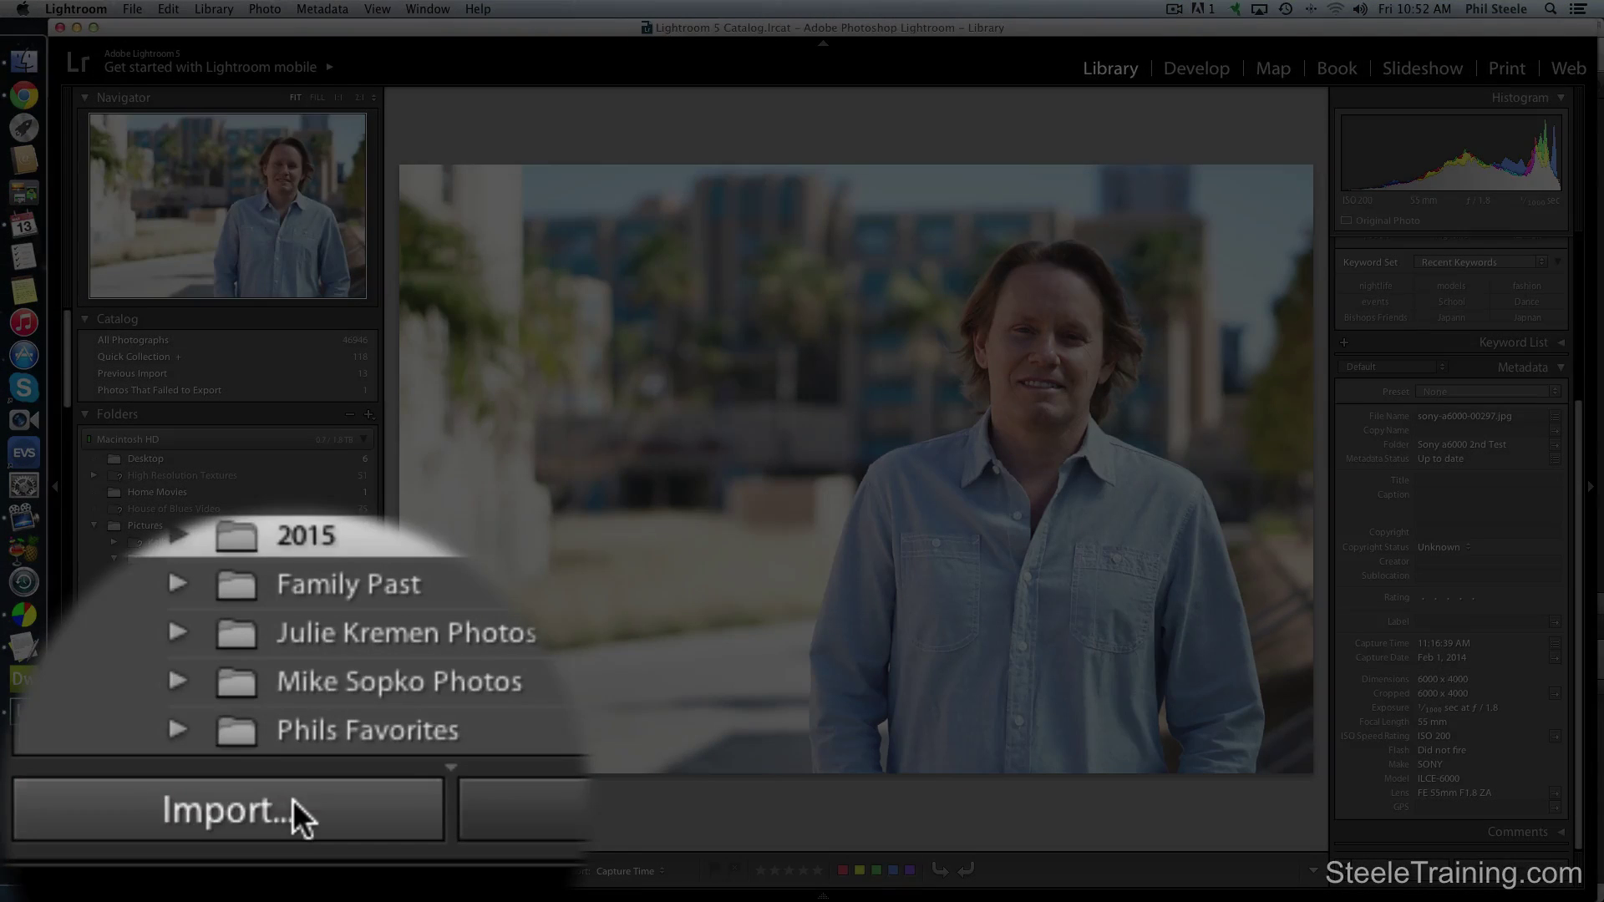
Step: In the import window, set the File Renaming custom text to BIL-Conference-2015
{"action": "left_click", "coordinate": [174, 873]}
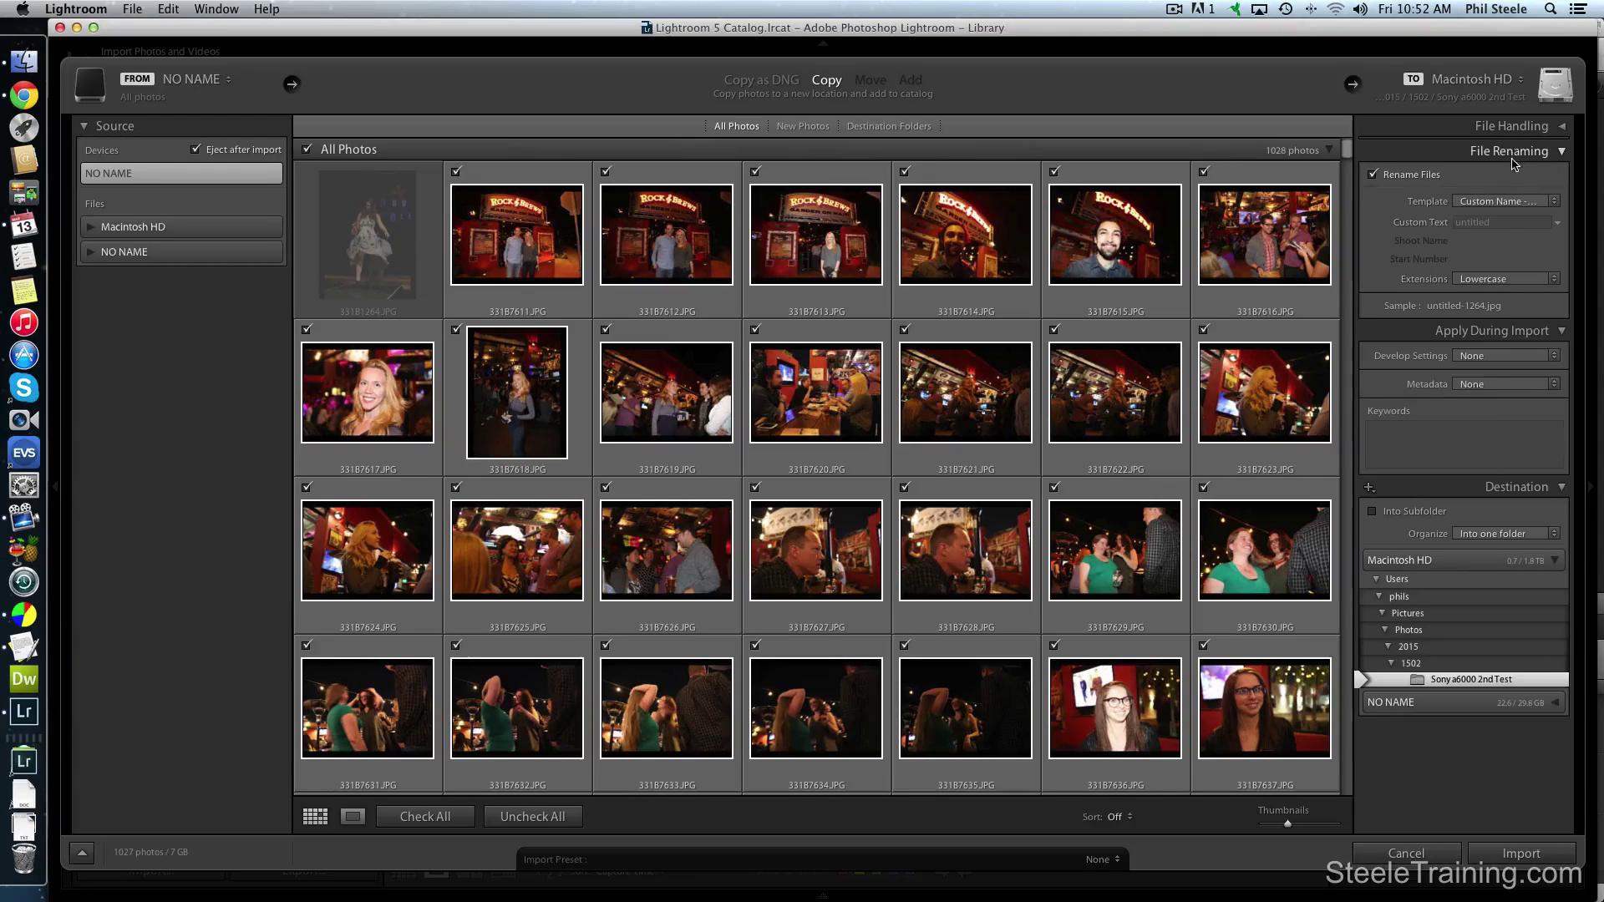
{"action": "left_click", "coordinate": [1503, 227]}
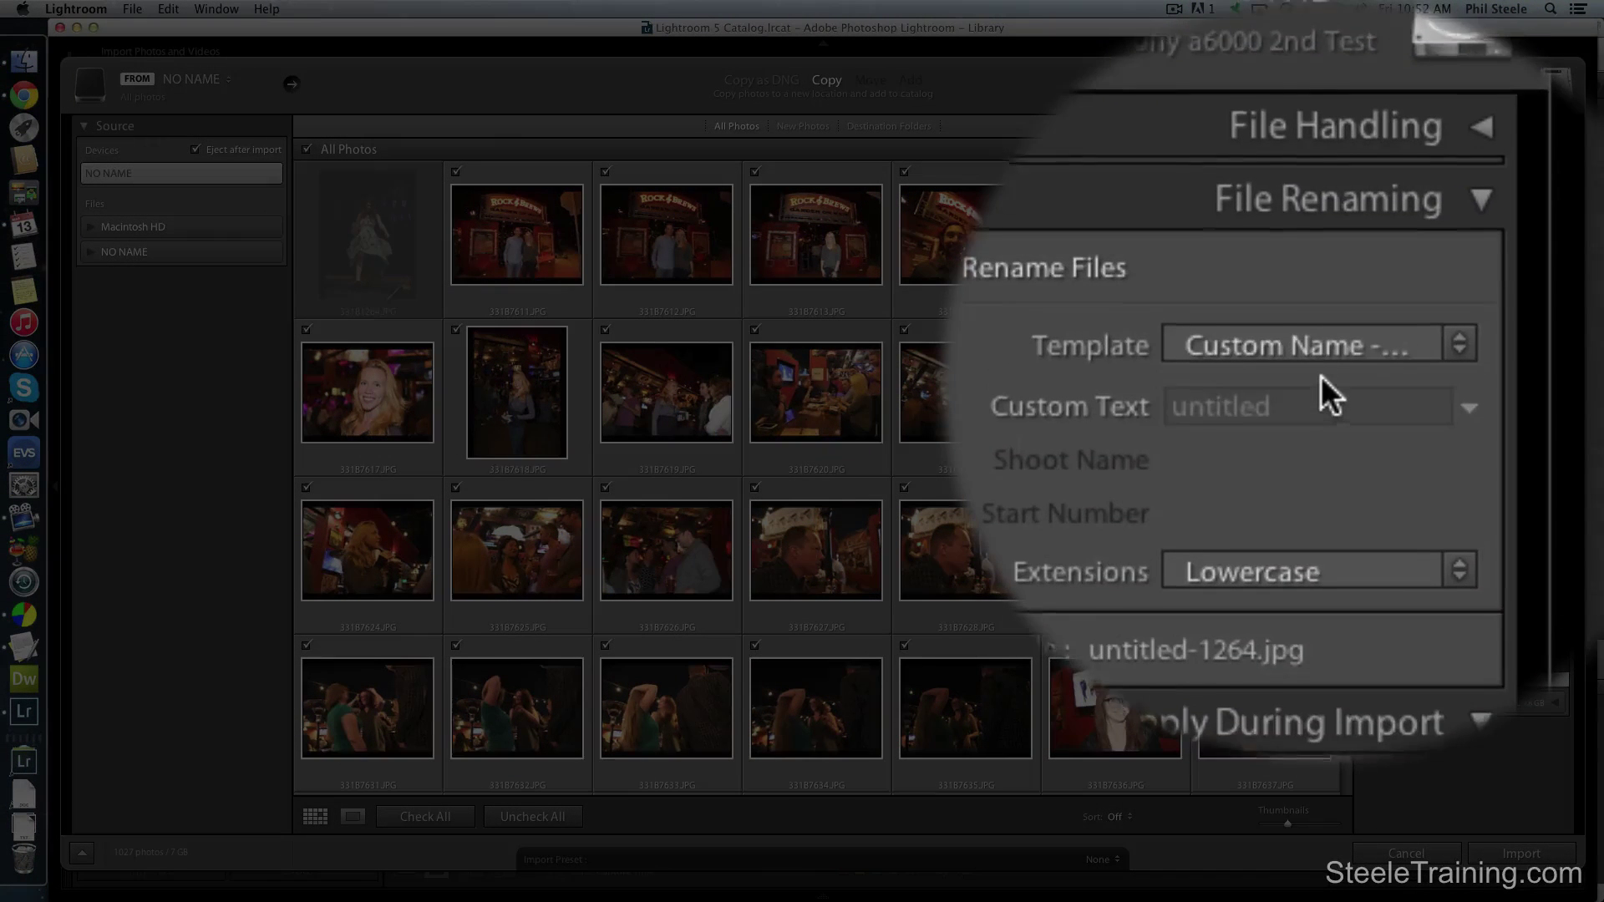
{"action": "left_click", "coordinate": [1313, 376]}
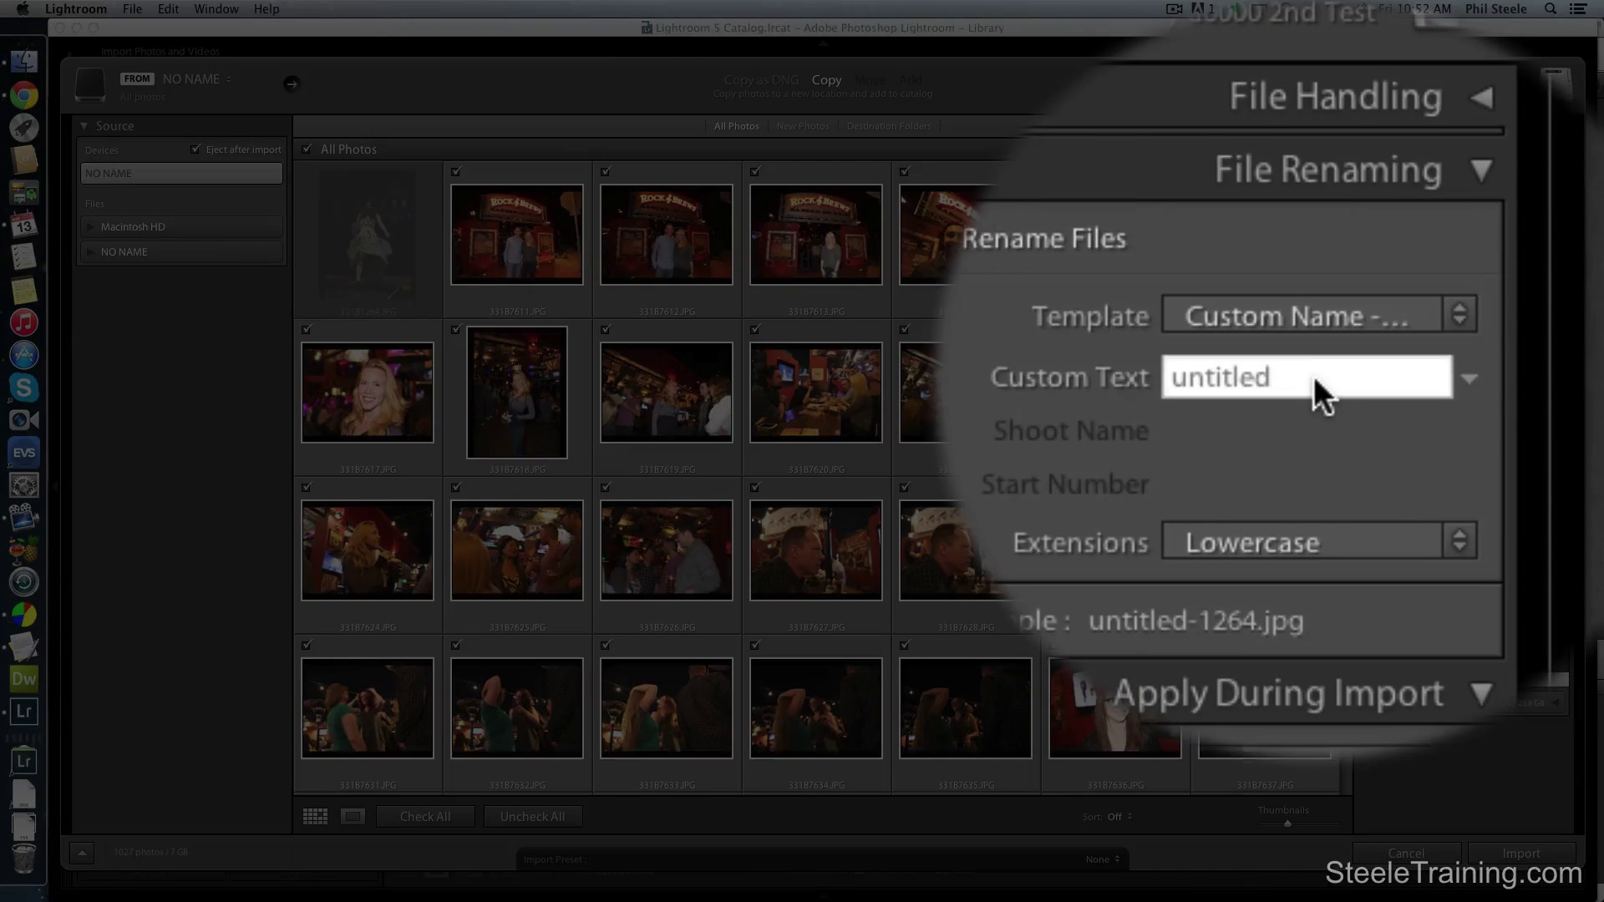
{"action": "key", "text": "super+a"}
{"action": "type", "text": "B"}
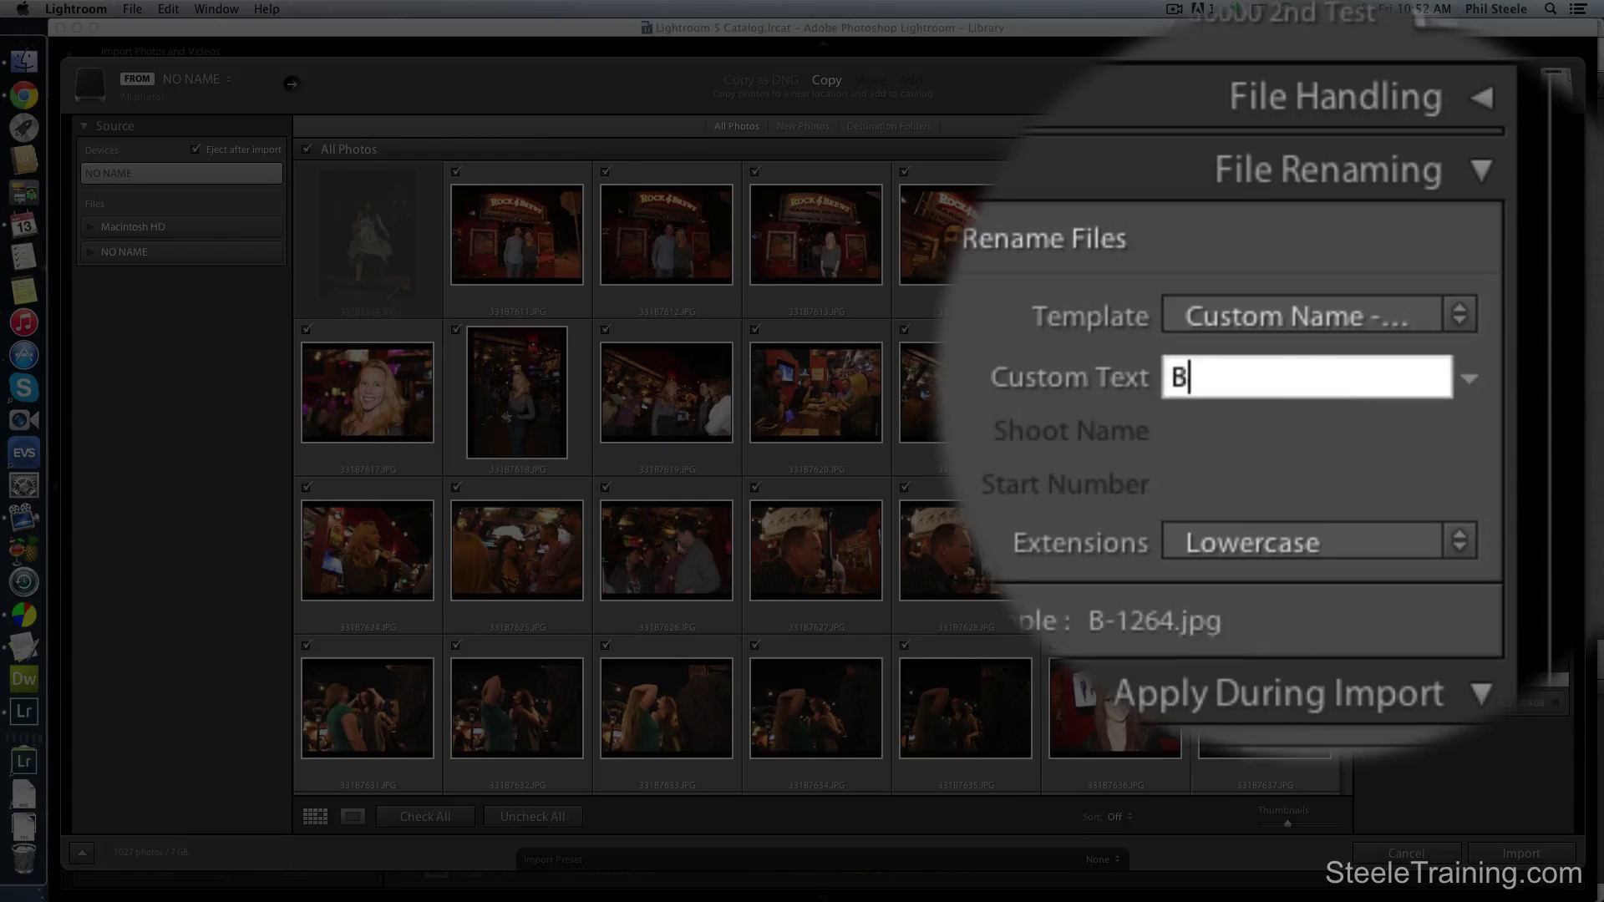
{"action": "type", "text": "lL-"}
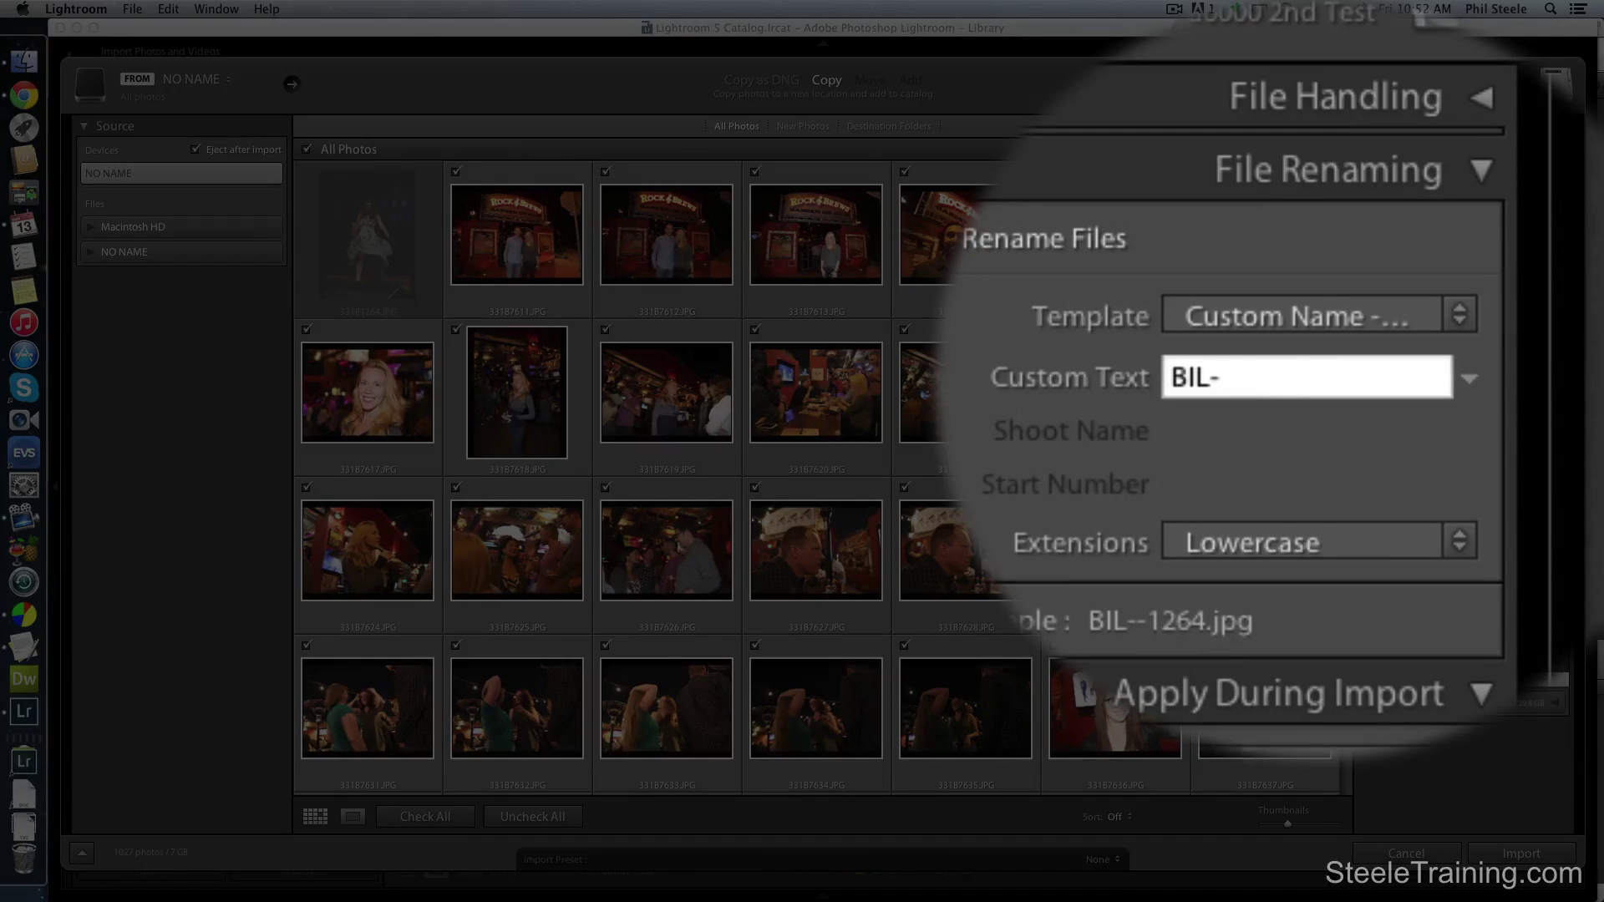
{"action": "type", "text": "Confer"}
{"action": "type", "text": "ence-"}
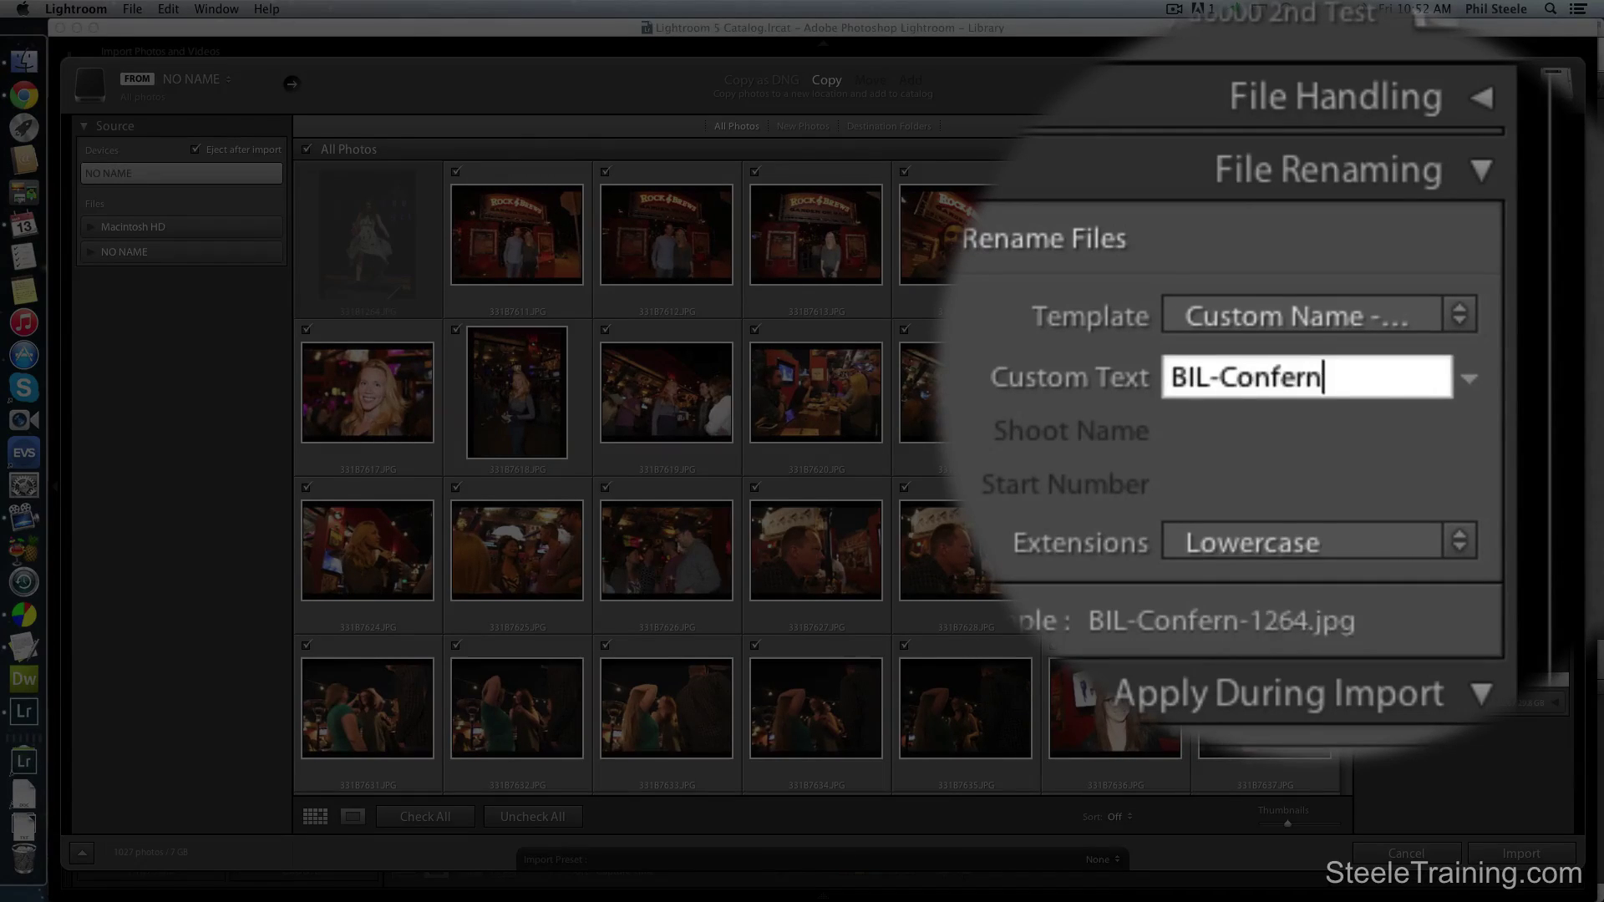
{"action": "type", "text": "2015"}
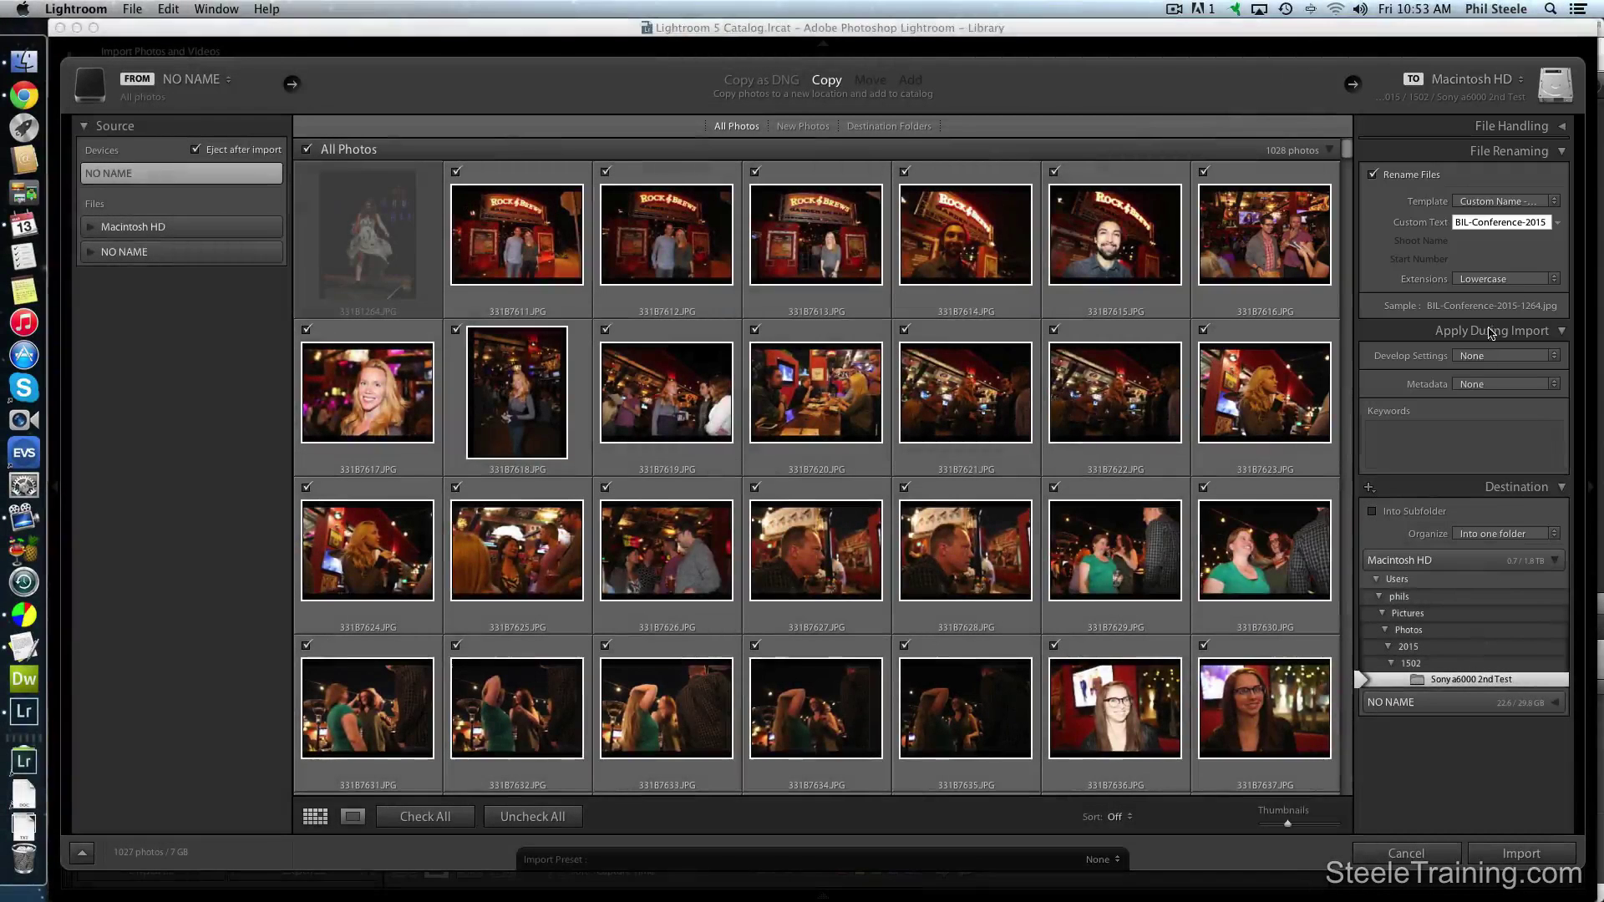
Step: Enter the import keywords BIL, 2015, events, conference, correcting typos along the way
{"action": "left_click", "coordinate": [1435, 423]}
{"action": "type", "text": "BIL"}
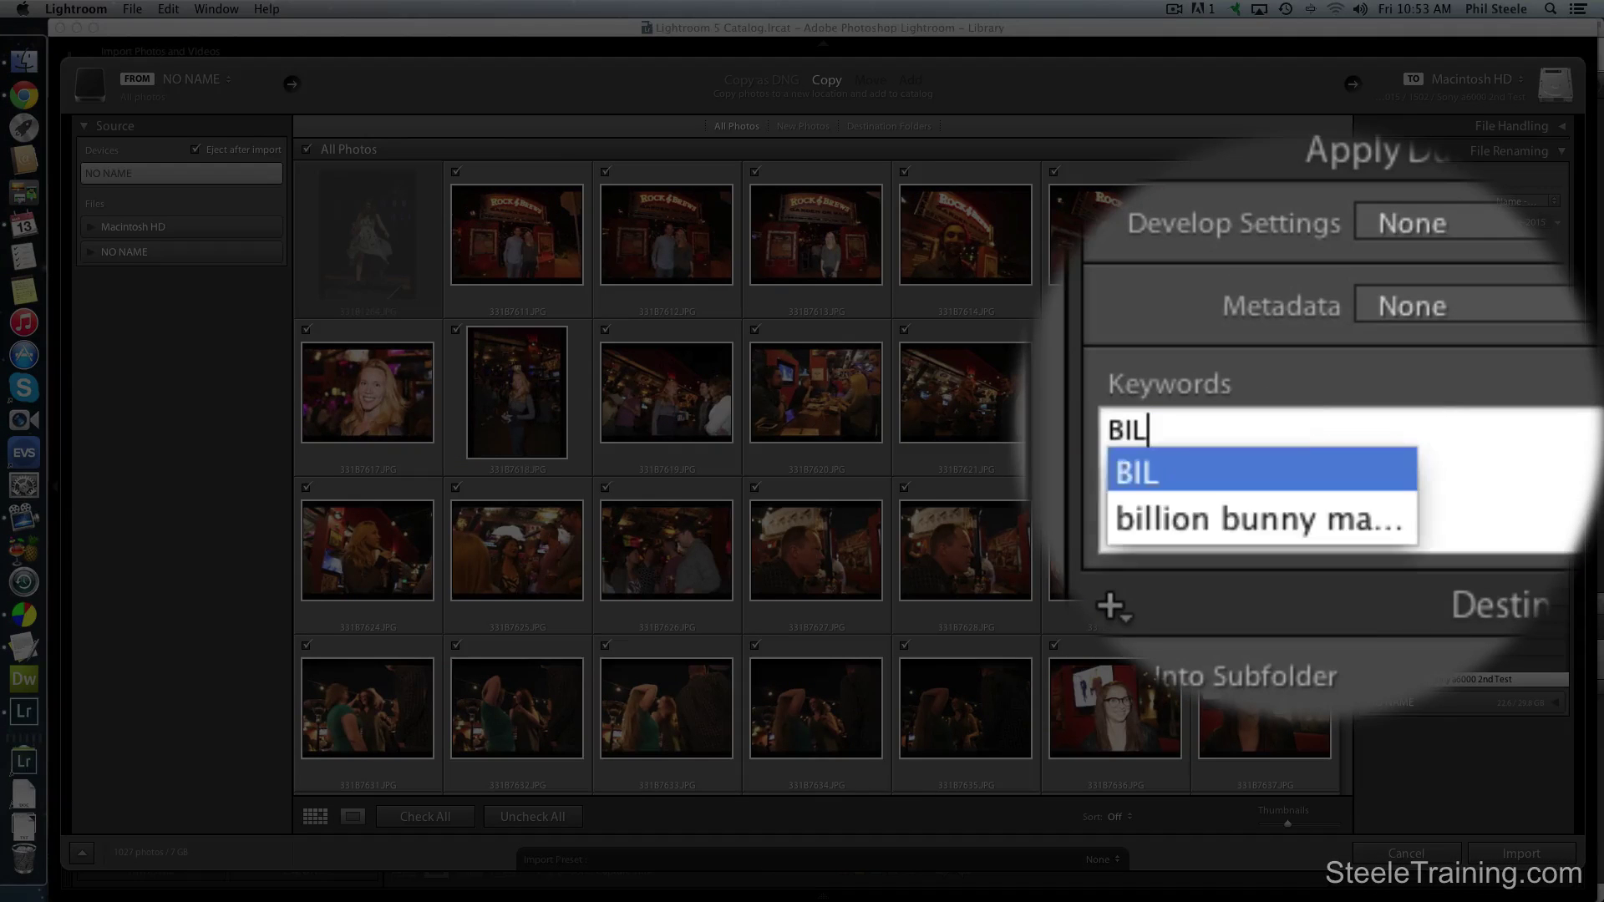
{"action": "type", "text": ", 20"}
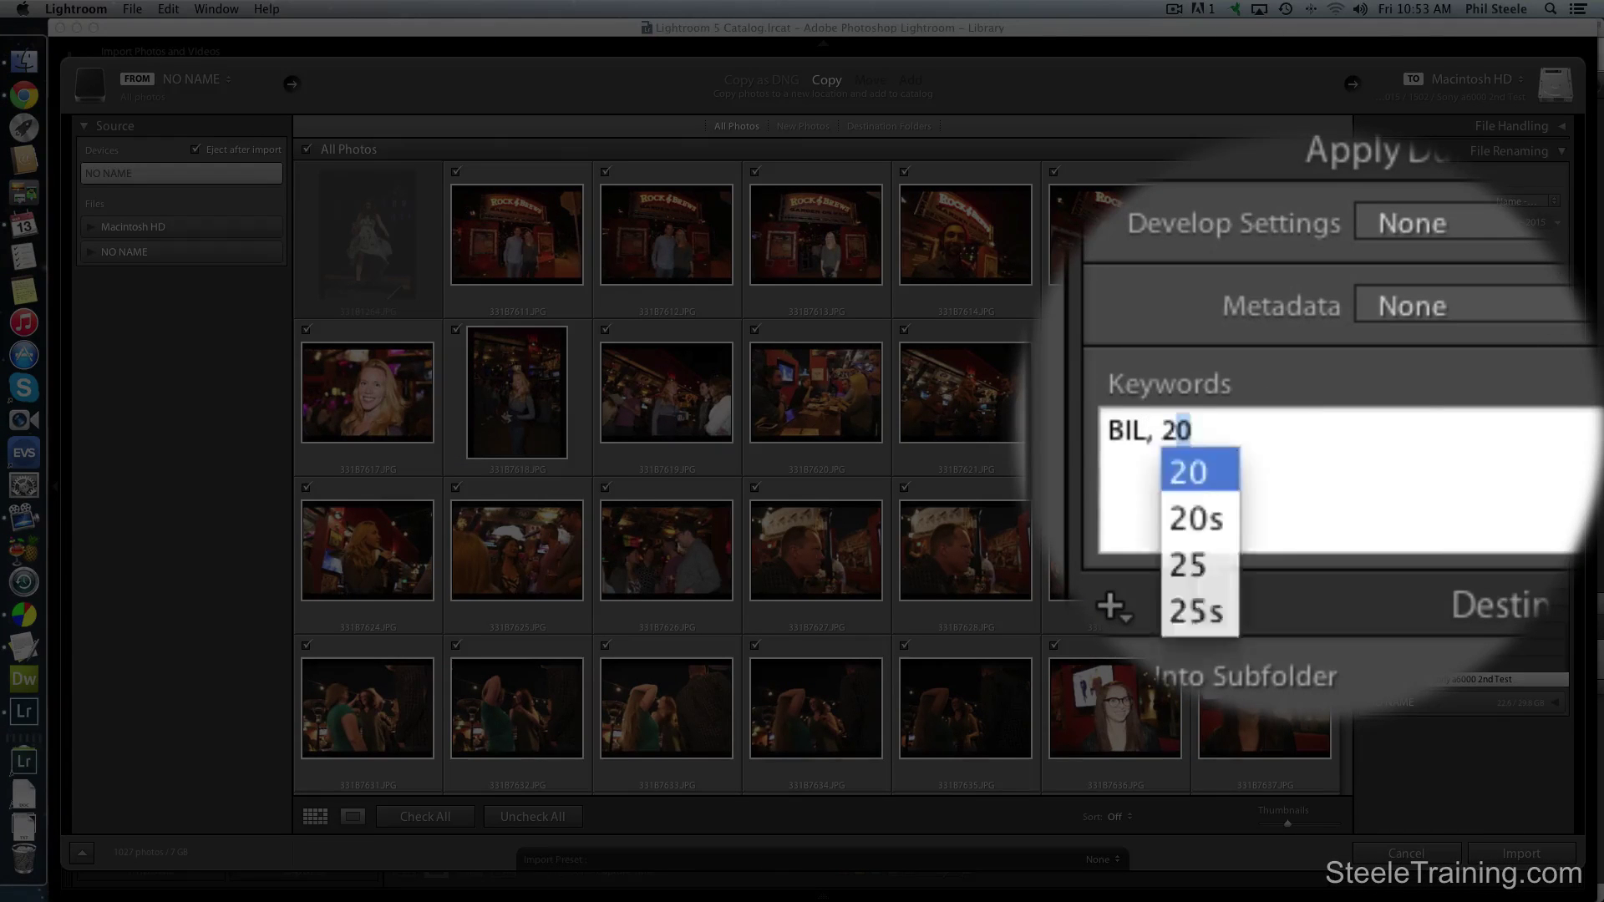
{"action": "type", "text": "14,"}
{"action": "key", "text": "BackSpace"}
{"action": "key", "text": "BackSpace"}
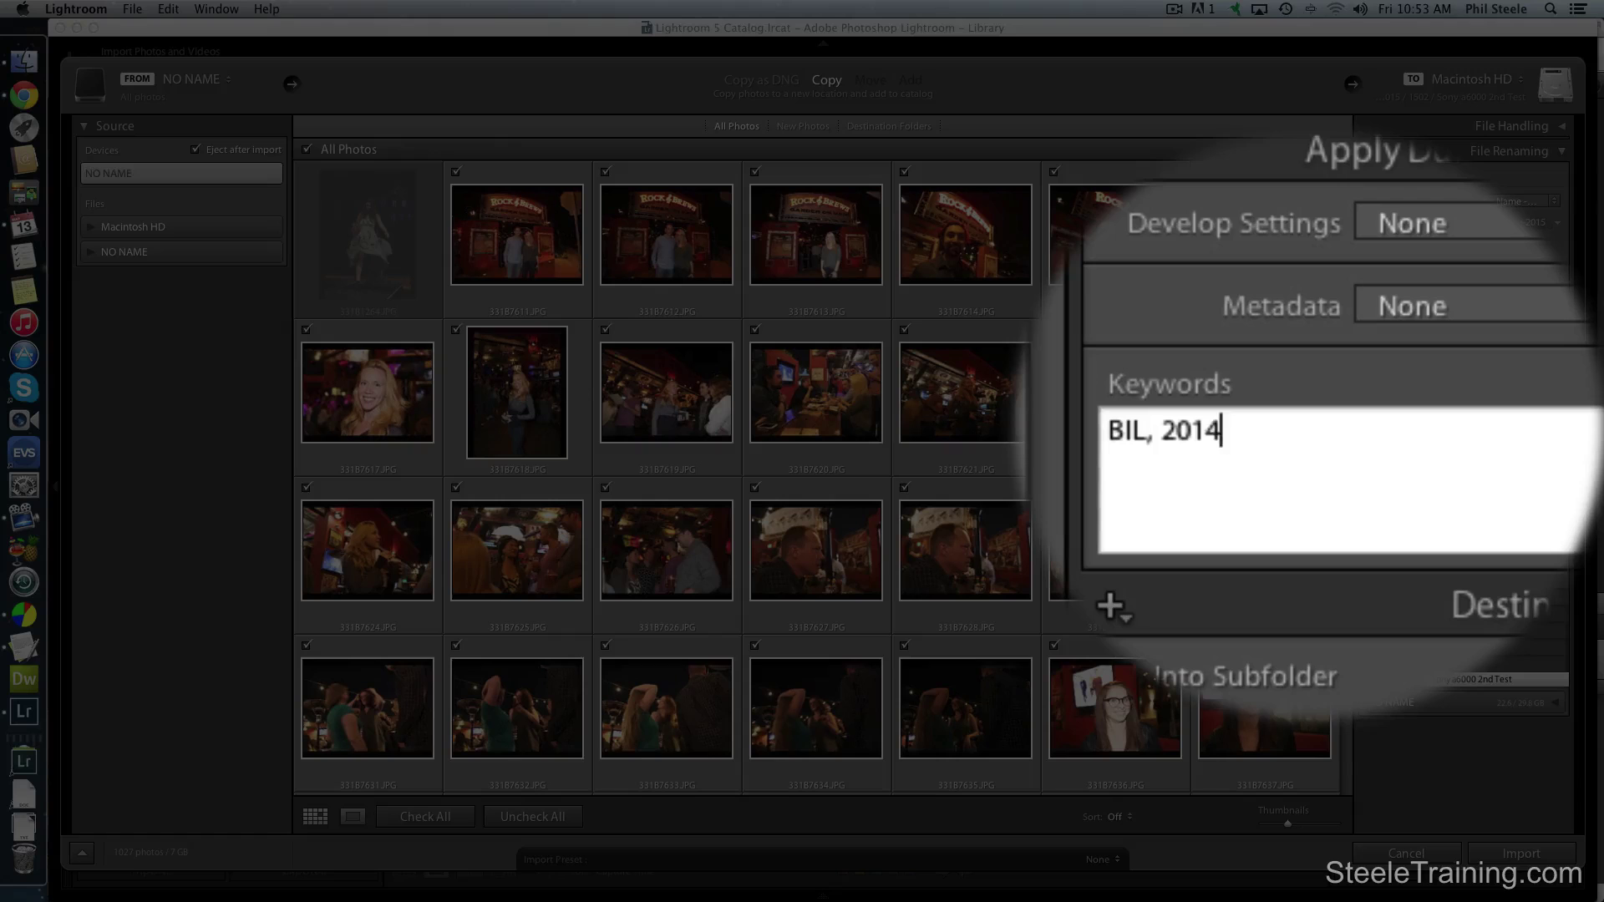
{"action": "key", "text": "BackSpace"}
{"action": "type", "text": "5, events"}
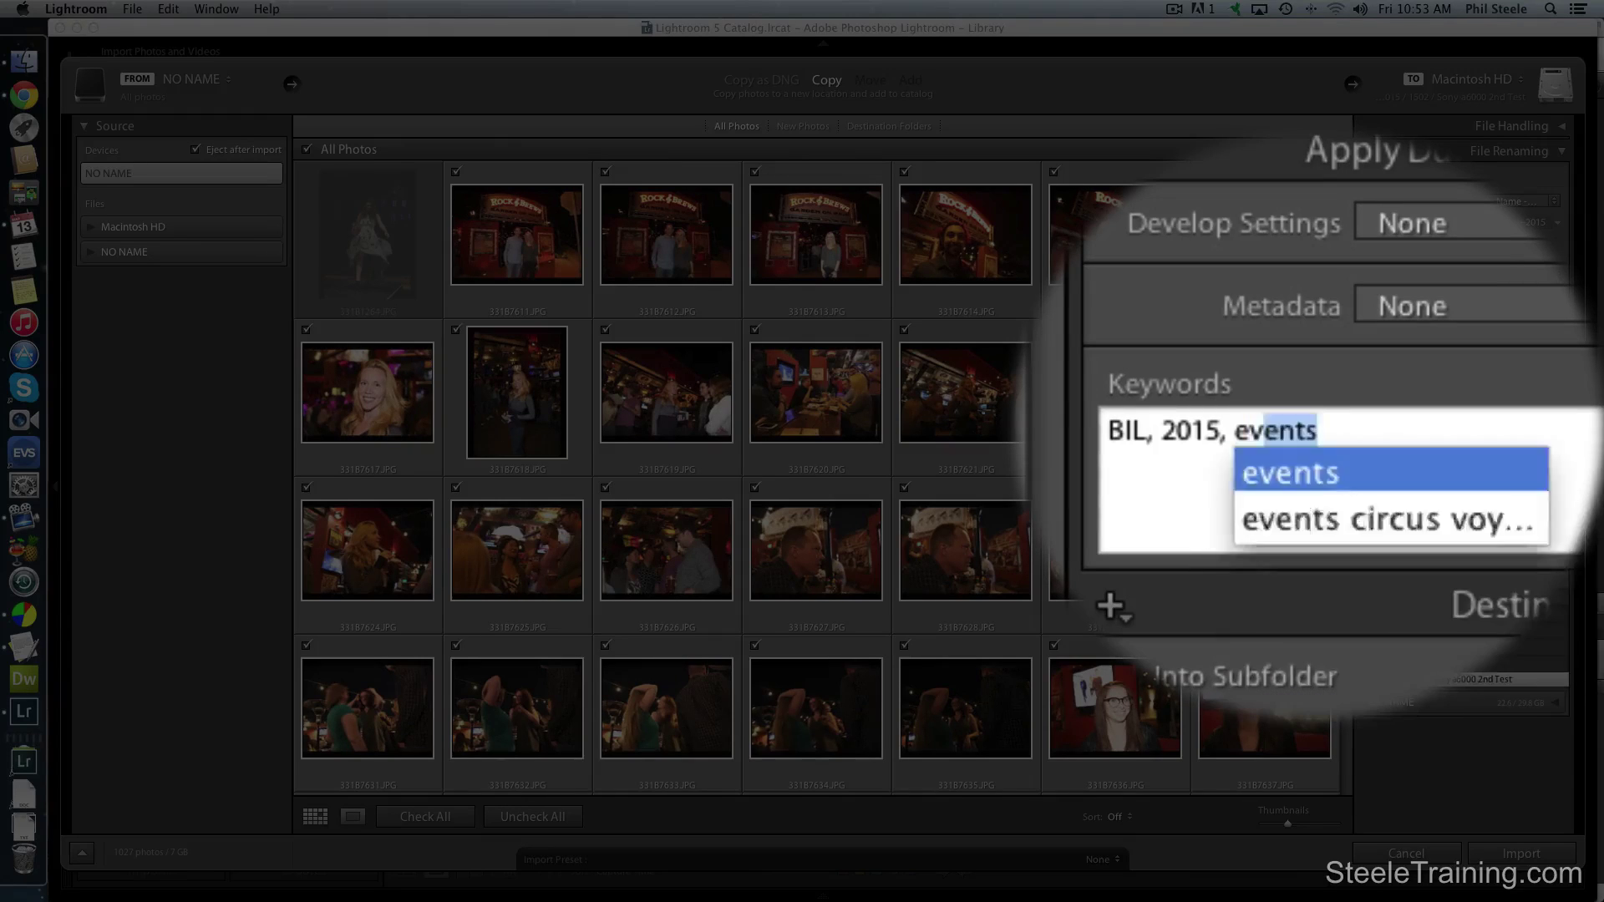
{"action": "key", "text": "BackSpace"}
{"action": "type", "text": "s, cond"}
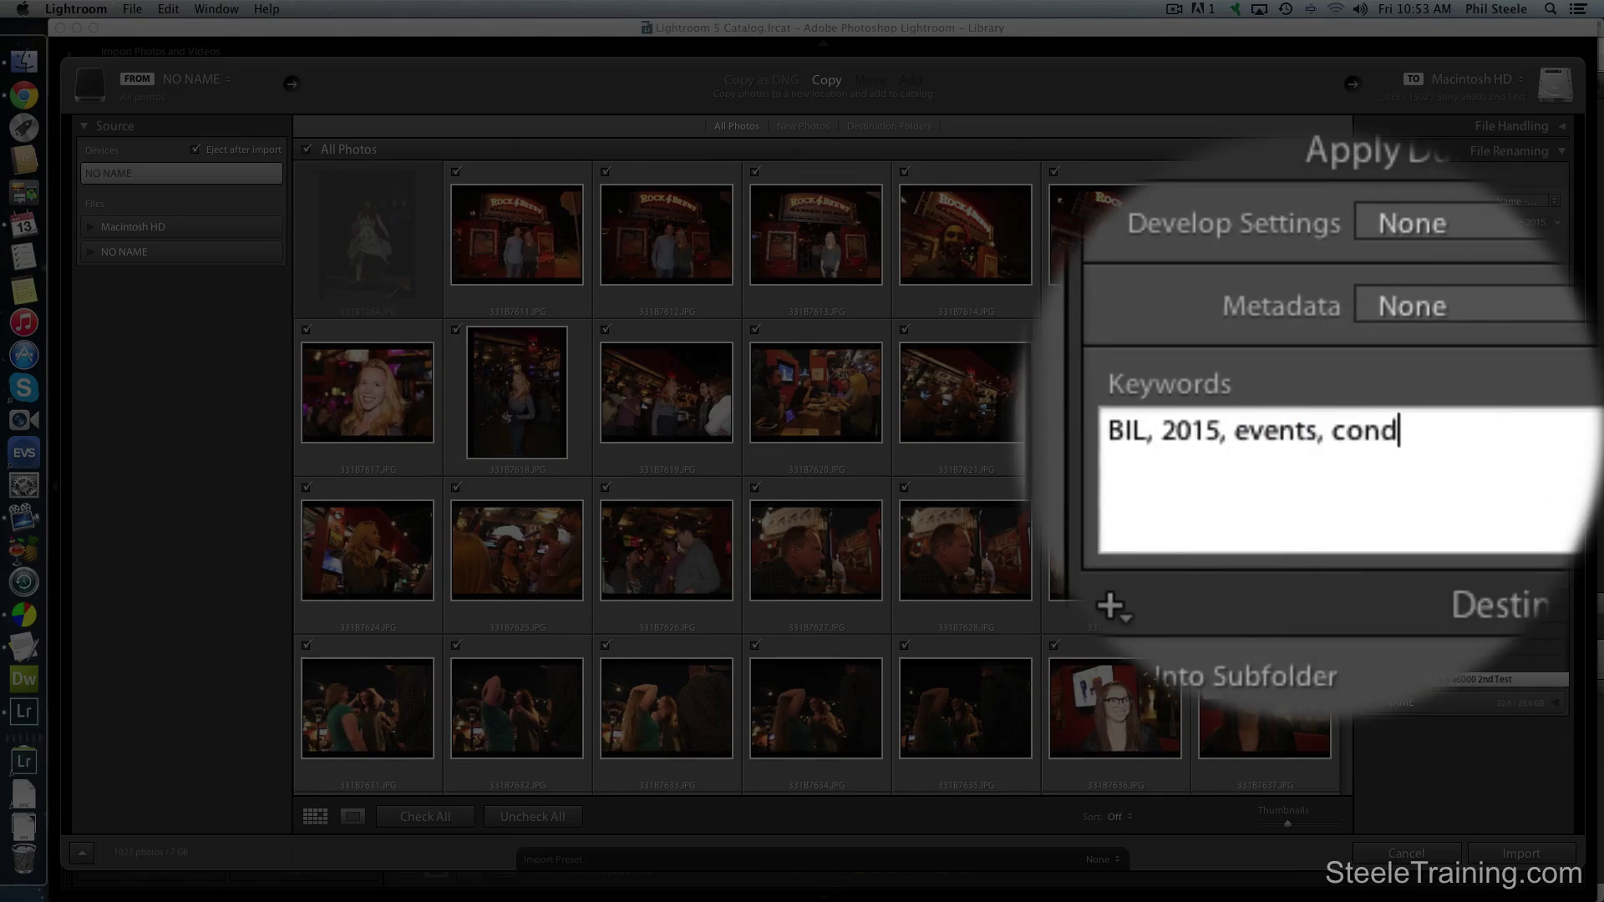
{"action": "key", "text": "BackSpace"}
{"action": "type", "text": "ference"}
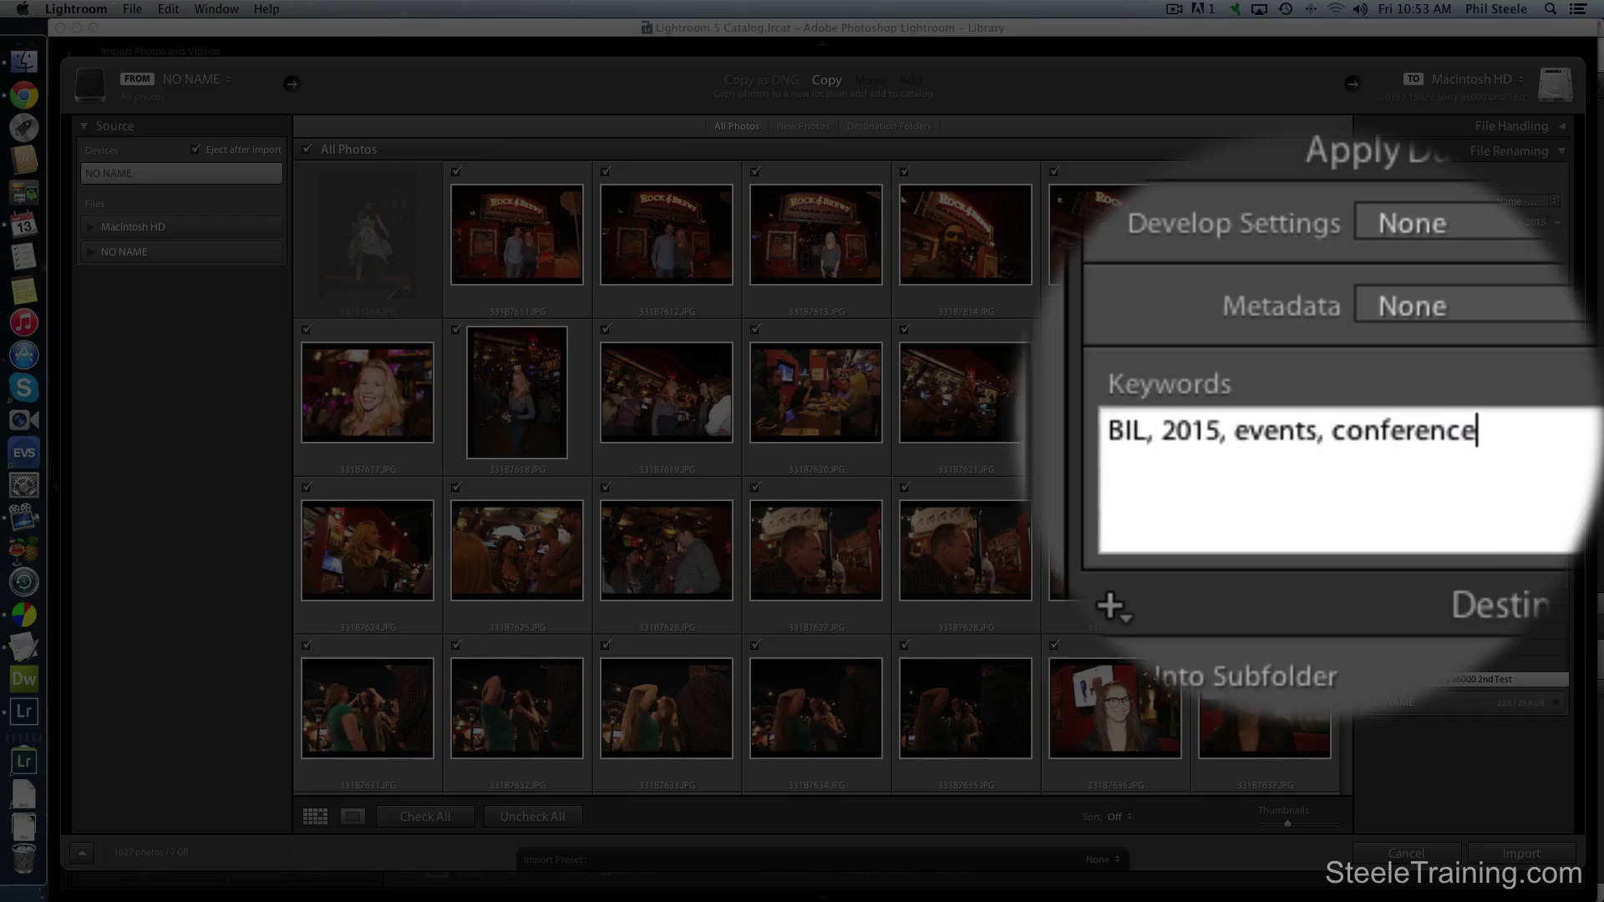
{"action": "left_click", "coordinate": [1481, 446]}
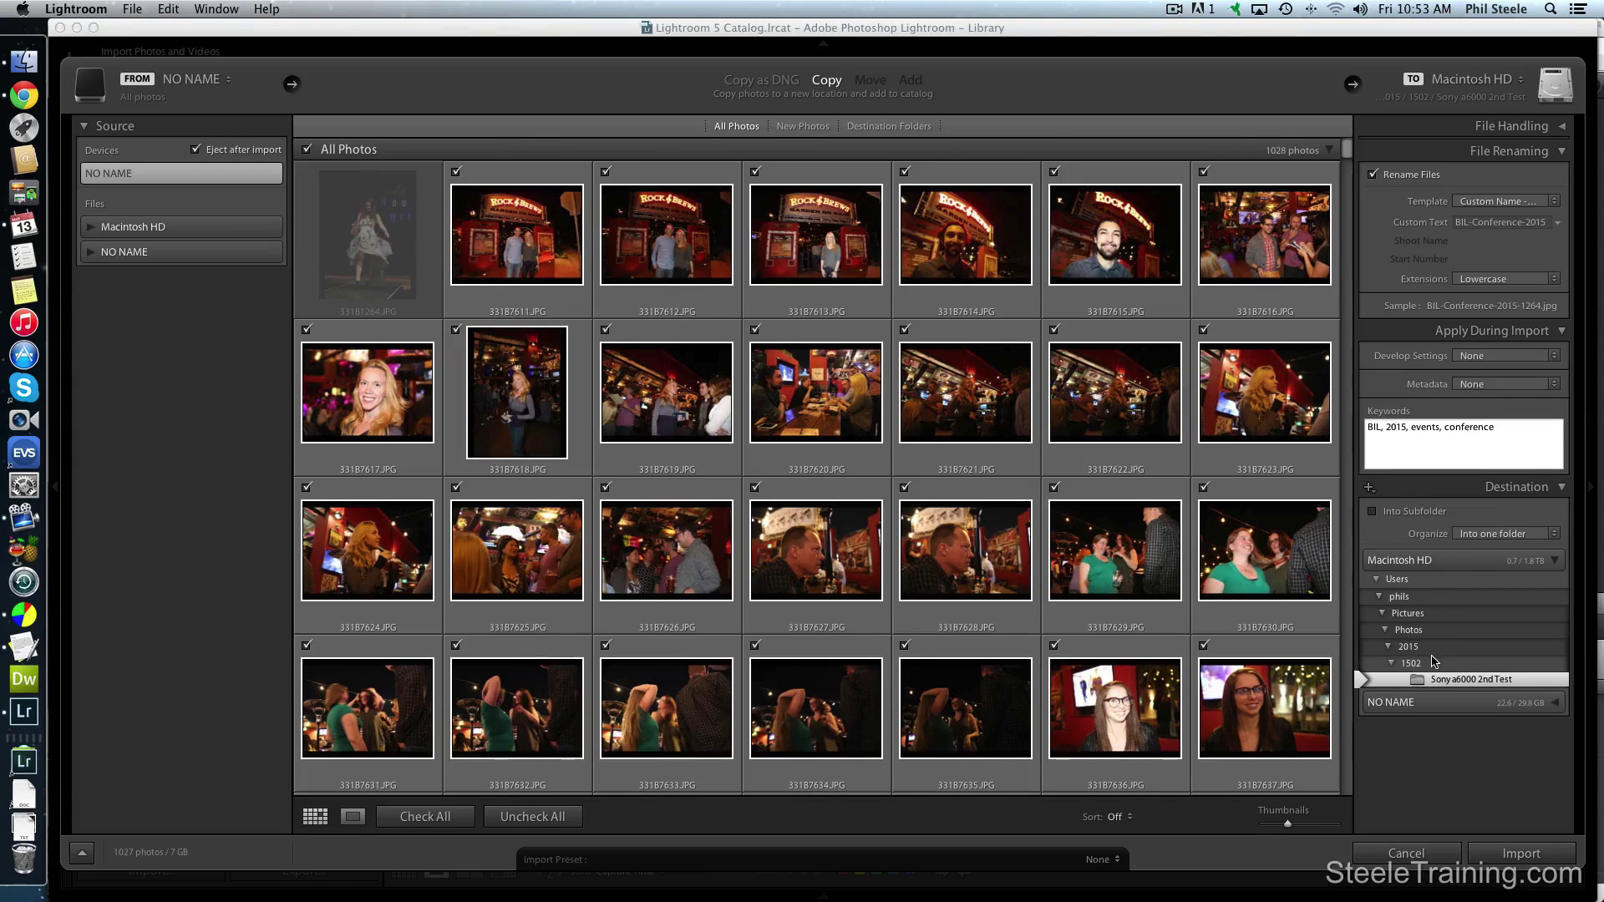
Step: Set the destination to 2015 > 1503 > BIL 2015 Conference and start the import
{"action": "left_click", "coordinate": [23, 61]}
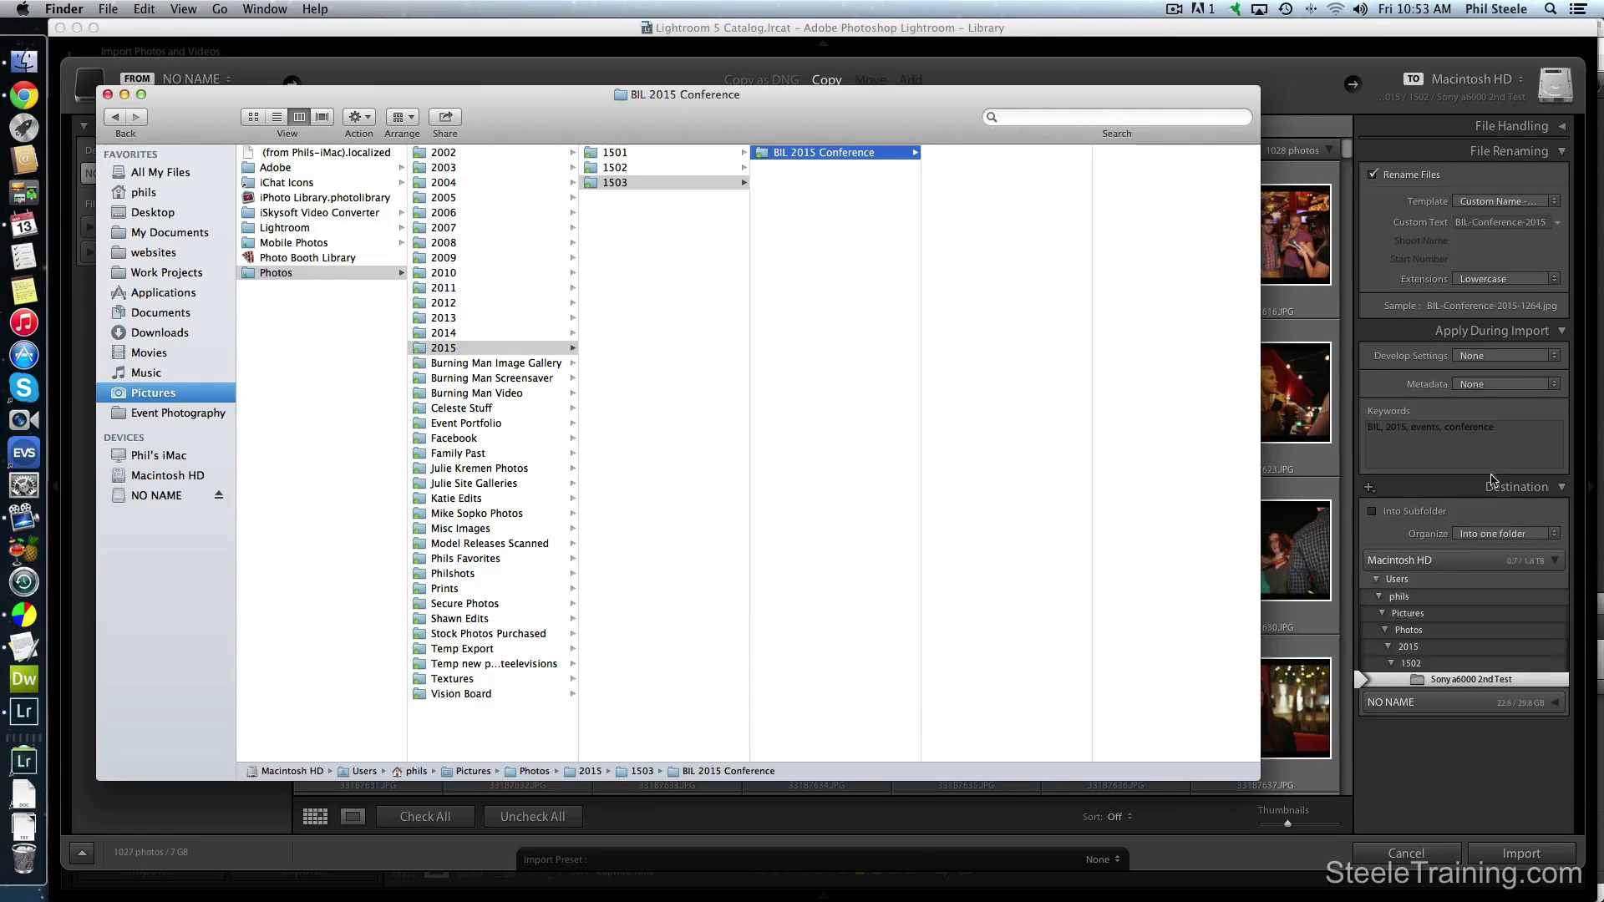
{"action": "left_click", "coordinate": [1501, 512]}
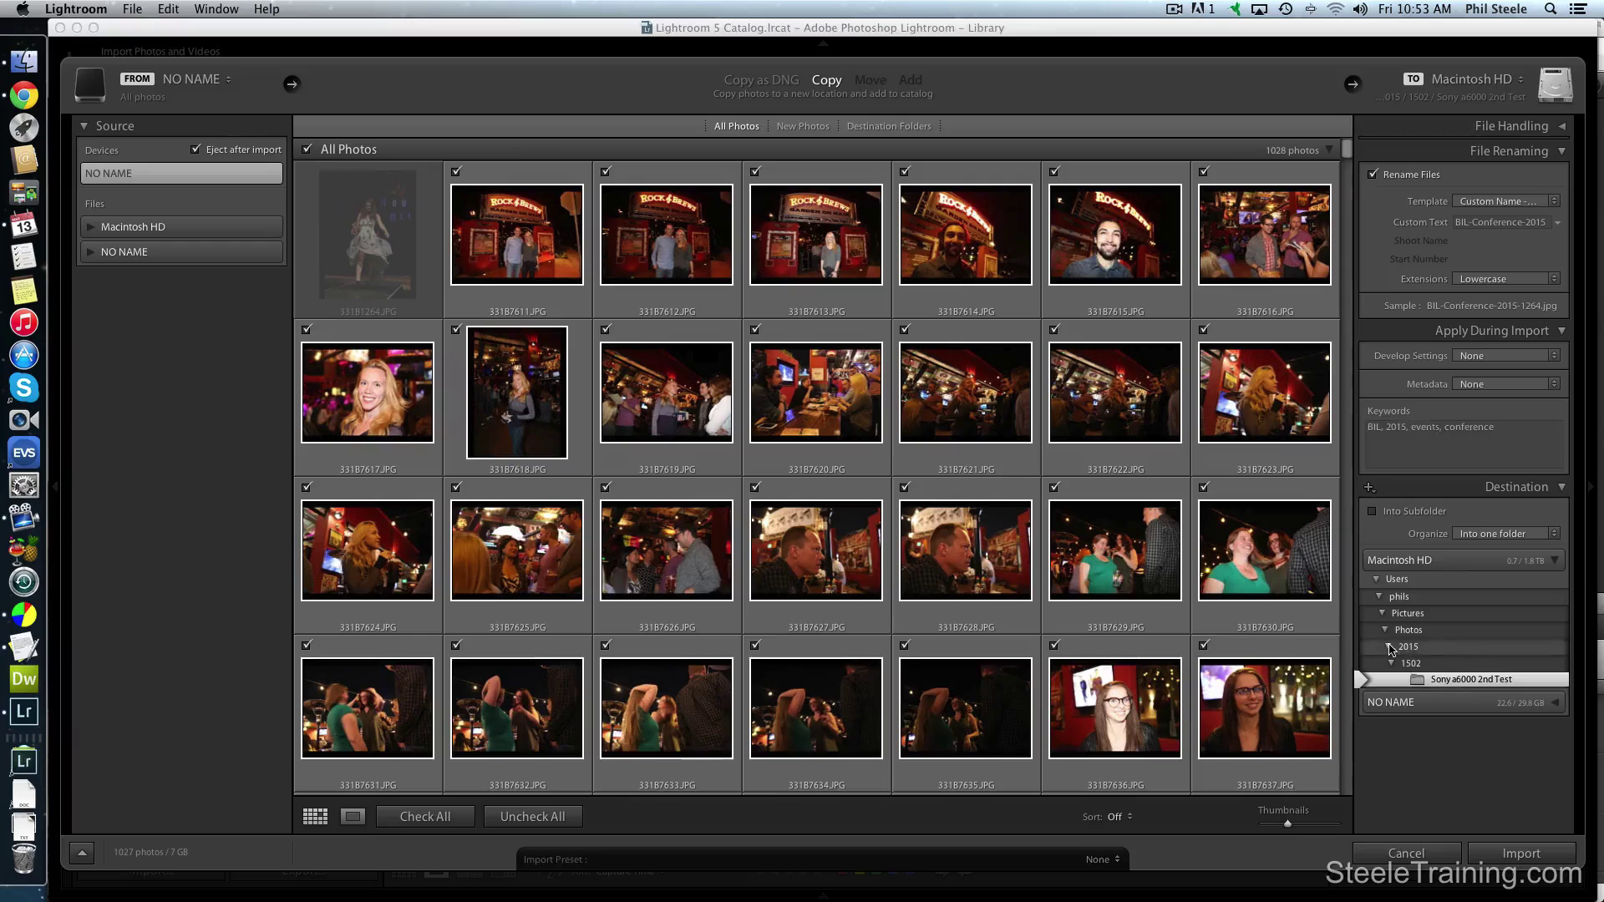
{"action": "left_click", "coordinate": [1388, 644]}
{"action": "left_click", "coordinate": [1372, 645]}
{"action": "scroll", "coordinate": [1308, 604], "scroll_direction": "down", "scroll_amount": 5}
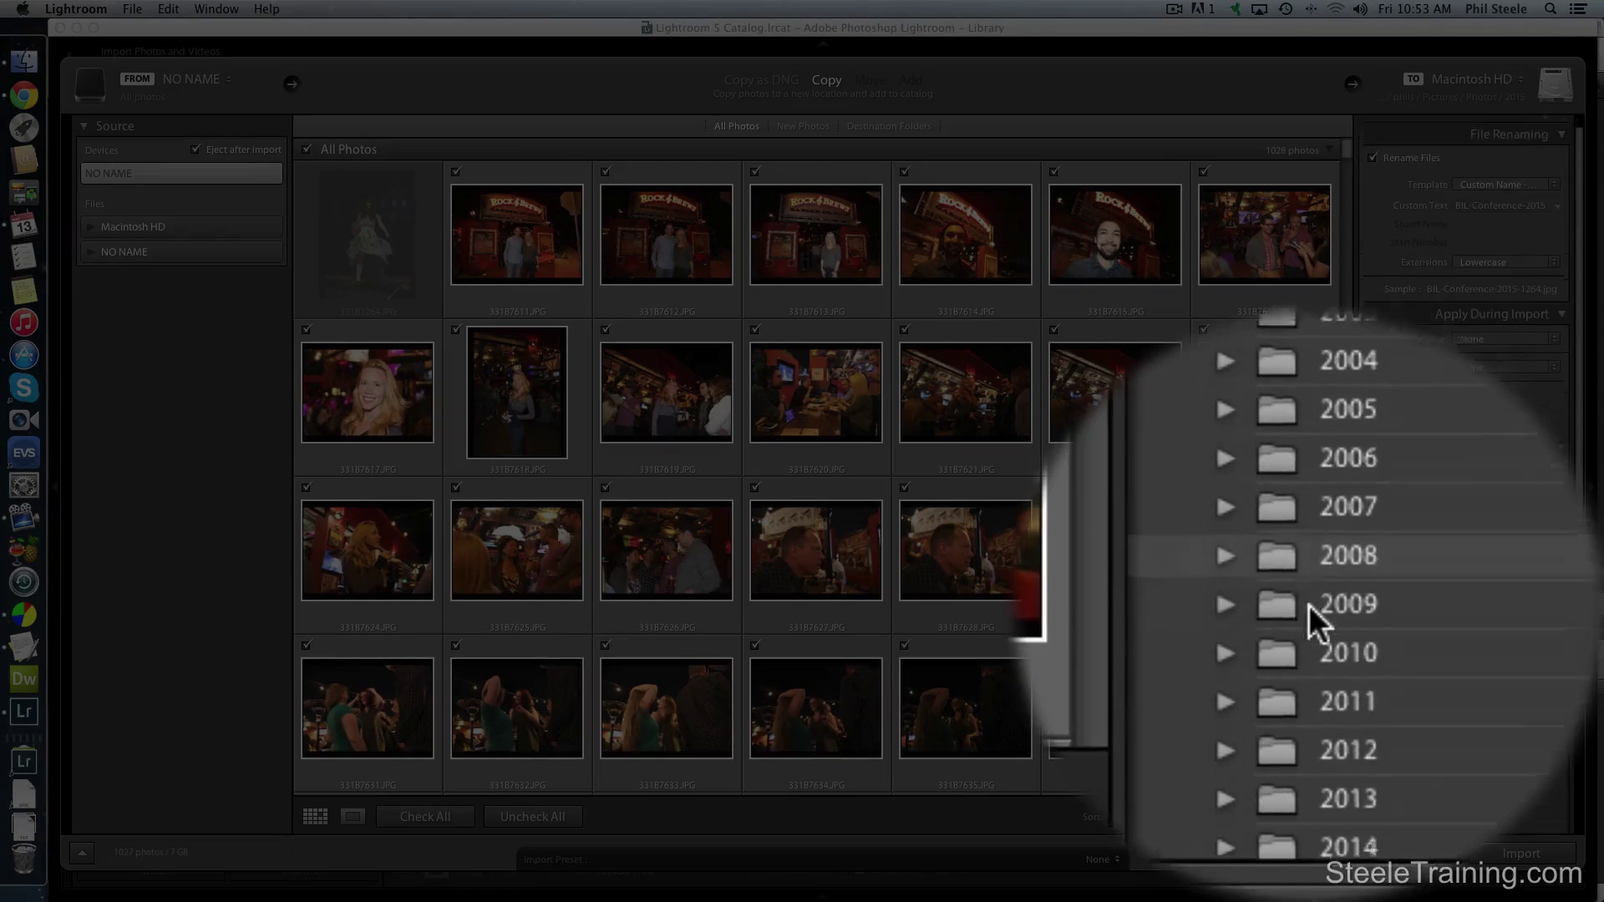
{"action": "scroll", "coordinate": [1309, 604], "scroll_direction": "up", "scroll_amount": 3}
{"action": "left_click", "coordinate": [1308, 603]}
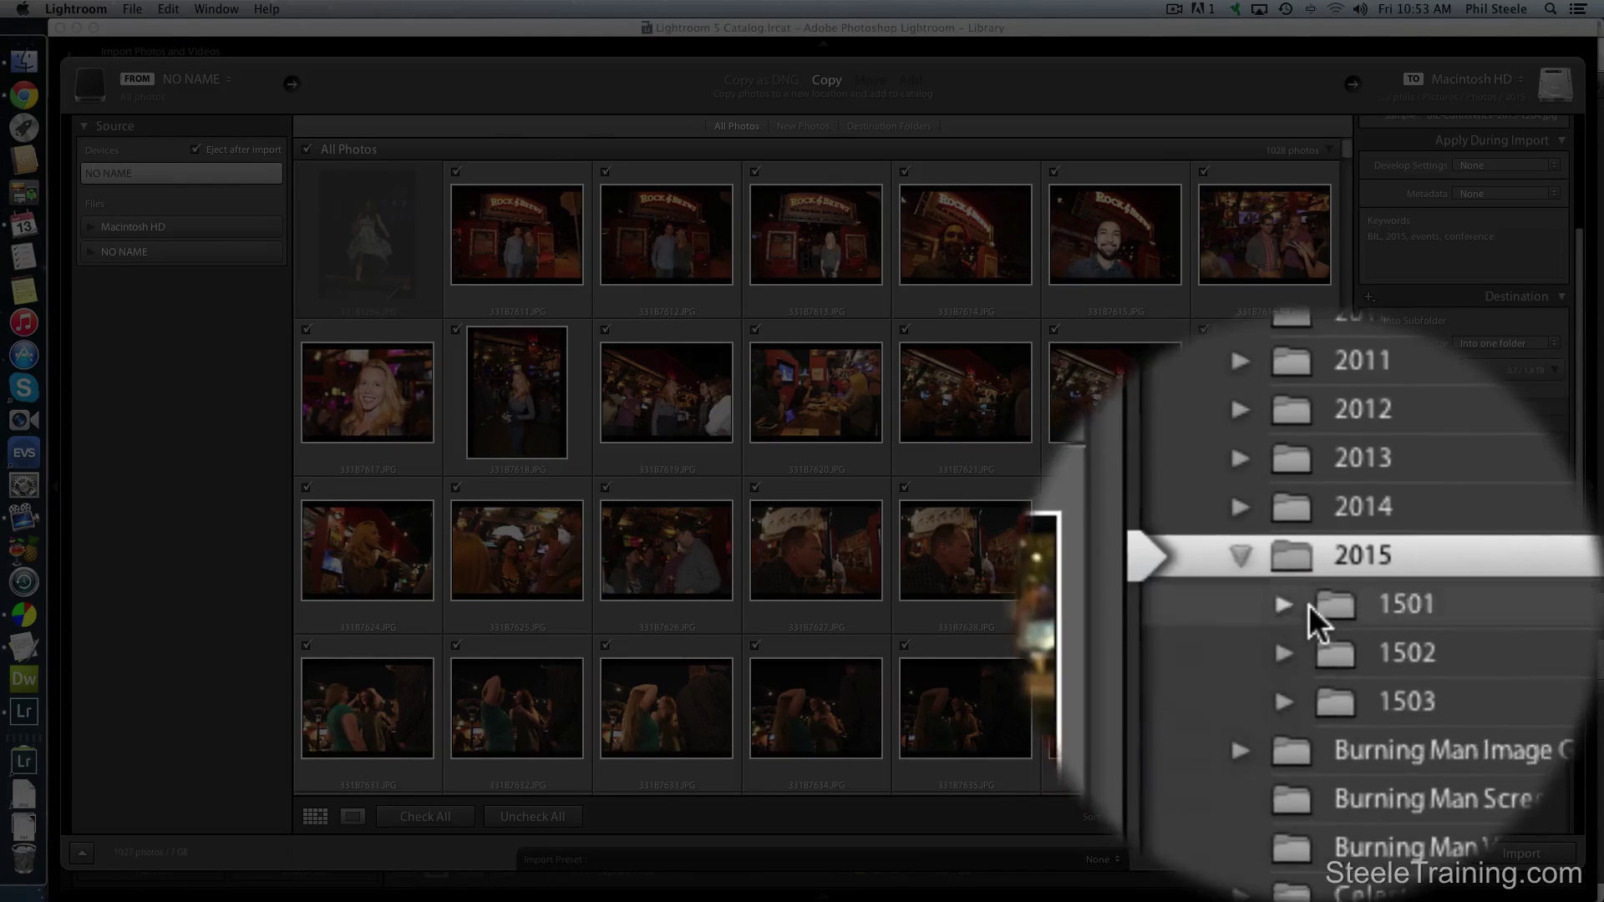
{"action": "left_click", "coordinate": [1293, 618]}
{"action": "scroll", "coordinate": [1308, 603], "scroll_direction": "down", "scroll_amount": 1}
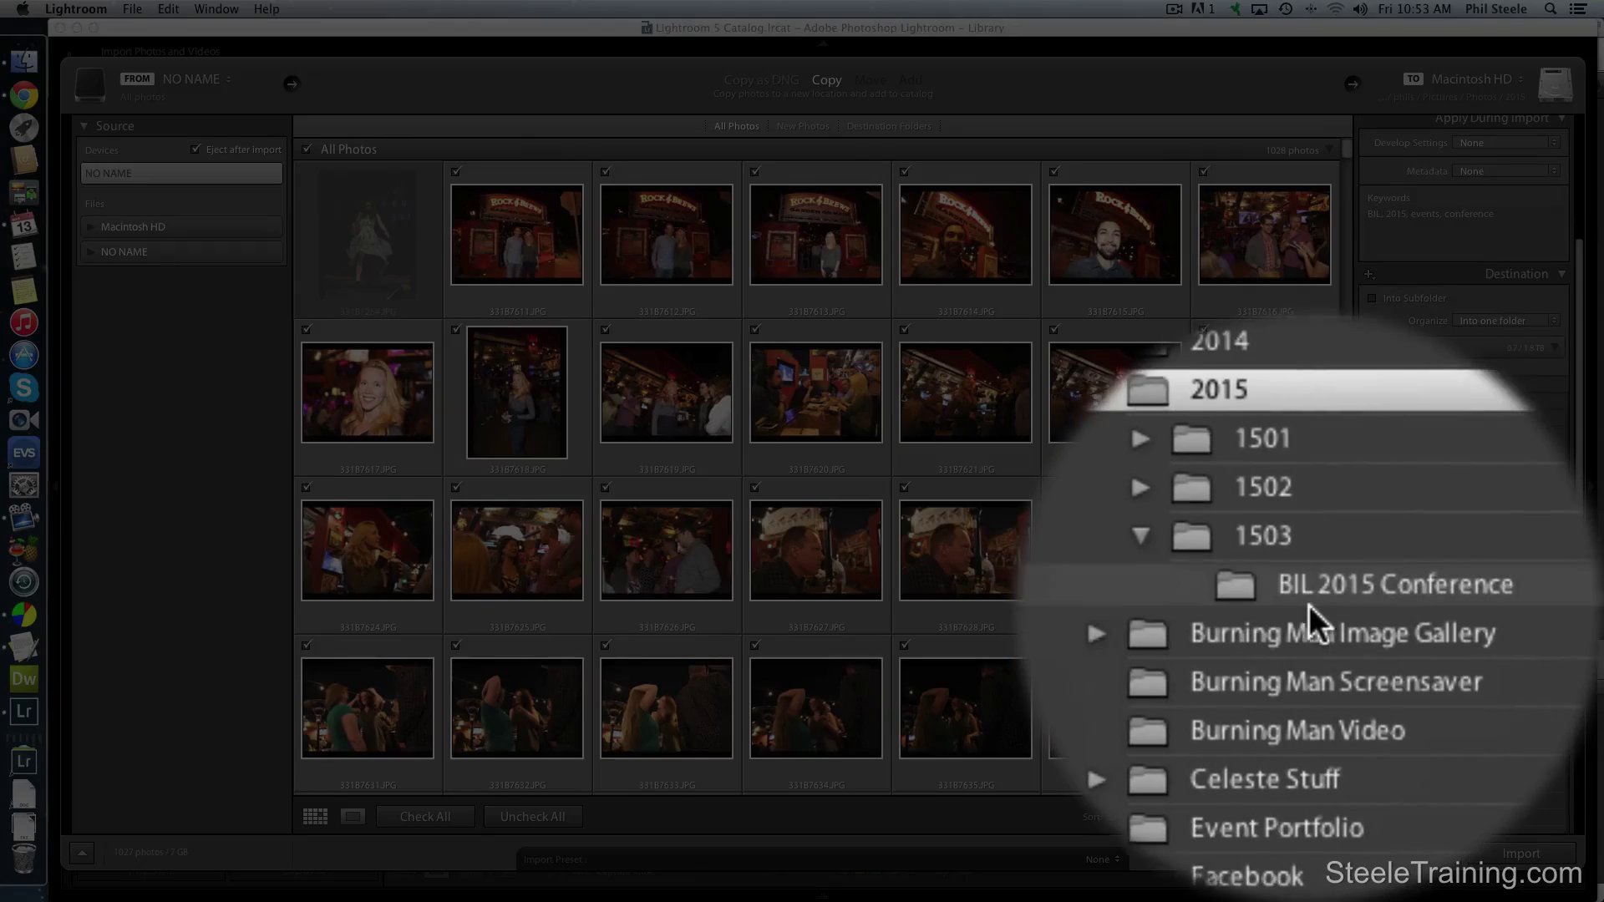
{"action": "left_click", "coordinate": [1308, 604]}
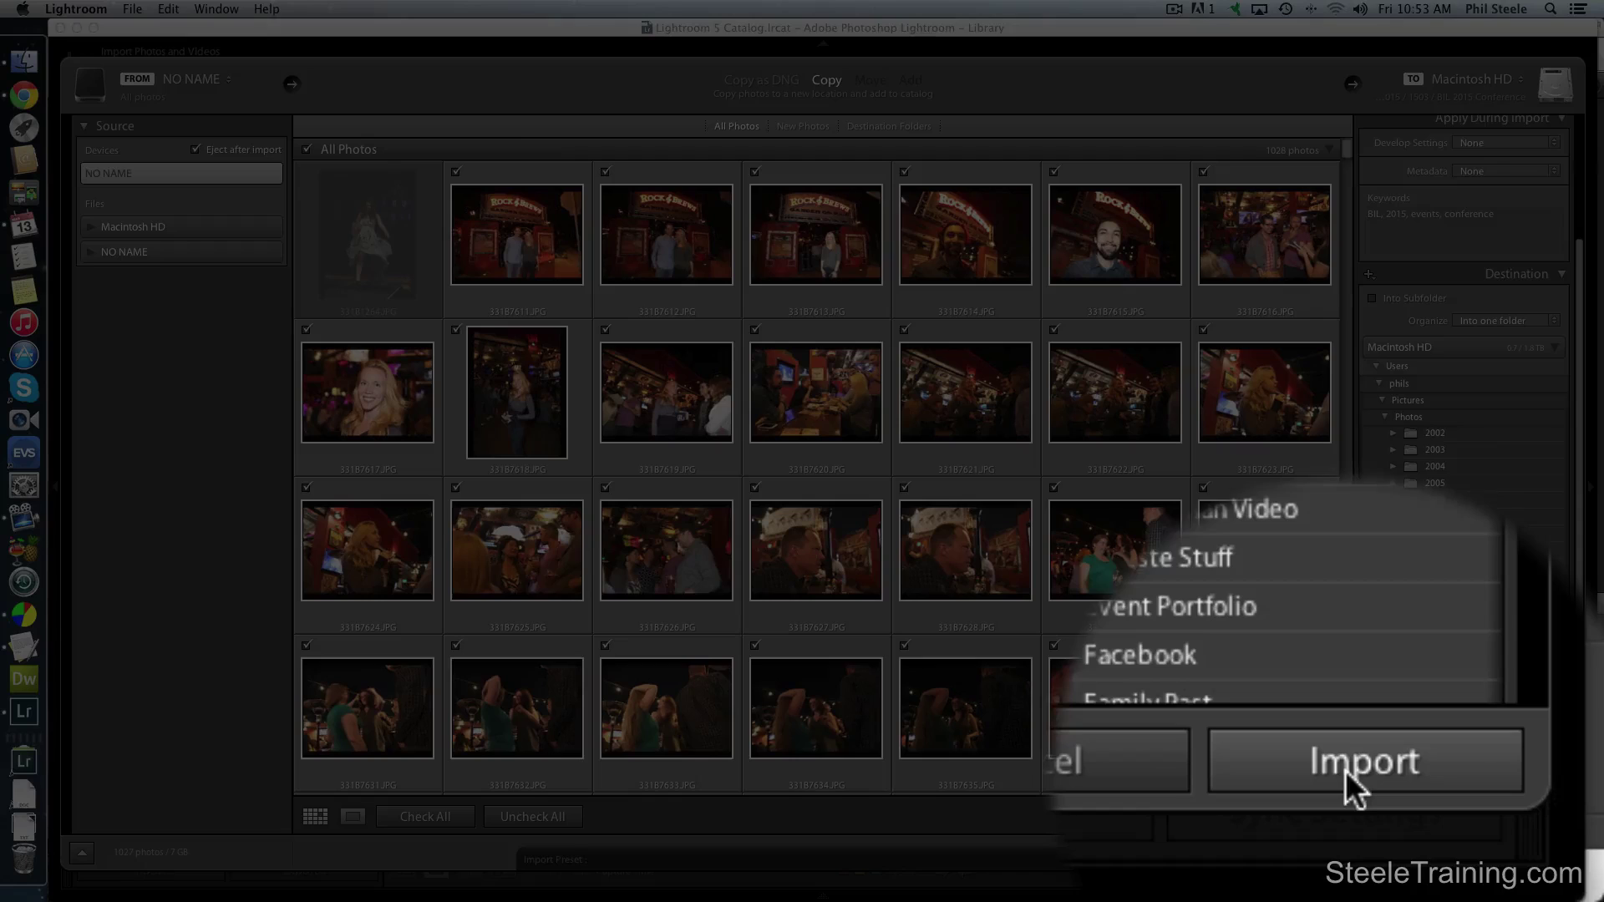
{"action": "left_click", "coordinate": [1346, 769]}
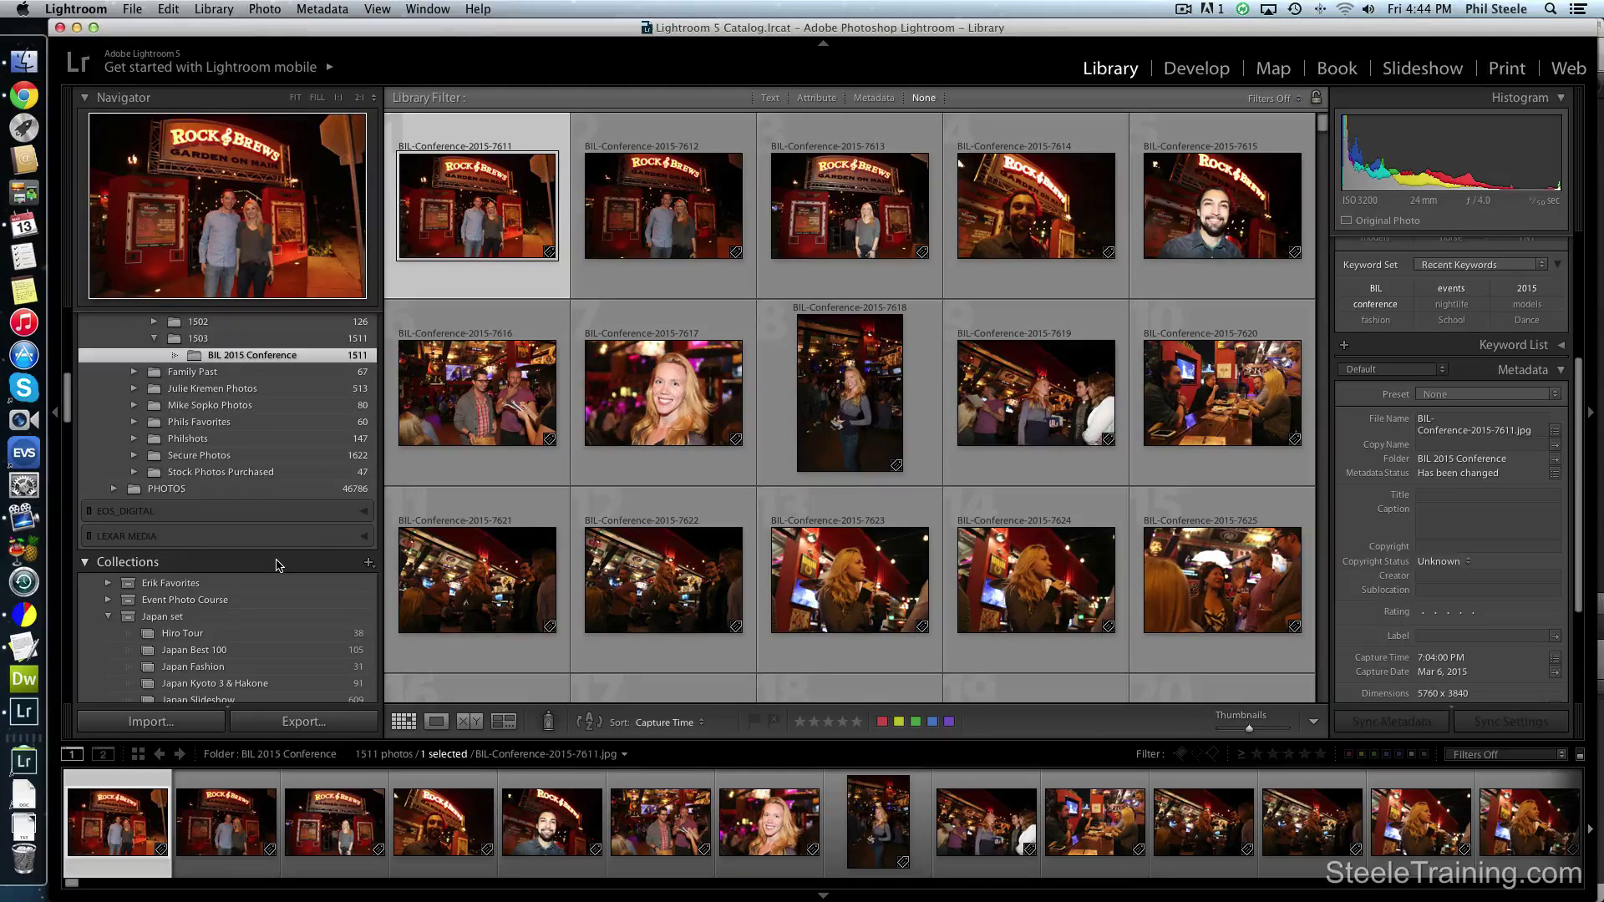
Step: Add an empty collection set called 'BIL Conference 2015' from the Collections + menu
{"action": "left_click", "coordinate": [369, 563]}
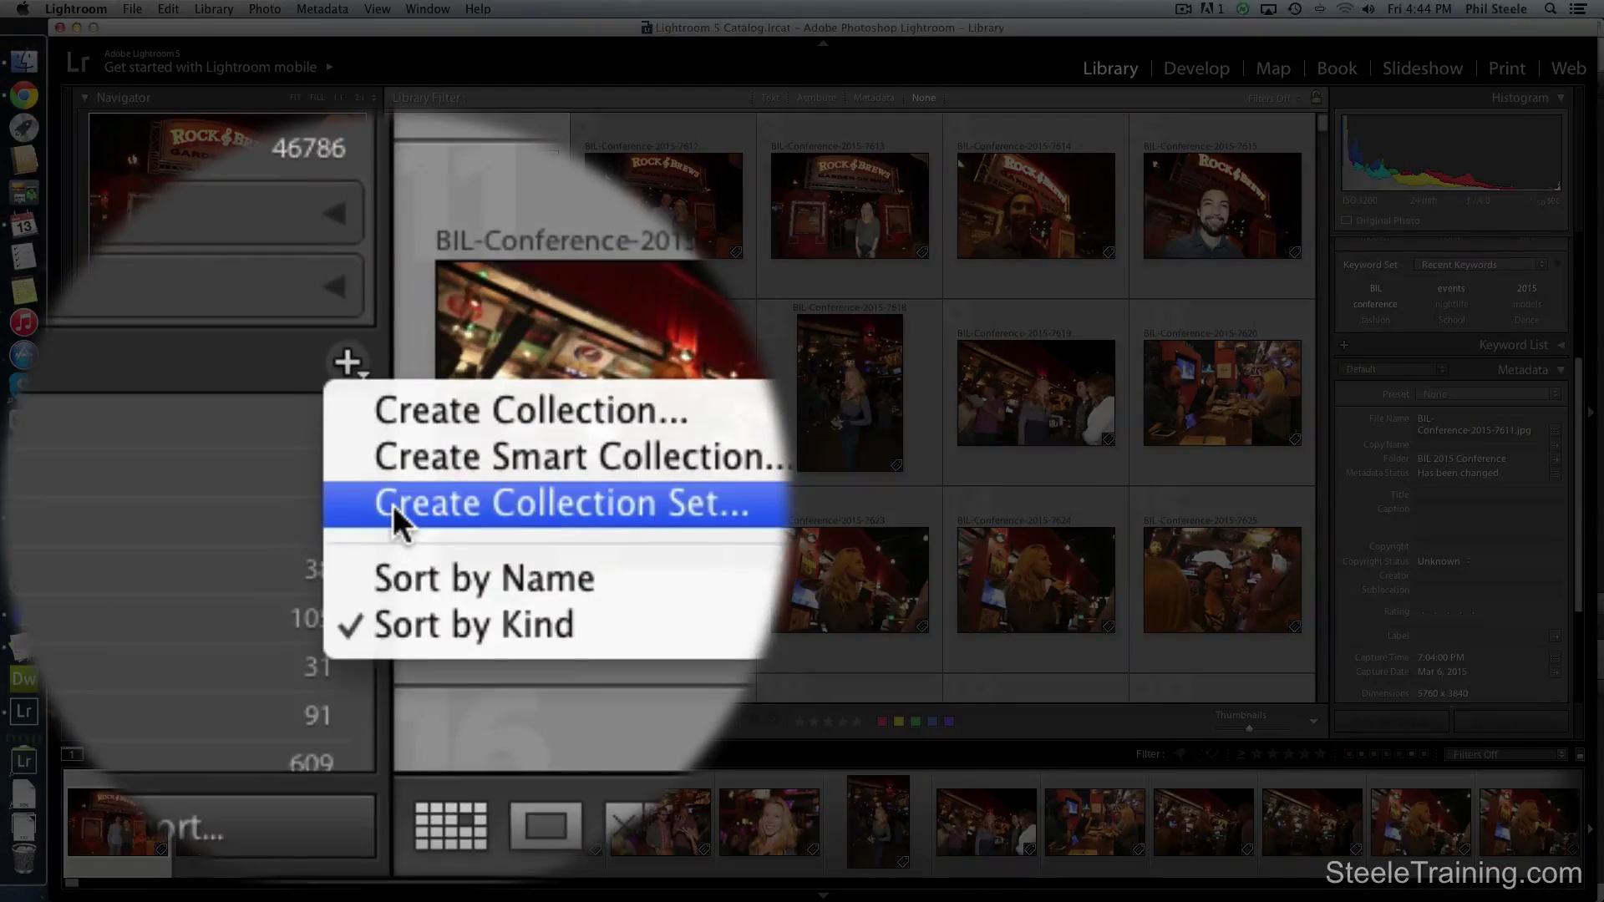
{"action": "left_click", "coordinate": [385, 613]}
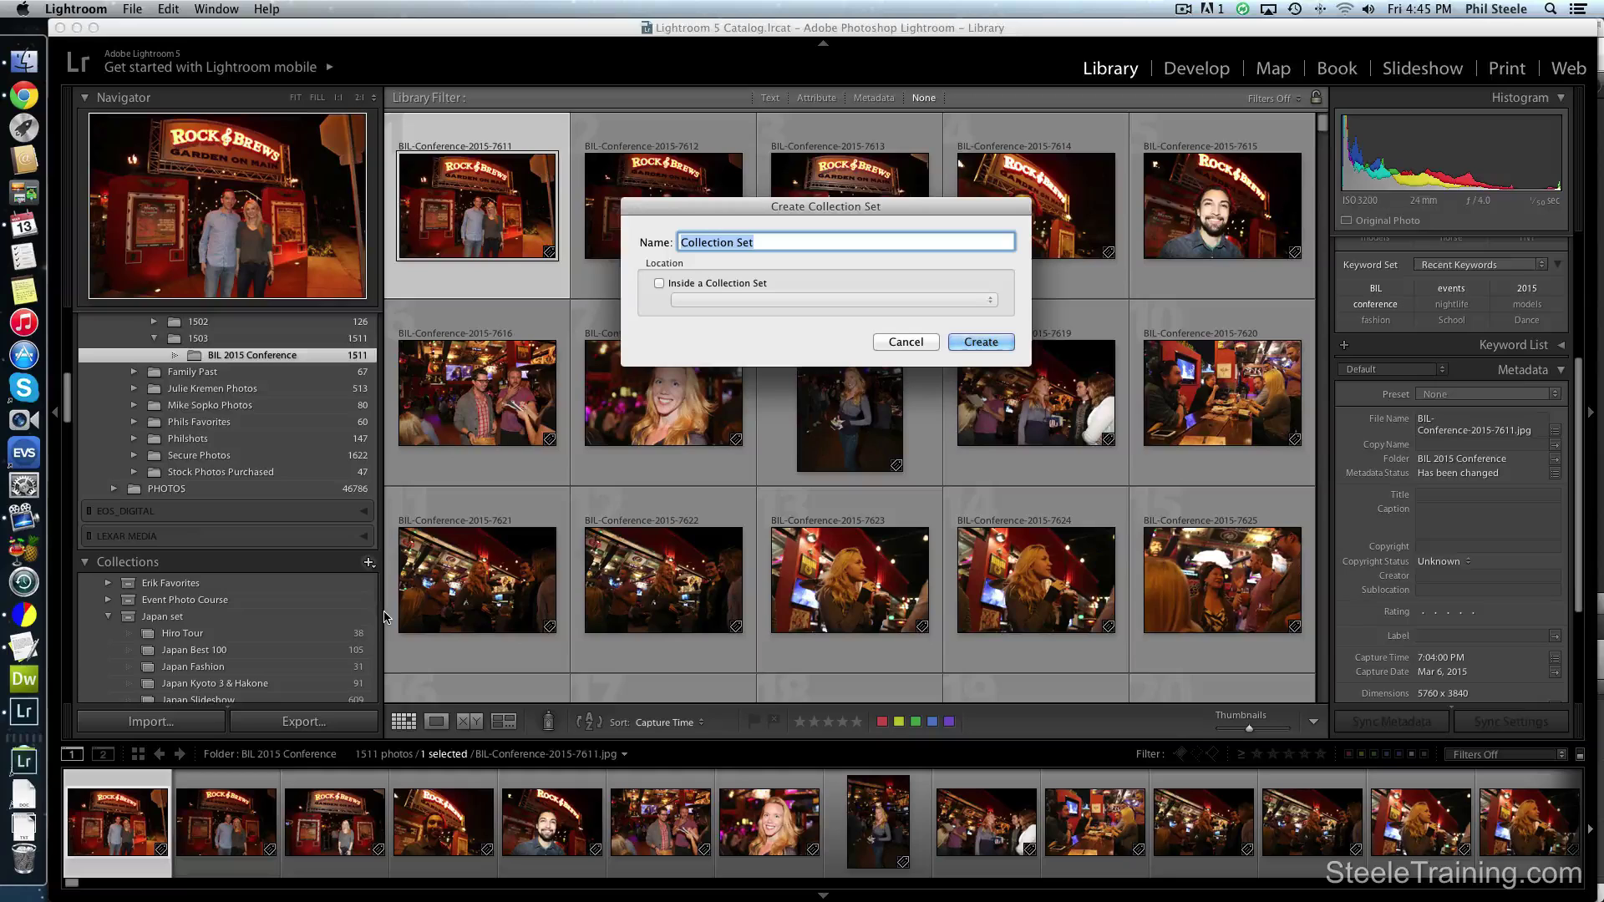
{"action": "type", "text": "BIL"}
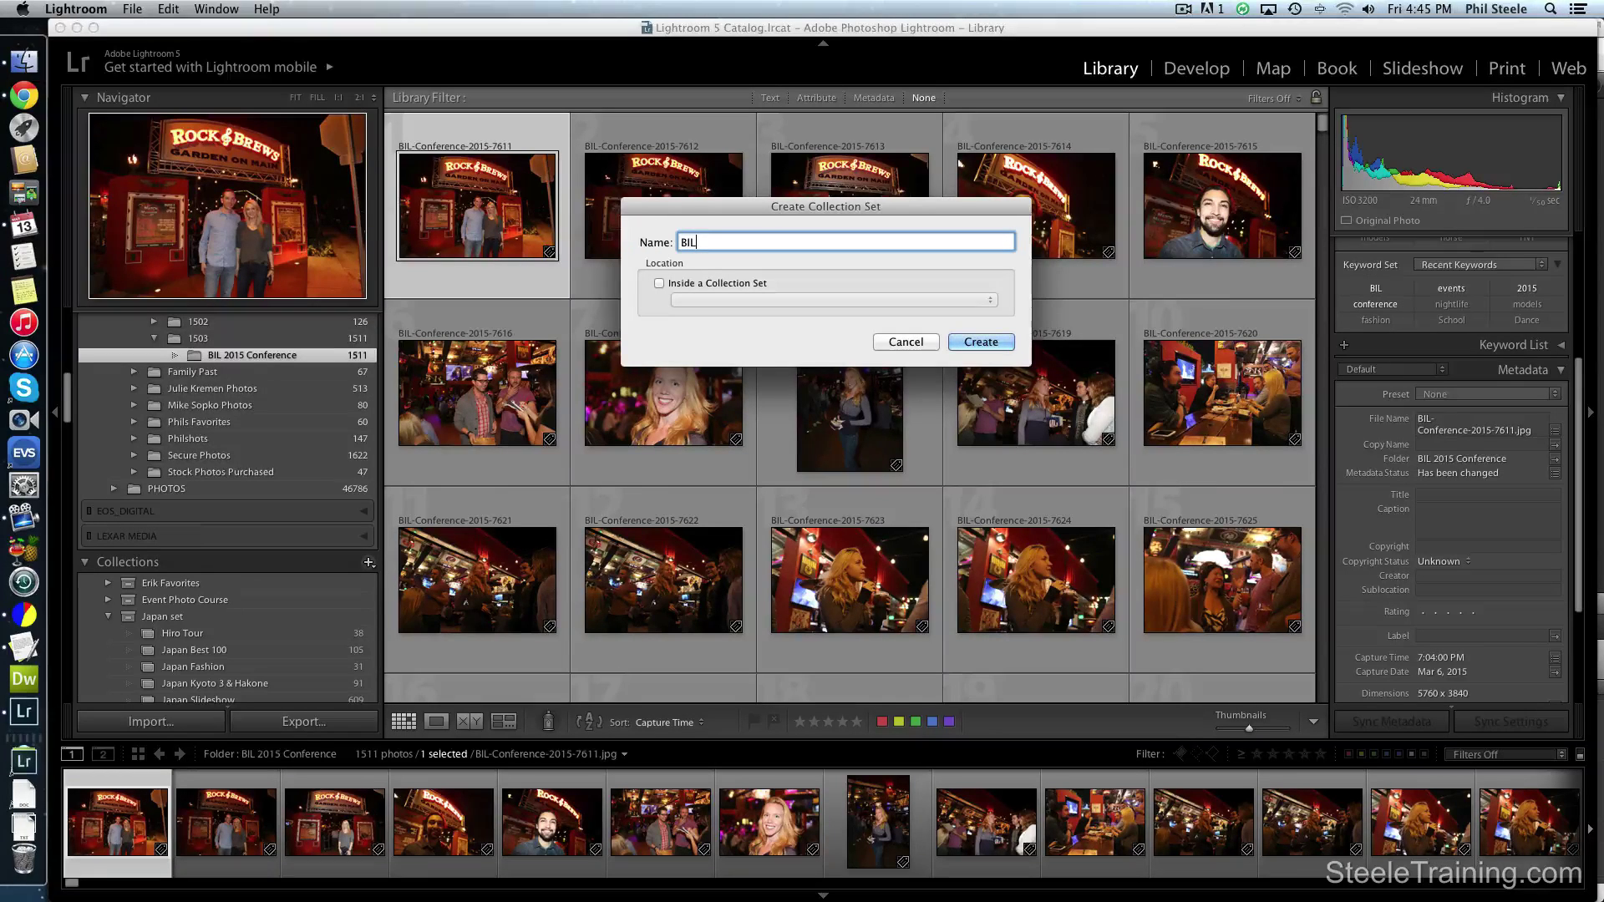
{"action": "type", "text": "Conference 2015"}
{"action": "left_click", "coordinate": [980, 343]}
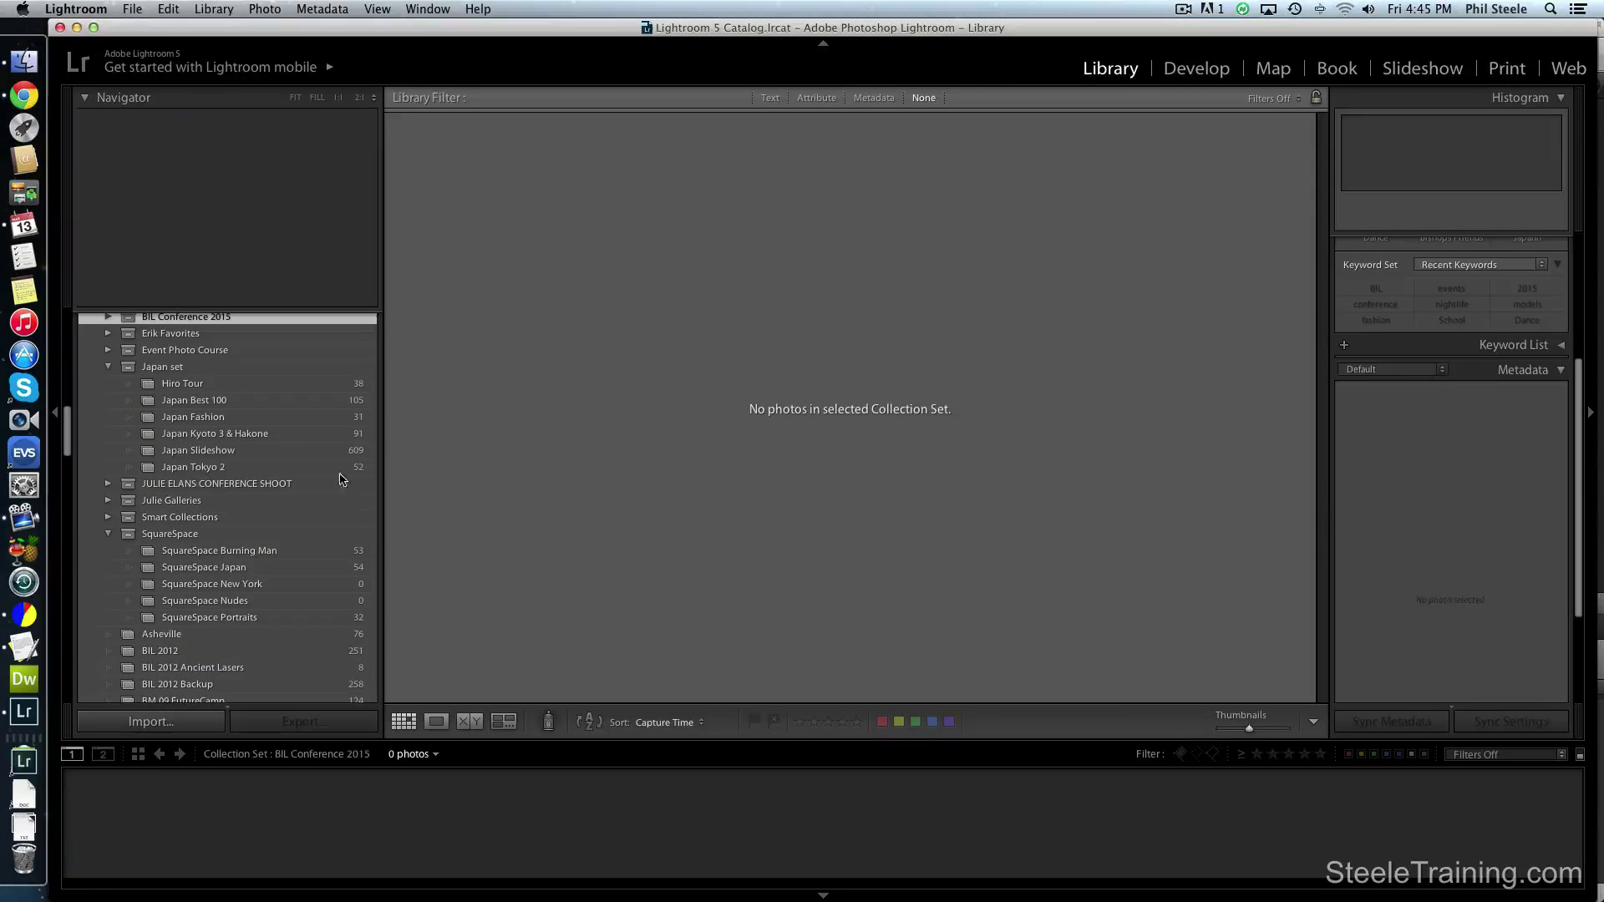
{"action": "scroll", "coordinate": [276, 434], "scroll_direction": "up", "scroll_amount": 2}
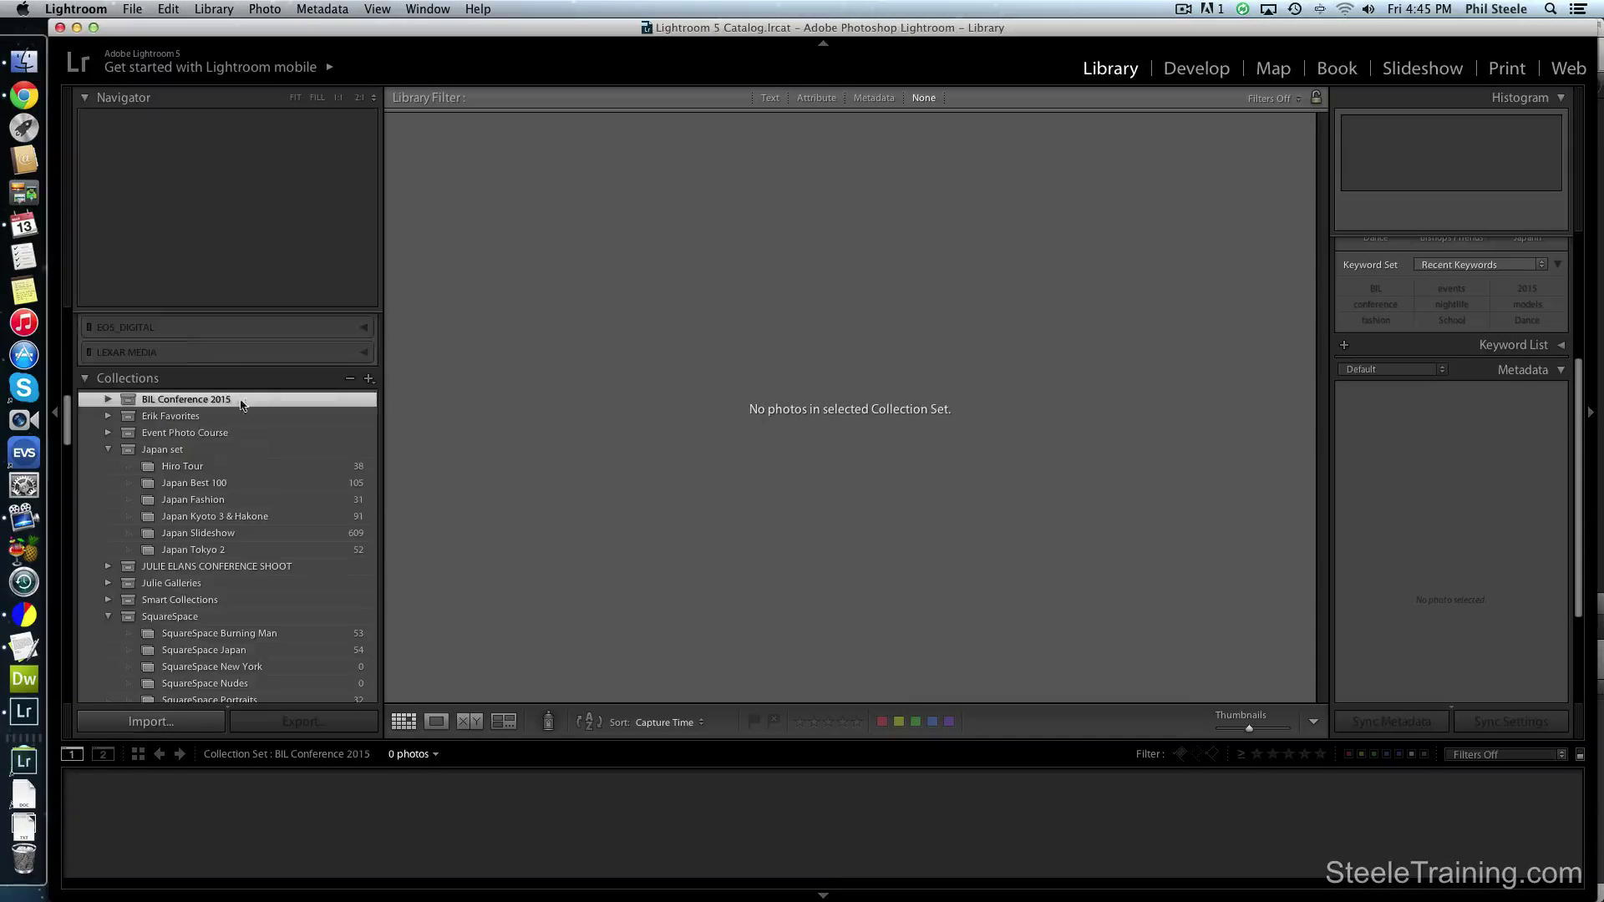
Step: Create a collection named Sponsors inside the BIL Conference 2015 set
{"action": "left_click", "coordinate": [369, 379]}
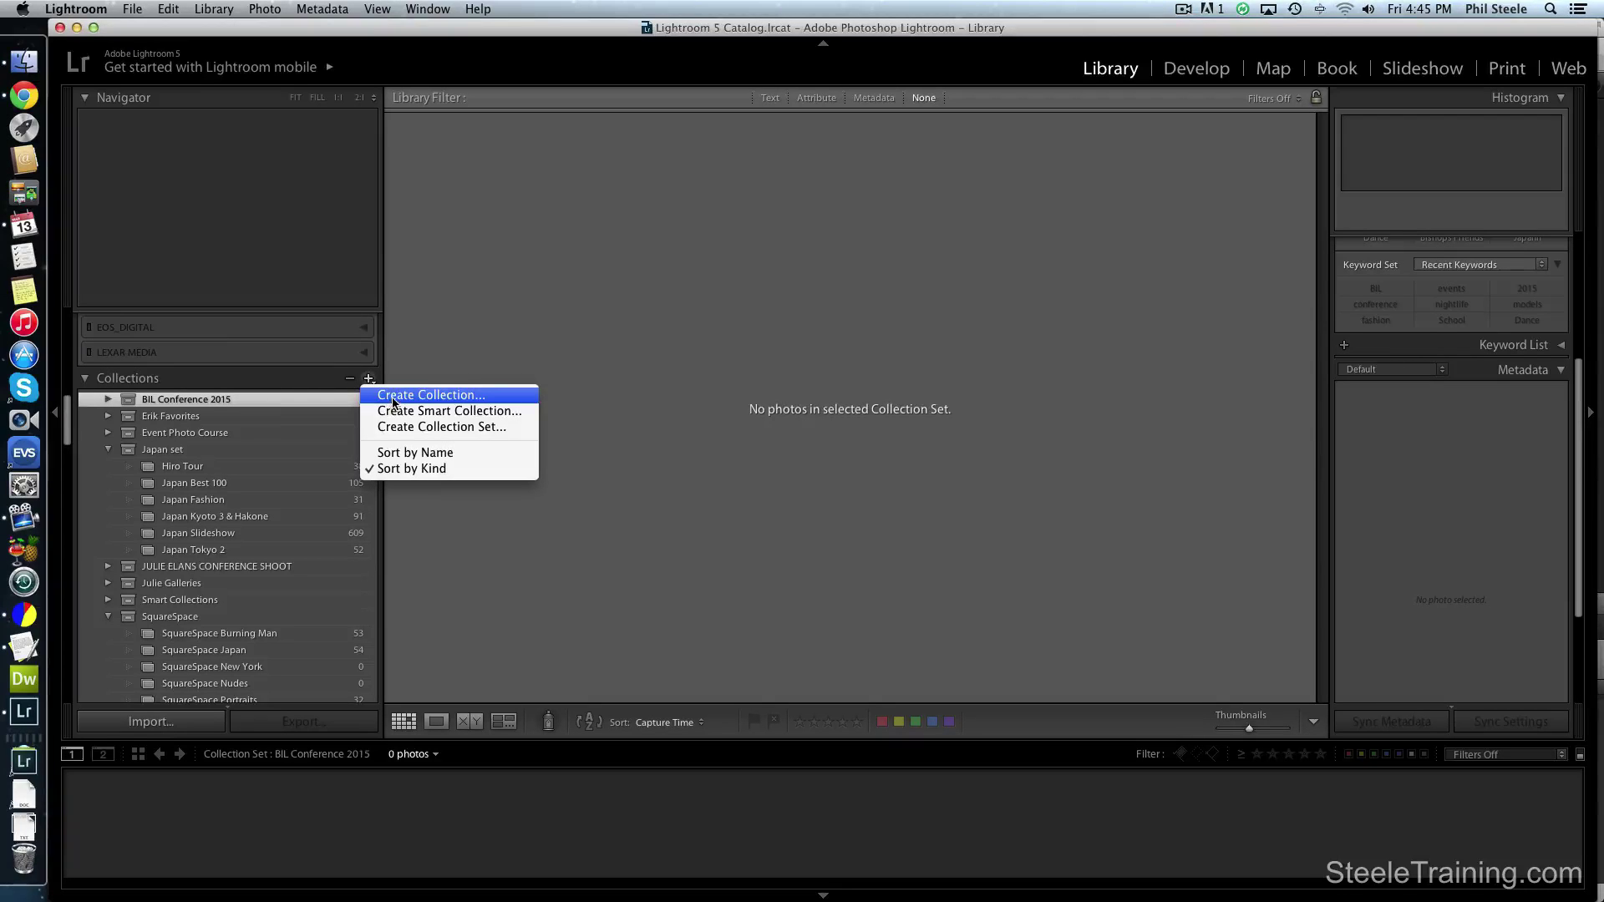
{"action": "left_click", "coordinate": [393, 402]}
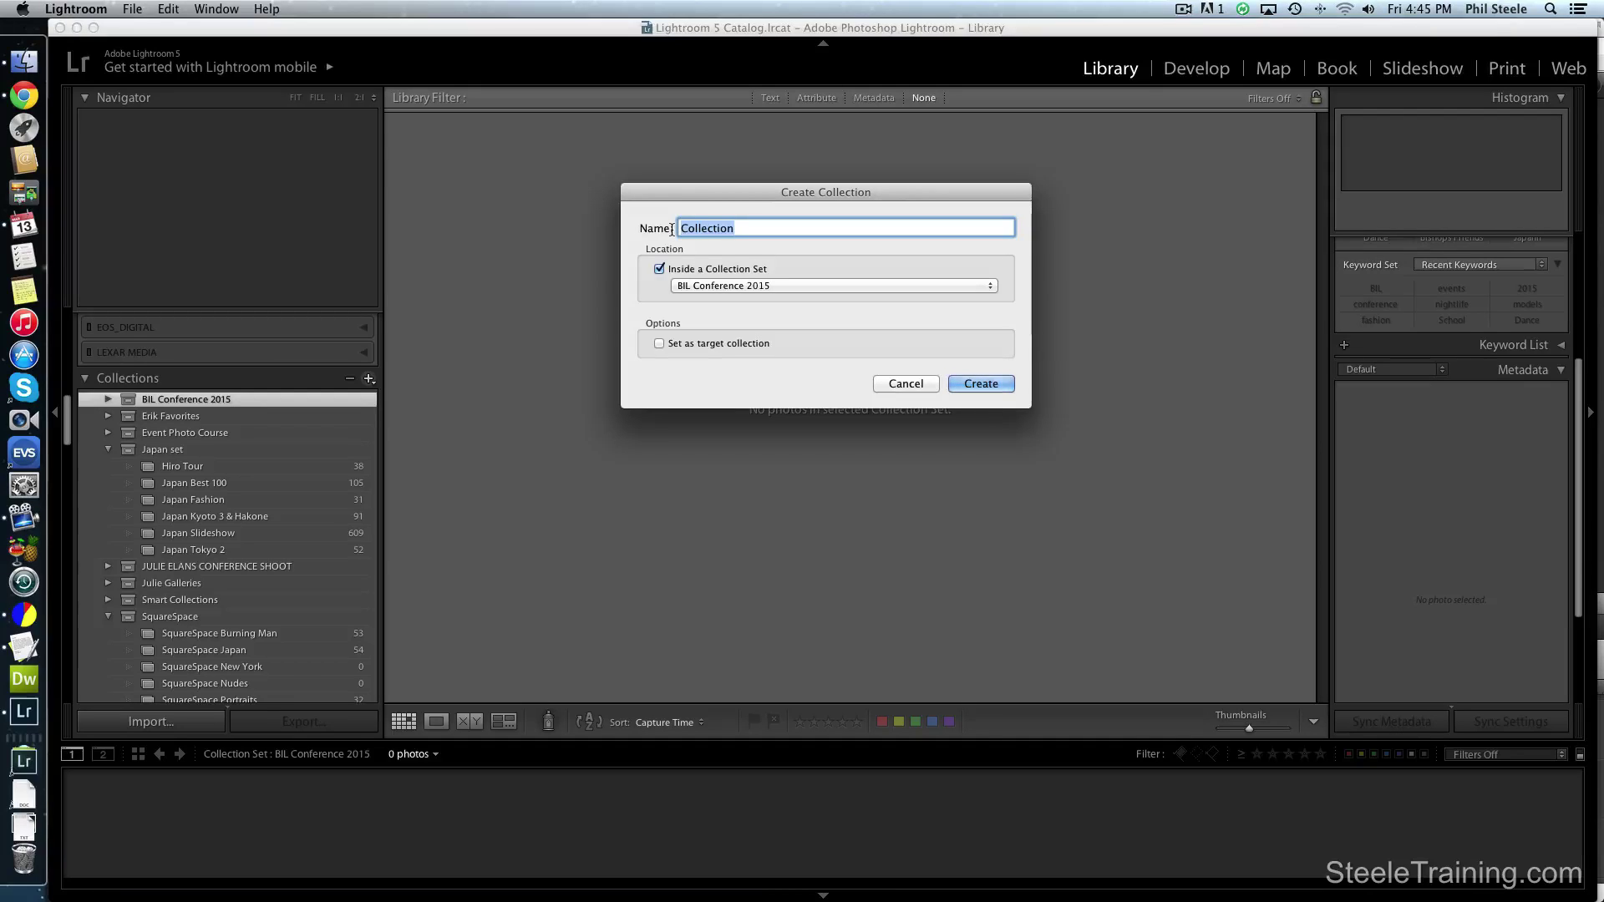
{"action": "type", "text": "Sponsors"}
{"action": "left_click", "coordinate": [974, 388]}
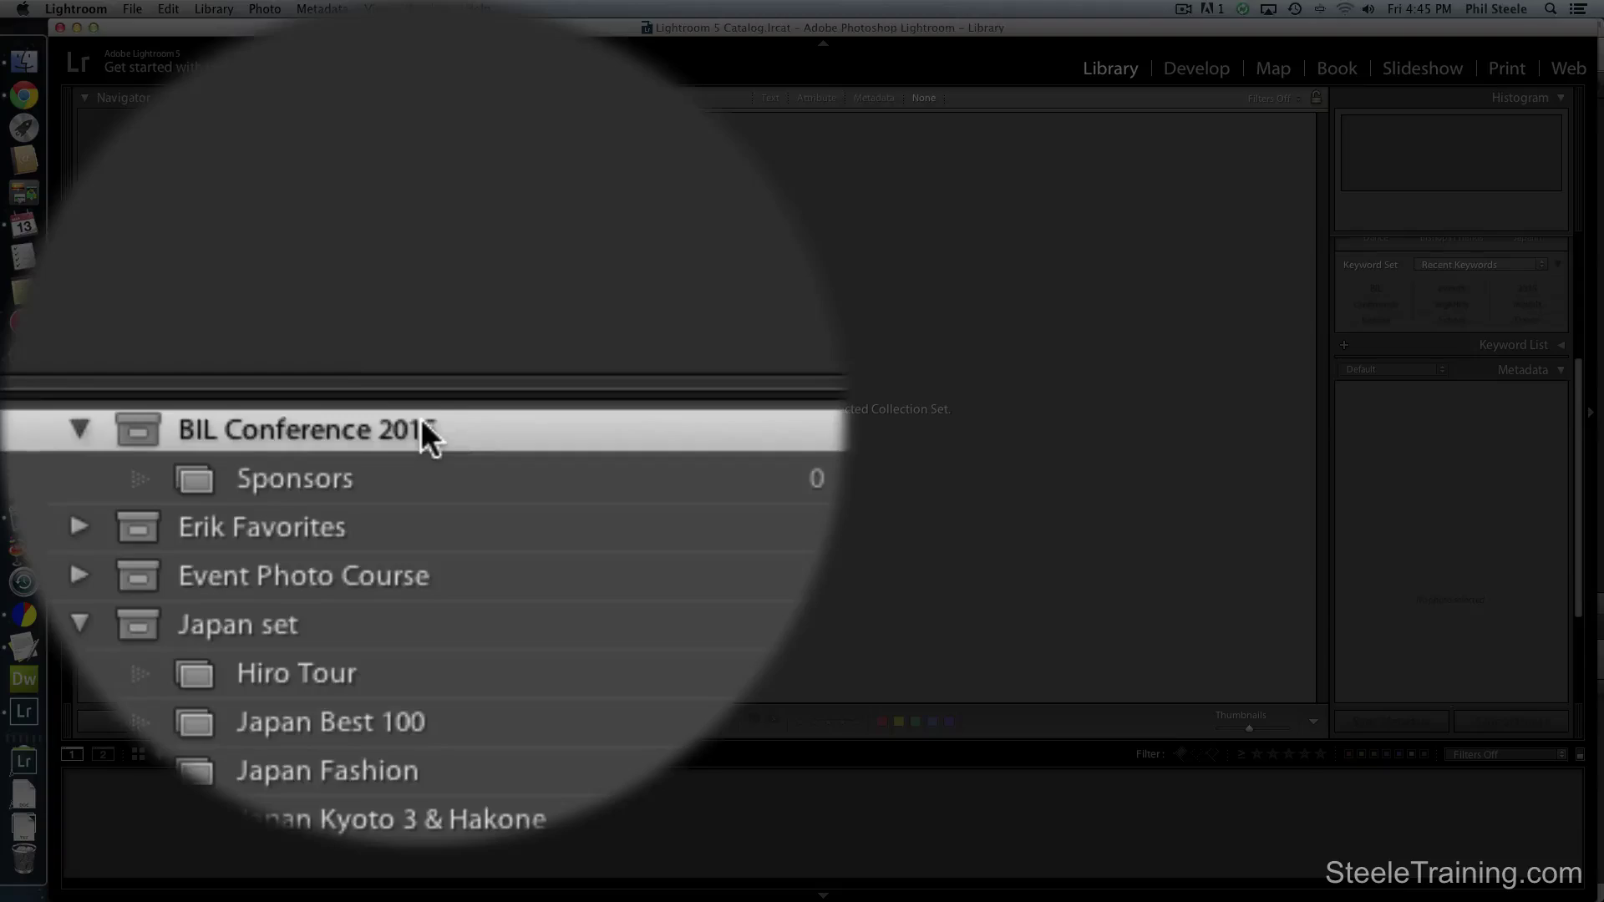
{"action": "scroll", "coordinate": [346, 362], "scroll_direction": "up", "scroll_amount": 3}
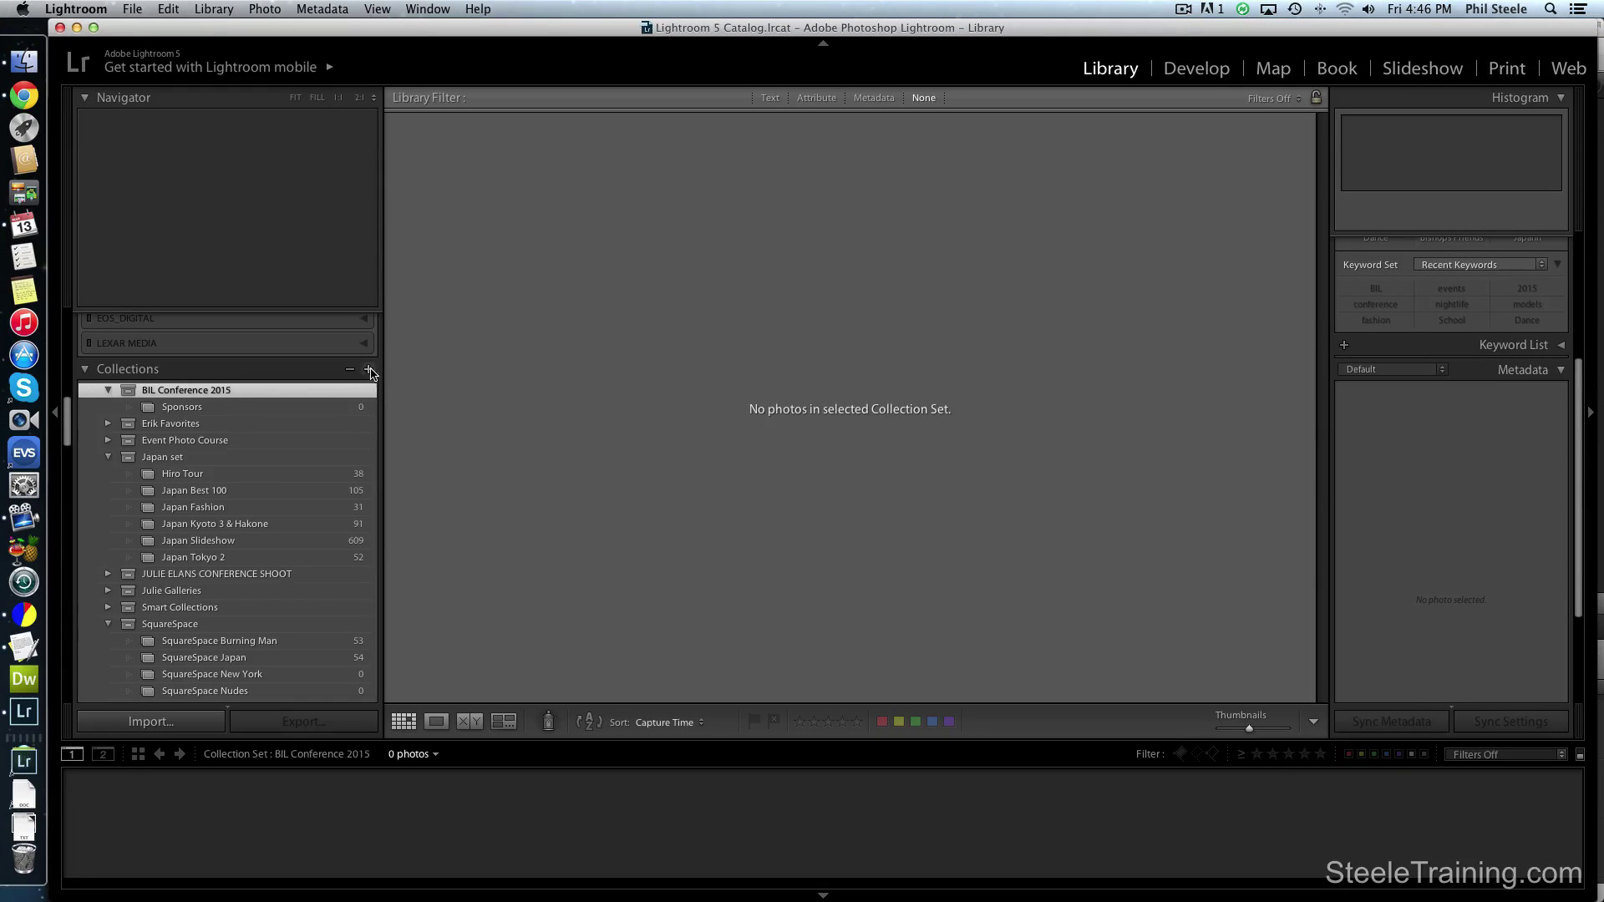
Step: Create the first two person-named collections inside the BIL Conference 2015 set
{"action": "left_click", "coordinate": [370, 370]}
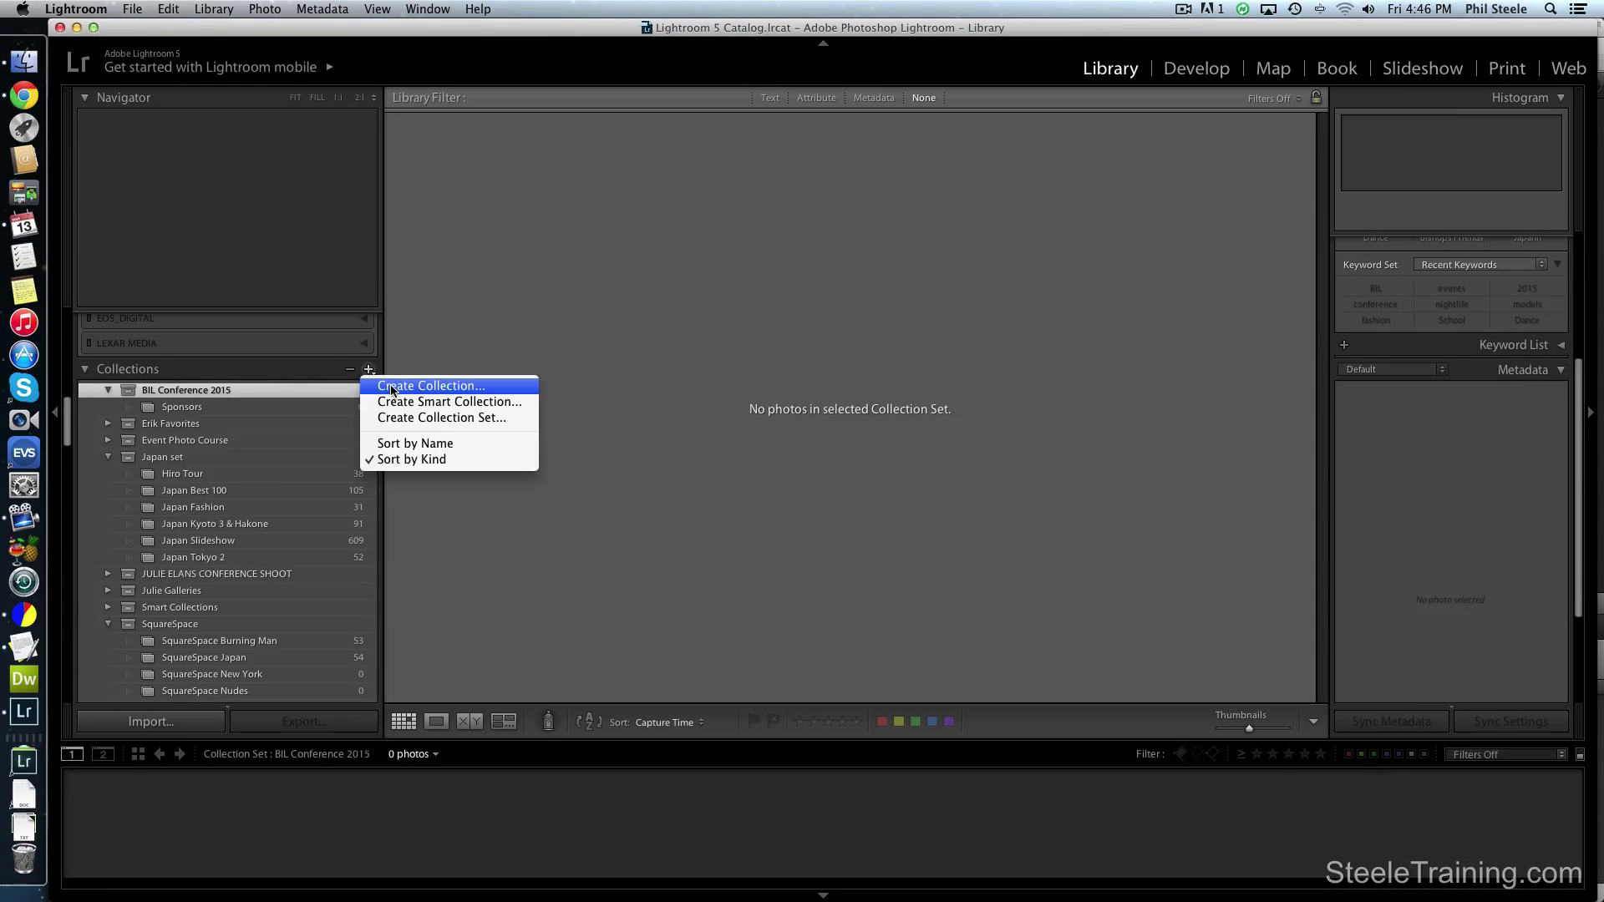
{"action": "left_click", "coordinate": [392, 386]}
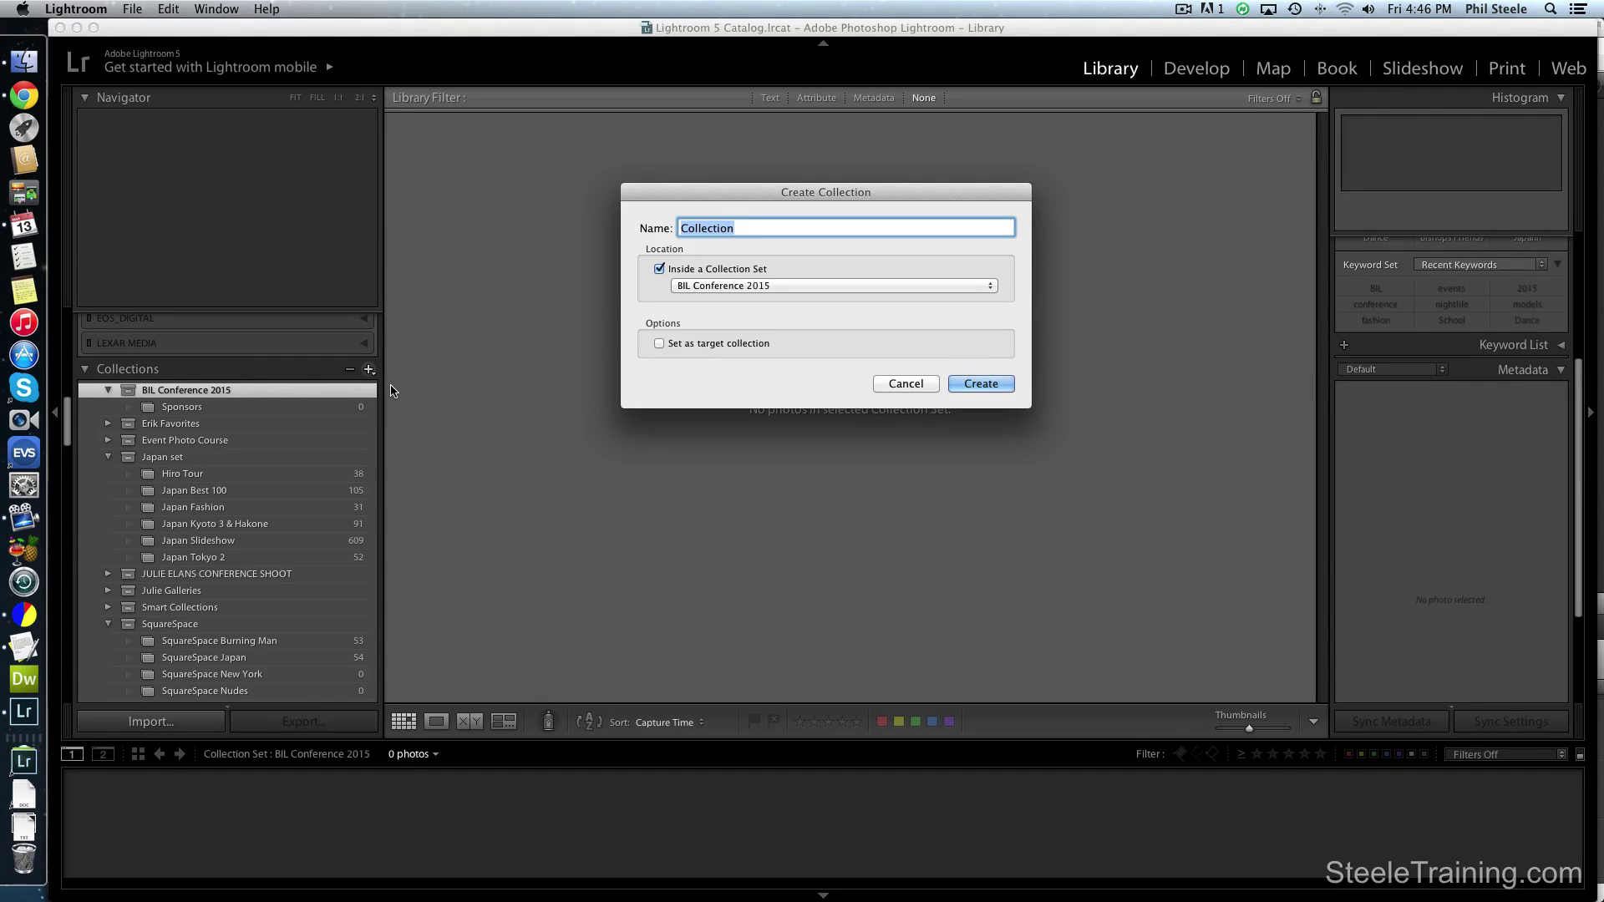
{"action": "type", "text": "Alexis"}
{"action": "left_click", "coordinate": [990, 383]}
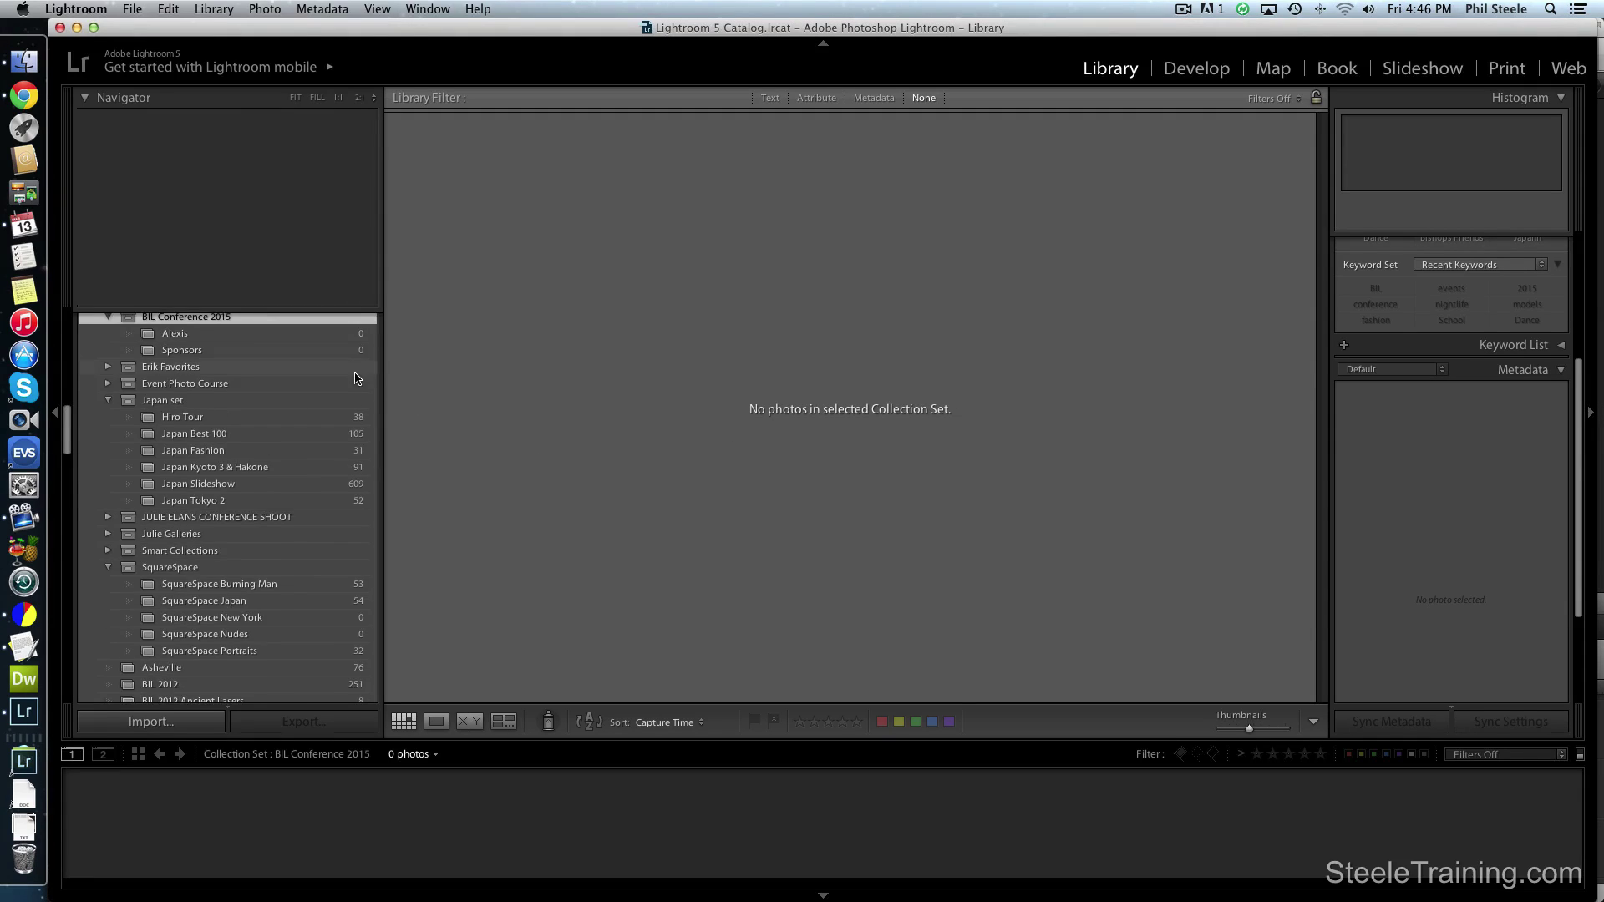
{"action": "left_click", "coordinate": [368, 368]}
{"action": "left_click", "coordinate": [386, 384]}
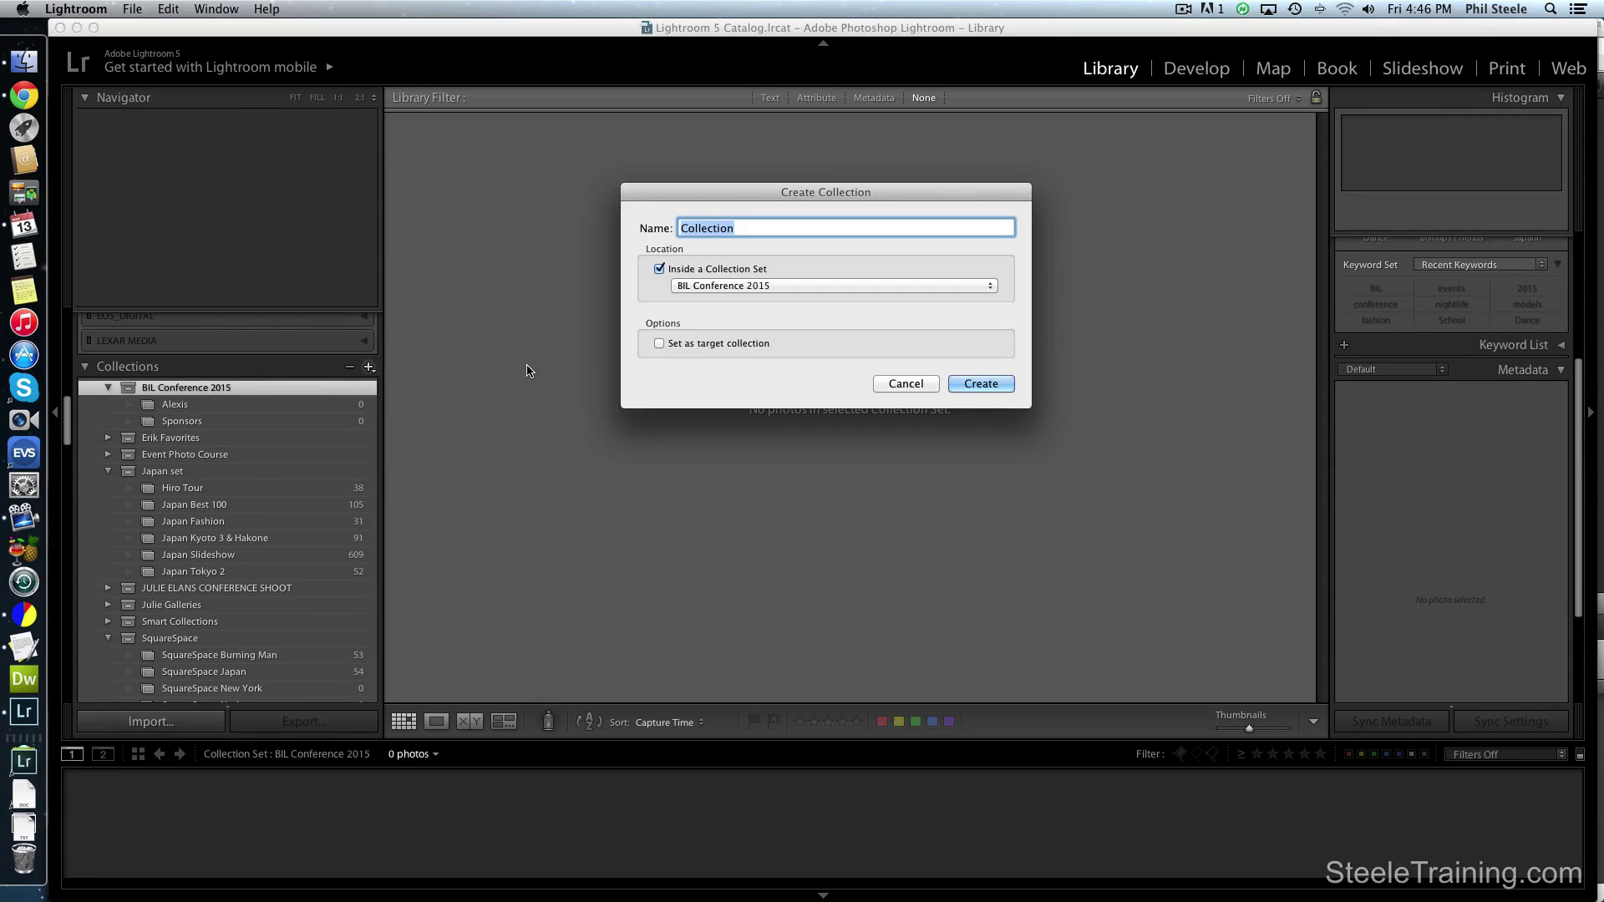
{"action": "type", "text": "Christy"}
{"action": "left_click", "coordinate": [985, 384]}
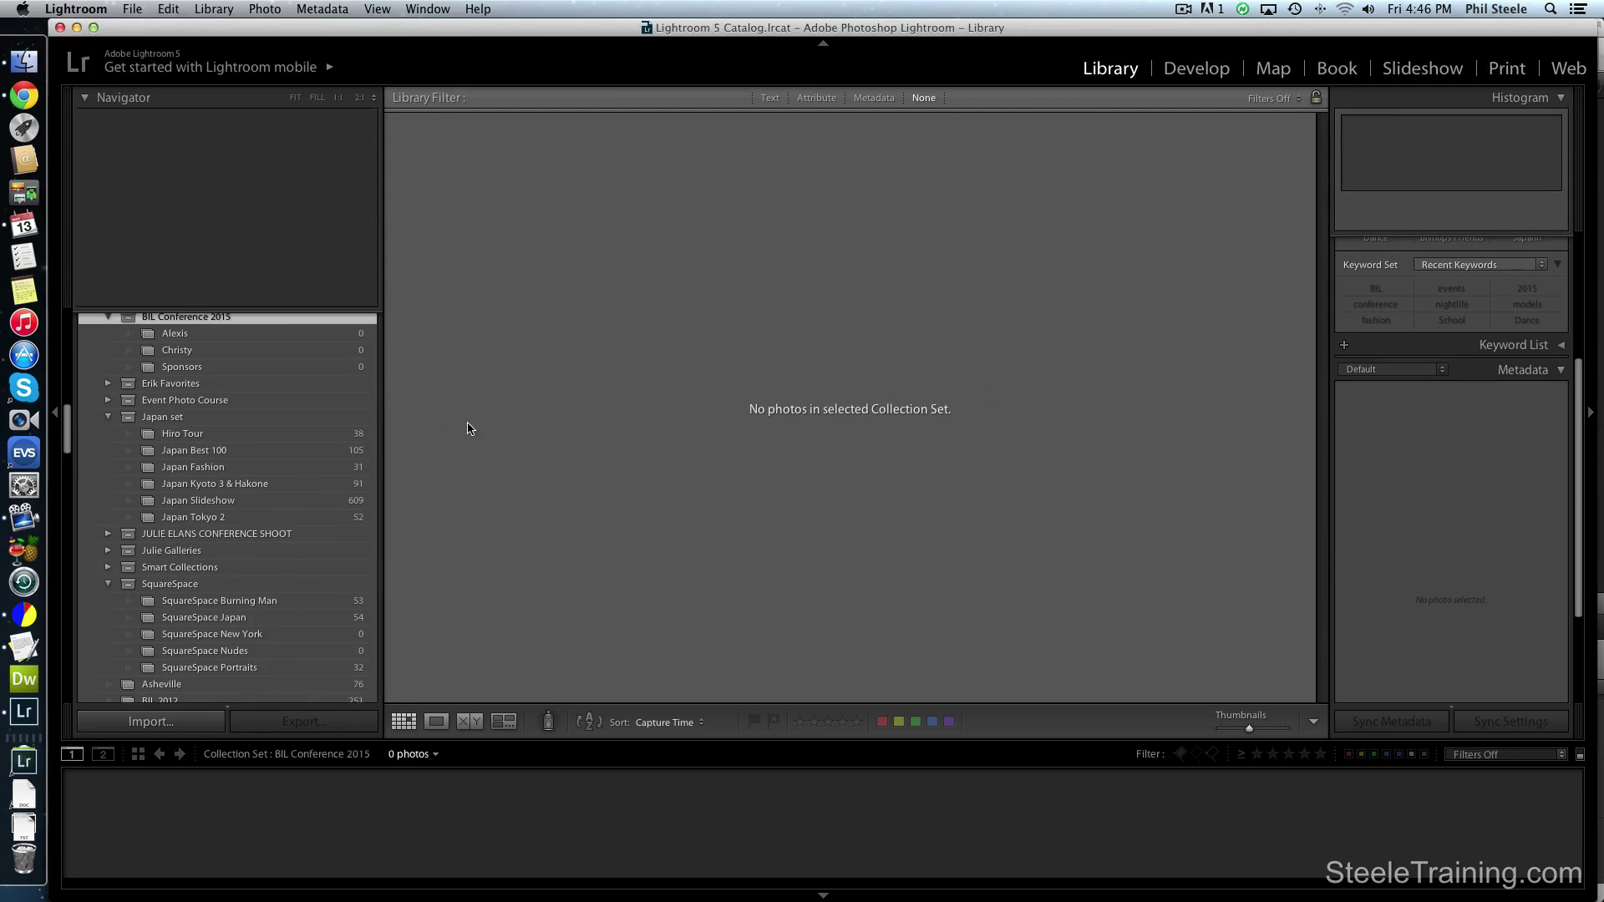
{"action": "scroll", "coordinate": [351, 351], "scroll_direction": "up", "scroll_amount": 4}
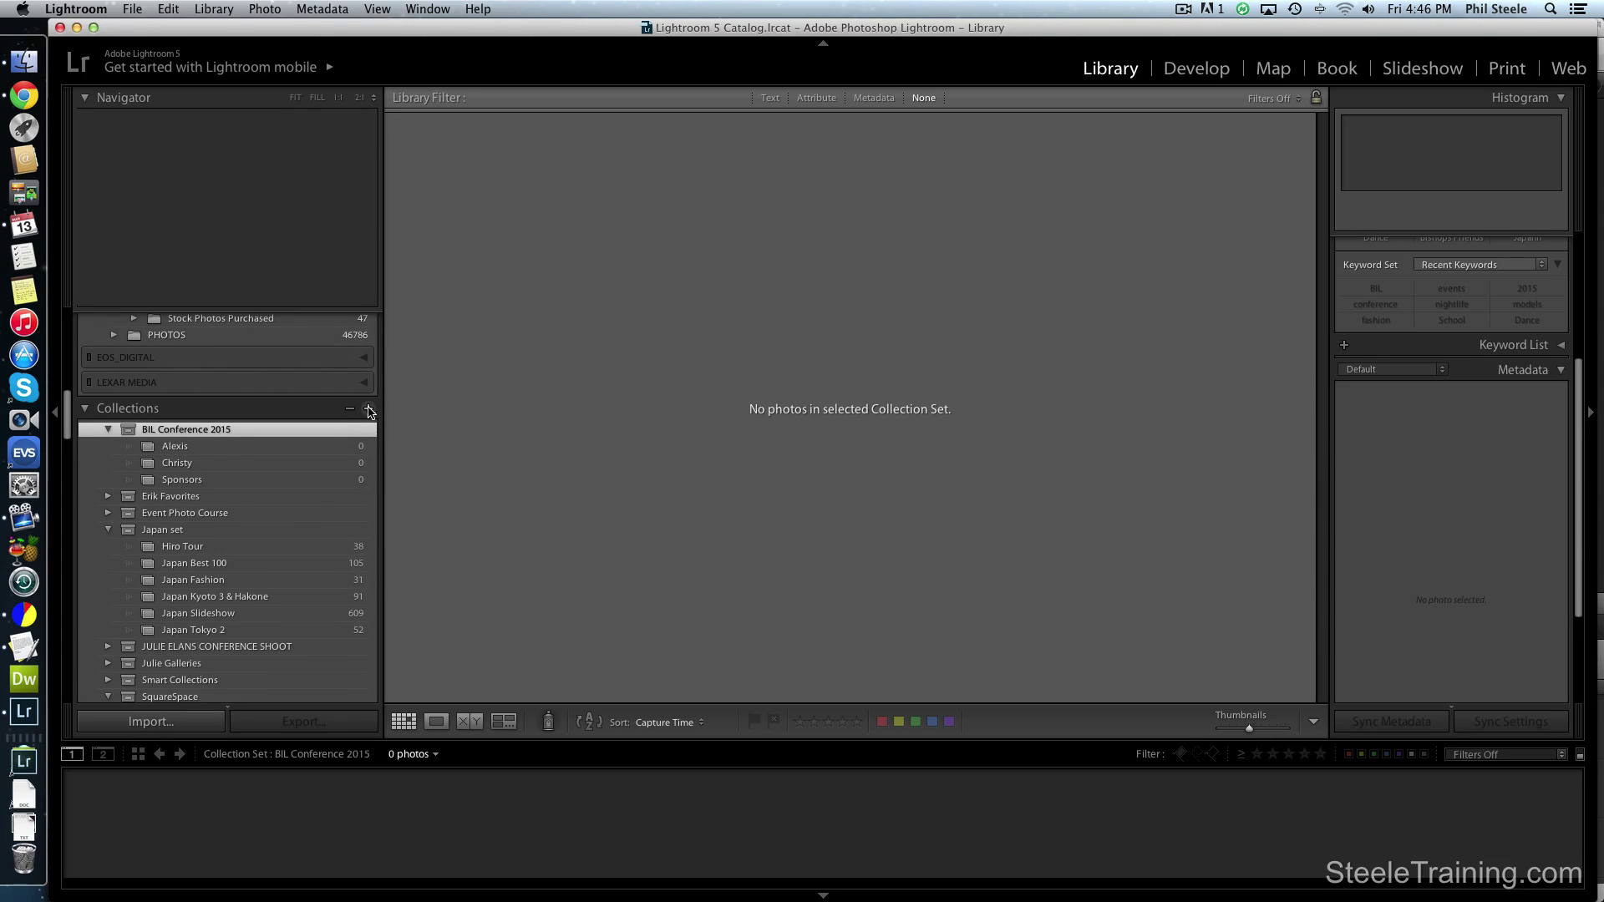
Step: Create the remaining three person-named collections in the same set
{"action": "left_click", "coordinate": [369, 409]}
{"action": "left_click", "coordinate": [416, 425]}
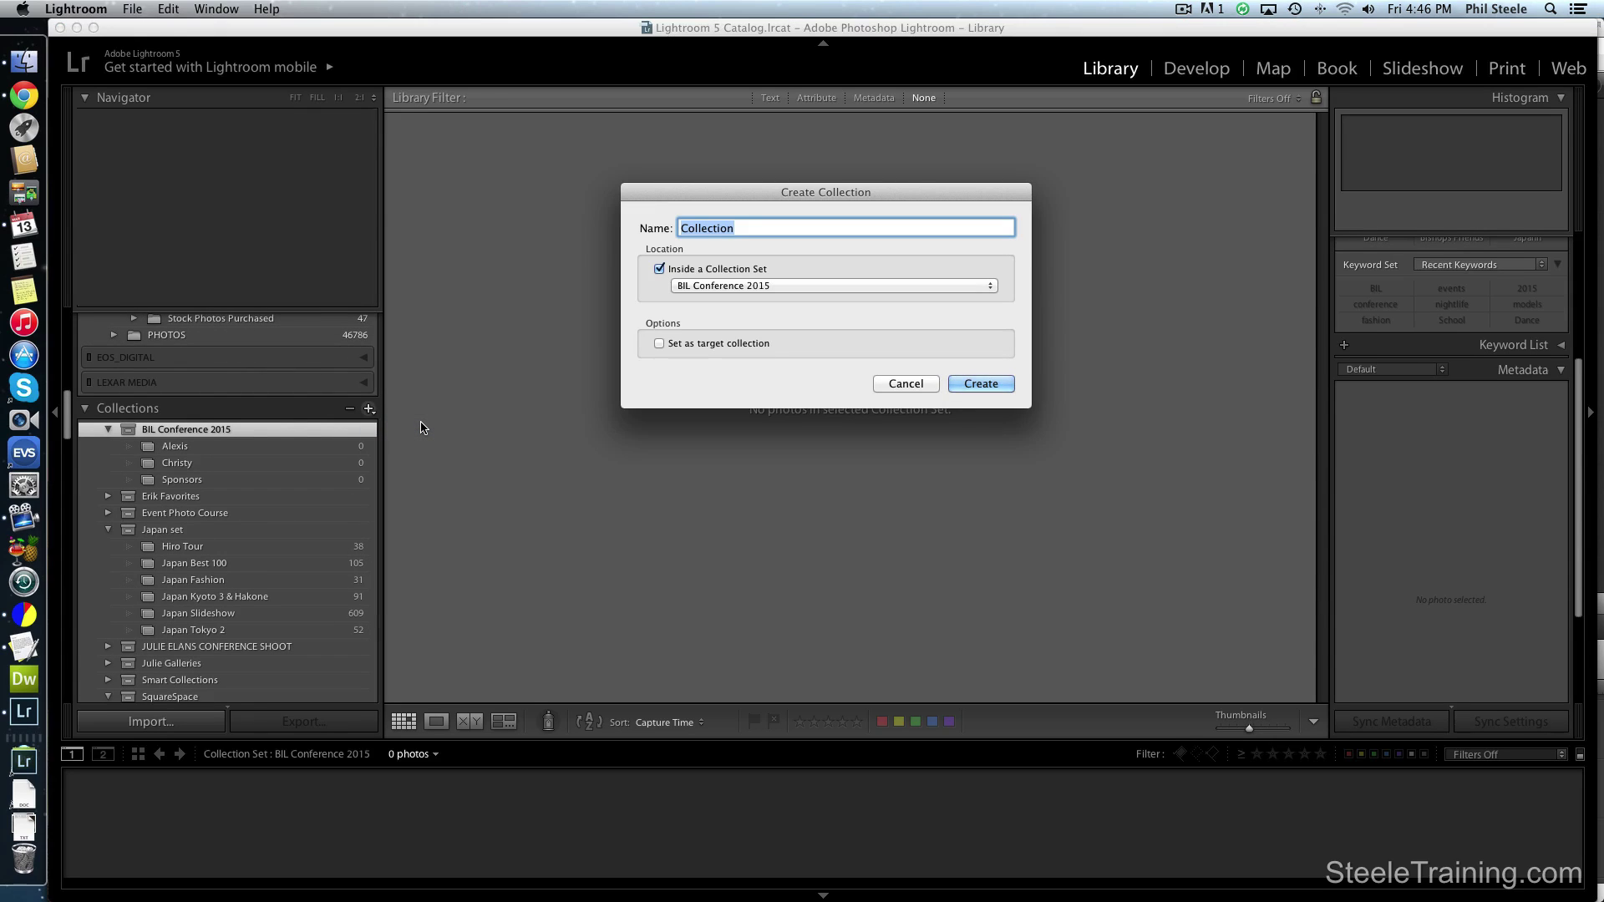
{"action": "type", "text": "Fedje"}
{"action": "left_click", "coordinate": [965, 386]}
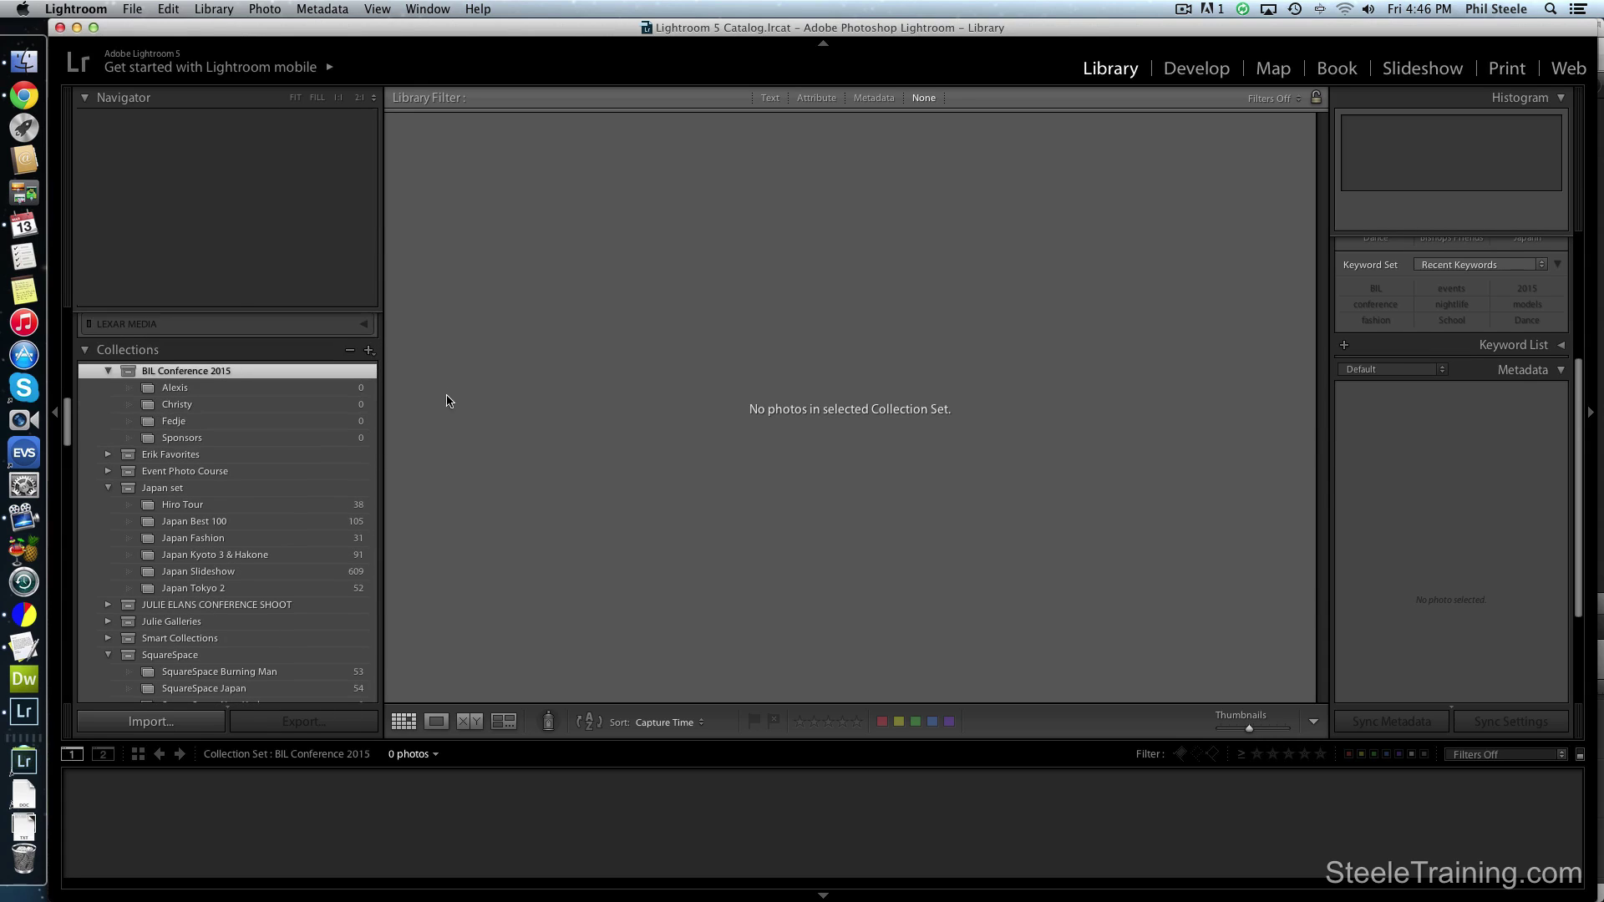
{"action": "left_click", "coordinate": [368, 350]}
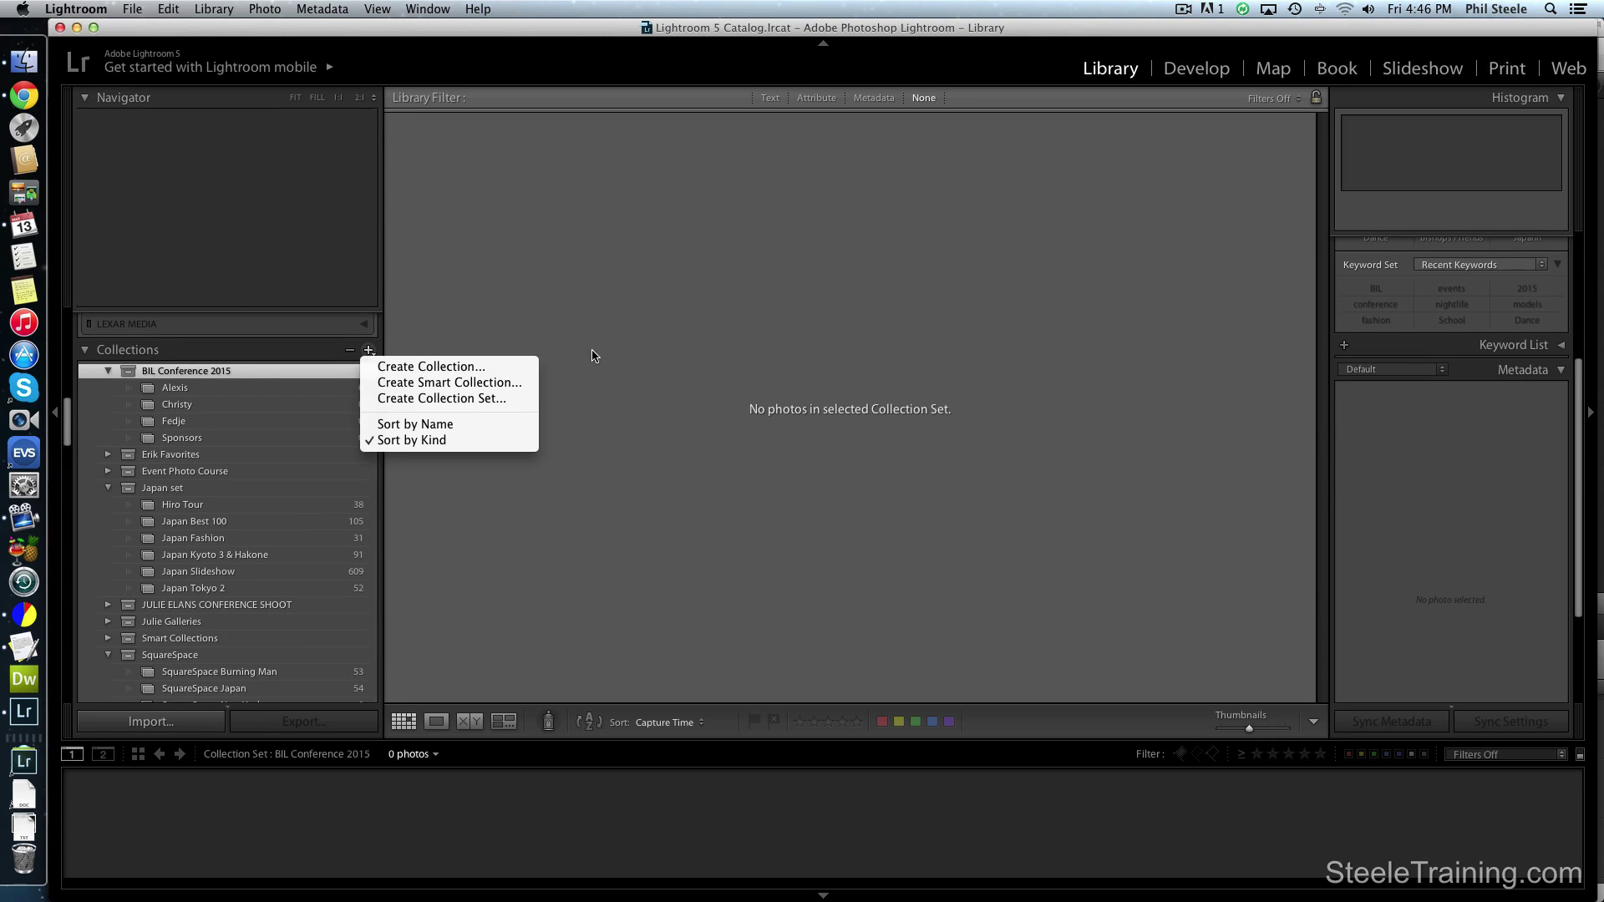
{"action": "left_click", "coordinate": [443, 367]}
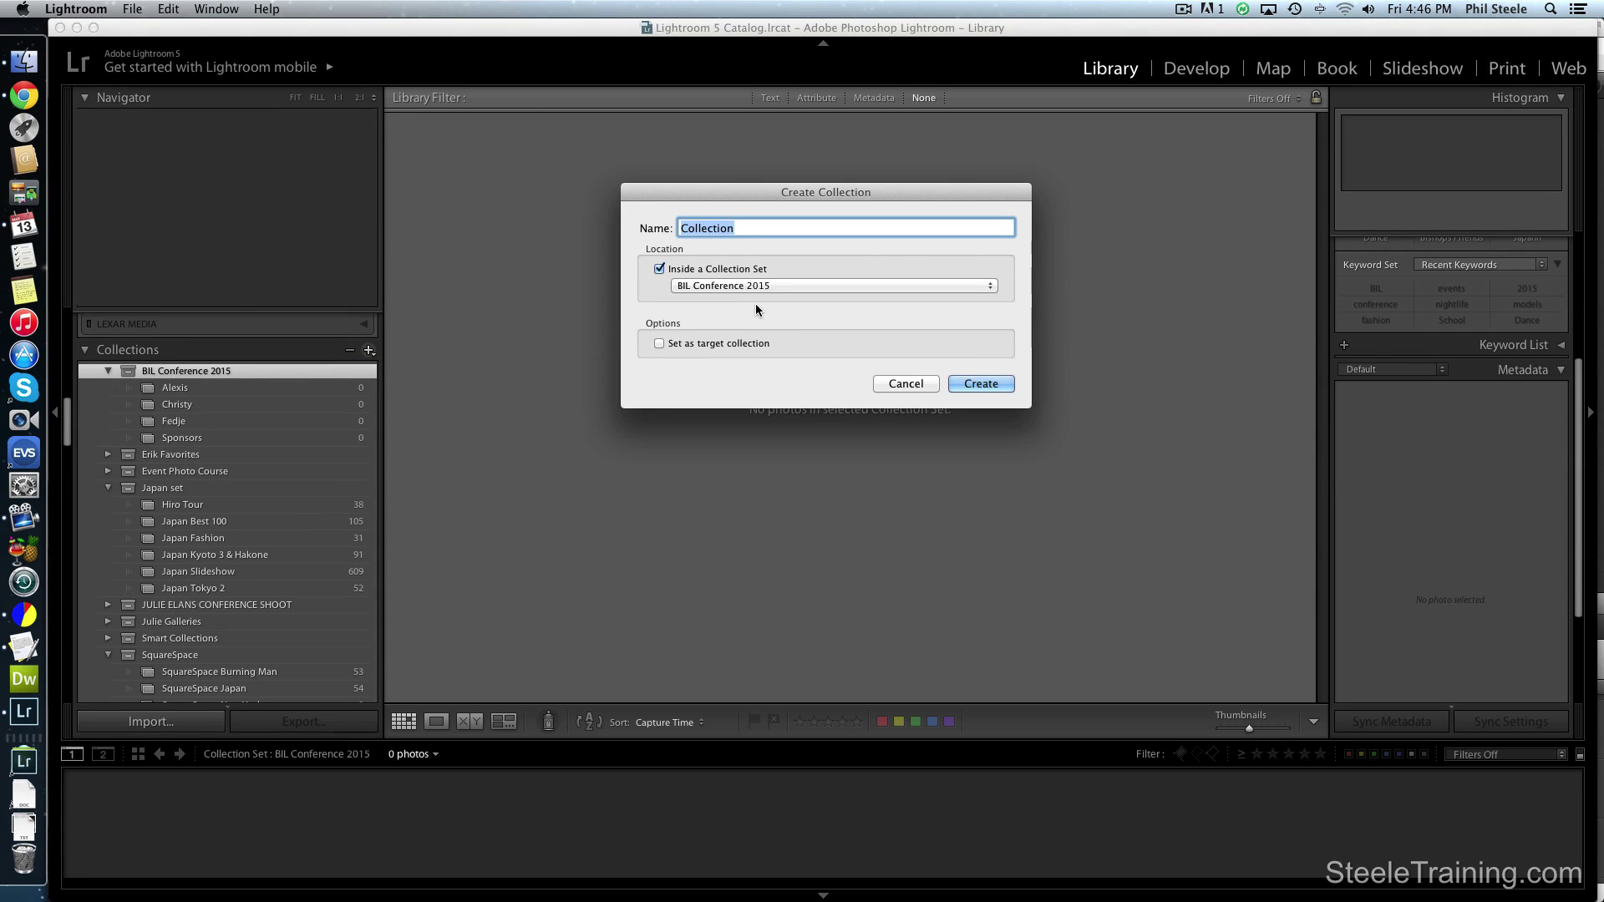
{"action": "type", "text": "Elisabeth"}
{"action": "left_click", "coordinate": [992, 388]}
{"action": "scroll", "coordinate": [374, 396], "scroll_direction": "up", "scroll_amount": 2}
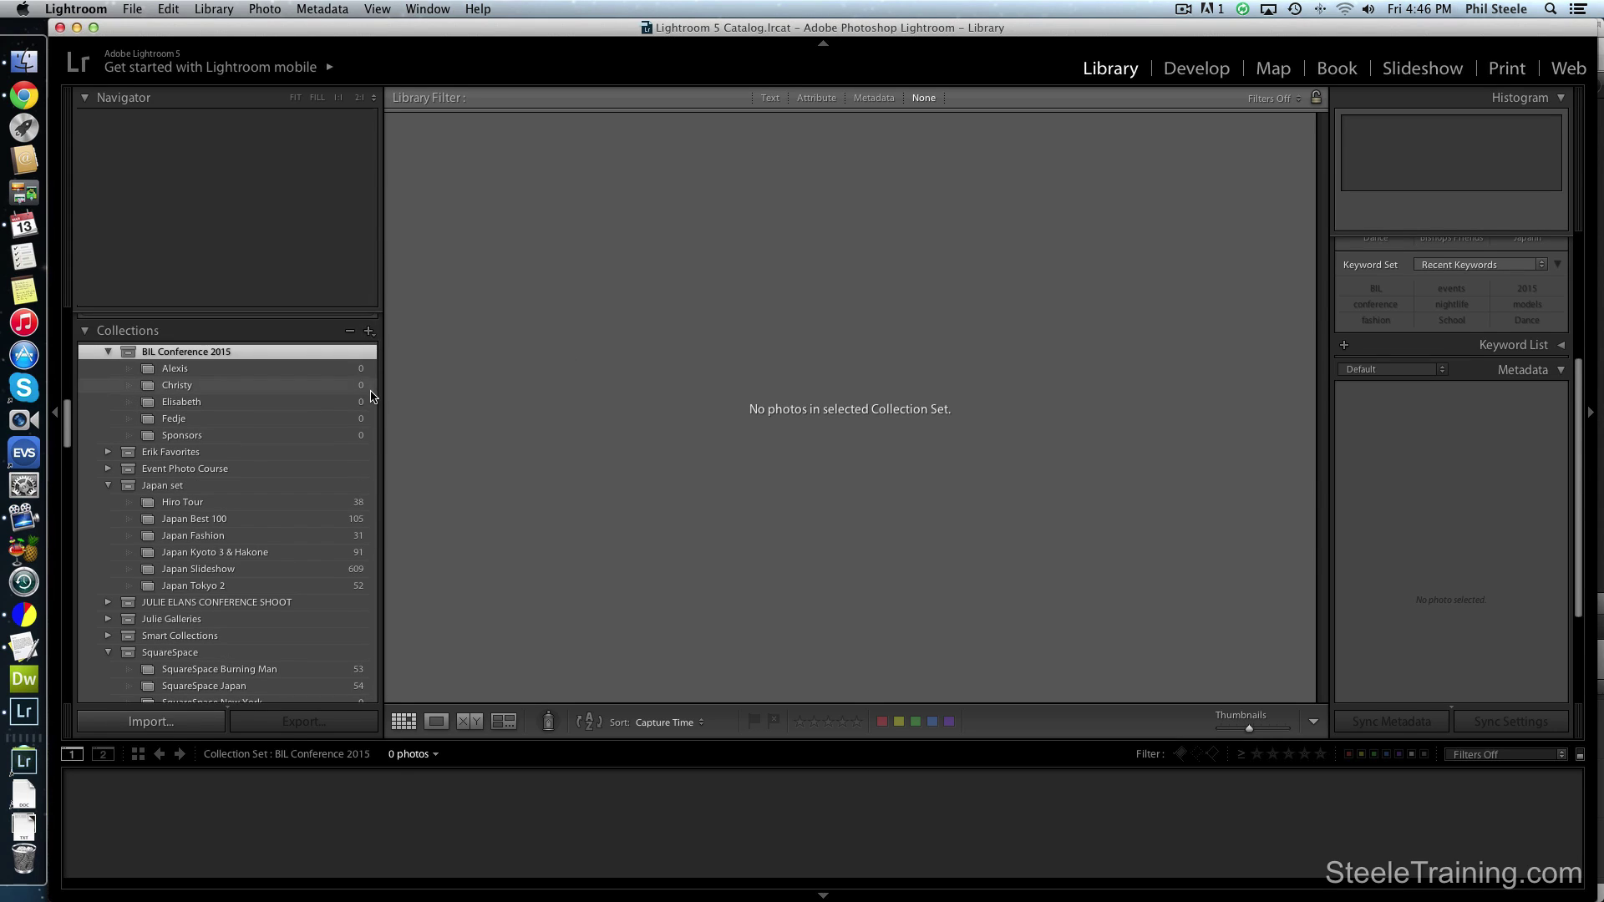
{"action": "left_click", "coordinate": [369, 330]}
{"action": "left_click", "coordinate": [381, 348]}
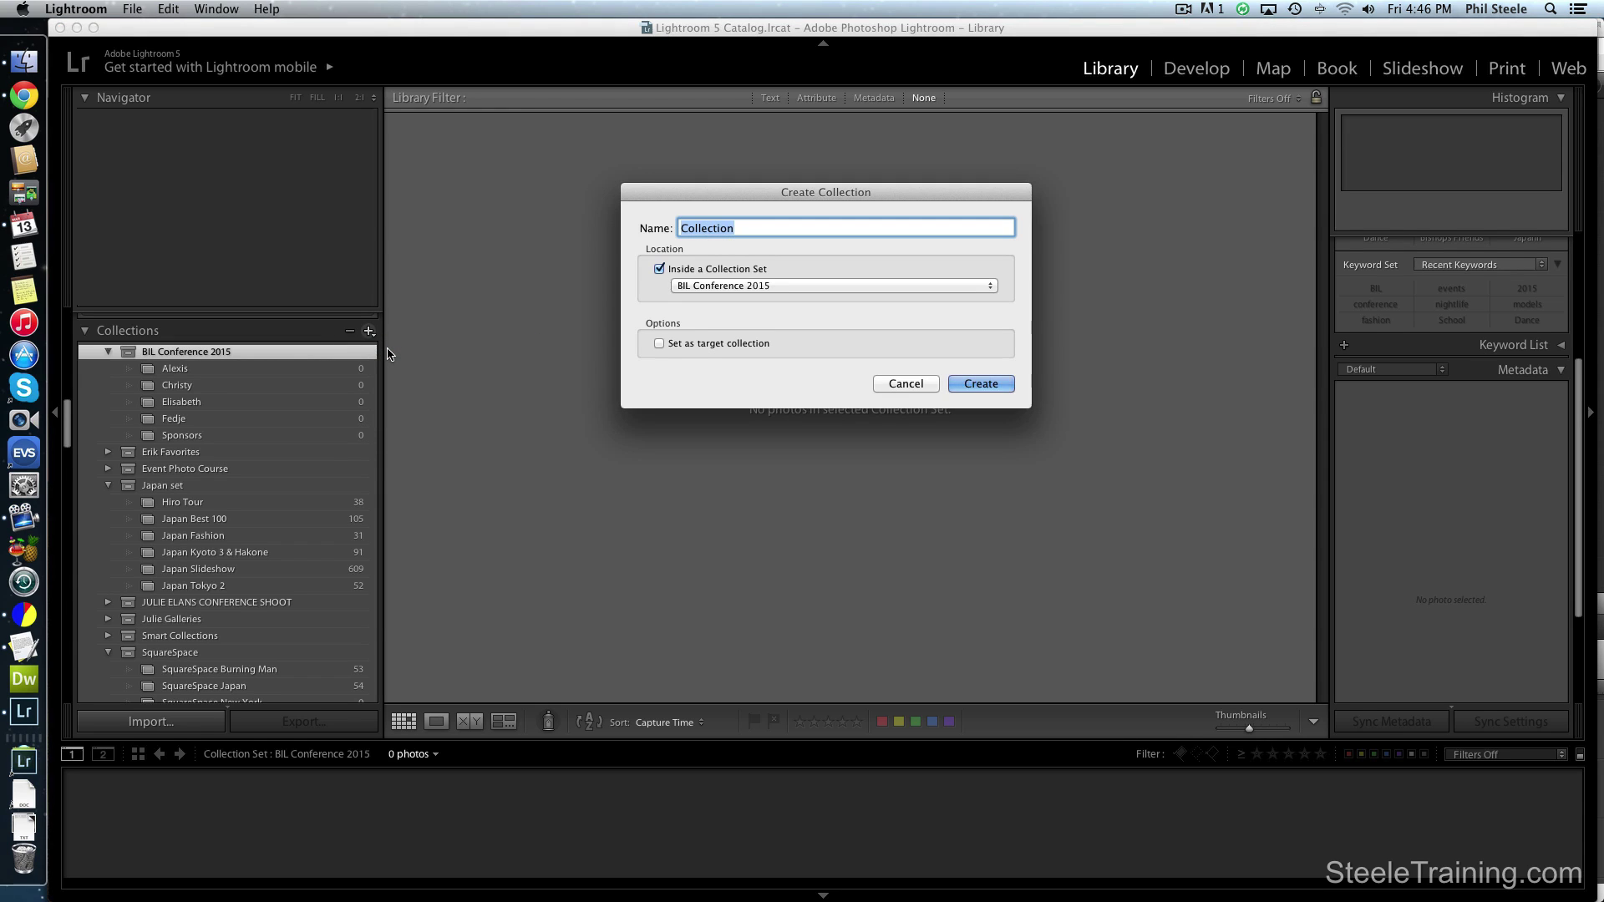
{"action": "type", "text": "Meg"}
{"action": "left_click", "coordinate": [979, 382]}
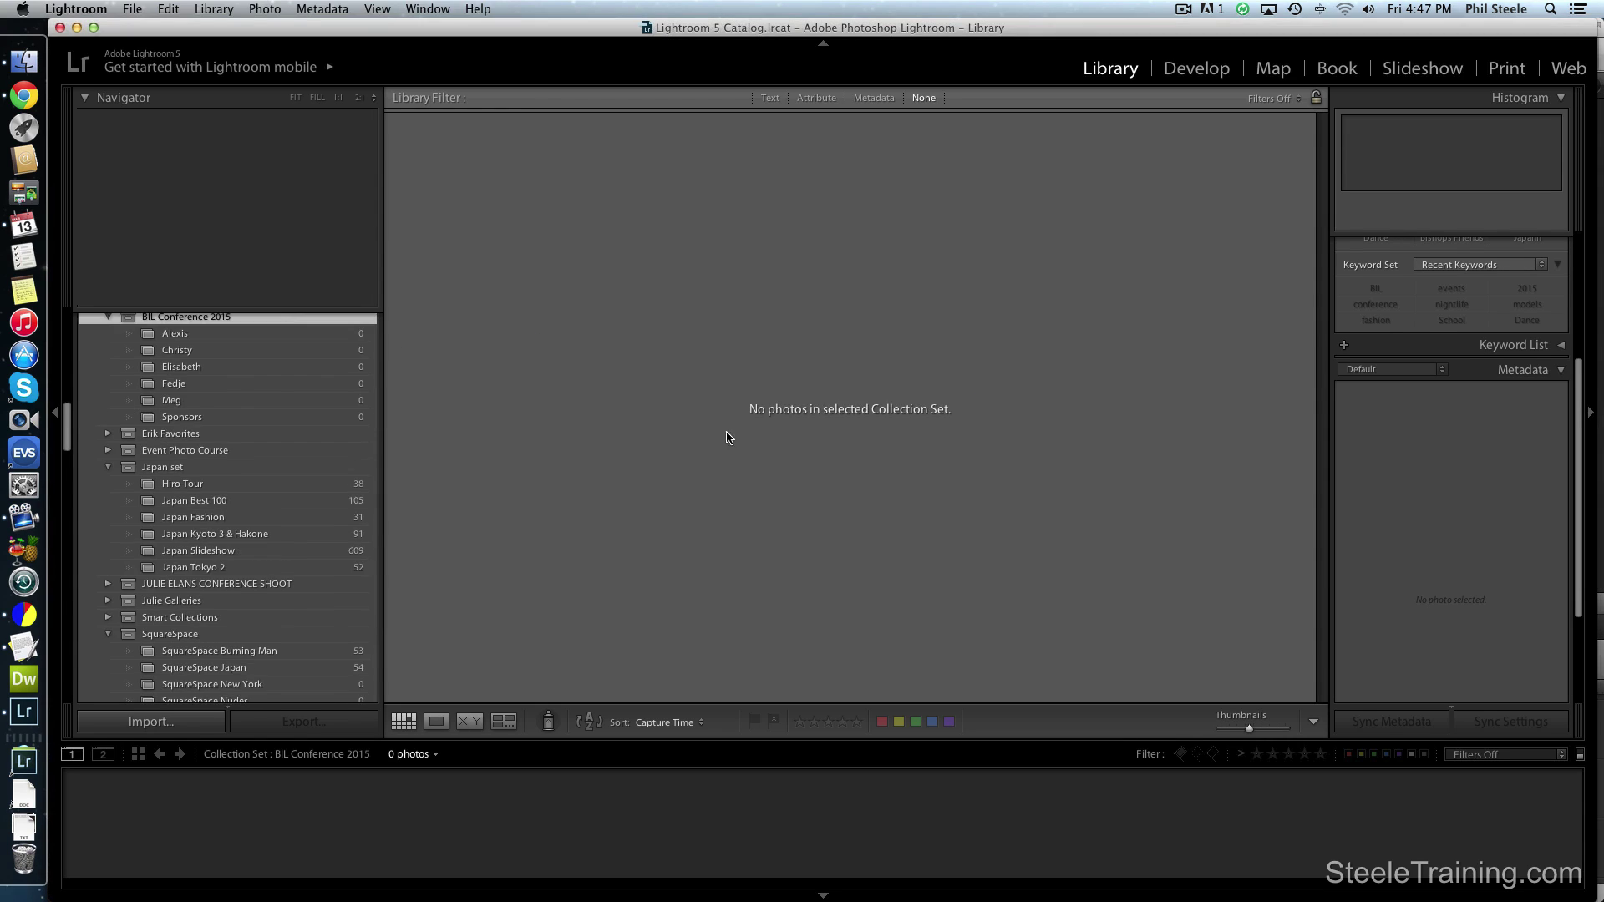
{"action": "scroll", "coordinate": [351, 418], "scroll_direction": "up", "scroll_amount": 2}
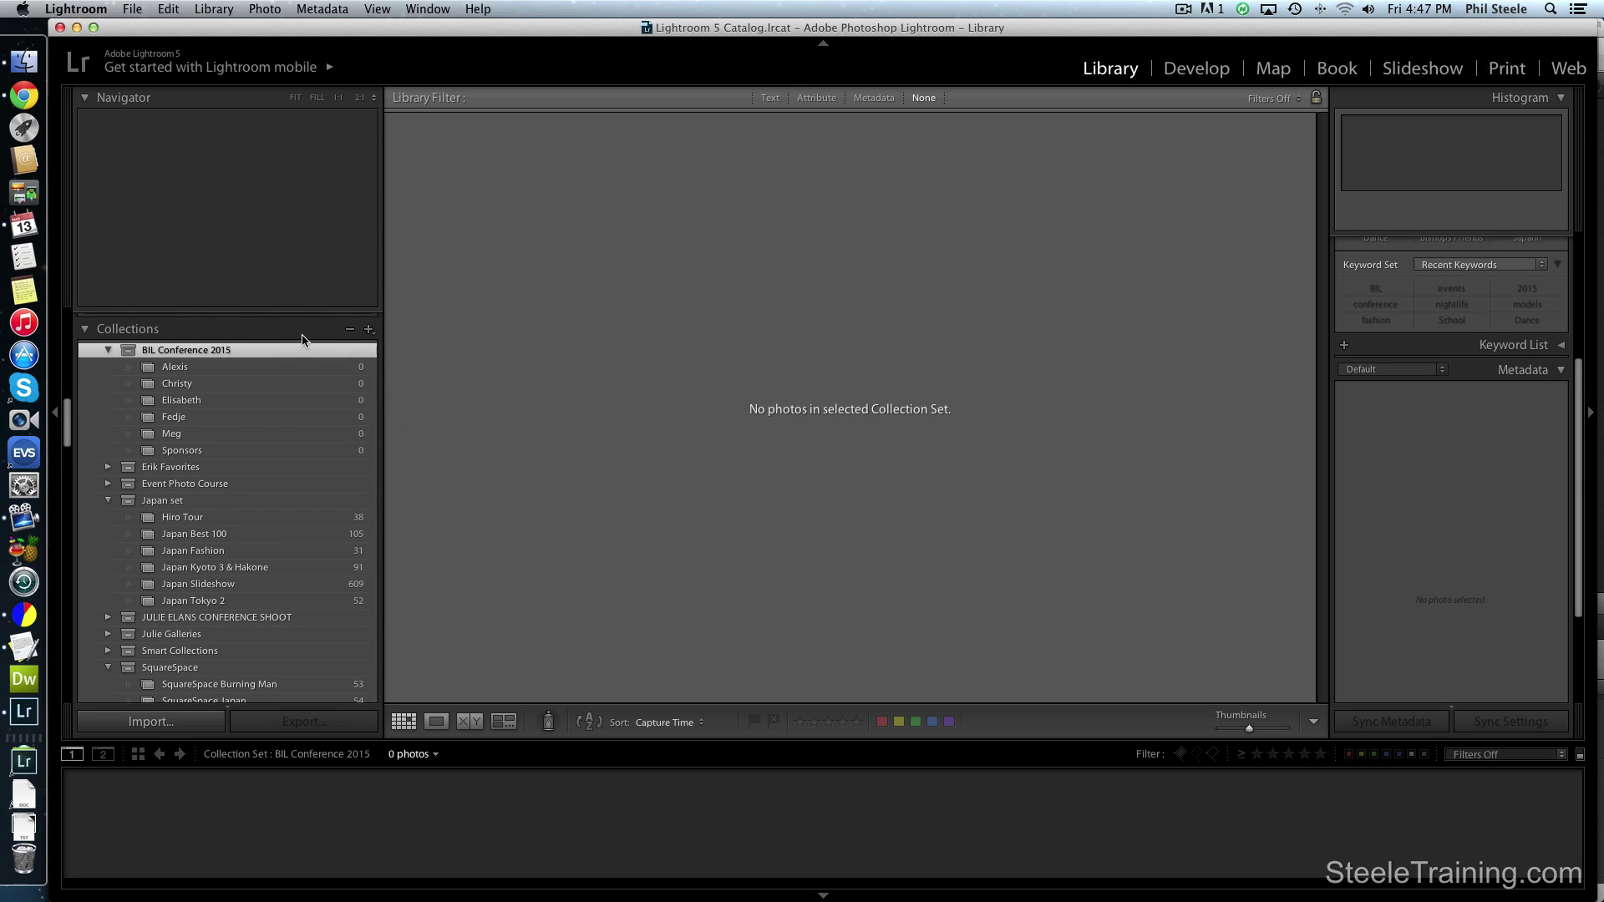
{"action": "scroll", "coordinate": [292, 337], "scroll_direction": "up", "scroll_amount": 5}
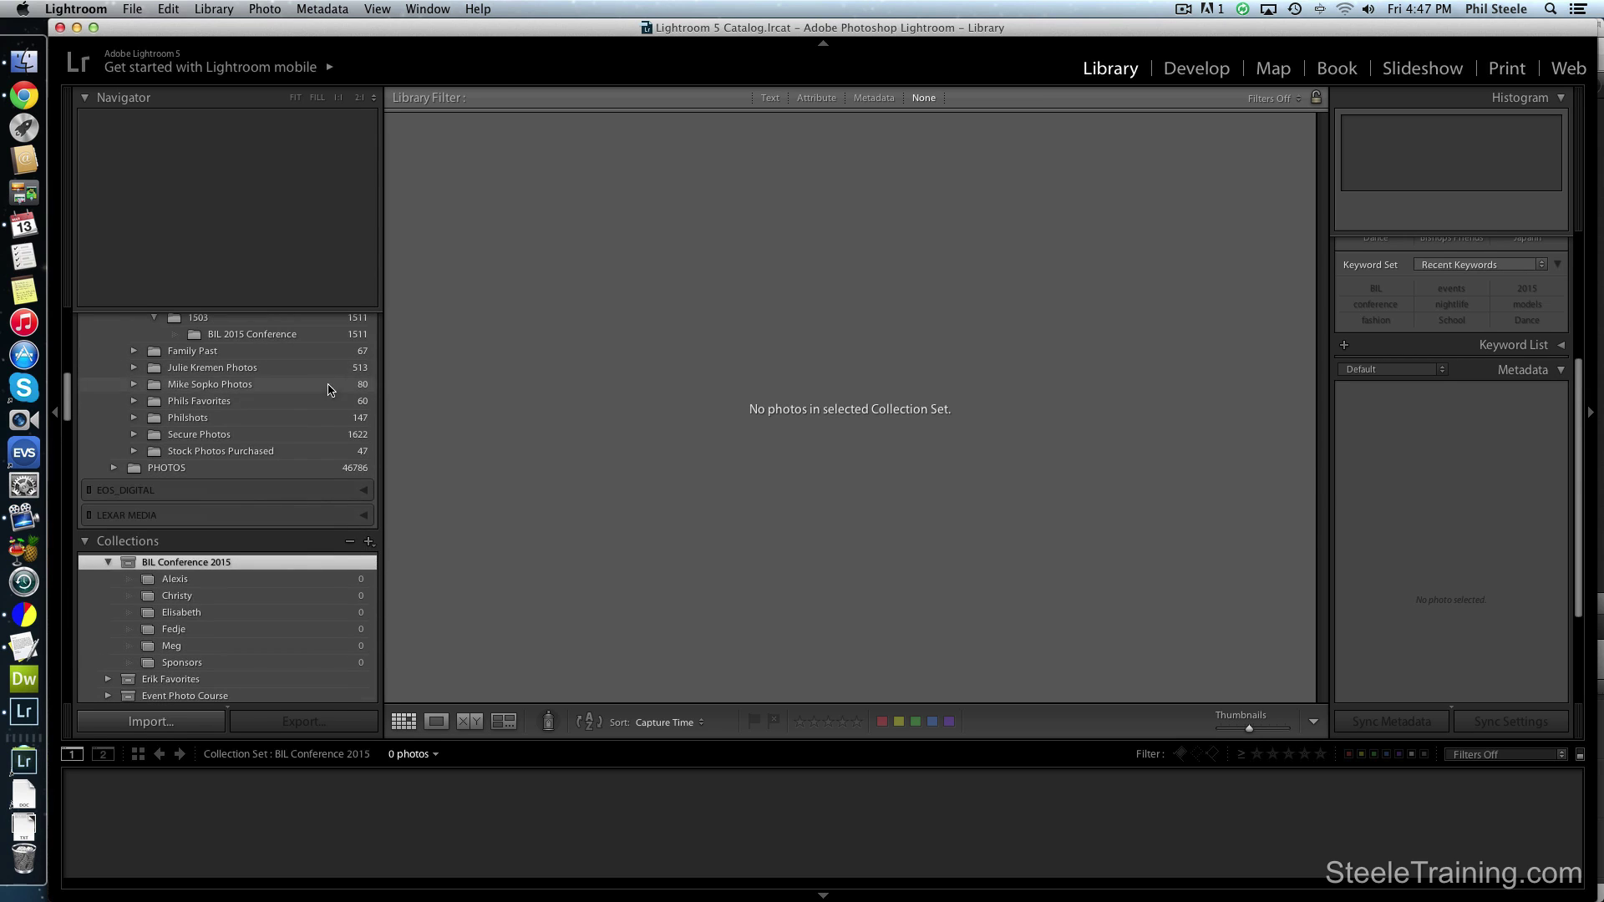
Step: Select all 1511 photos in the BIL 2015 Conference folder and rate them three stars
{"action": "left_click", "coordinate": [276, 334]}
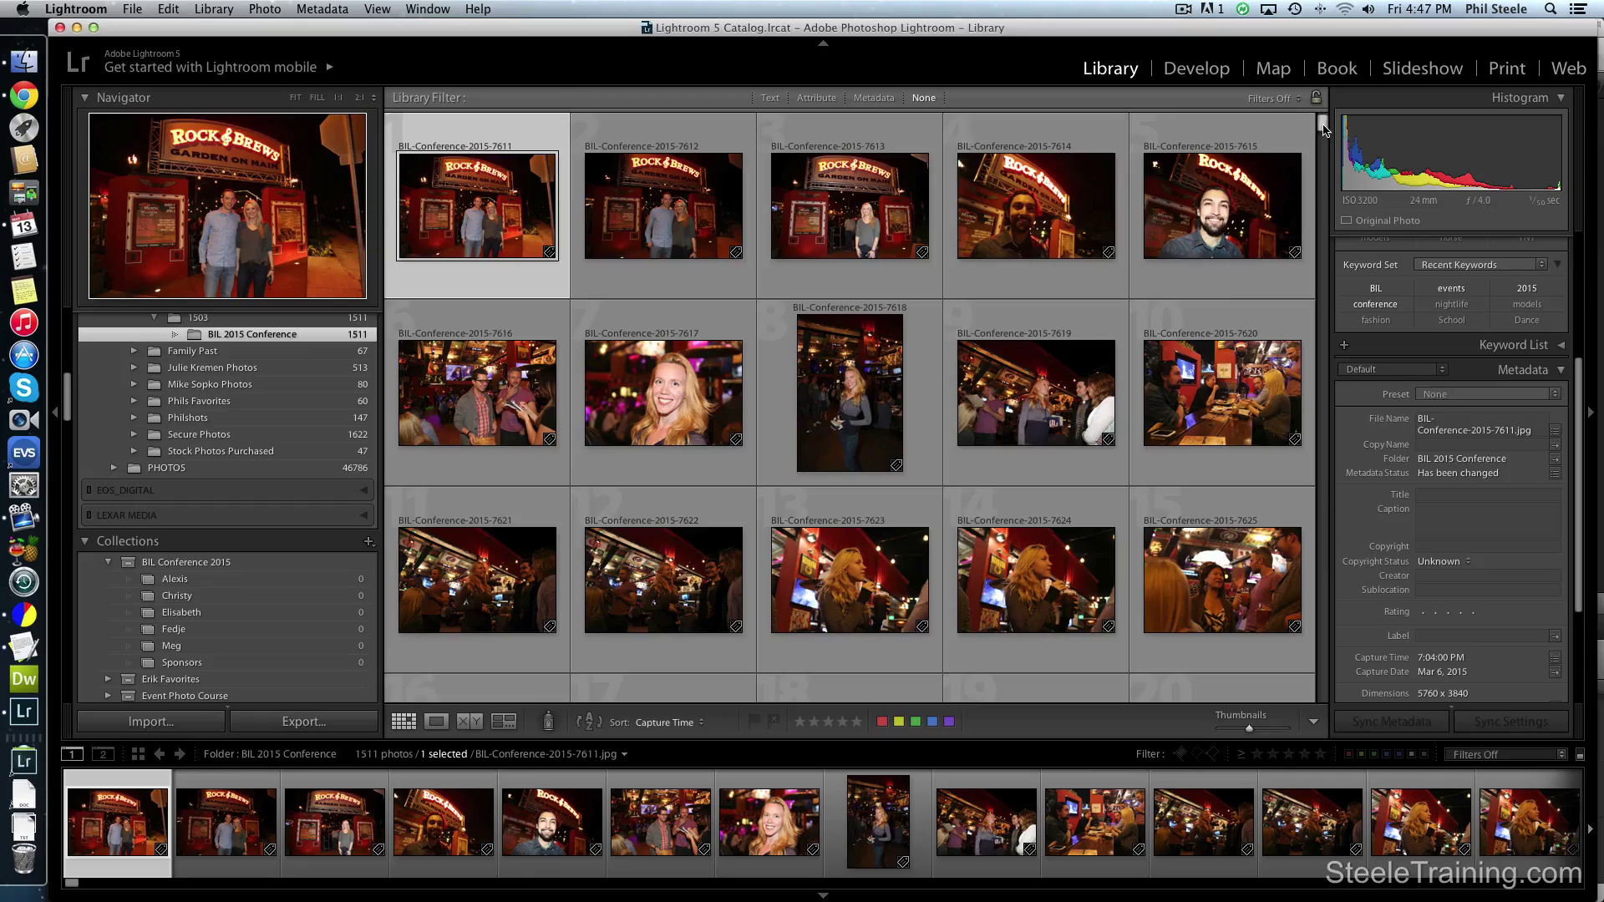
{"action": "left_click_drag", "start_coordinate": [1323, 123], "coordinate": [1323, 693]}
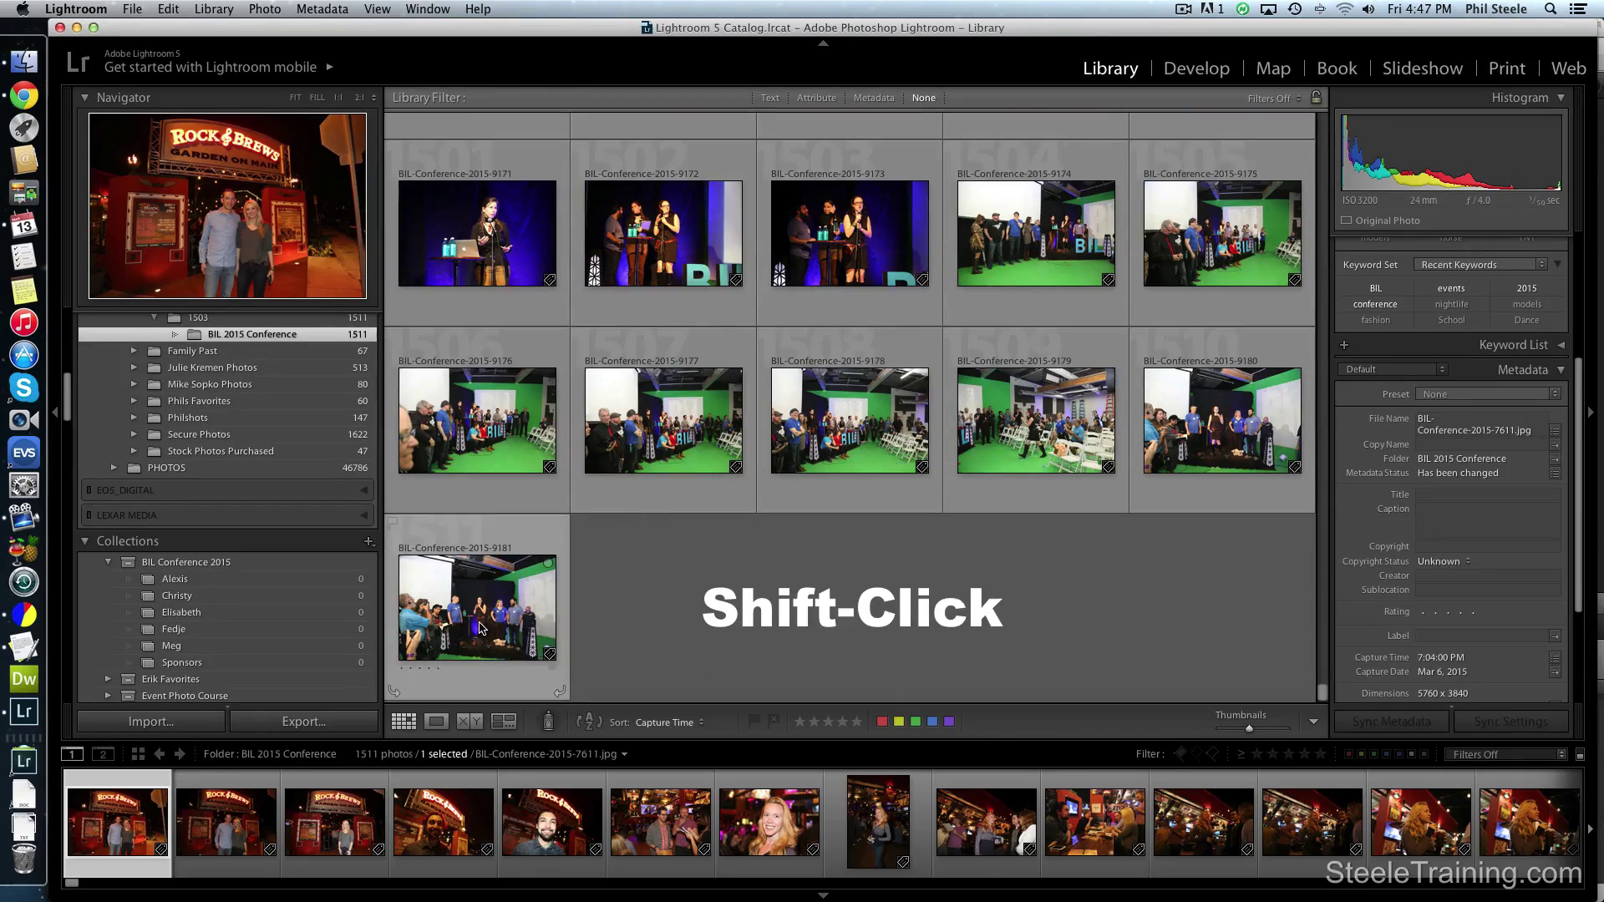
{"action": "left_click", "coordinate": [501, 630], "text": "shift"}
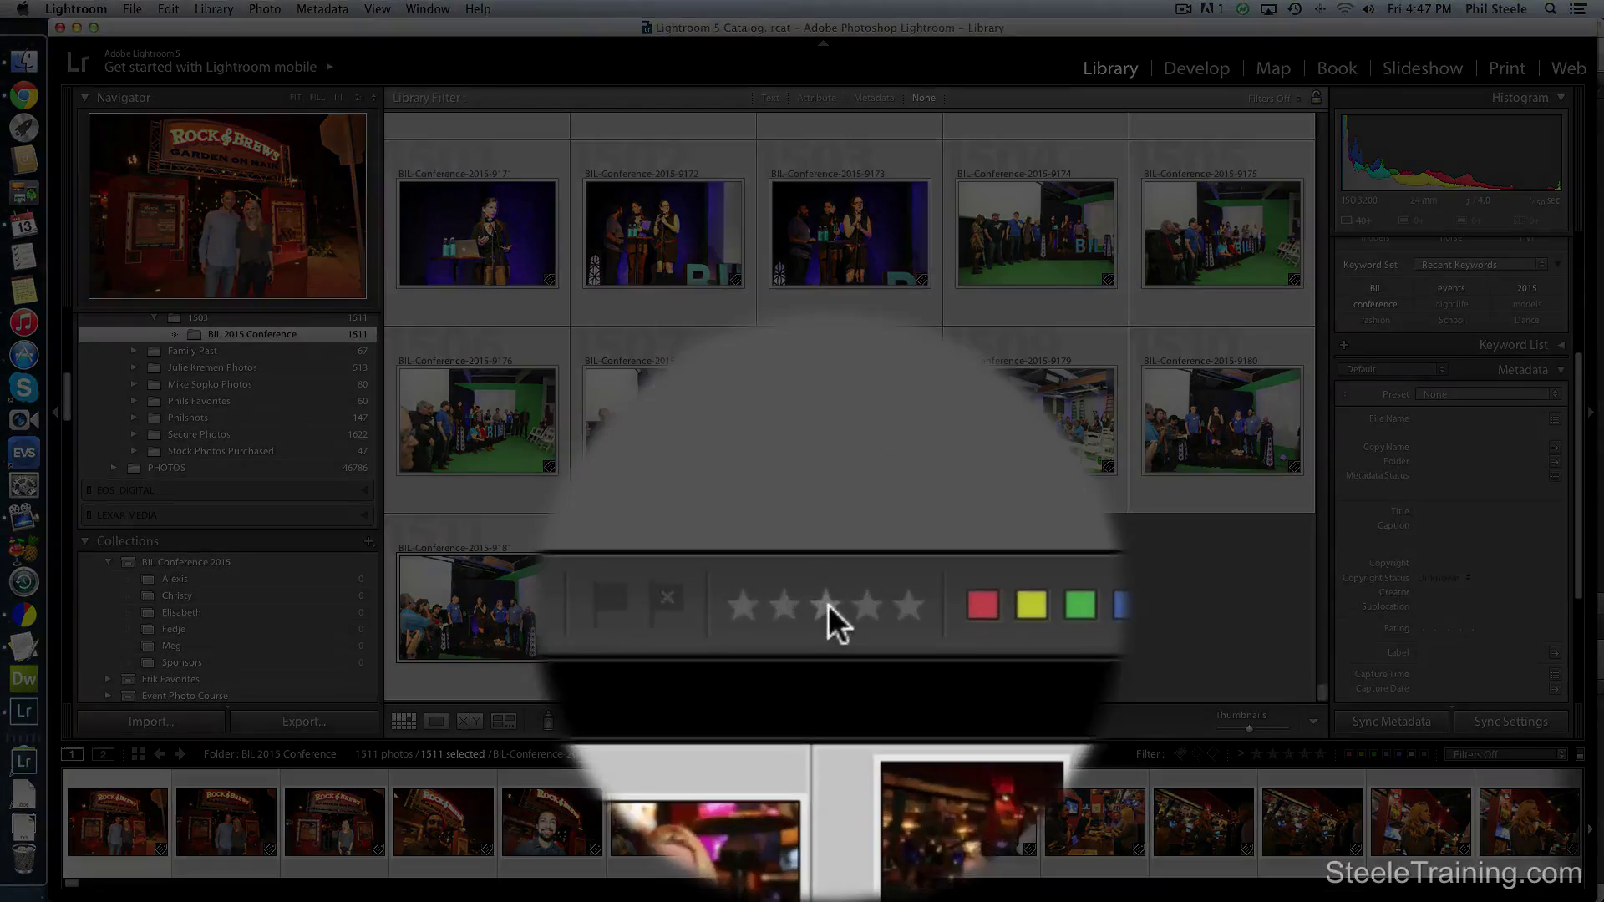
{"action": "left_click", "coordinate": [828, 724]}
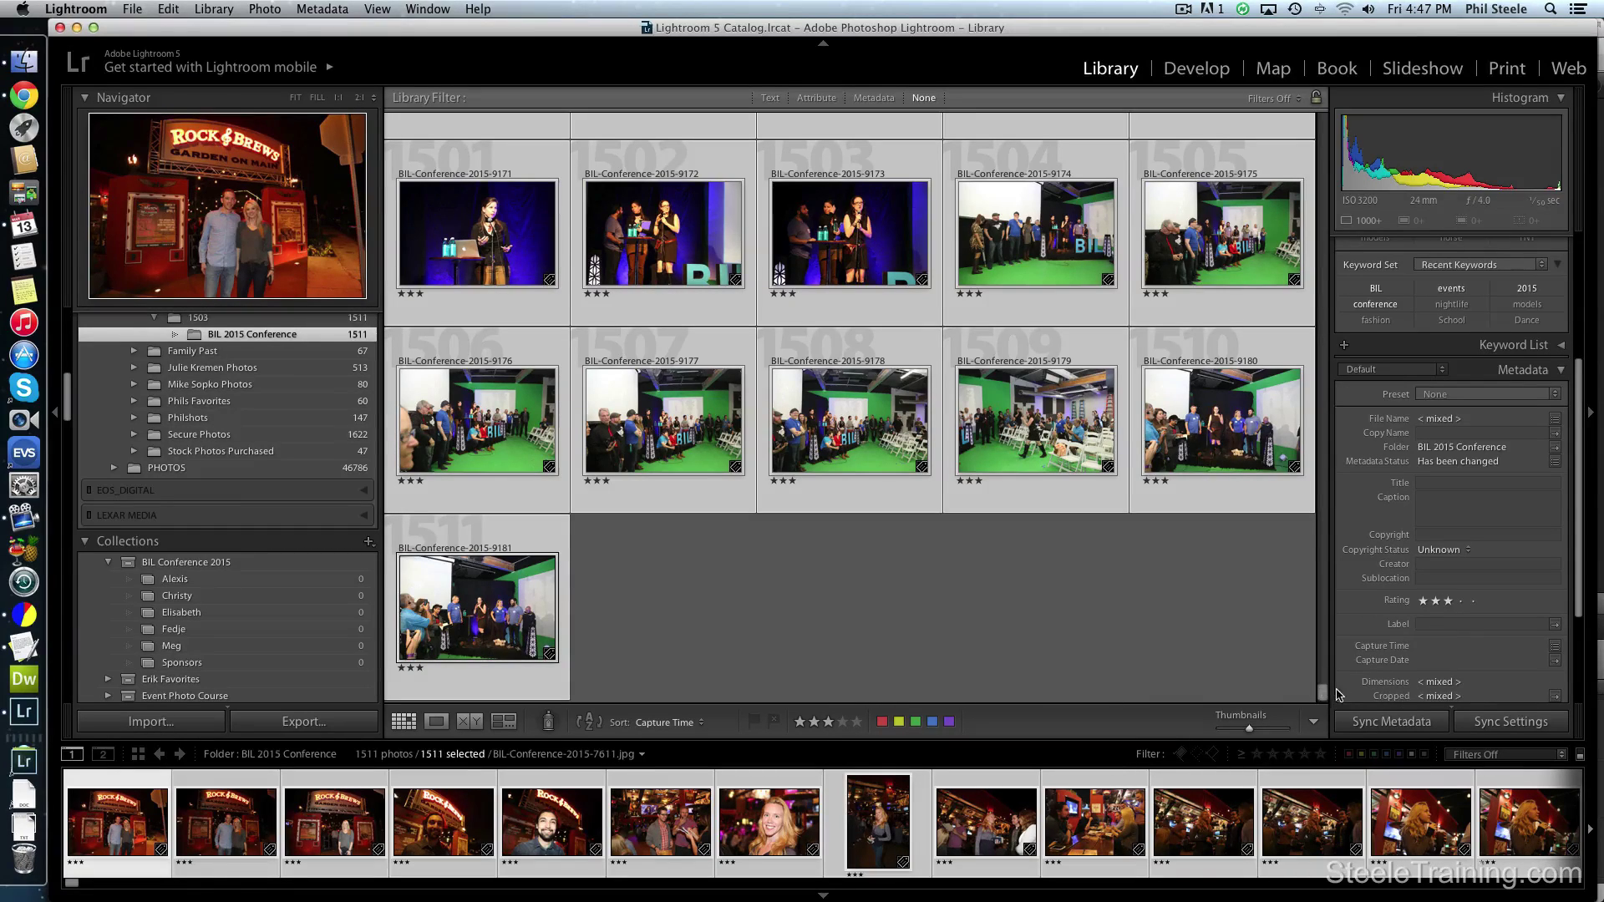
{"action": "left_click_drag", "start_coordinate": [1322, 695], "coordinate": [1278, 117]}
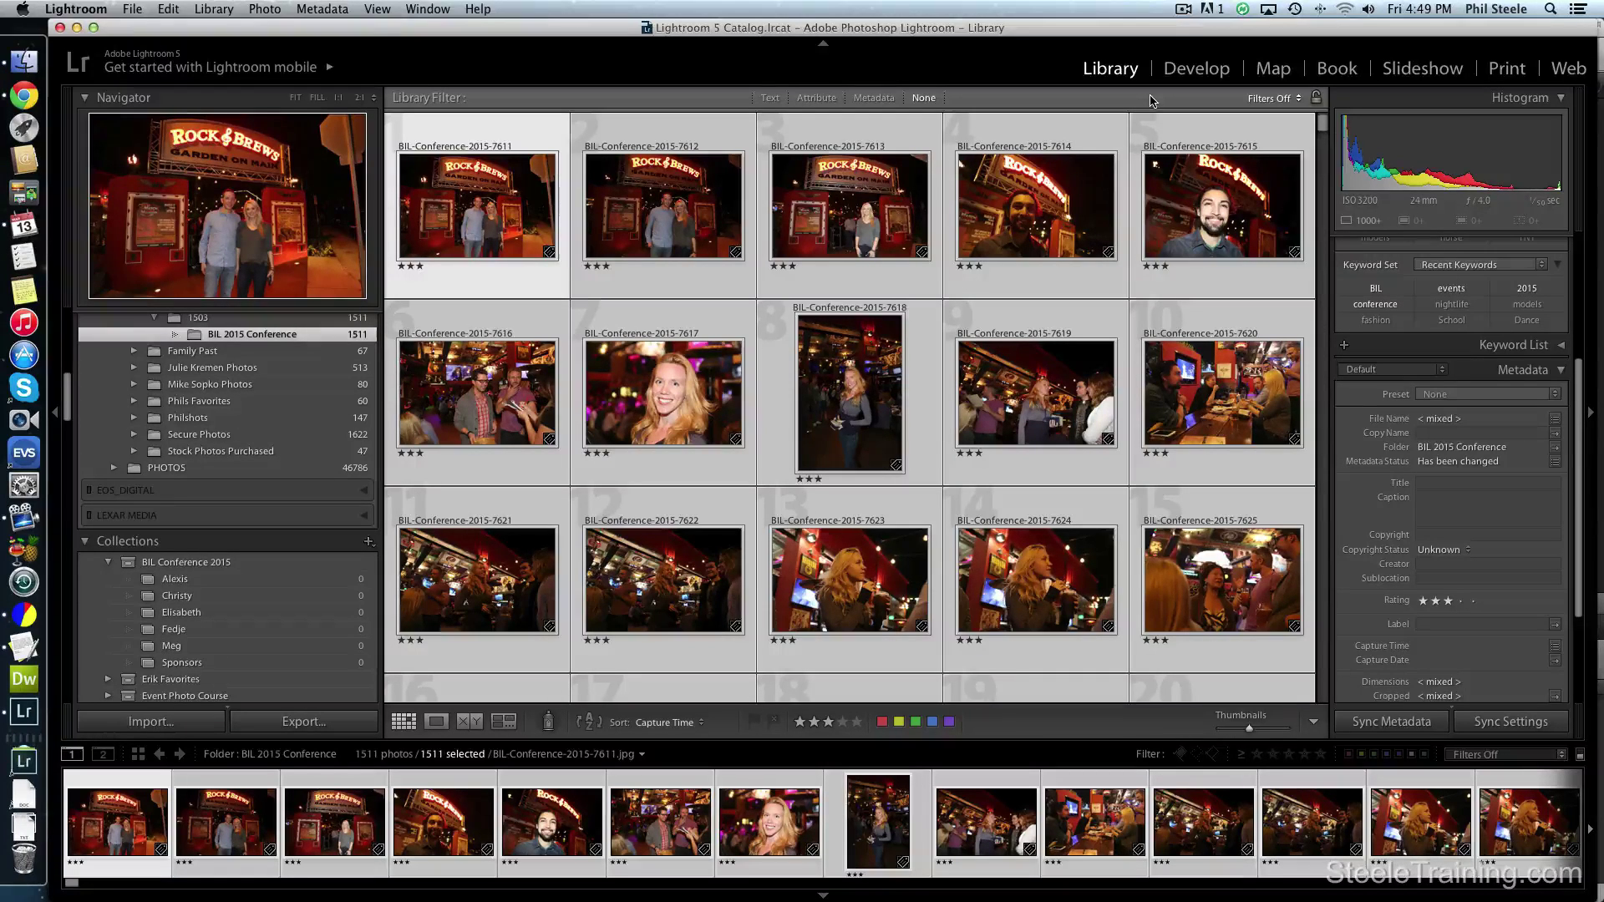
Step: Deselect all photos in the grid with Cmd+D
{"action": "key", "text": "super+d"}
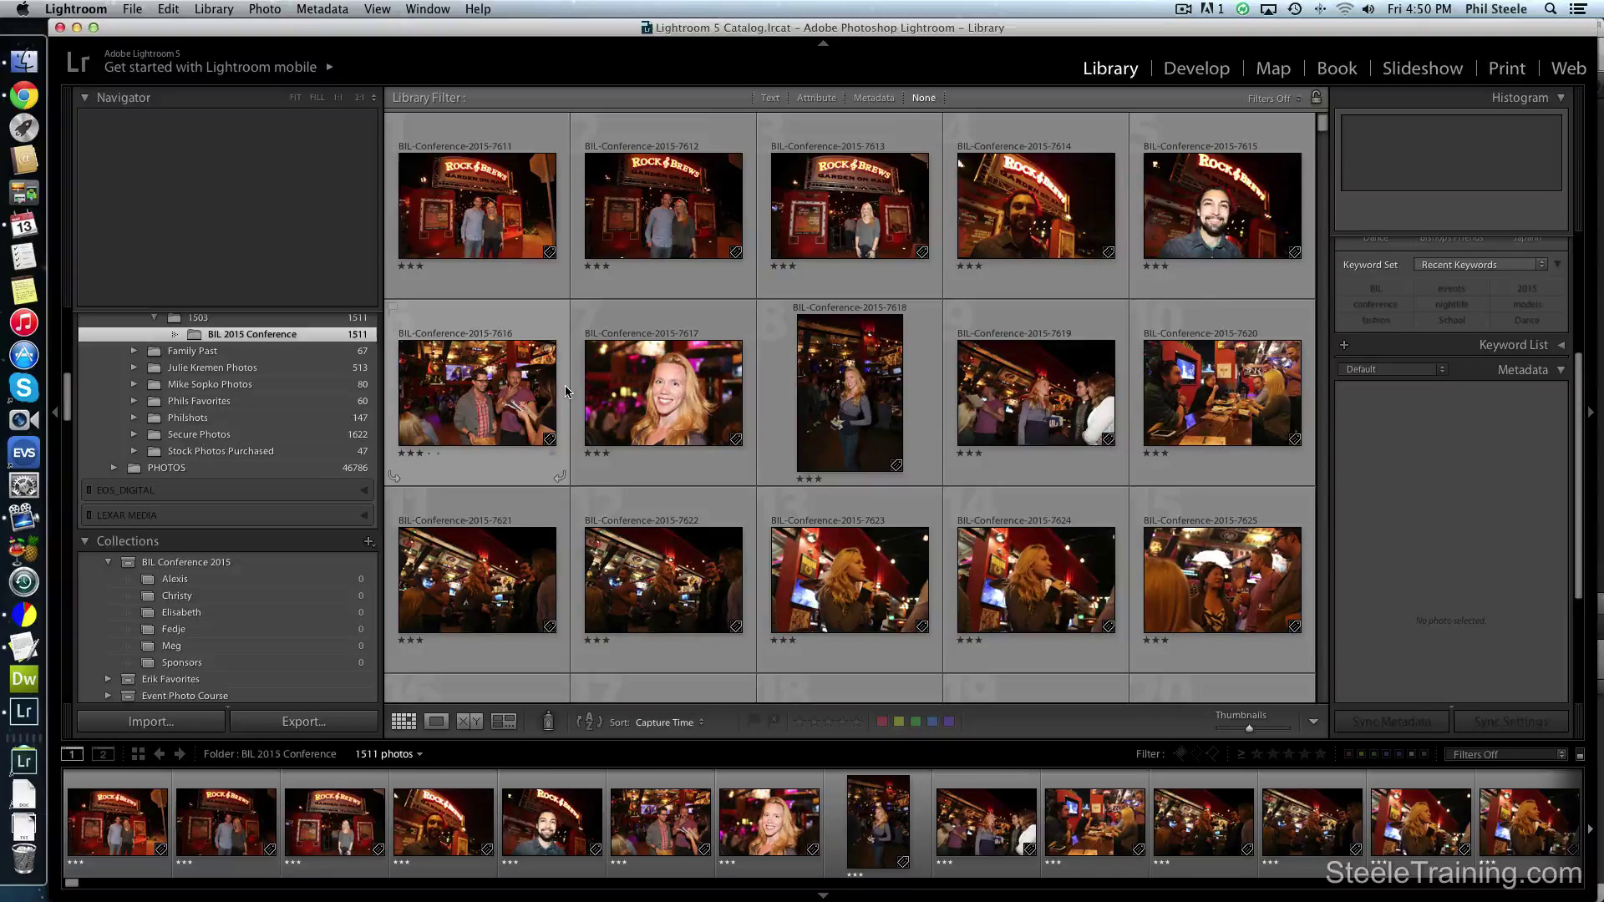
Step: Compare photos 7611 and 7612 in Loupe view, reject 7612, then take 7611 into Develop
{"action": "double_click", "coordinate": [480, 200]}
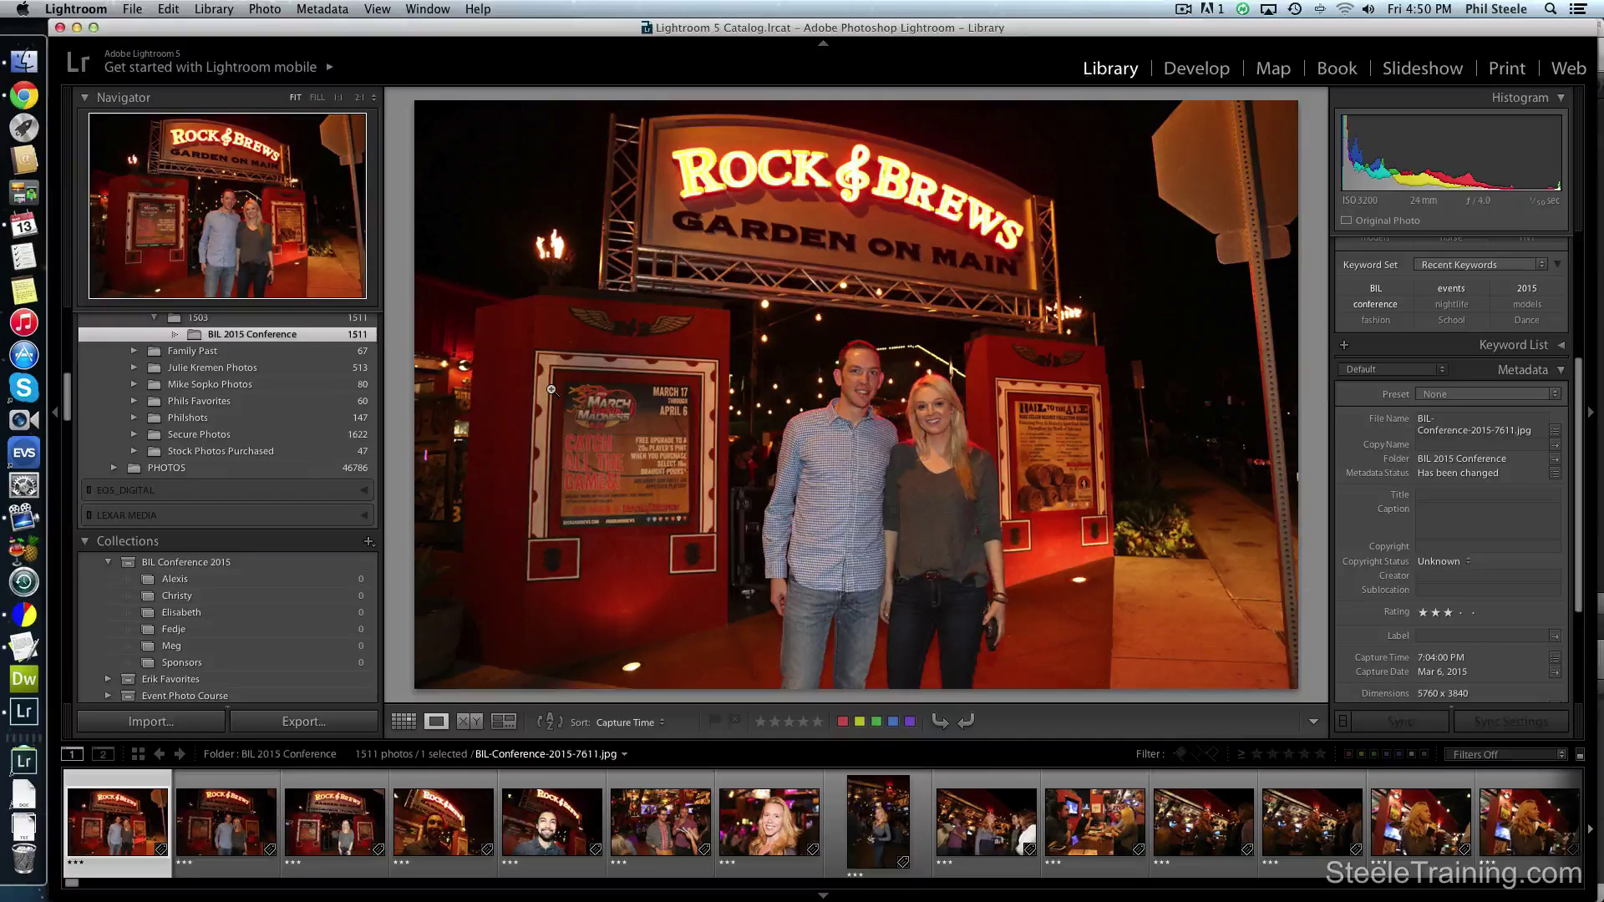
{"action": "key", "text": "Right"}
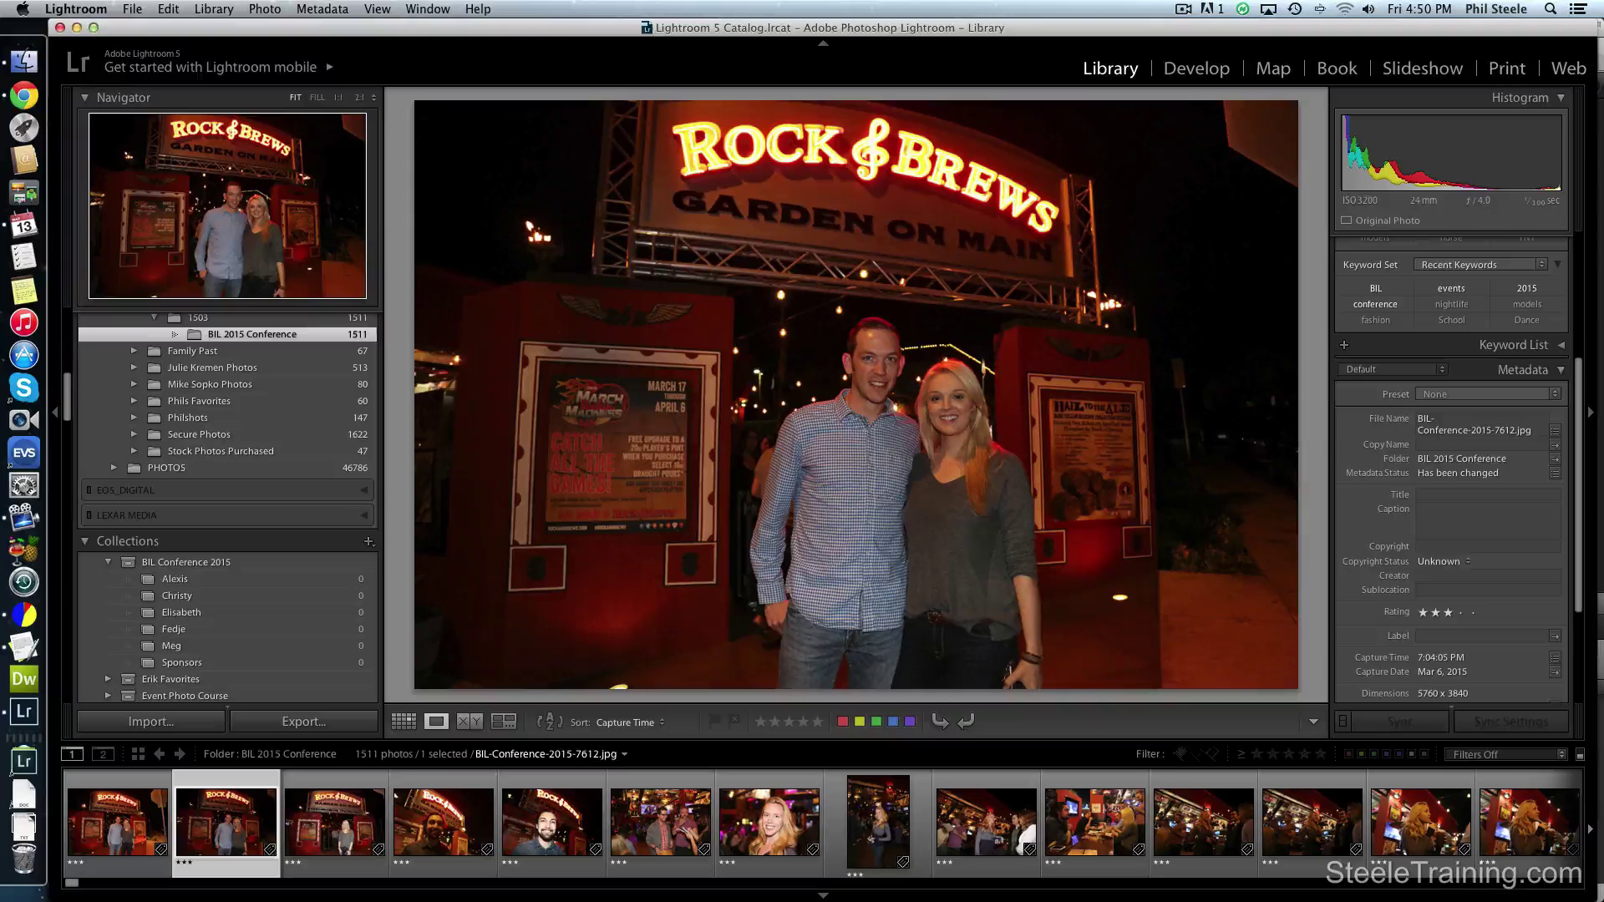
{"action": "key", "text": "Left"}
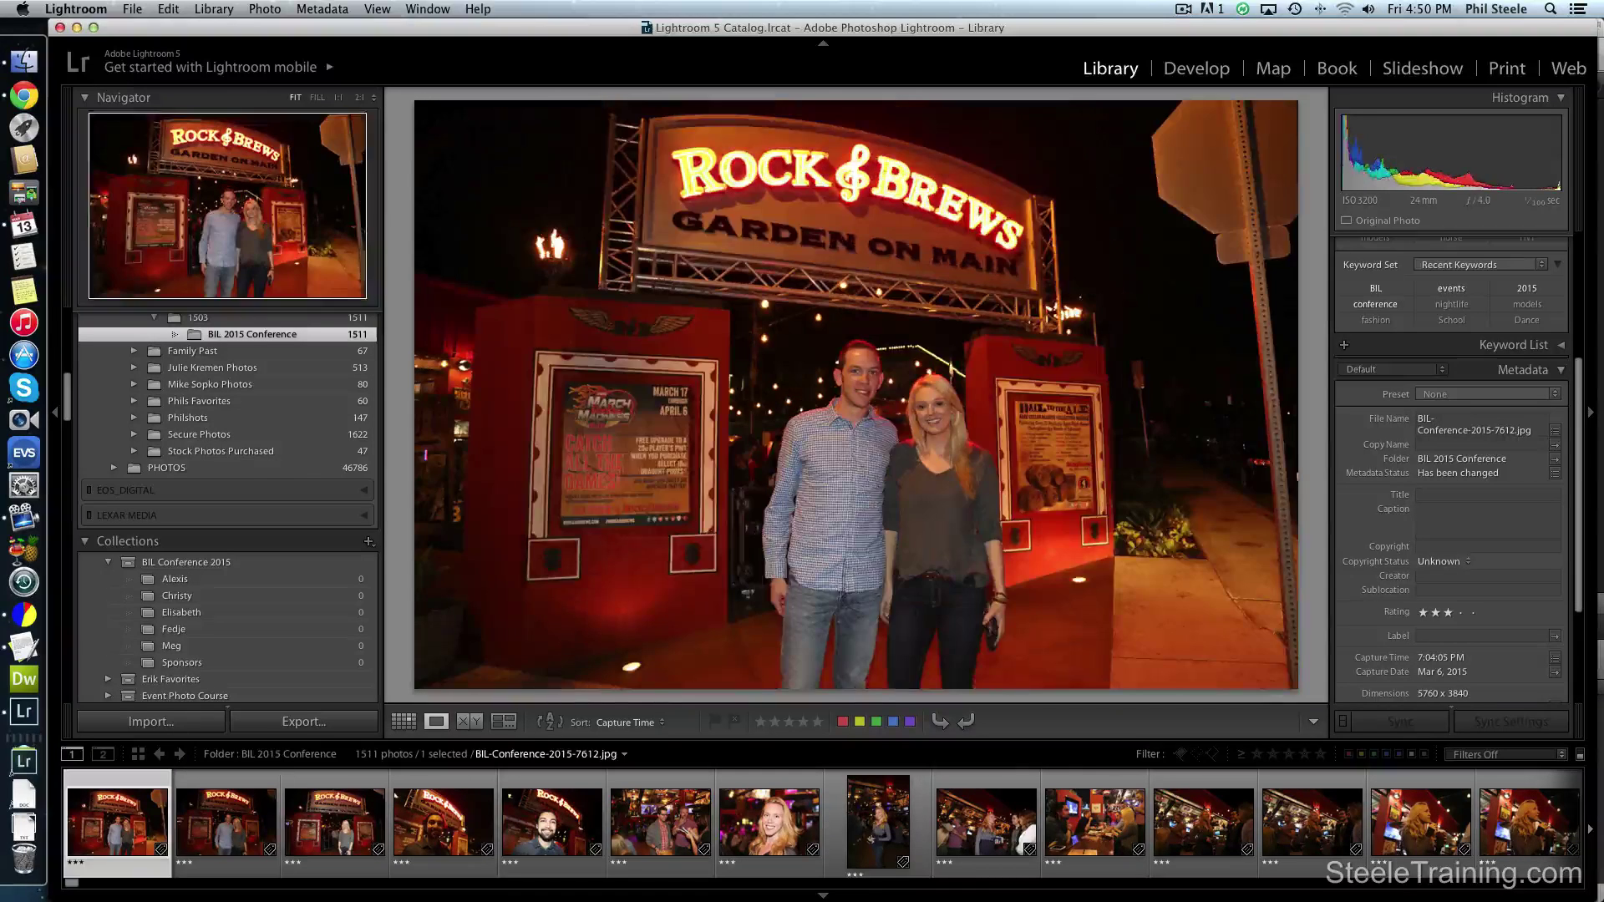
{"action": "key", "text": "Right"}
{"action": "key", "text": "Left"}
{"action": "key", "text": "Right"}
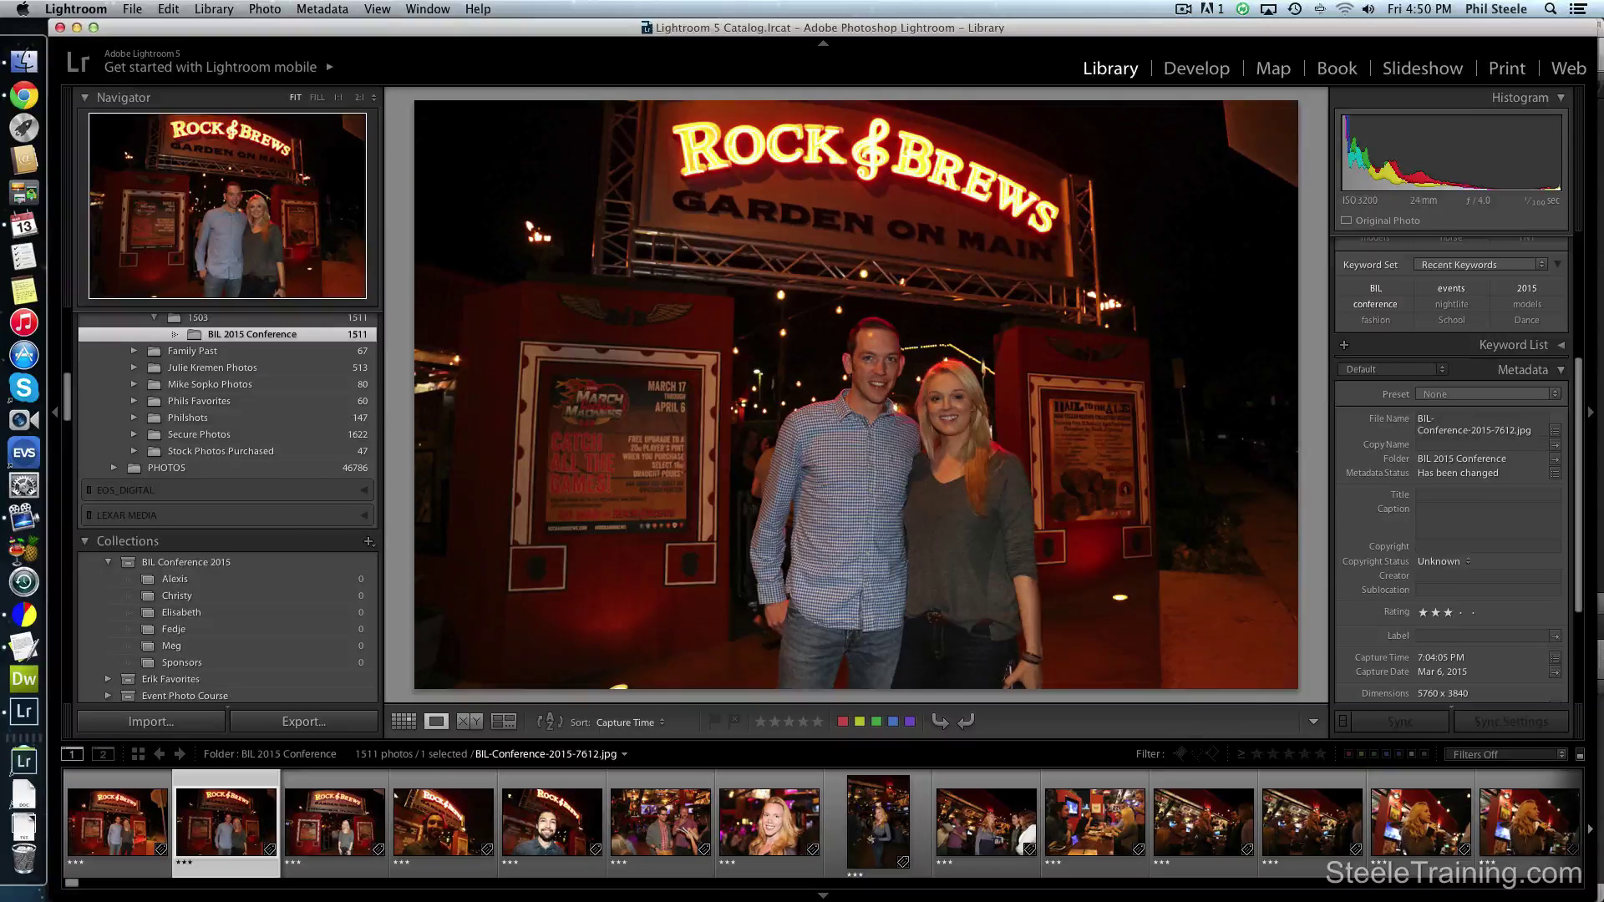
{"action": "key", "text": "x"}
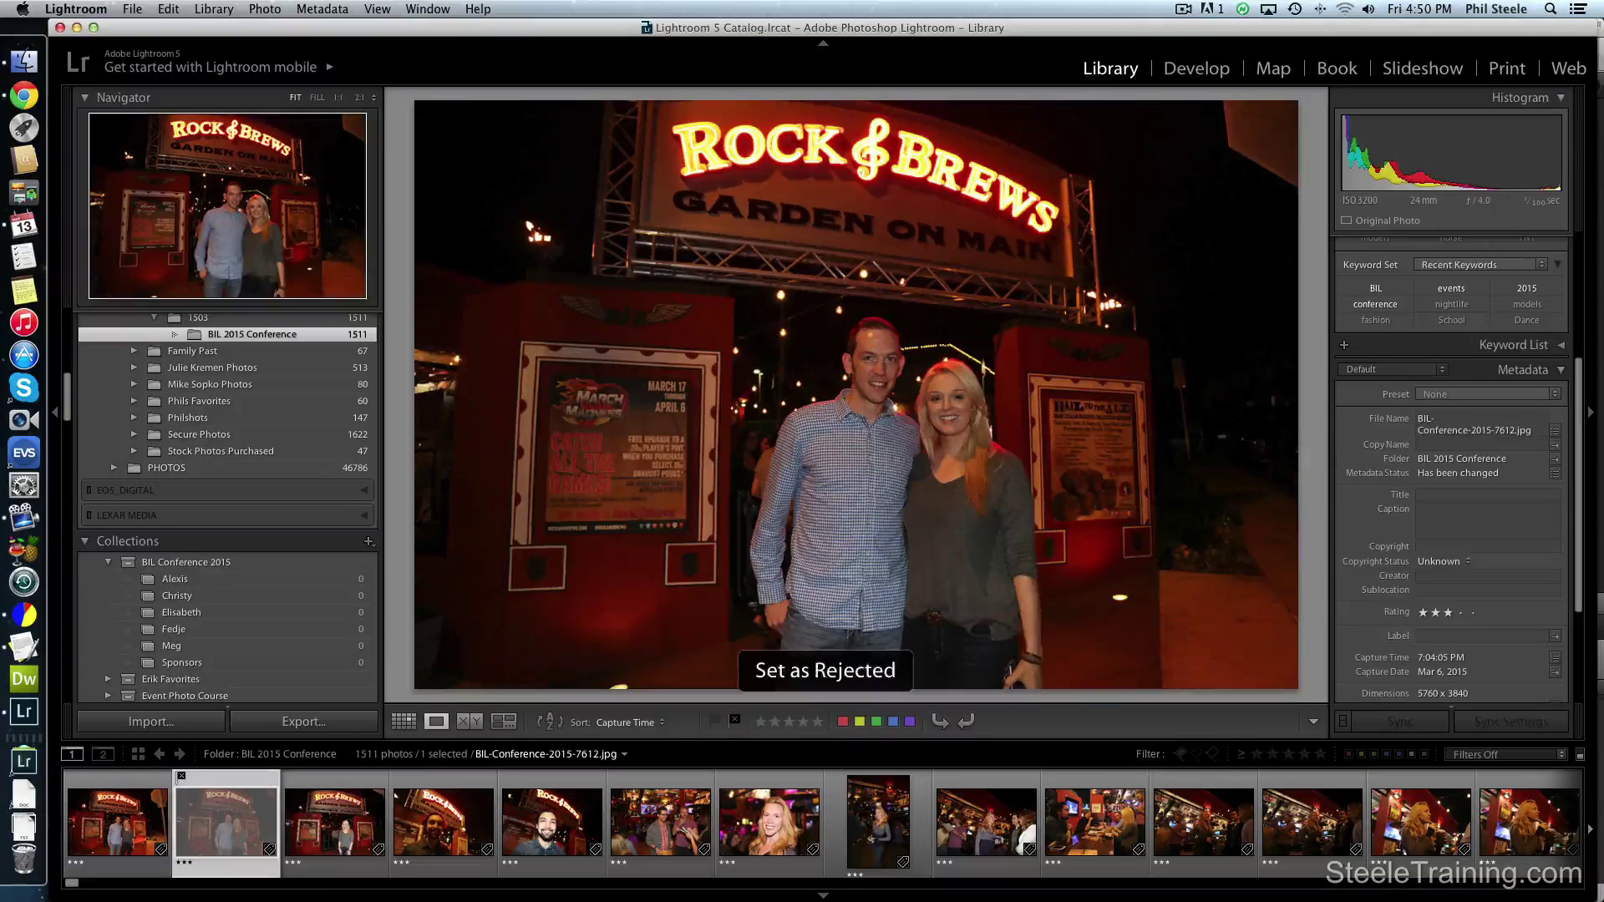
{"action": "key", "text": "Left"}
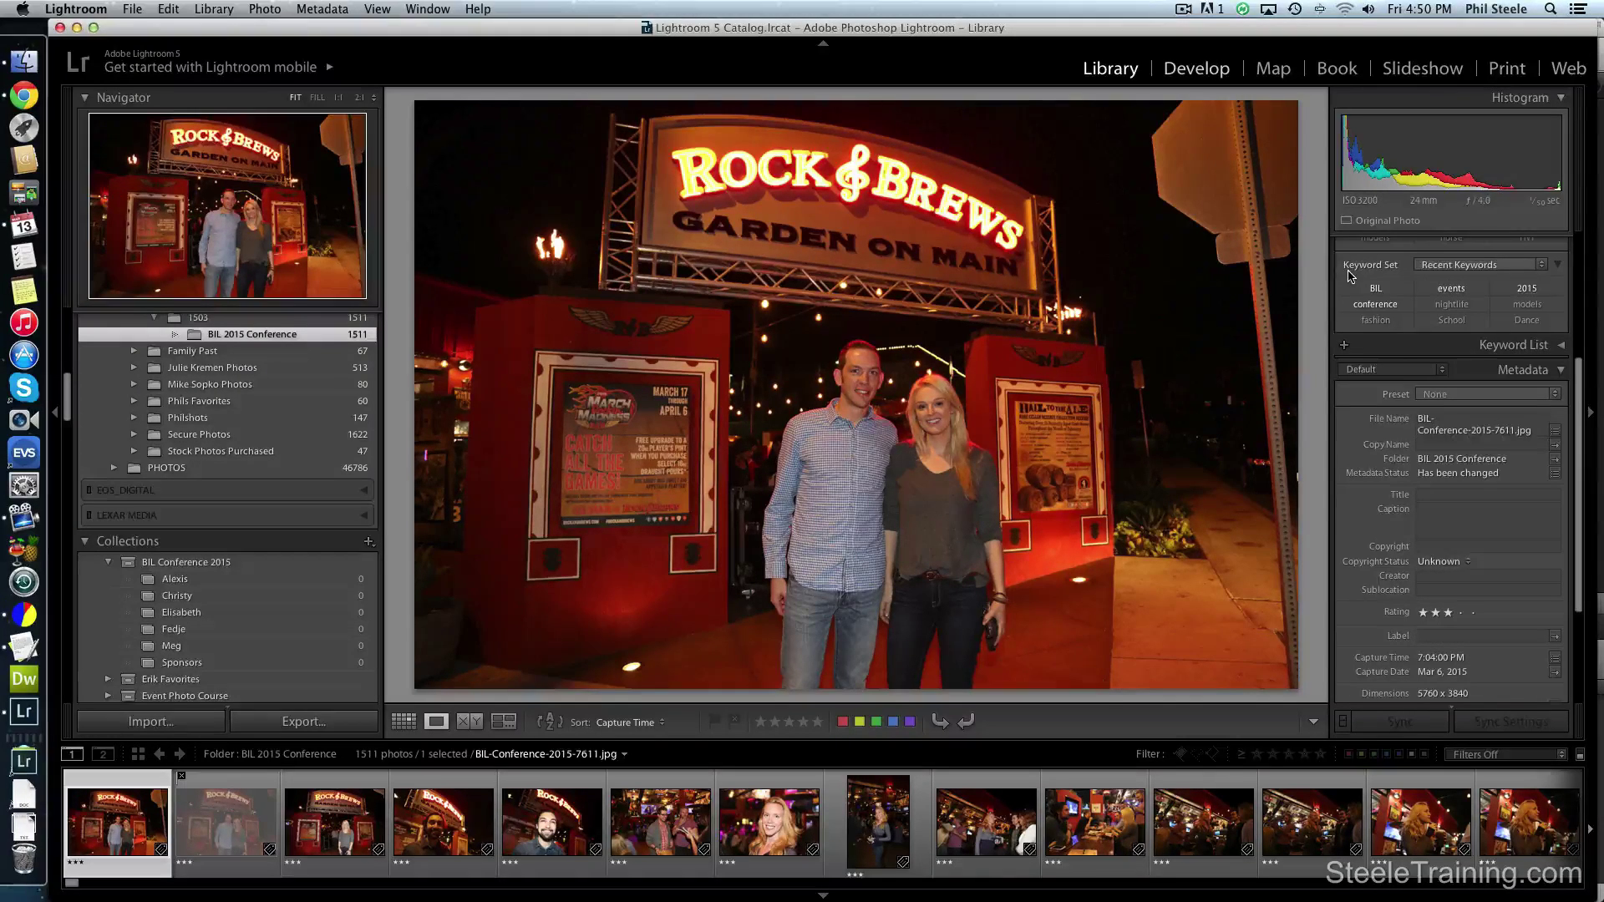
{"action": "key", "text": "d"}
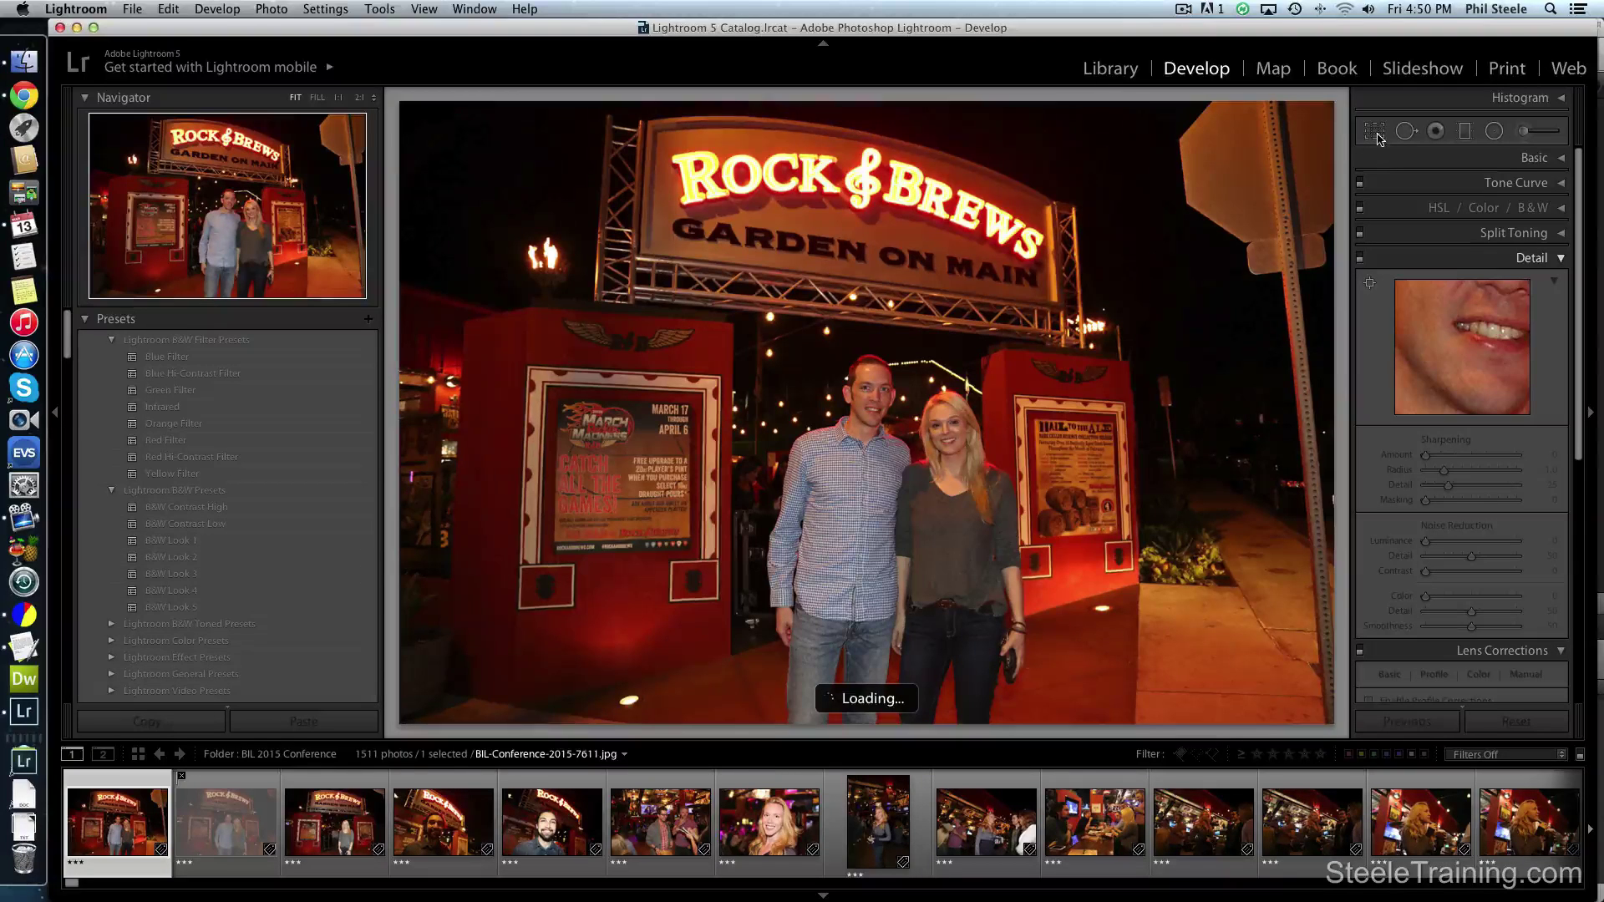
Step: Crop photo 7611 tighter by pulling in both top corners and raising the bottom edge
{"action": "left_click", "coordinate": [1374, 132]}
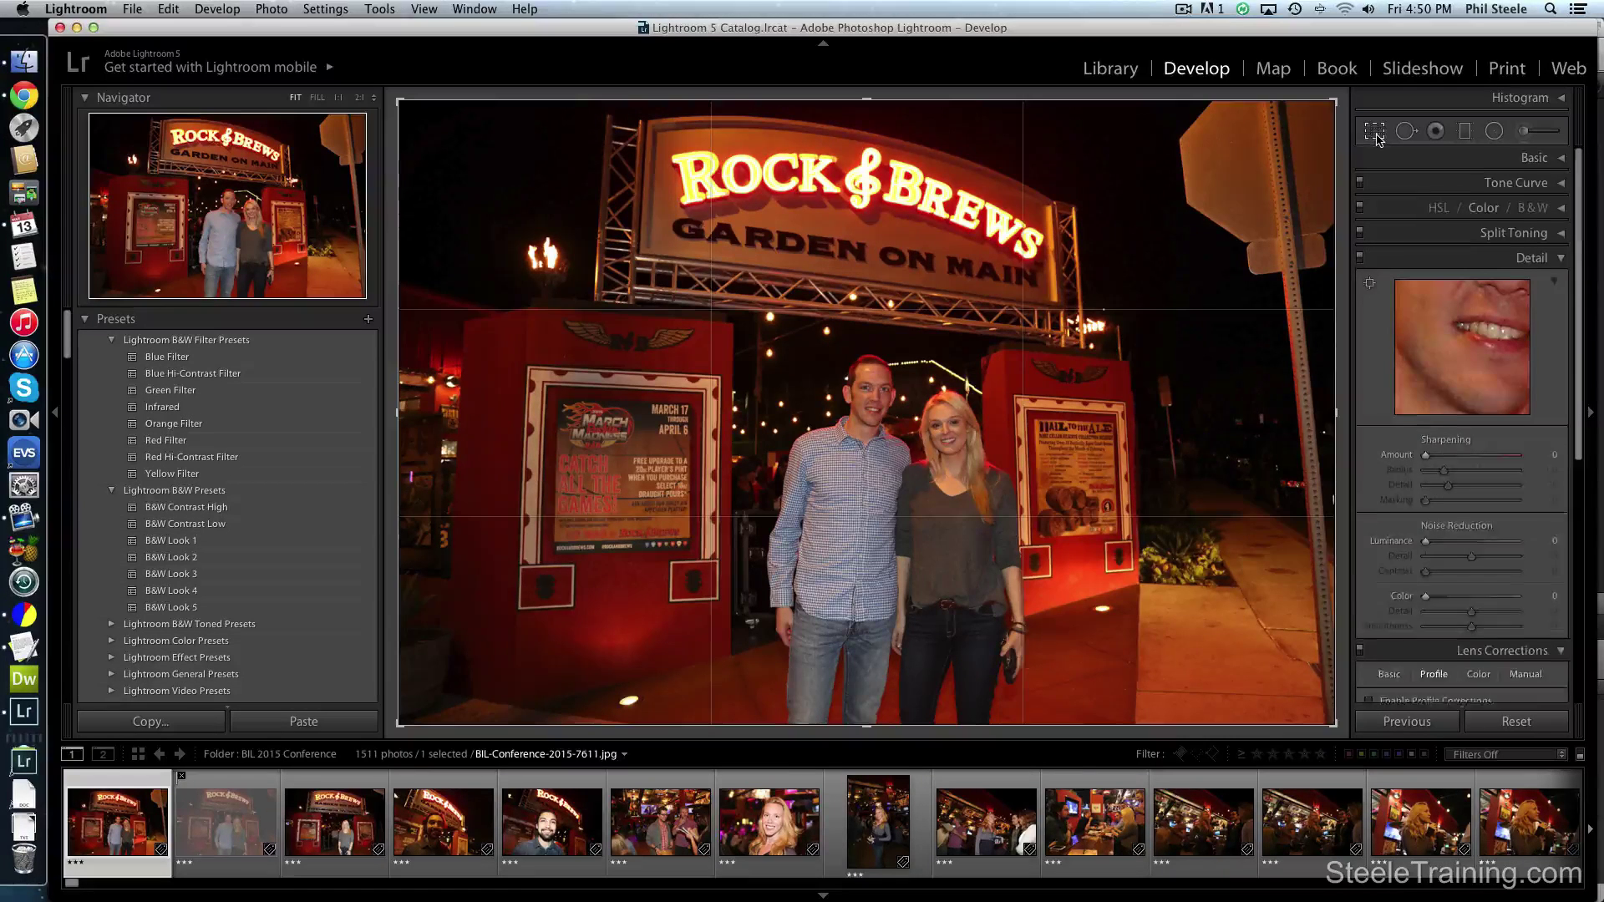
{"action": "left_click_drag", "start_coordinate": [1321, 120], "coordinate": [1252, 114]}
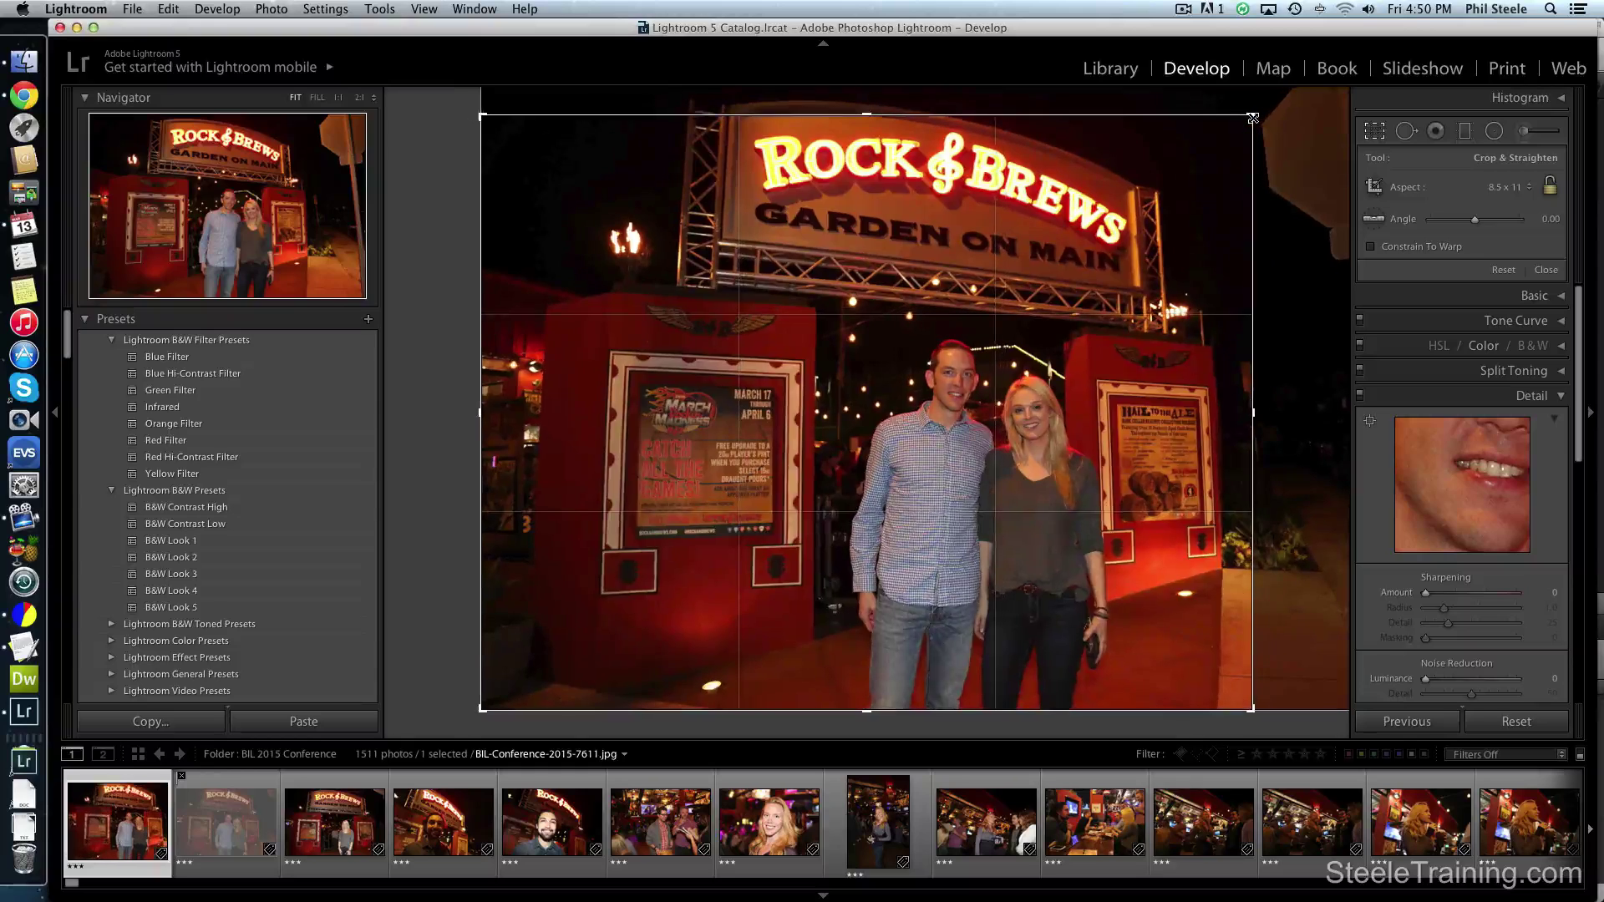
{"action": "left_click_drag", "start_coordinate": [478, 113], "coordinate": [516, 122]}
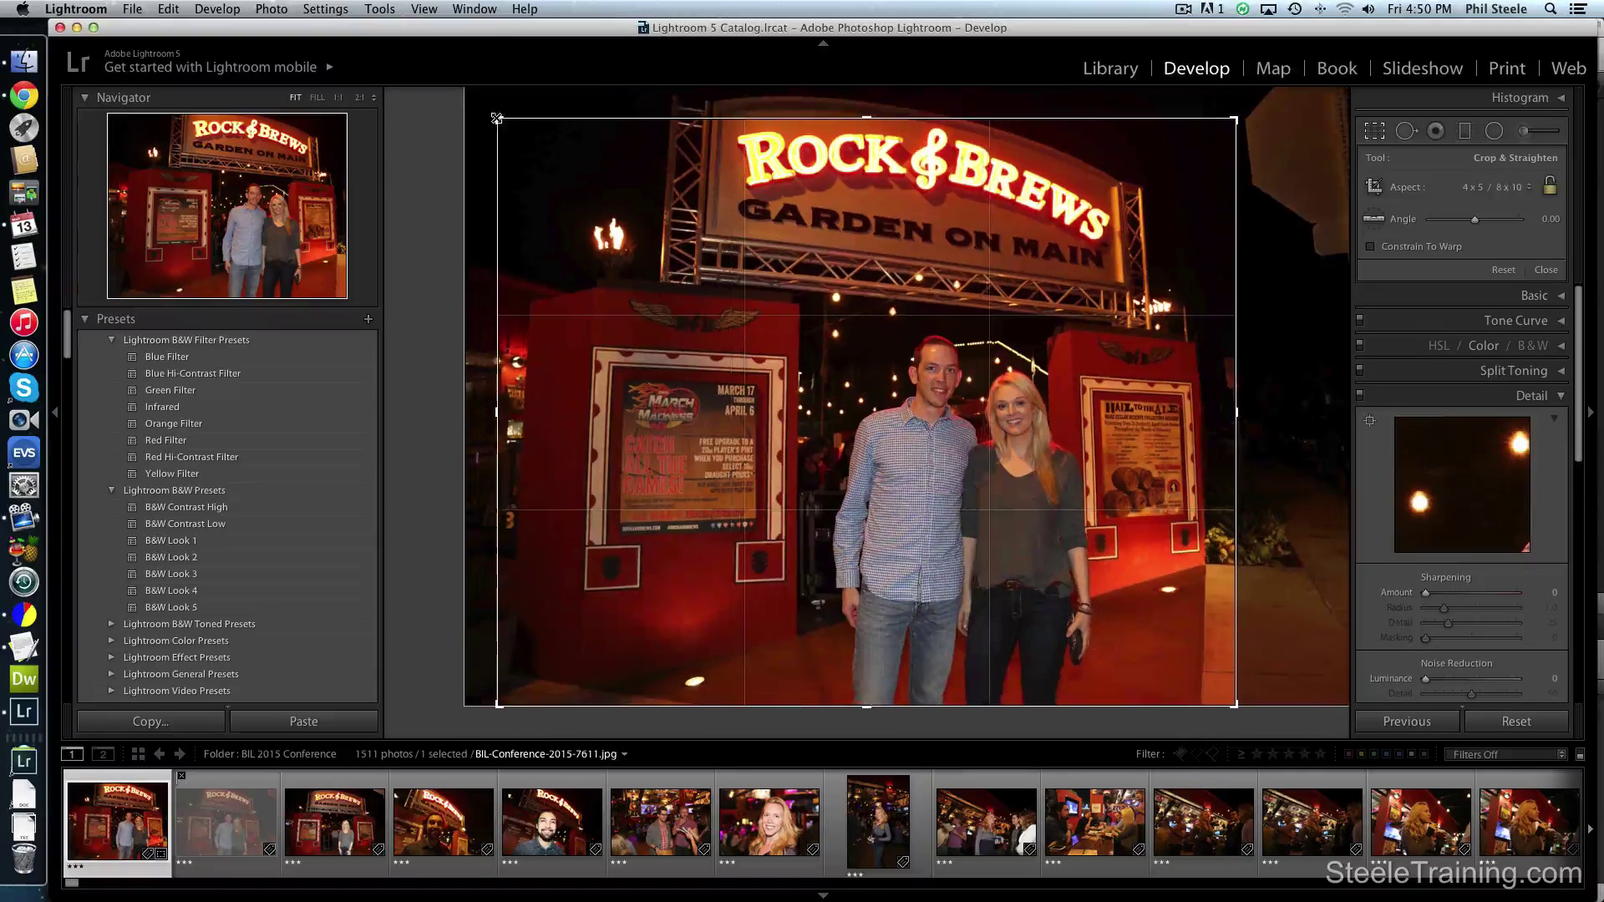
{"action": "left_click_drag", "start_coordinate": [869, 703], "coordinate": [868, 679]}
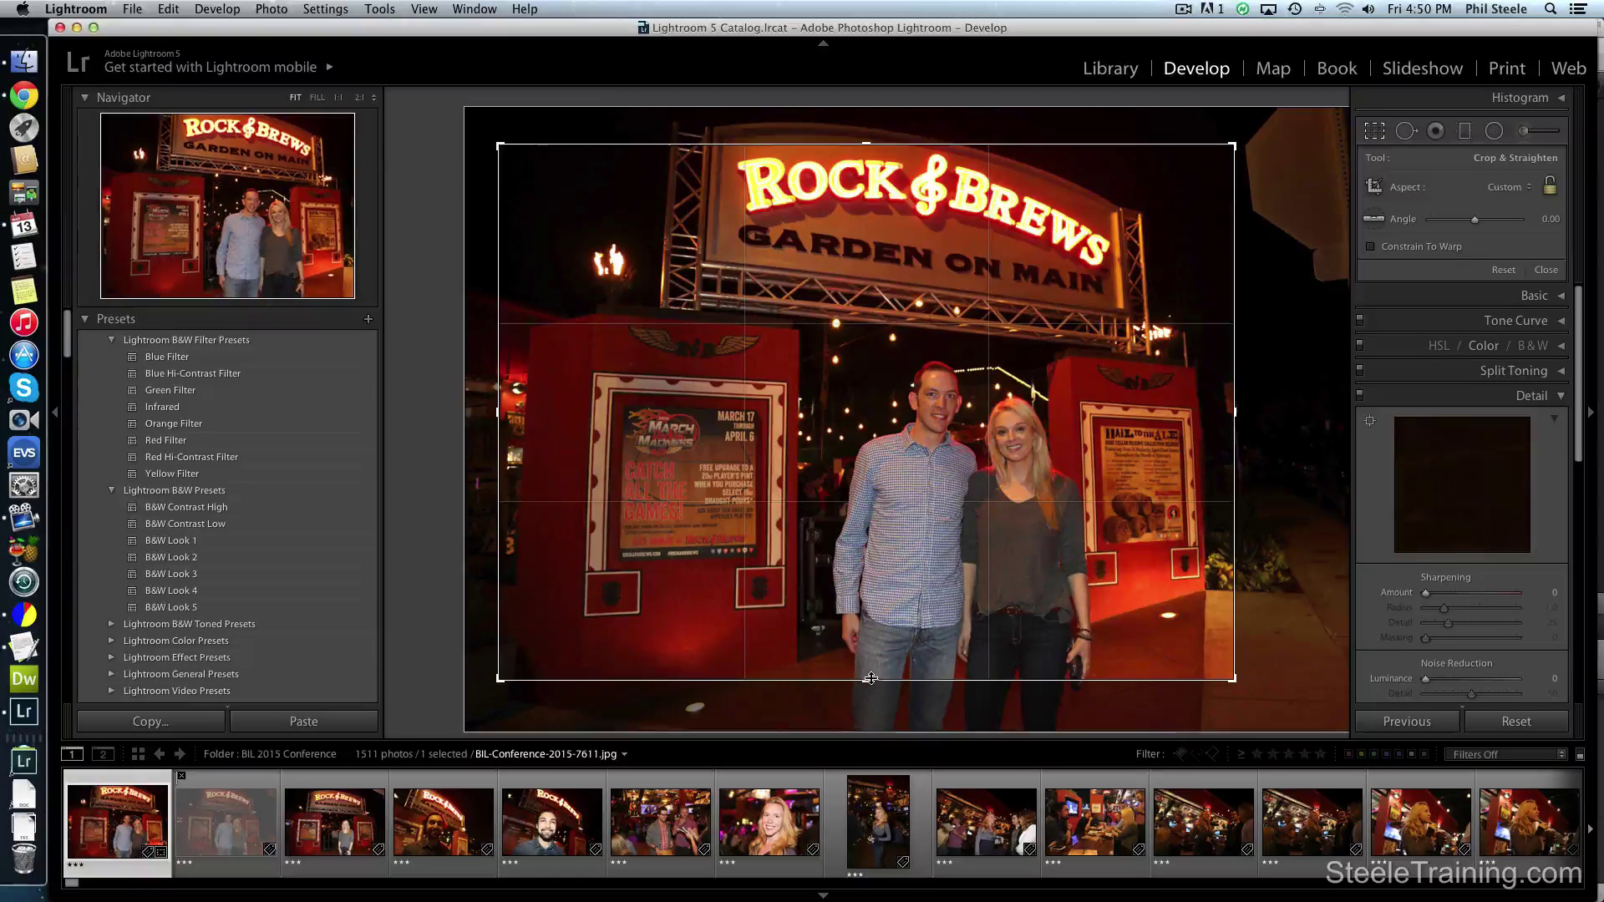
{"action": "key", "text": "Return"}
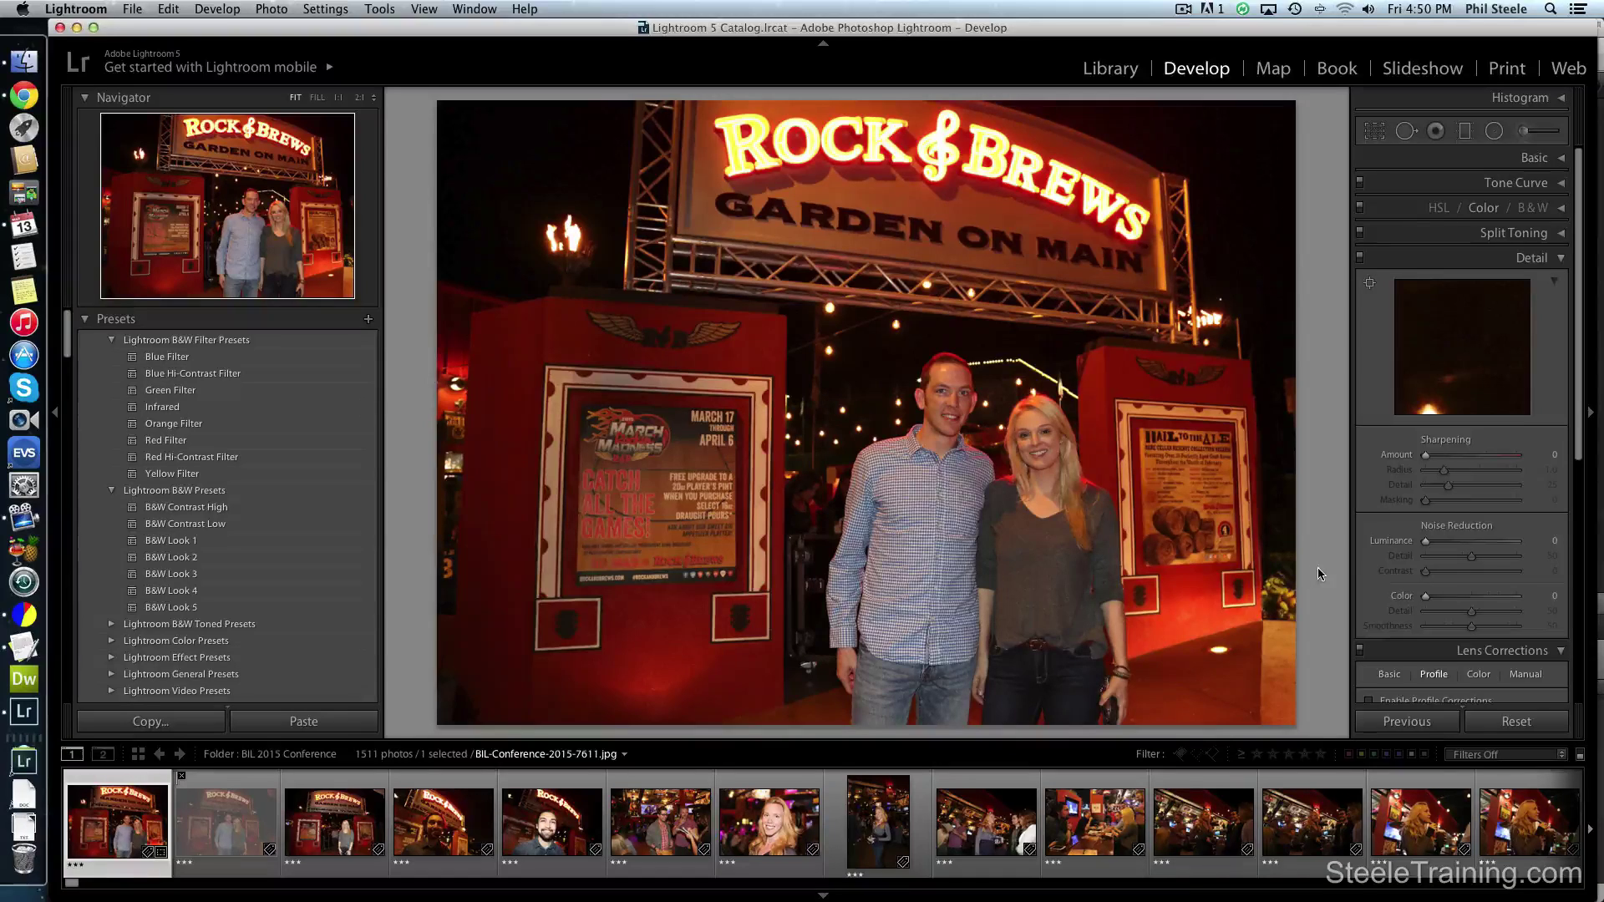
Step: Rate the cropped couple photo 7611 four stars
{"action": "key", "text": "Right"}
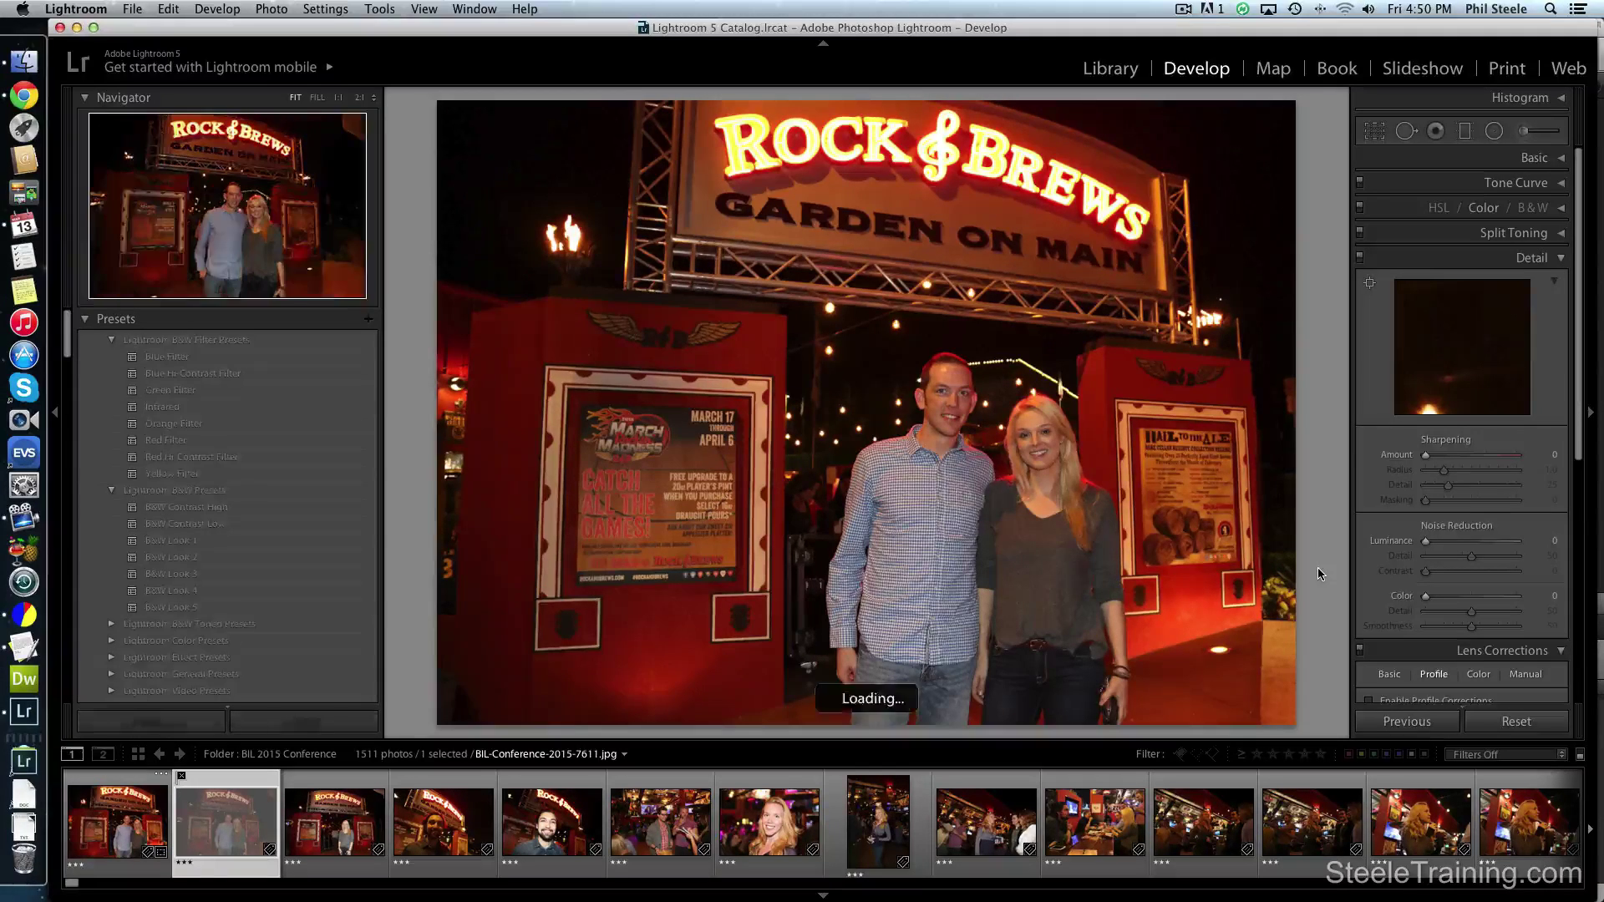
{"action": "key", "text": "Left"}
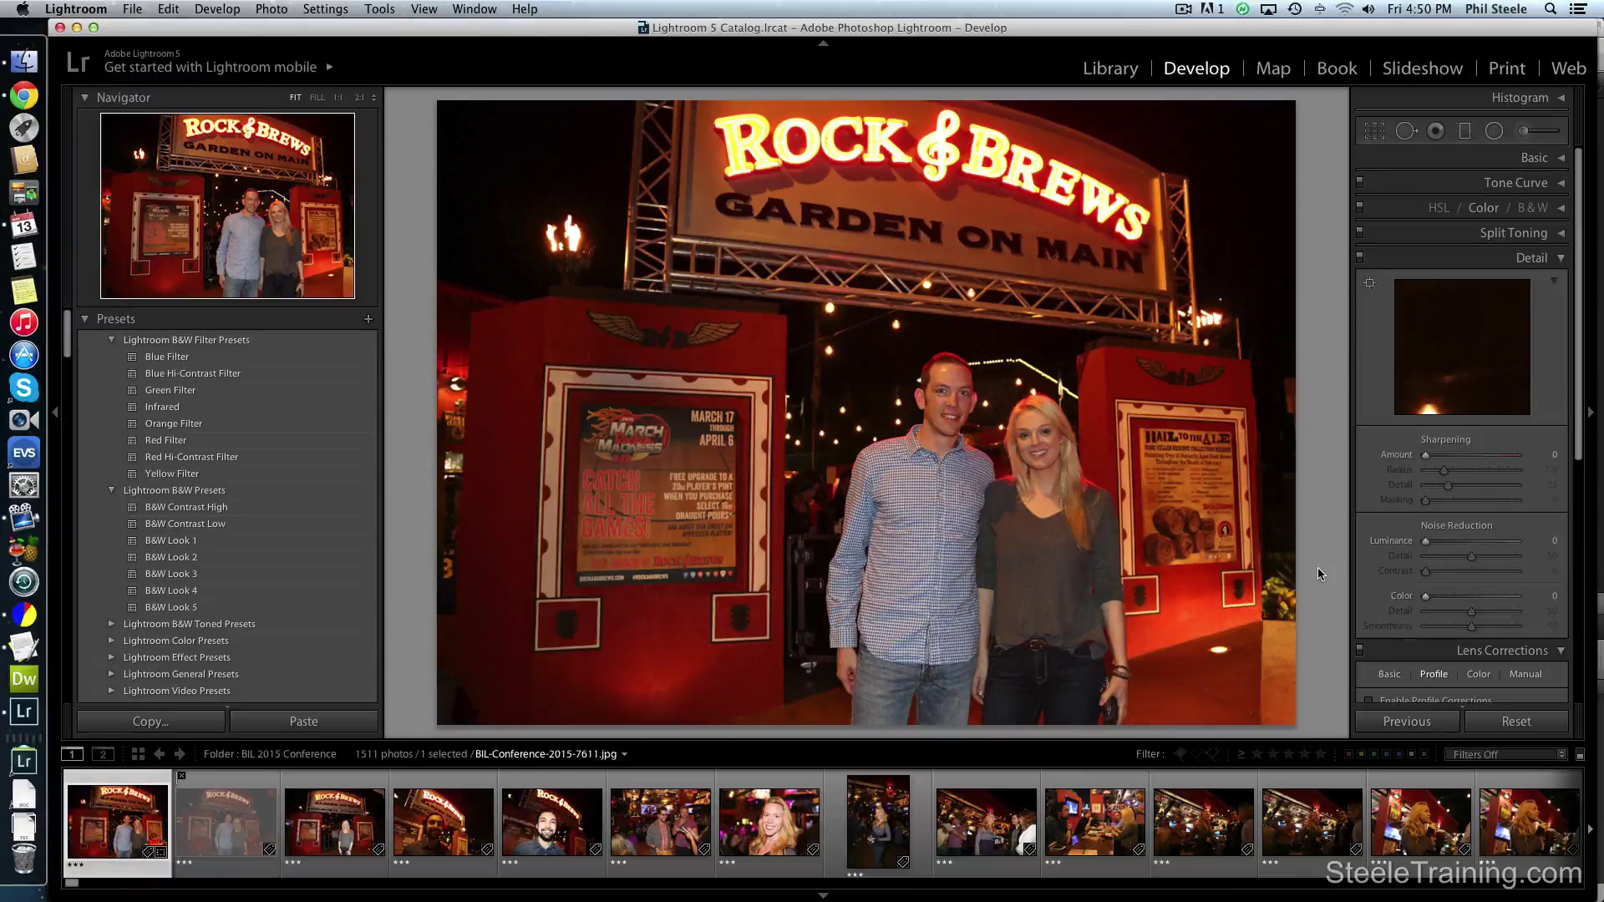
{"action": "key", "text": "4"}
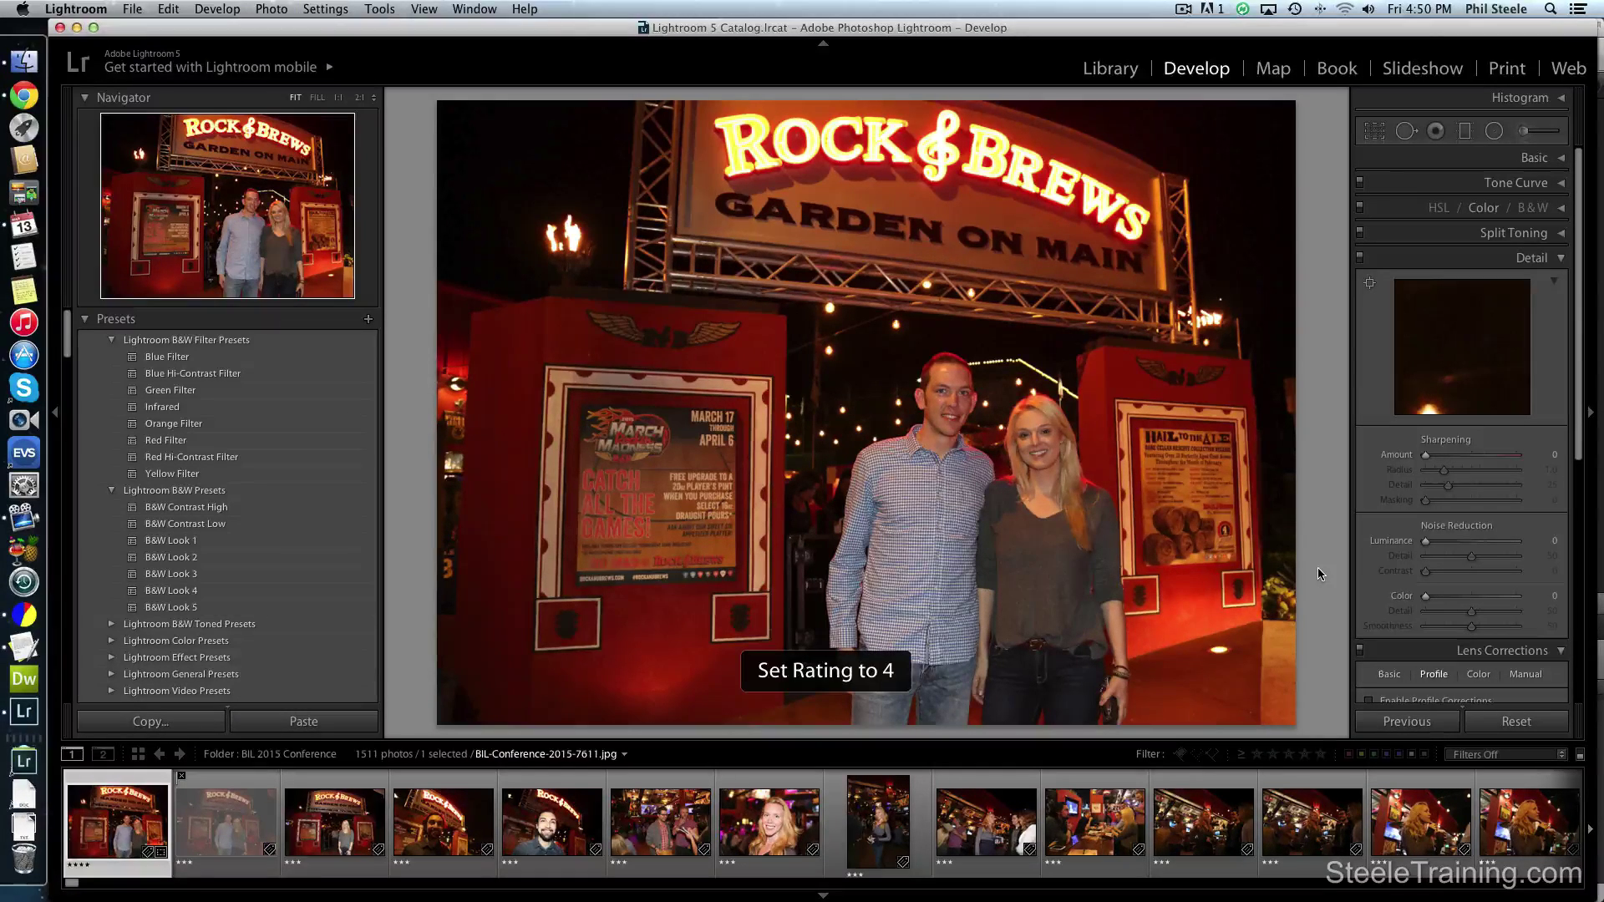
Step: Reject photo 7613 of the woman alone under the sign and move on to photo 7614
{"action": "key", "text": "Right"}
{"action": "key", "text": "Right"}
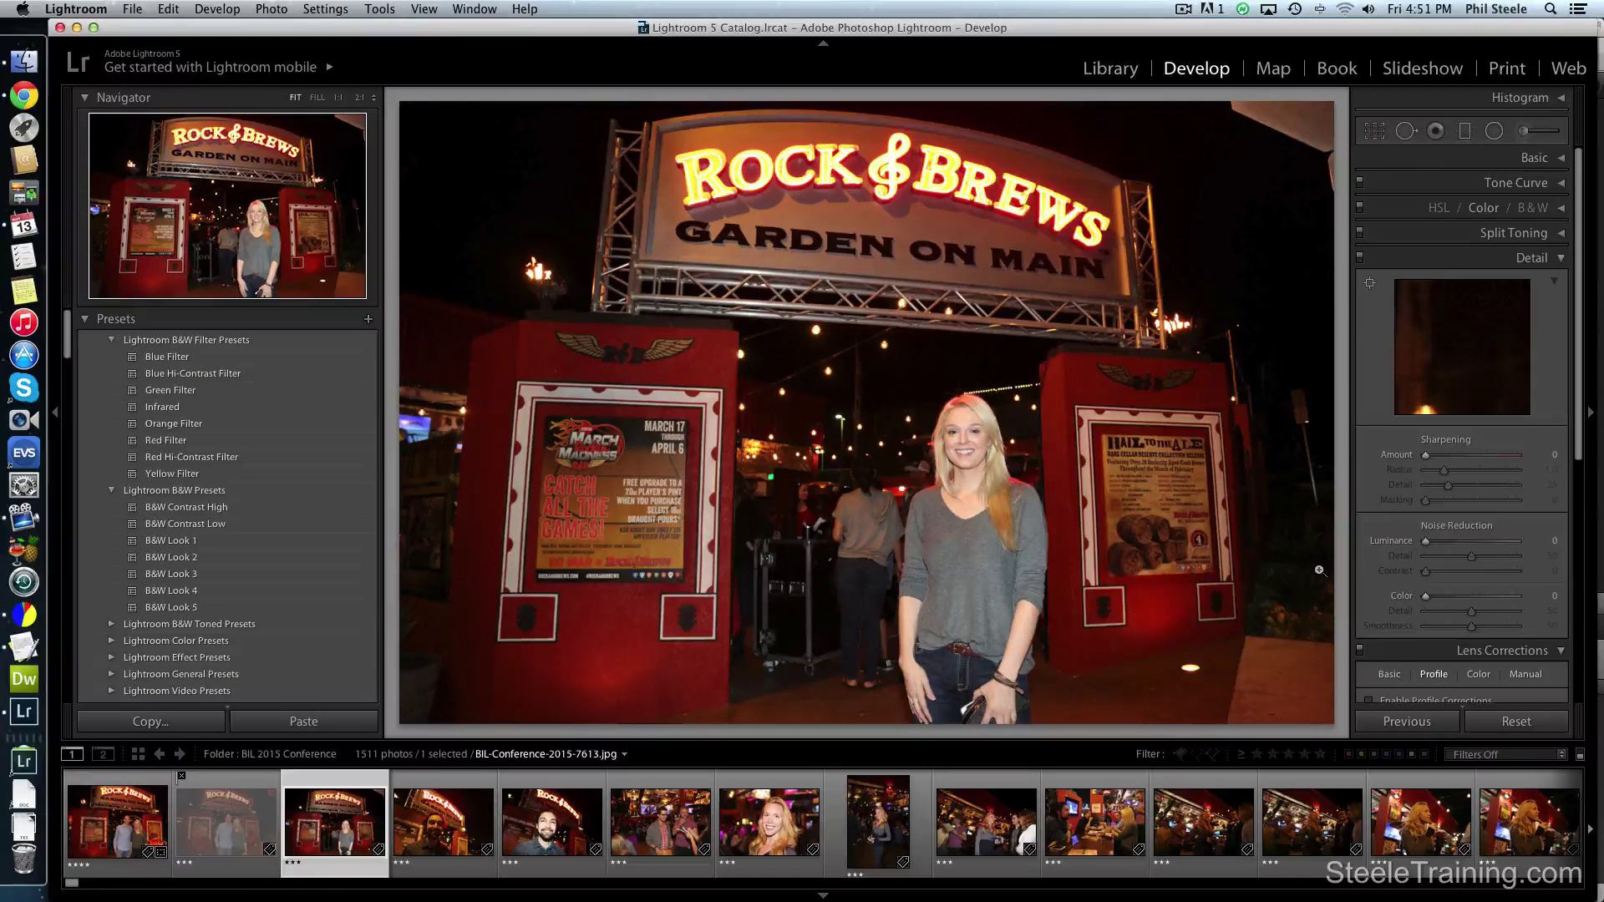
{"action": "key", "text": "x"}
{"action": "key", "text": "Right"}
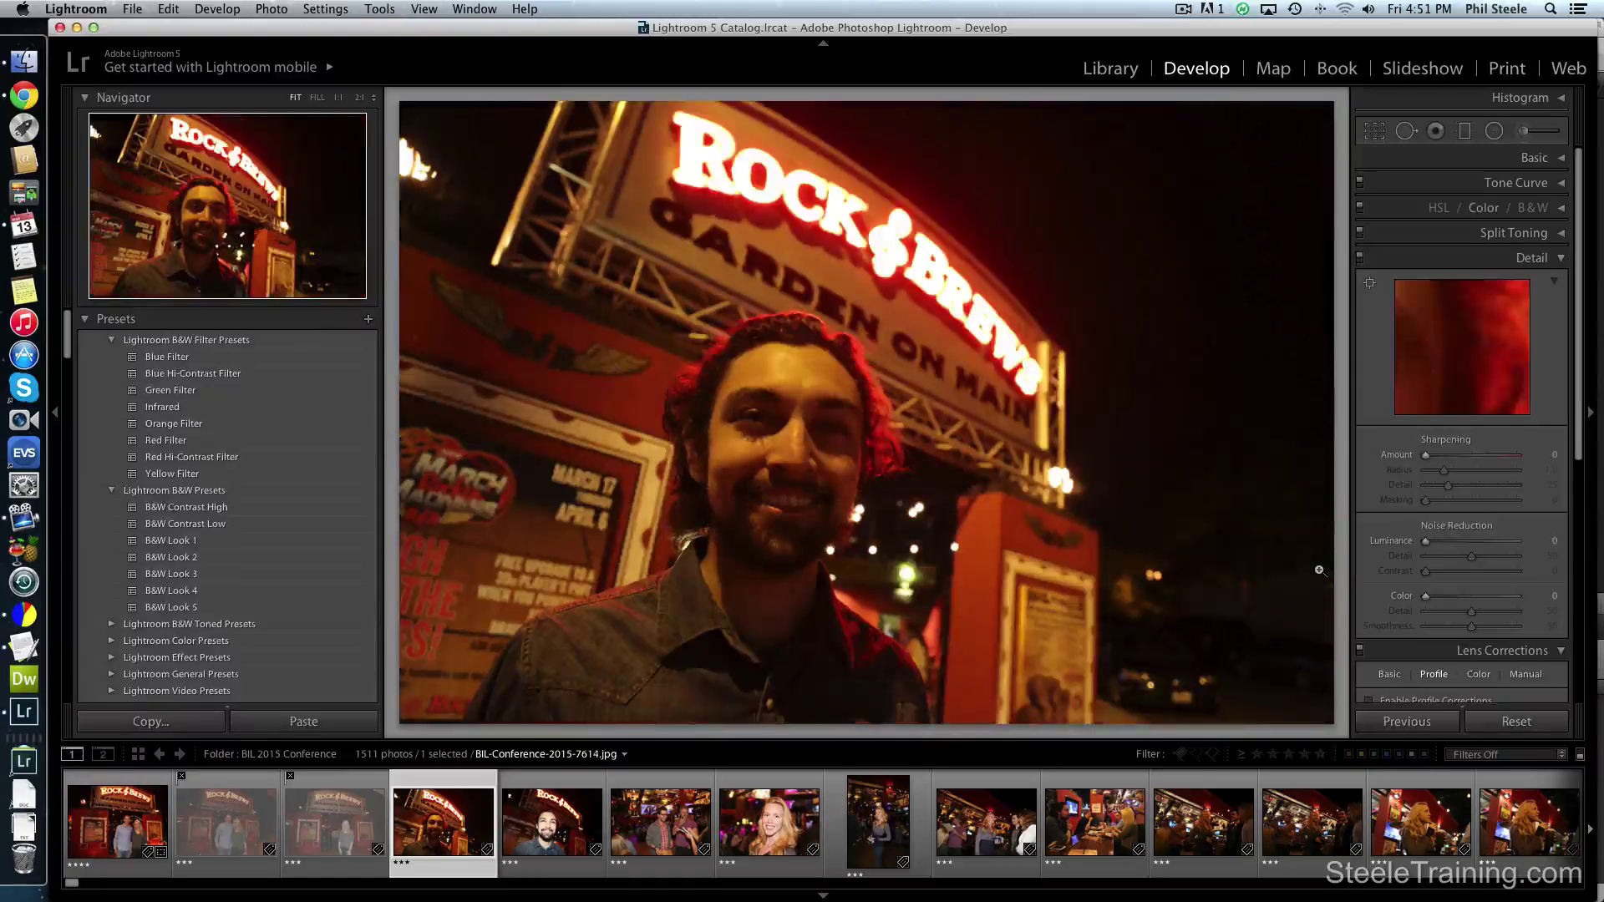
{"action": "key", "text": "Right"}
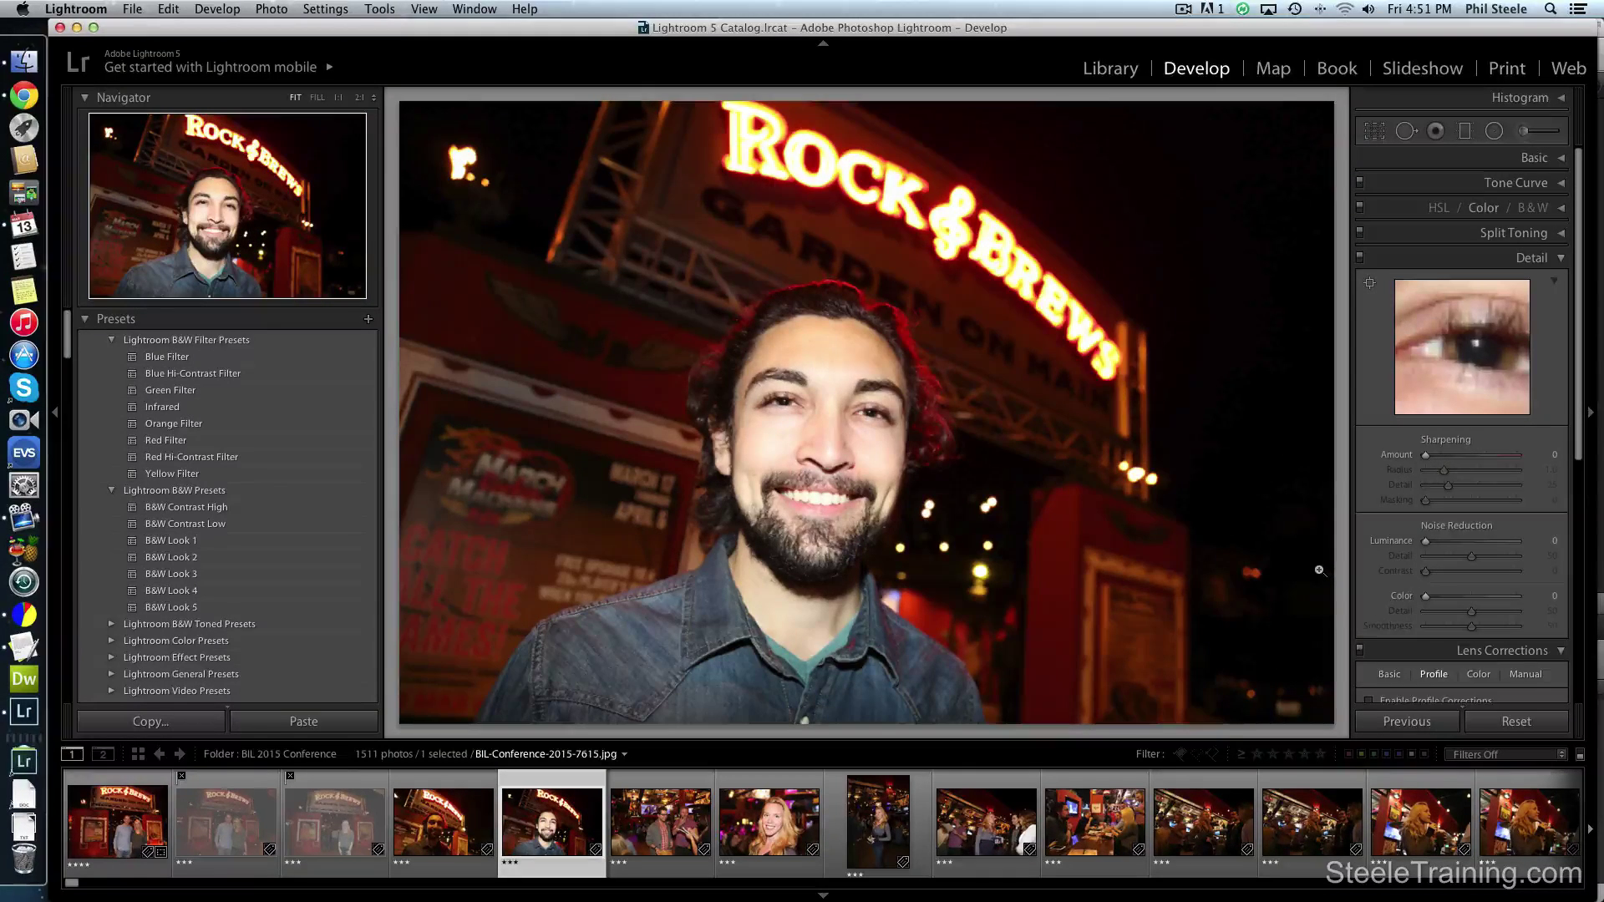
{"action": "key", "text": "Left"}
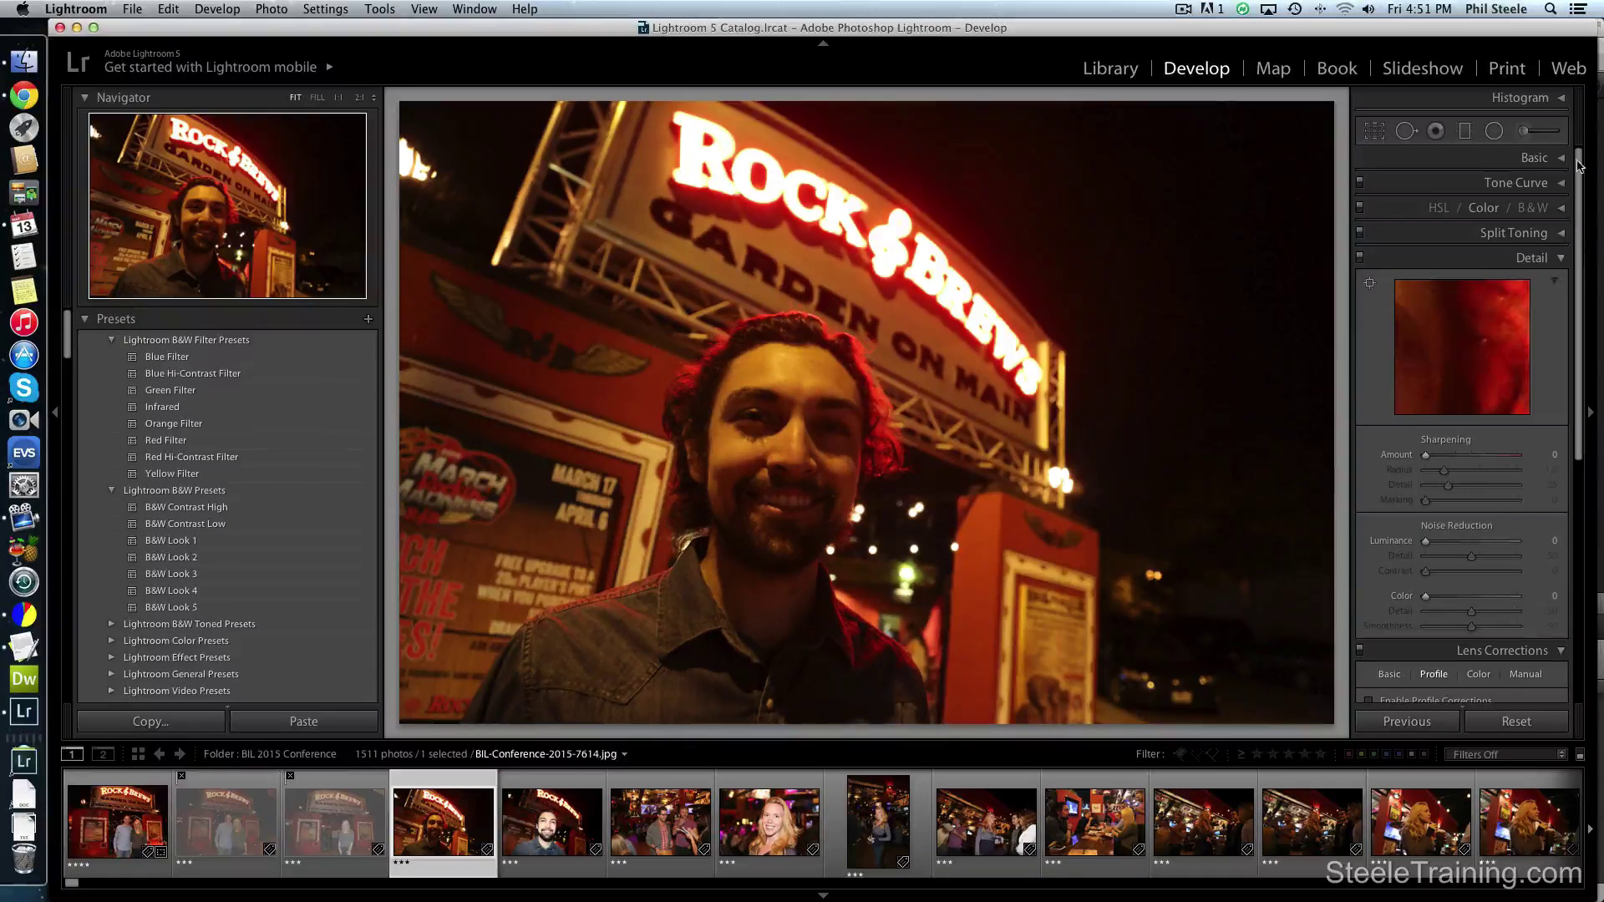
Step: Brighten photo 7614 in the Basic panel with Shadows +34 and Exposure +1.20
{"action": "left_click", "coordinate": [1537, 158]}
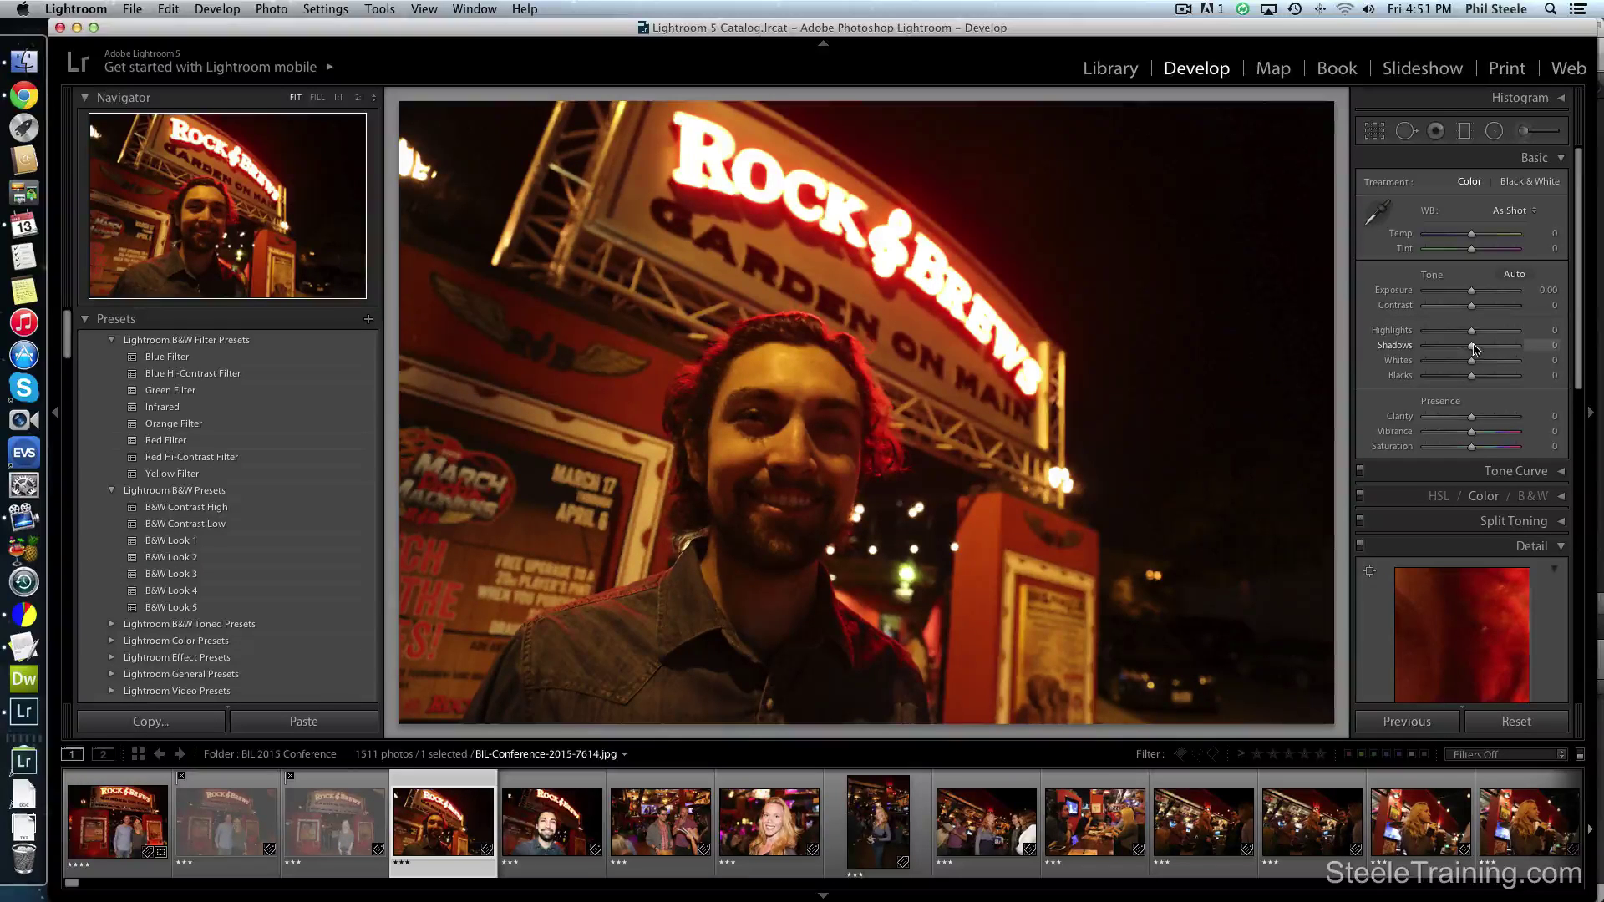
{"action": "left_click_drag", "start_coordinate": [1472, 346], "coordinate": [1486, 348]}
{"action": "left_click_drag", "start_coordinate": [1471, 290], "coordinate": [1482, 292]}
Step: Reject the bearded man's close-up 7615 and give brightened photo 7614 four stars
{"action": "key", "text": "Right"}
{"action": "key", "text": "Left"}
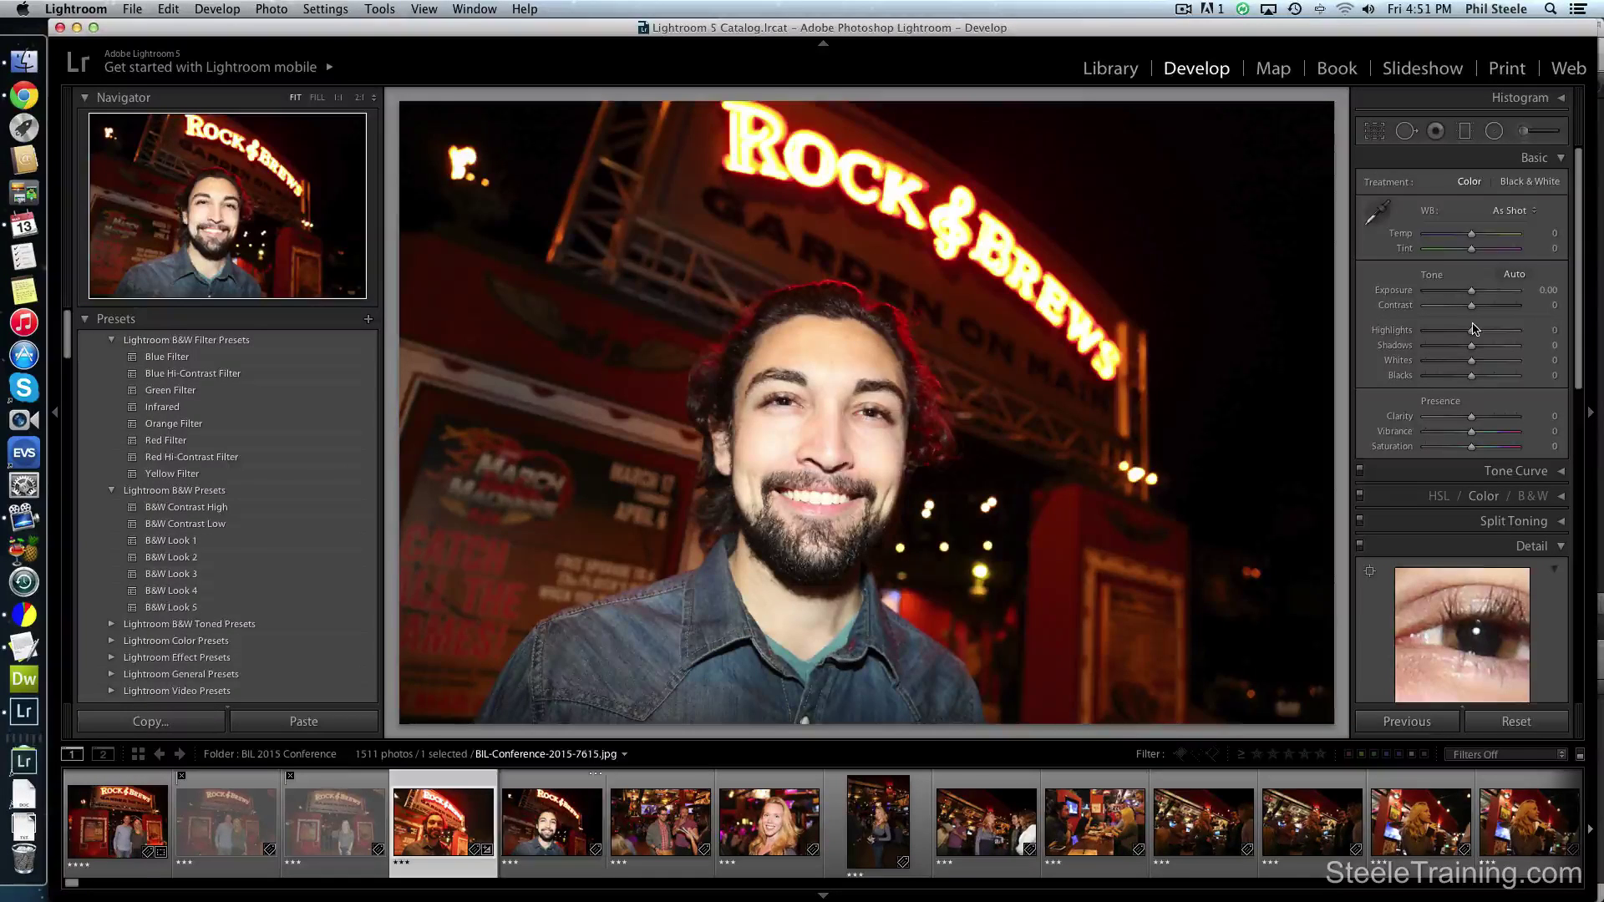
{"action": "key", "text": "Right"}
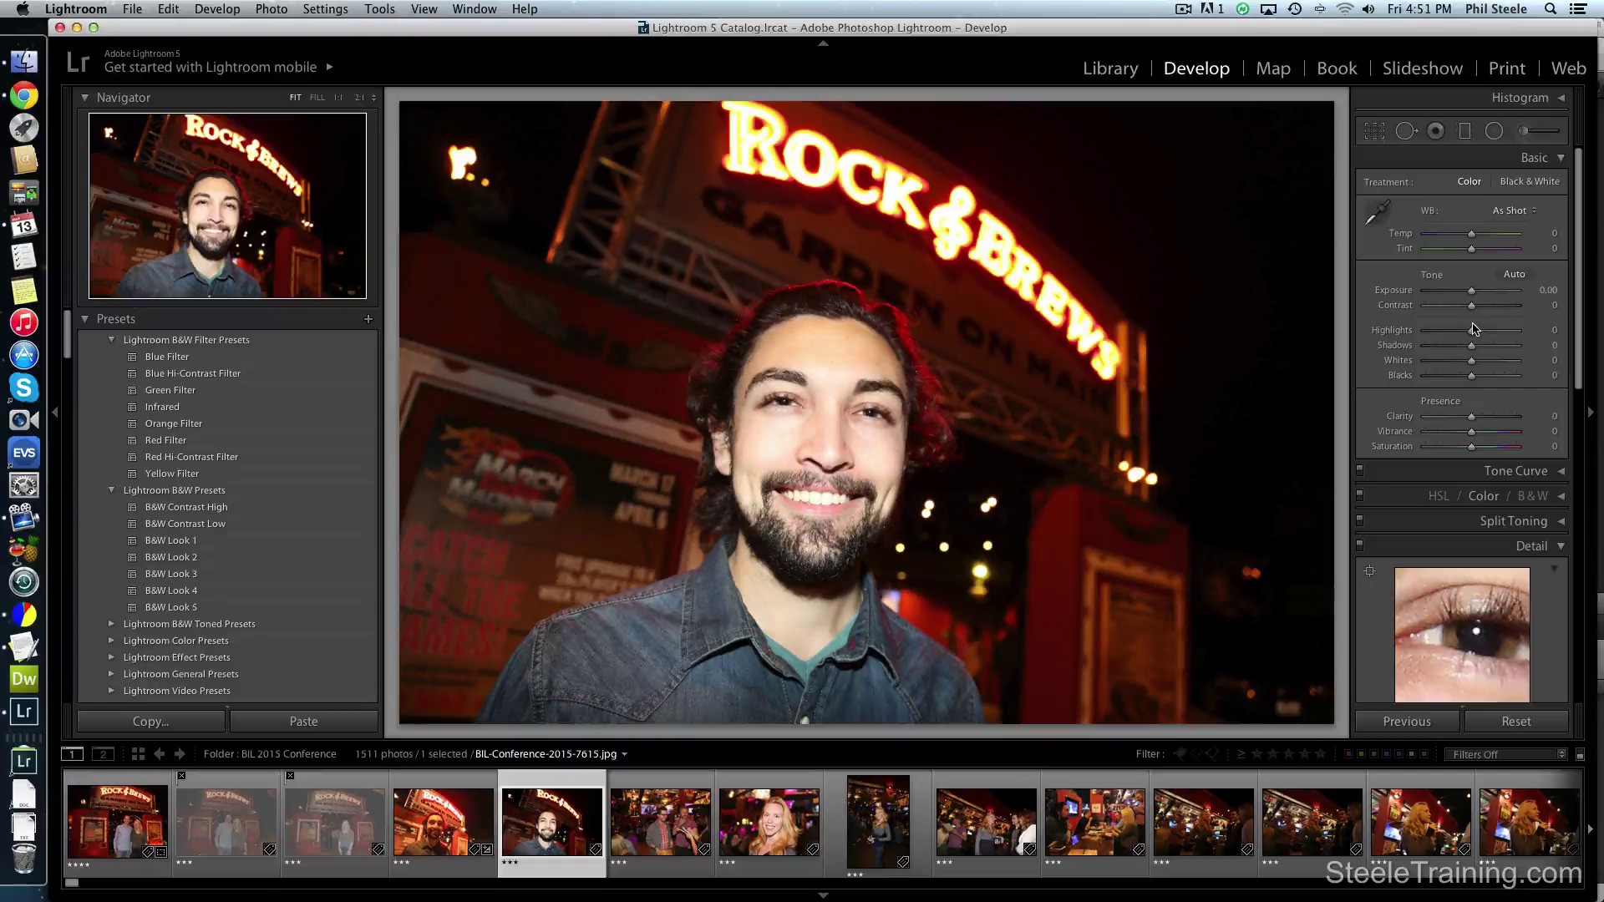
{"action": "key", "text": "x"}
{"action": "key", "text": "Left"}
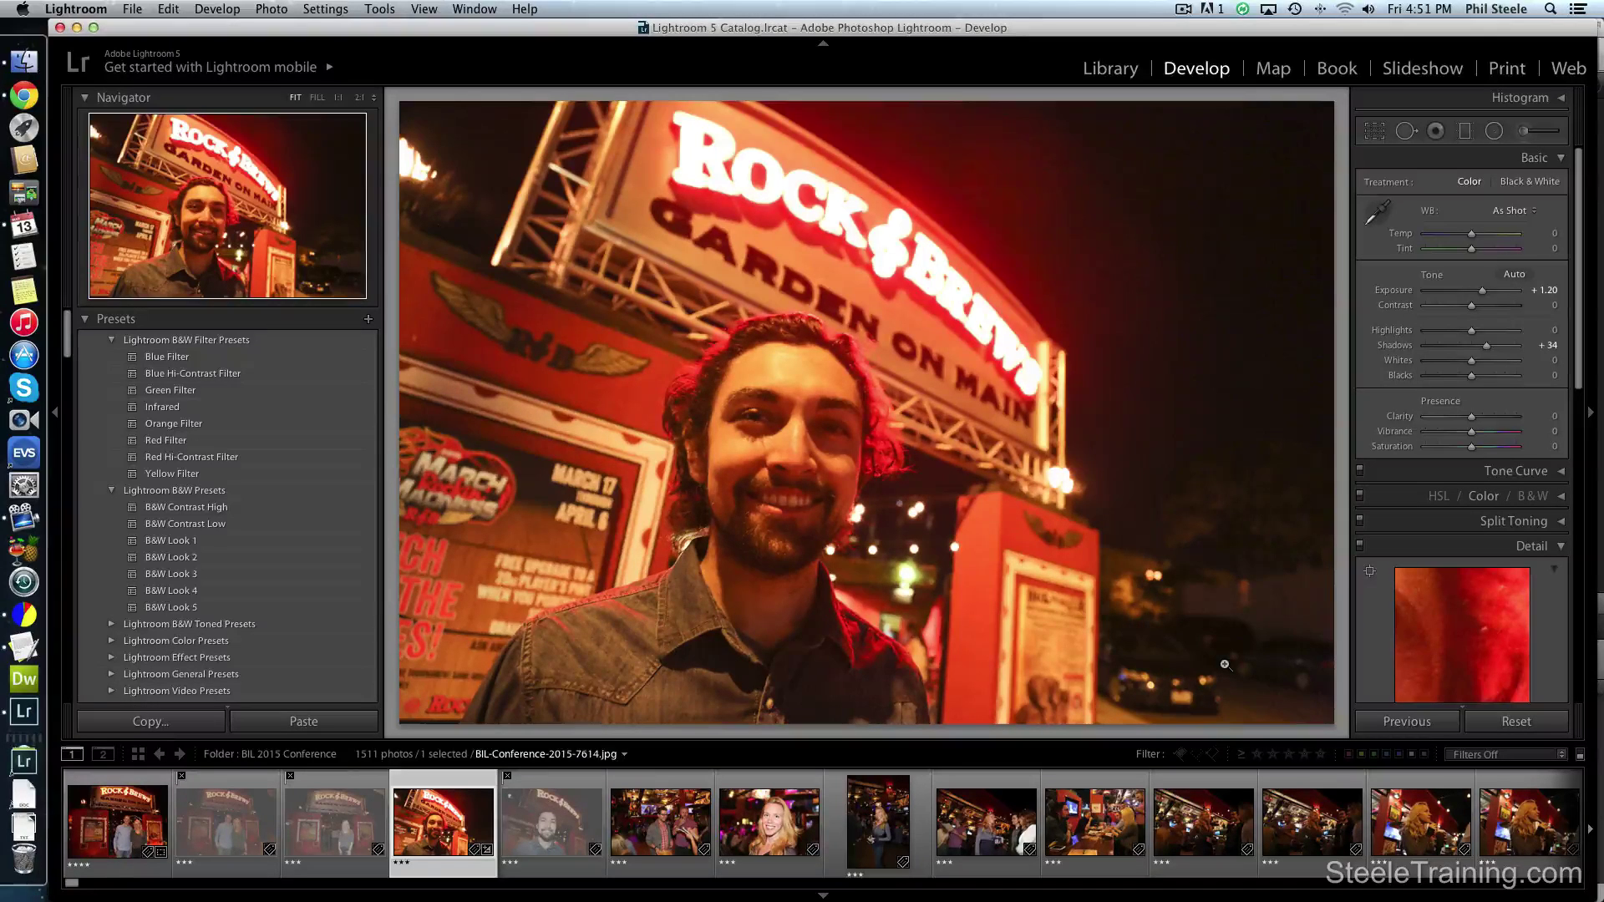
{"action": "key", "text": "4"}
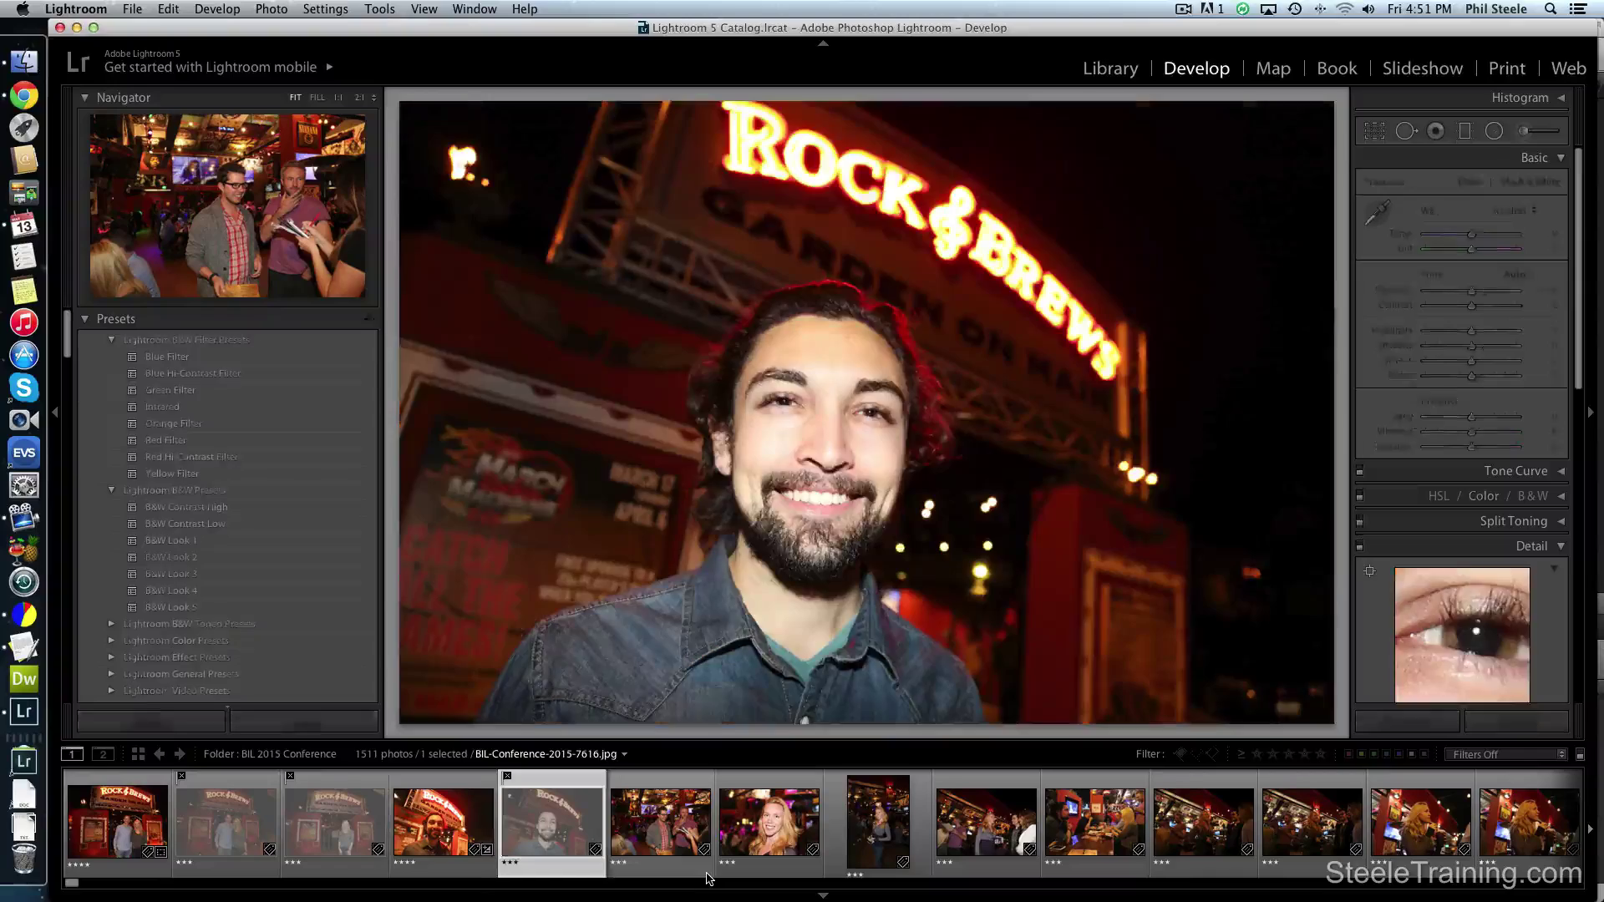
Step: Reject the bar group shot 7616 from the filmstrip
{"action": "left_click", "coordinate": [706, 875]}
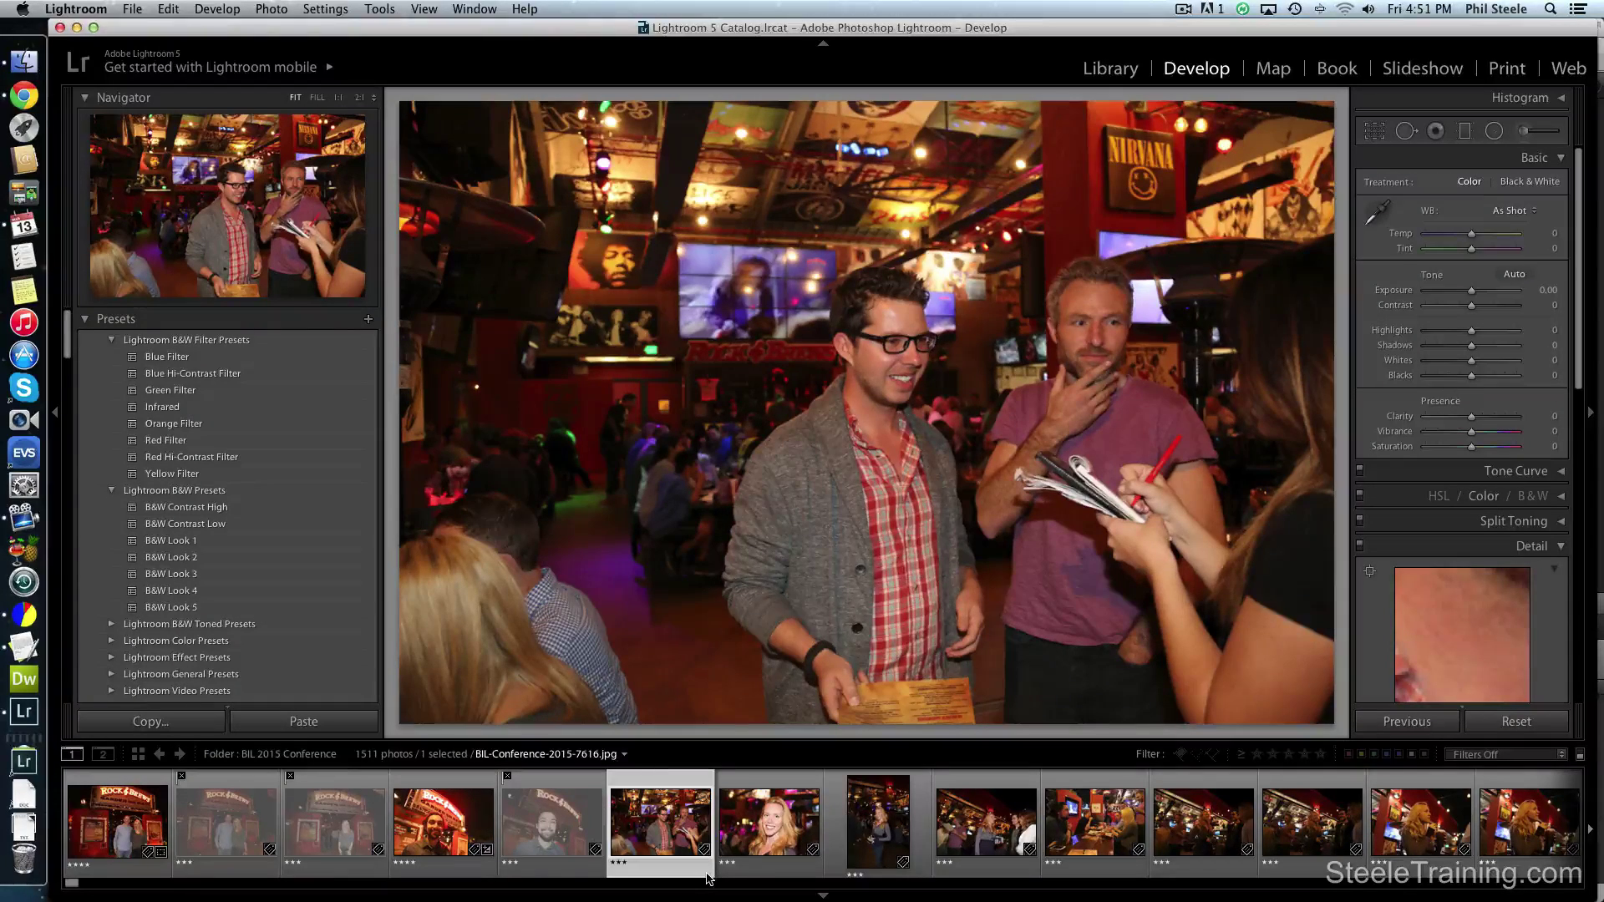
{"action": "key", "text": "Right"}
{"action": "key", "text": "Left"}
{"action": "key", "text": "x"}
{"action": "key", "text": "Right"}
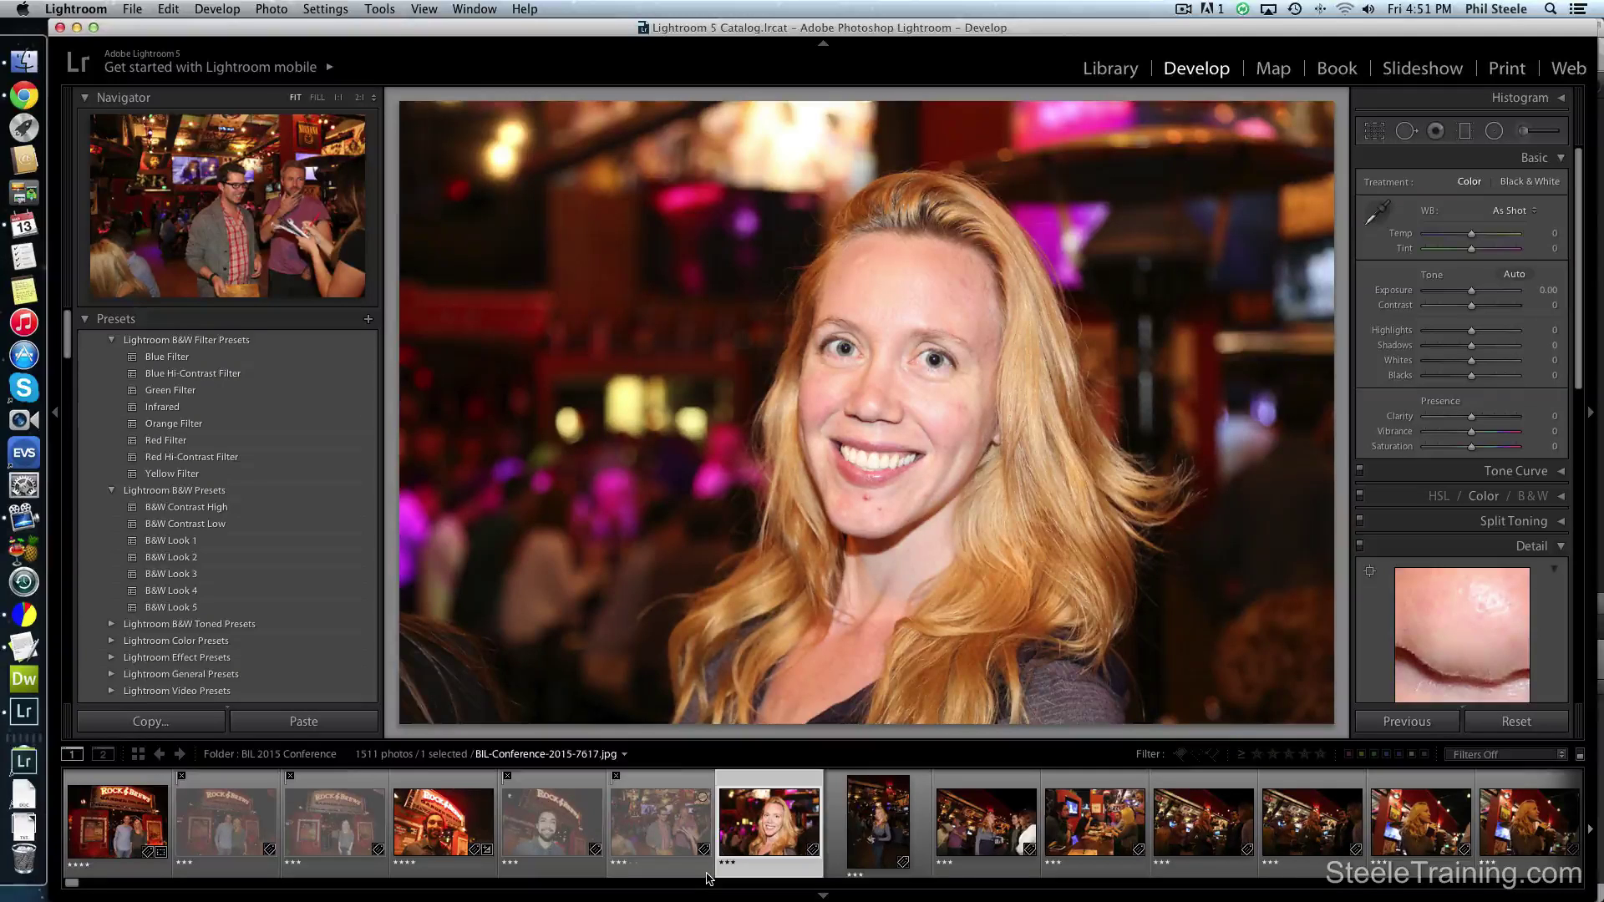
Step: Give the blonde woman's close-up 7617 four stars
{"action": "key", "text": "4"}
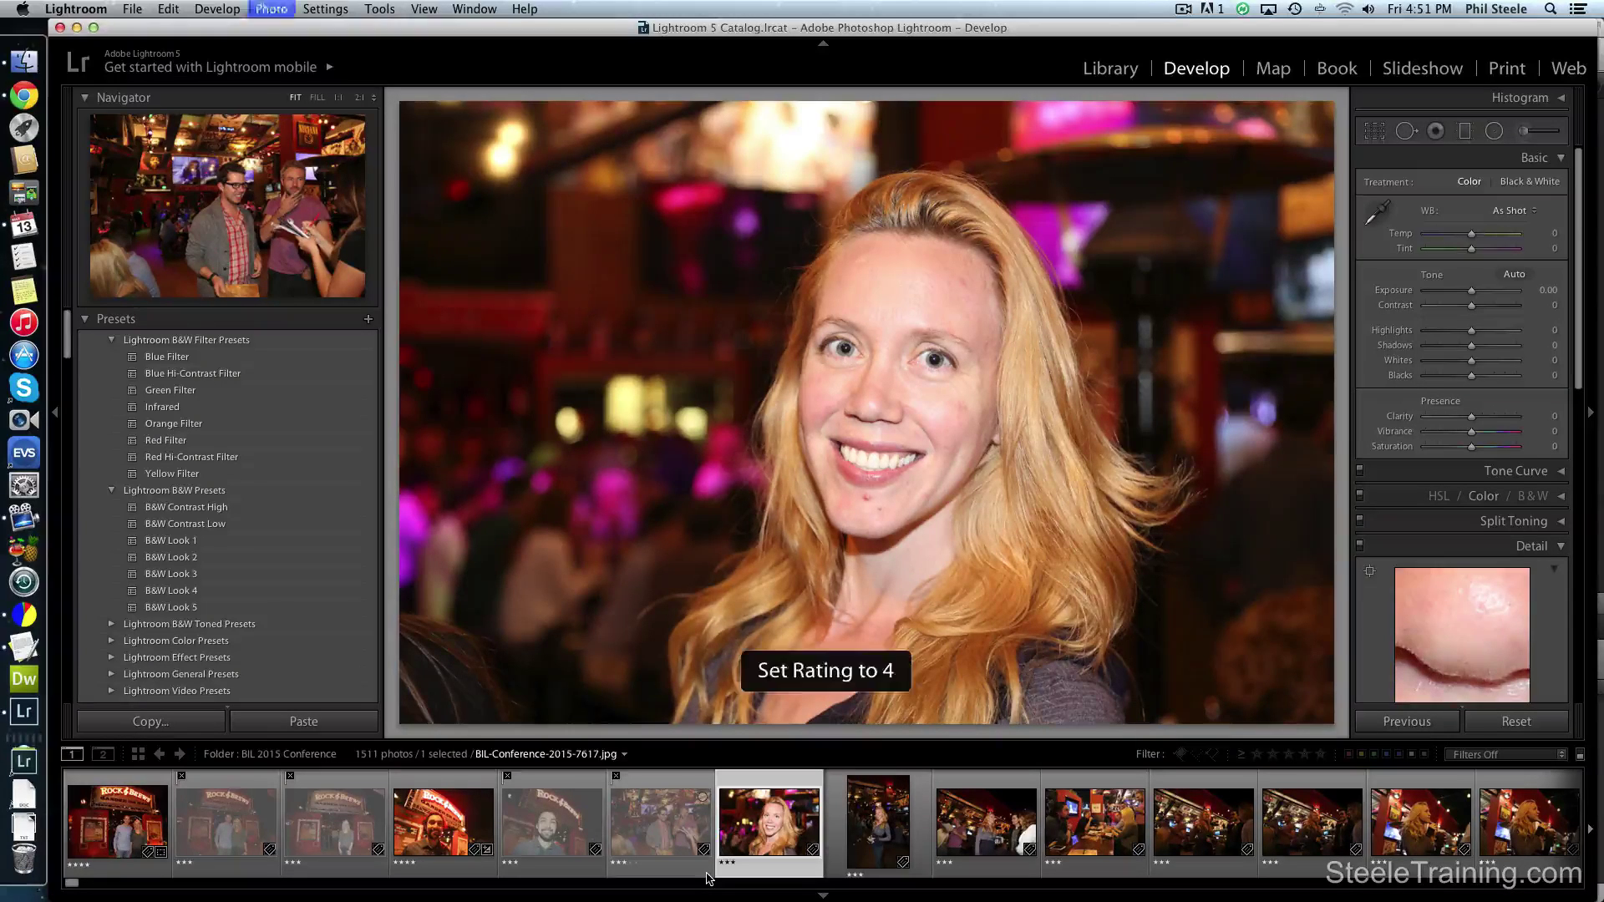
{"action": "key", "text": "Right"}
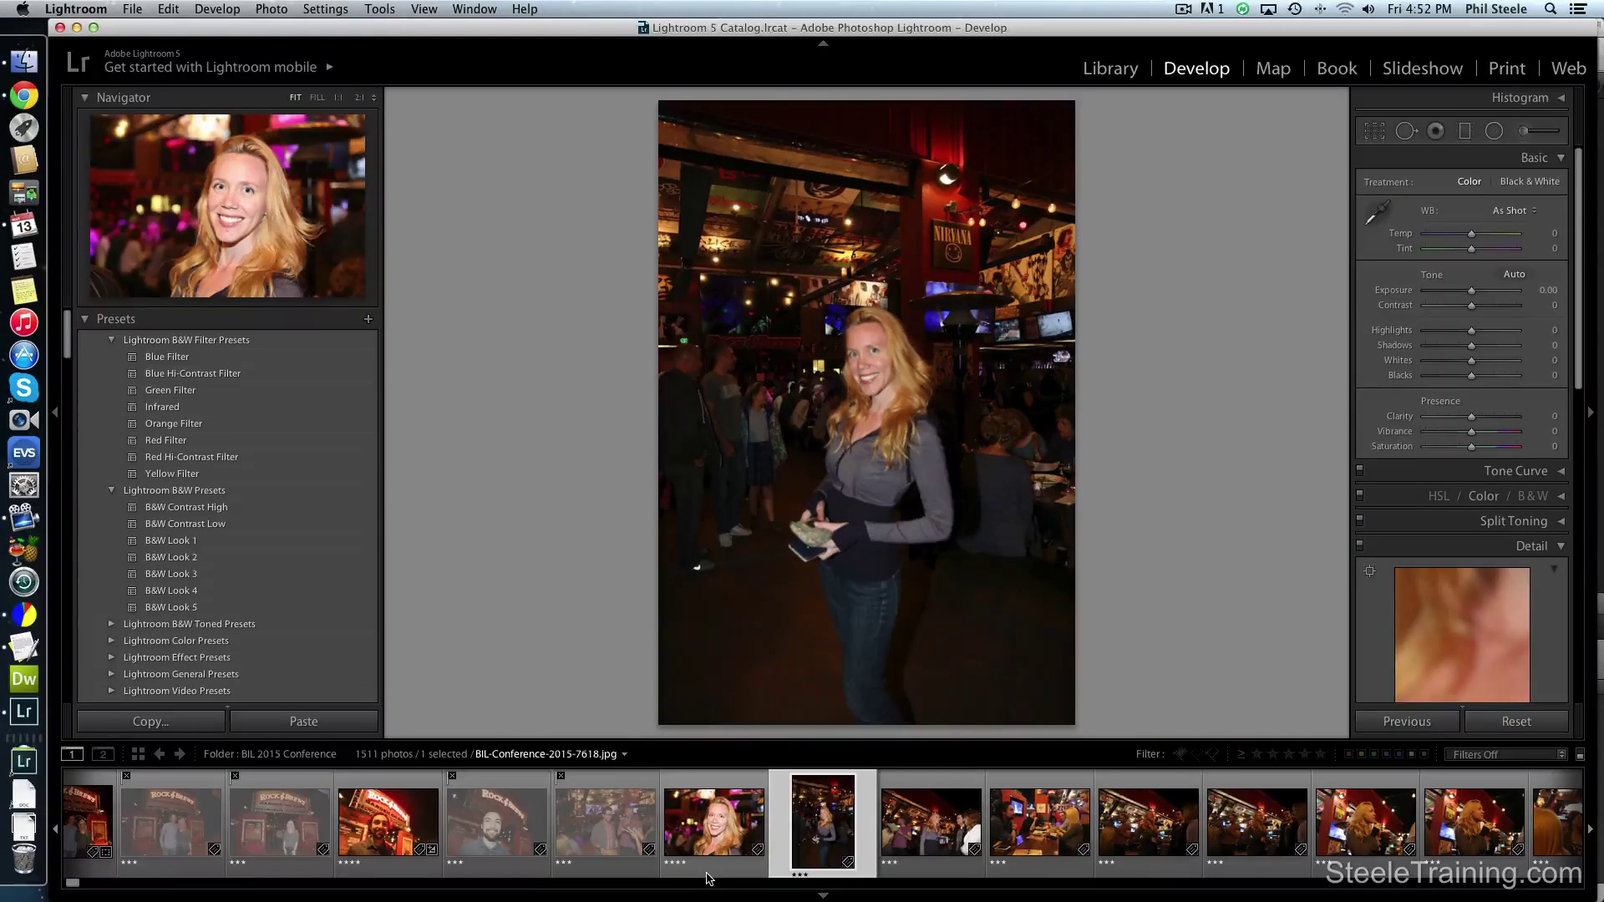
{"action": "key", "text": "Left"}
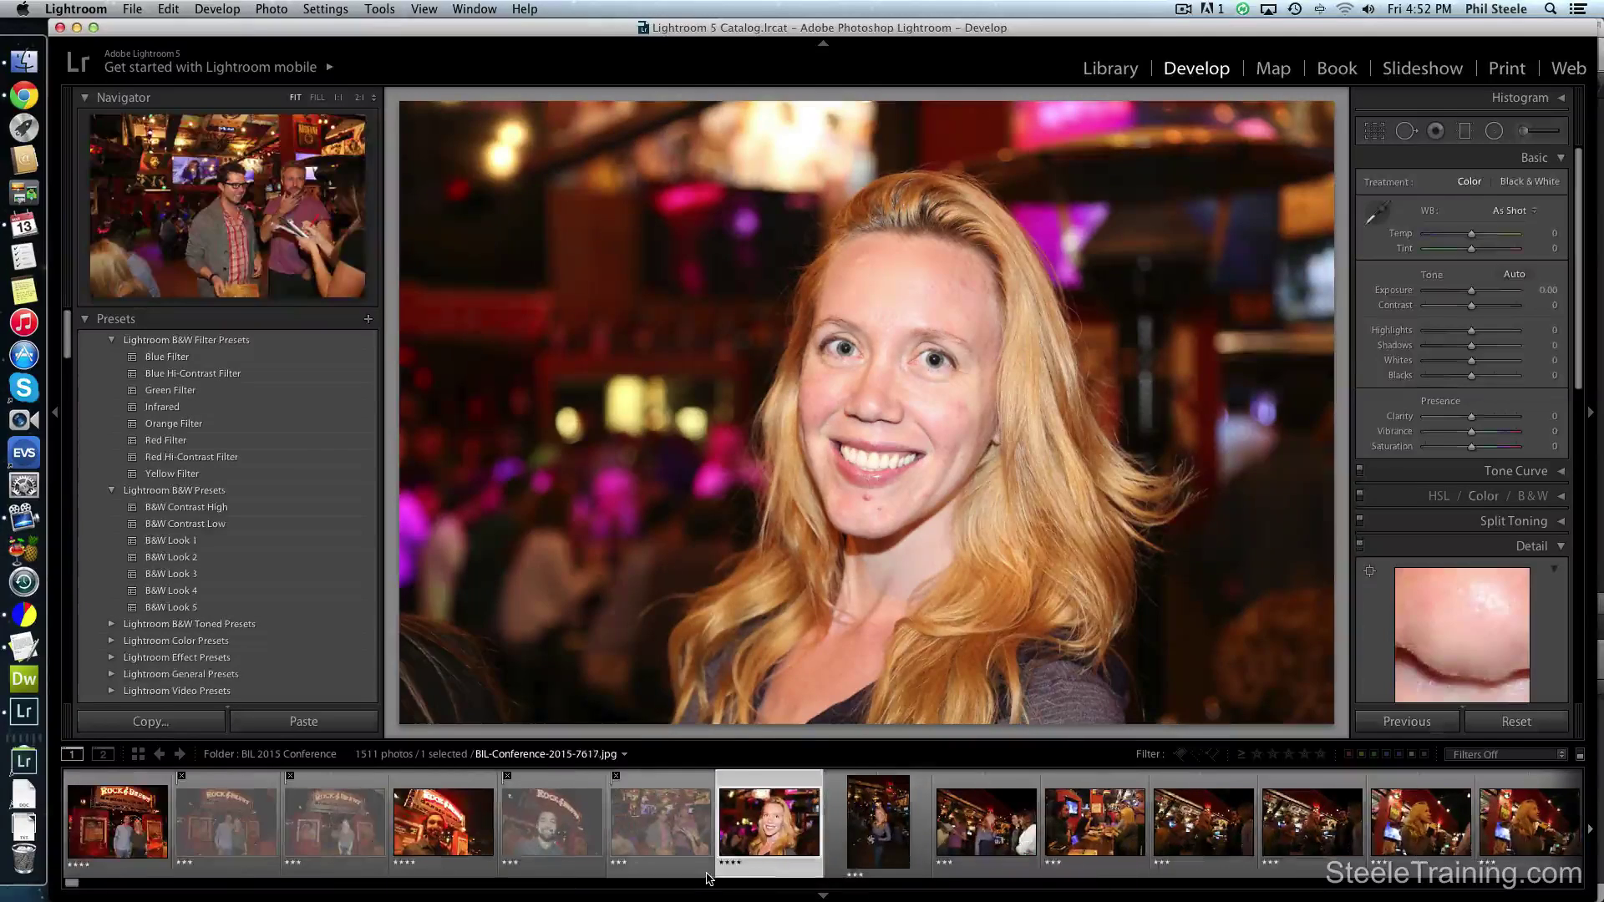
Step: Zoom-check her full-length shot 7618 and reject it
{"action": "key", "text": "Right"}
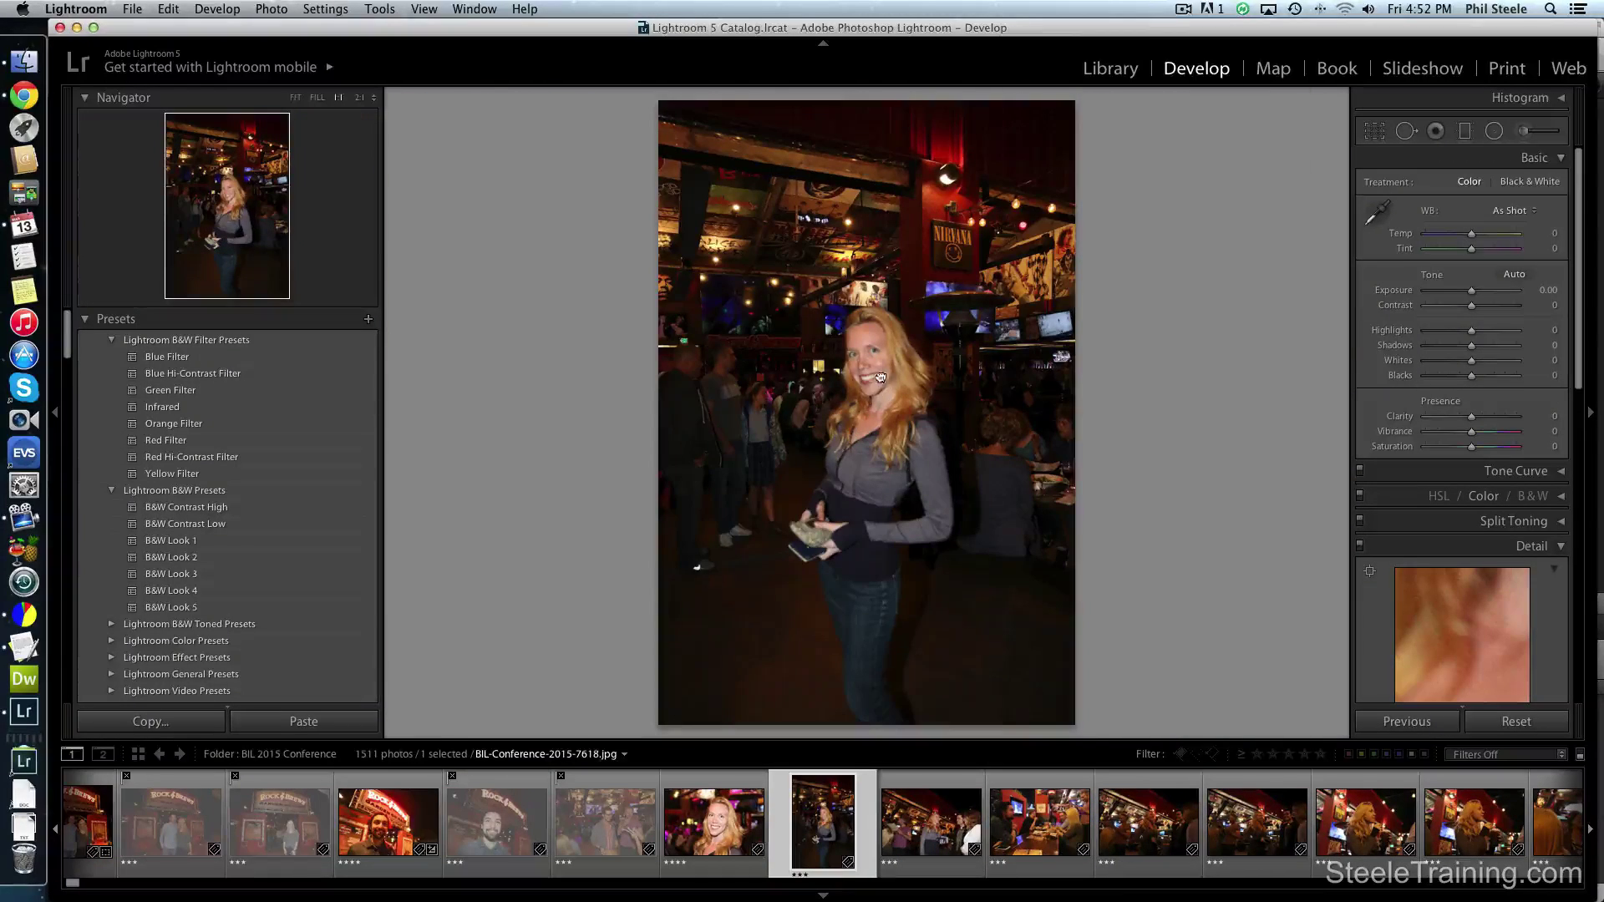
{"action": "left_click", "coordinate": [892, 401]}
{"action": "left_click", "coordinate": [892, 400]}
{"action": "key", "text": "x"}
{"action": "key", "text": "Right"}
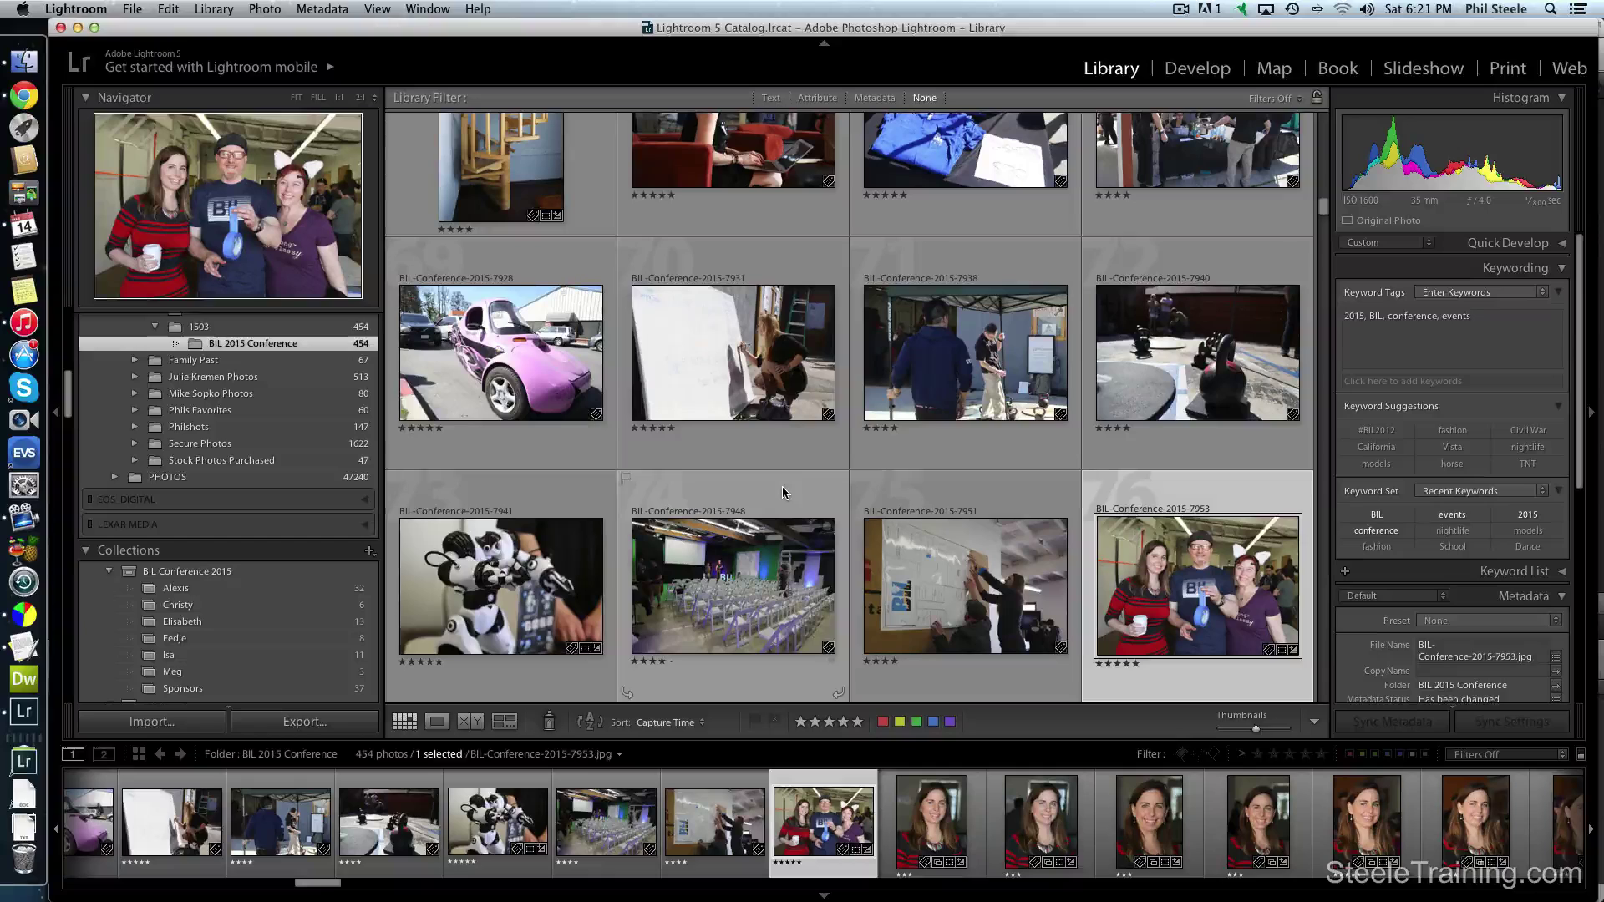
{"action": "scroll", "coordinate": [782, 491], "scroll_direction": "down", "scroll_amount": 3}
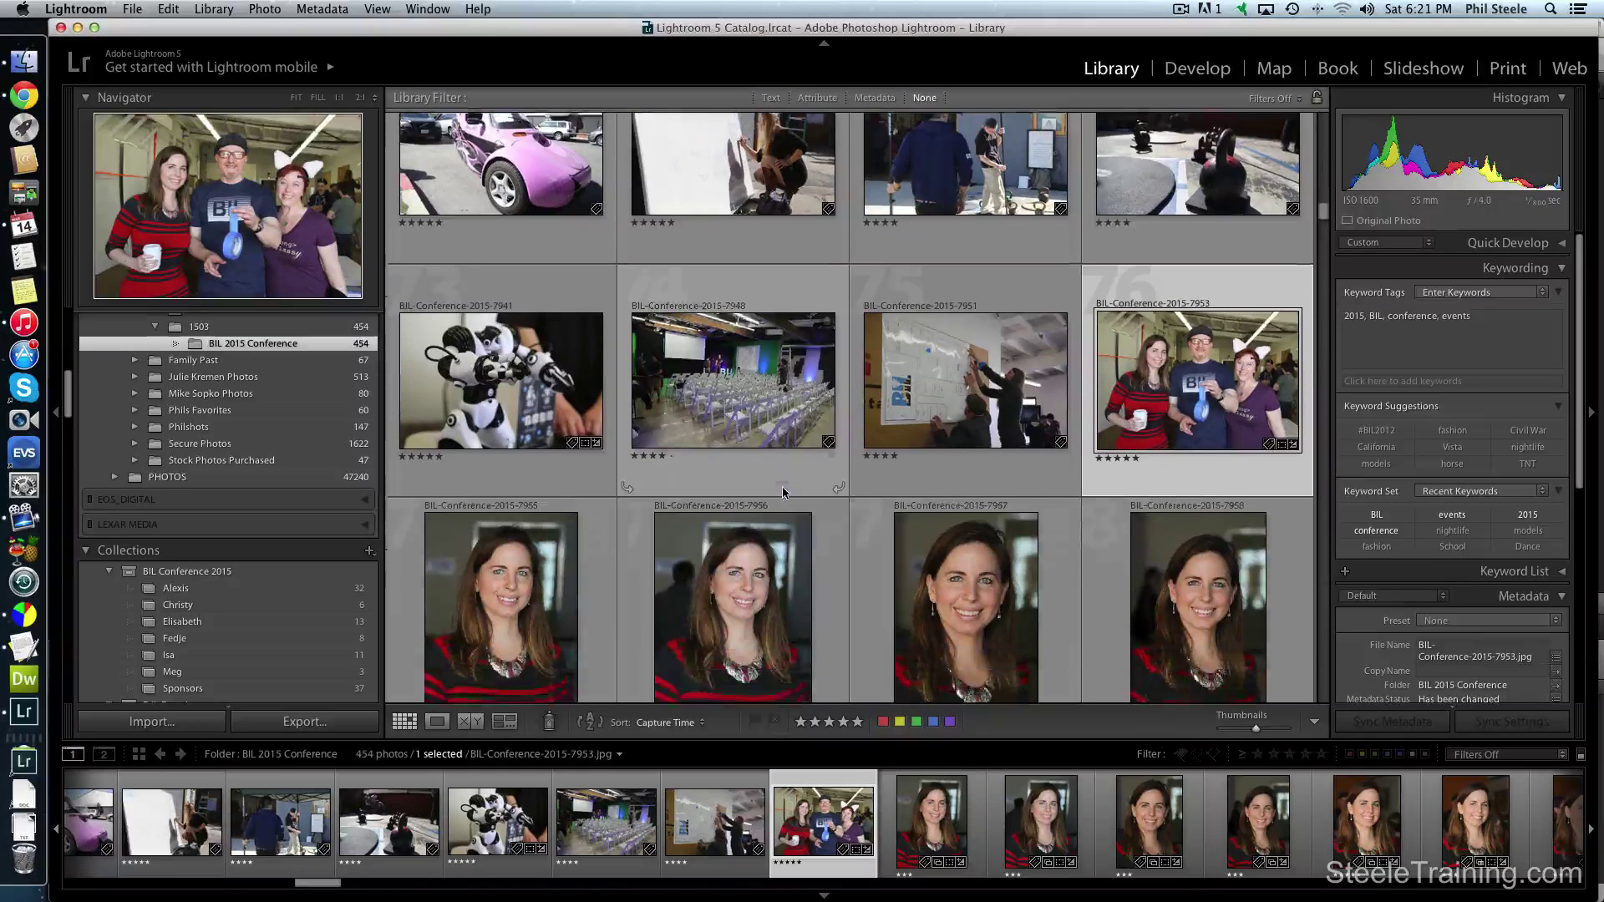
{"action": "scroll", "coordinate": [782, 492], "scroll_direction": "down", "scroll_amount": 1}
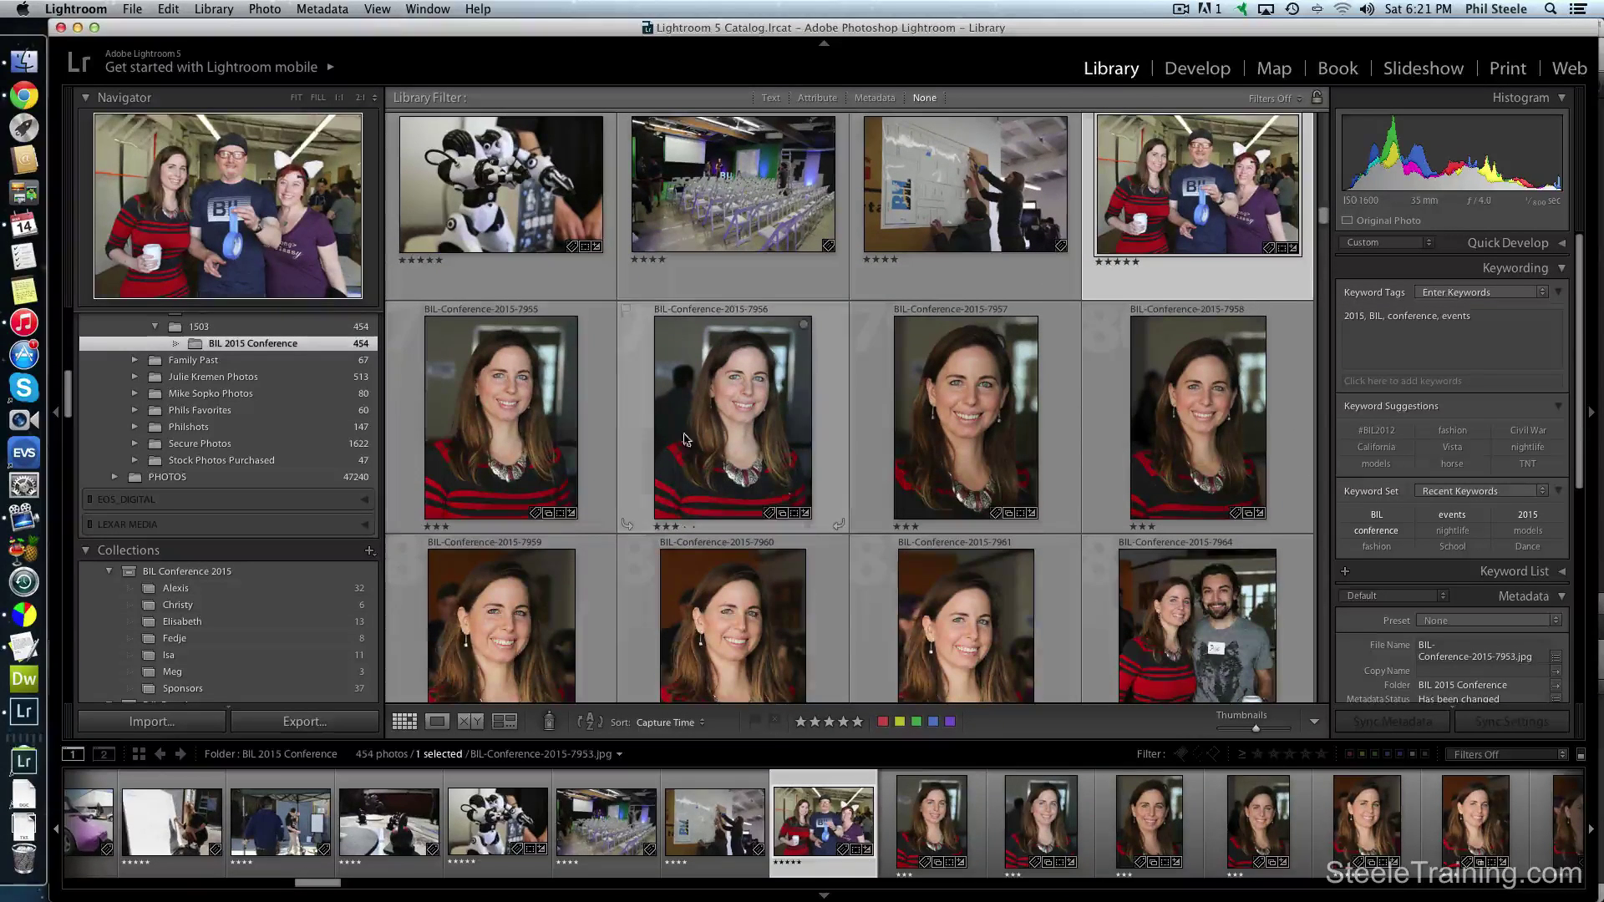
{"action": "left_click", "coordinate": [499, 404]}
{"action": "scroll", "coordinate": [992, 613], "scroll_direction": "down", "scroll_amount": 1}
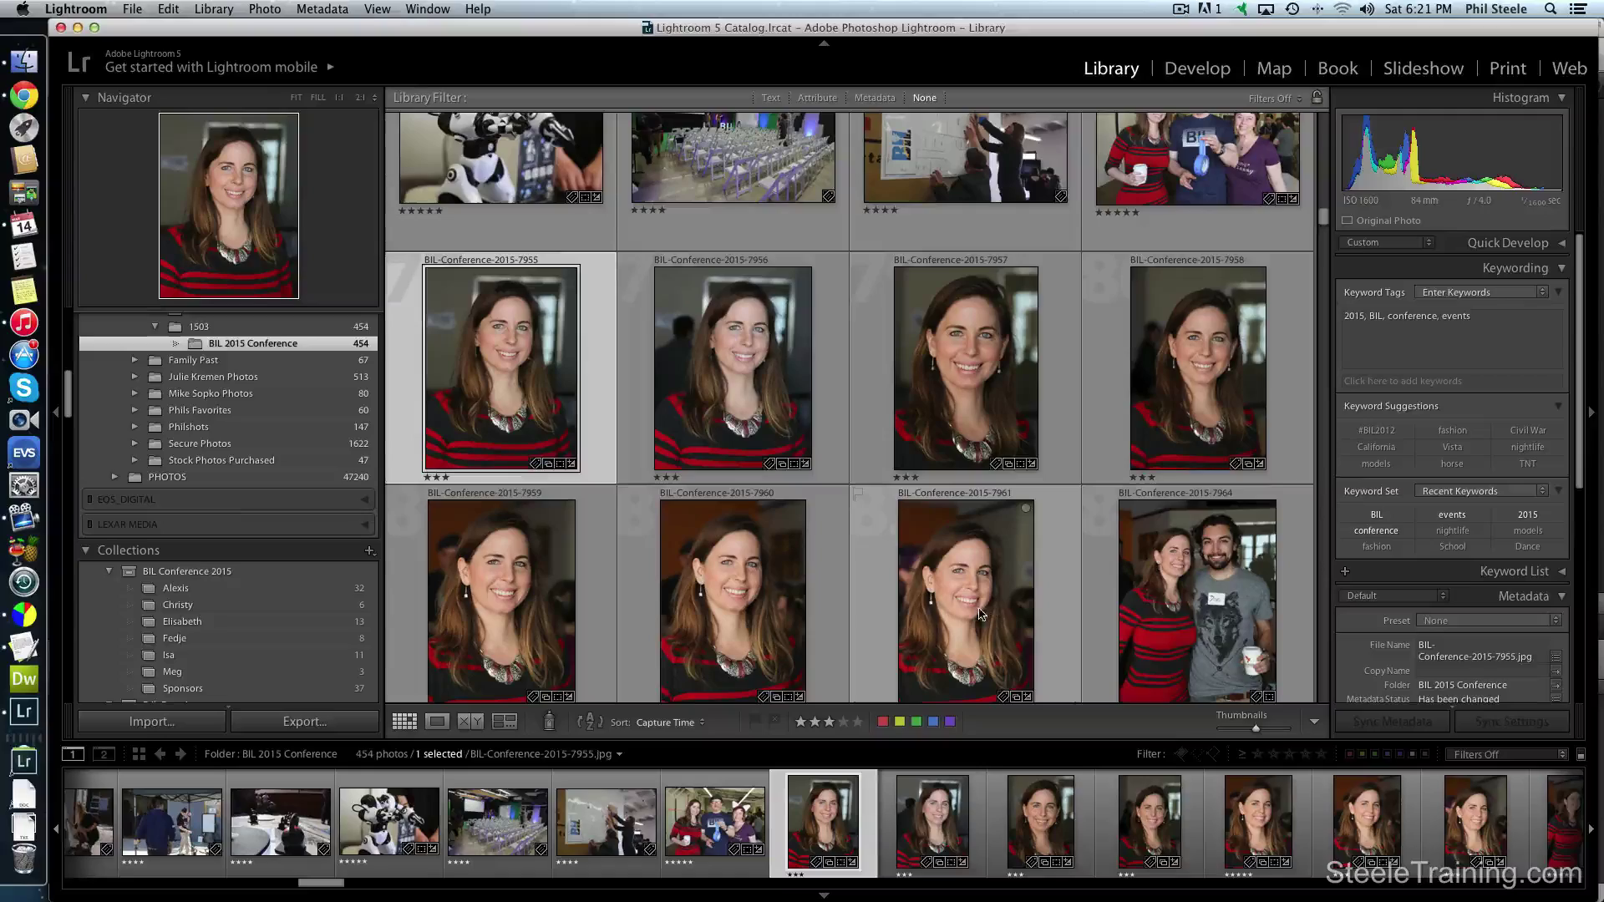
{"action": "left_click", "coordinate": [980, 614], "text": "shift"}
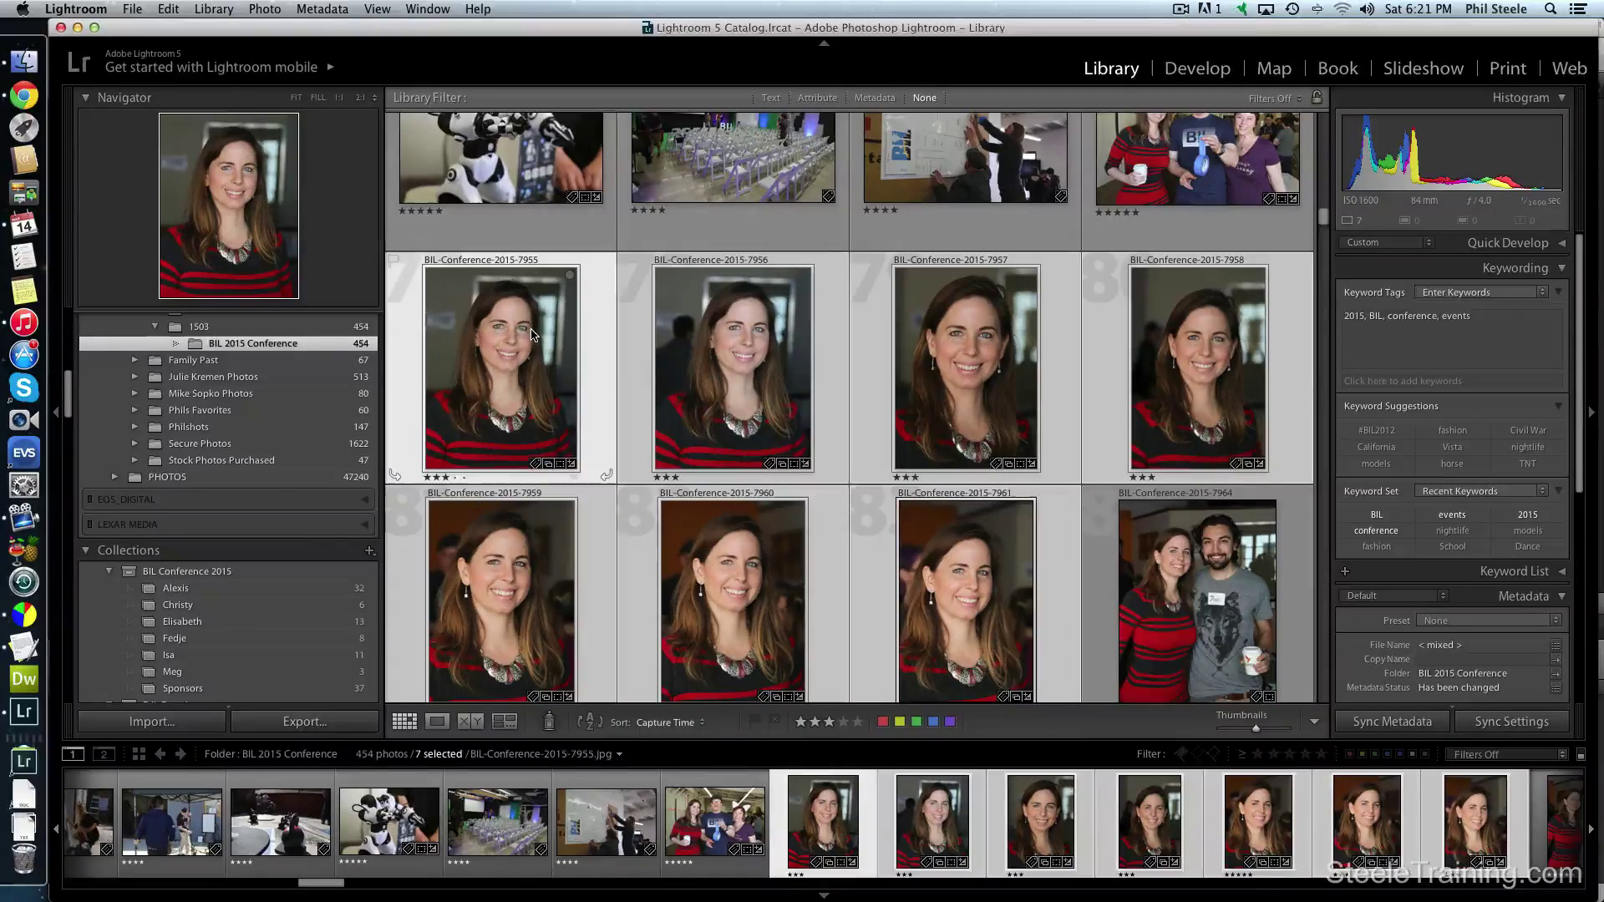
{"action": "left_click_drag", "start_coordinate": [532, 334], "coordinate": [256, 593]}
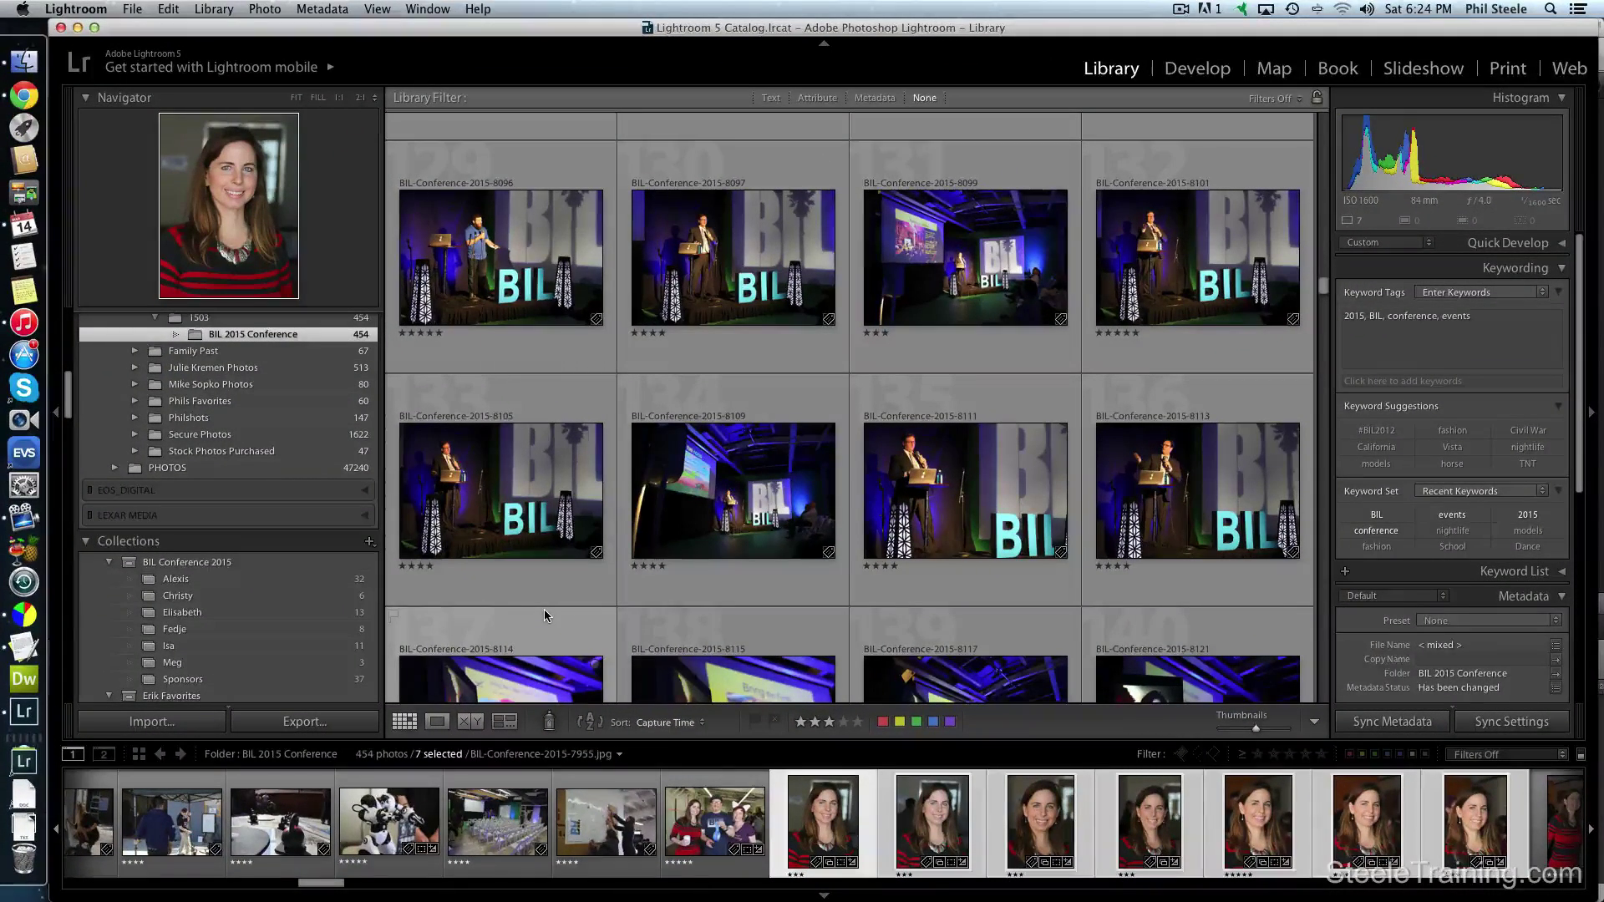
{"action": "mouse_move", "coordinate": [397, 594]}
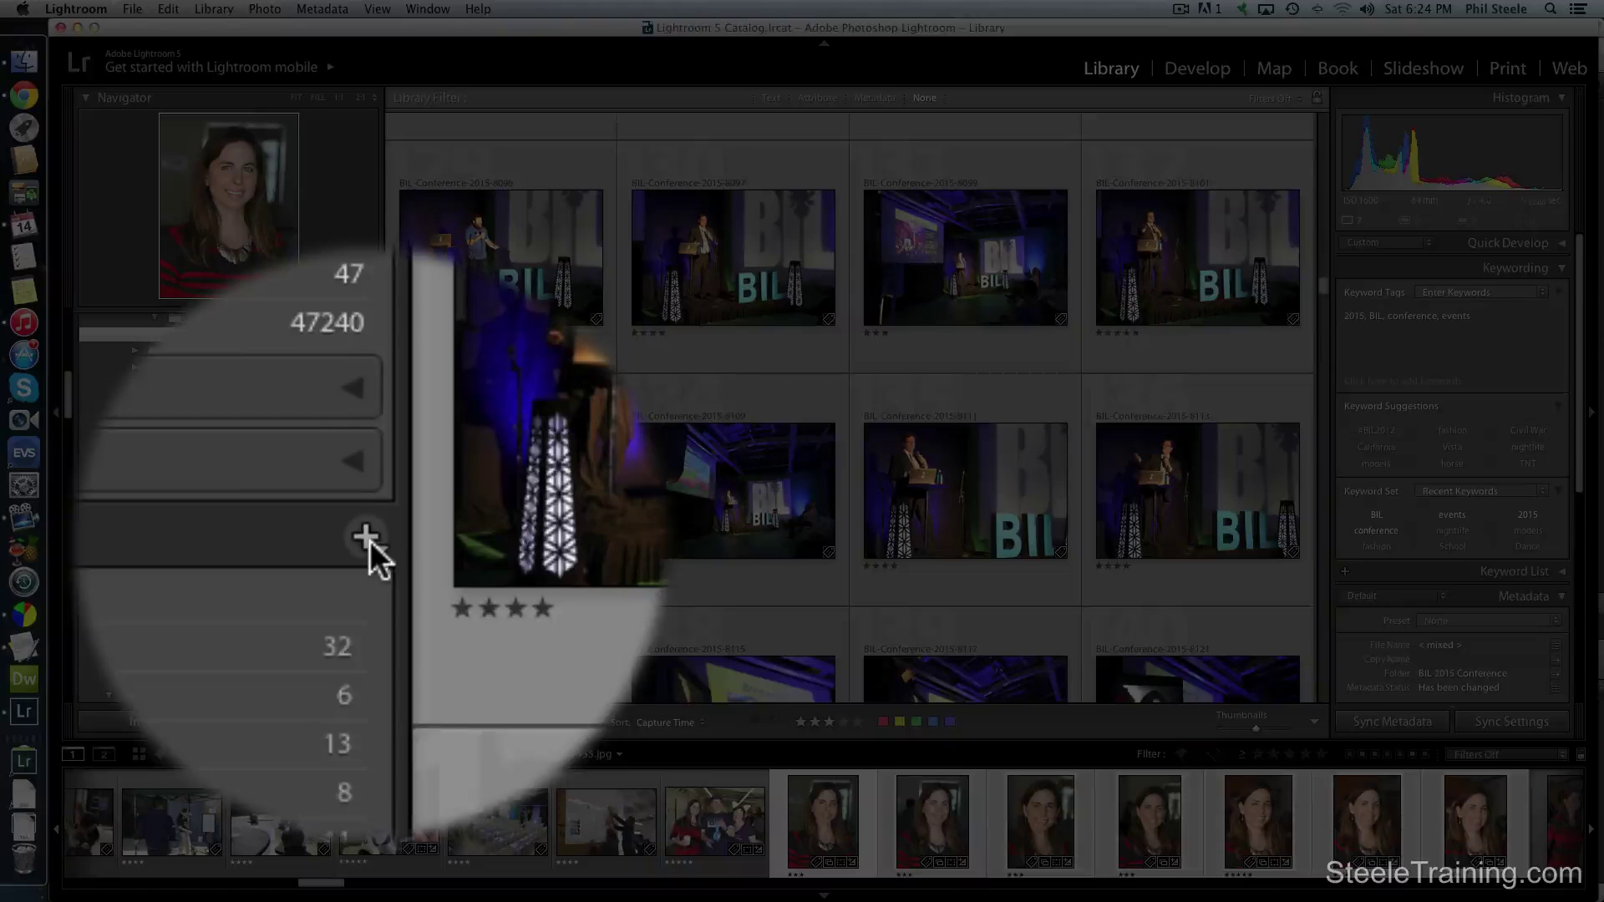
Step: Create an empty collection 'BIL 2015 Favorites' inside the BIL Conference 2015 collection set
{"action": "left_click", "coordinate": [370, 541]}
{"action": "left_click", "coordinate": [378, 558]}
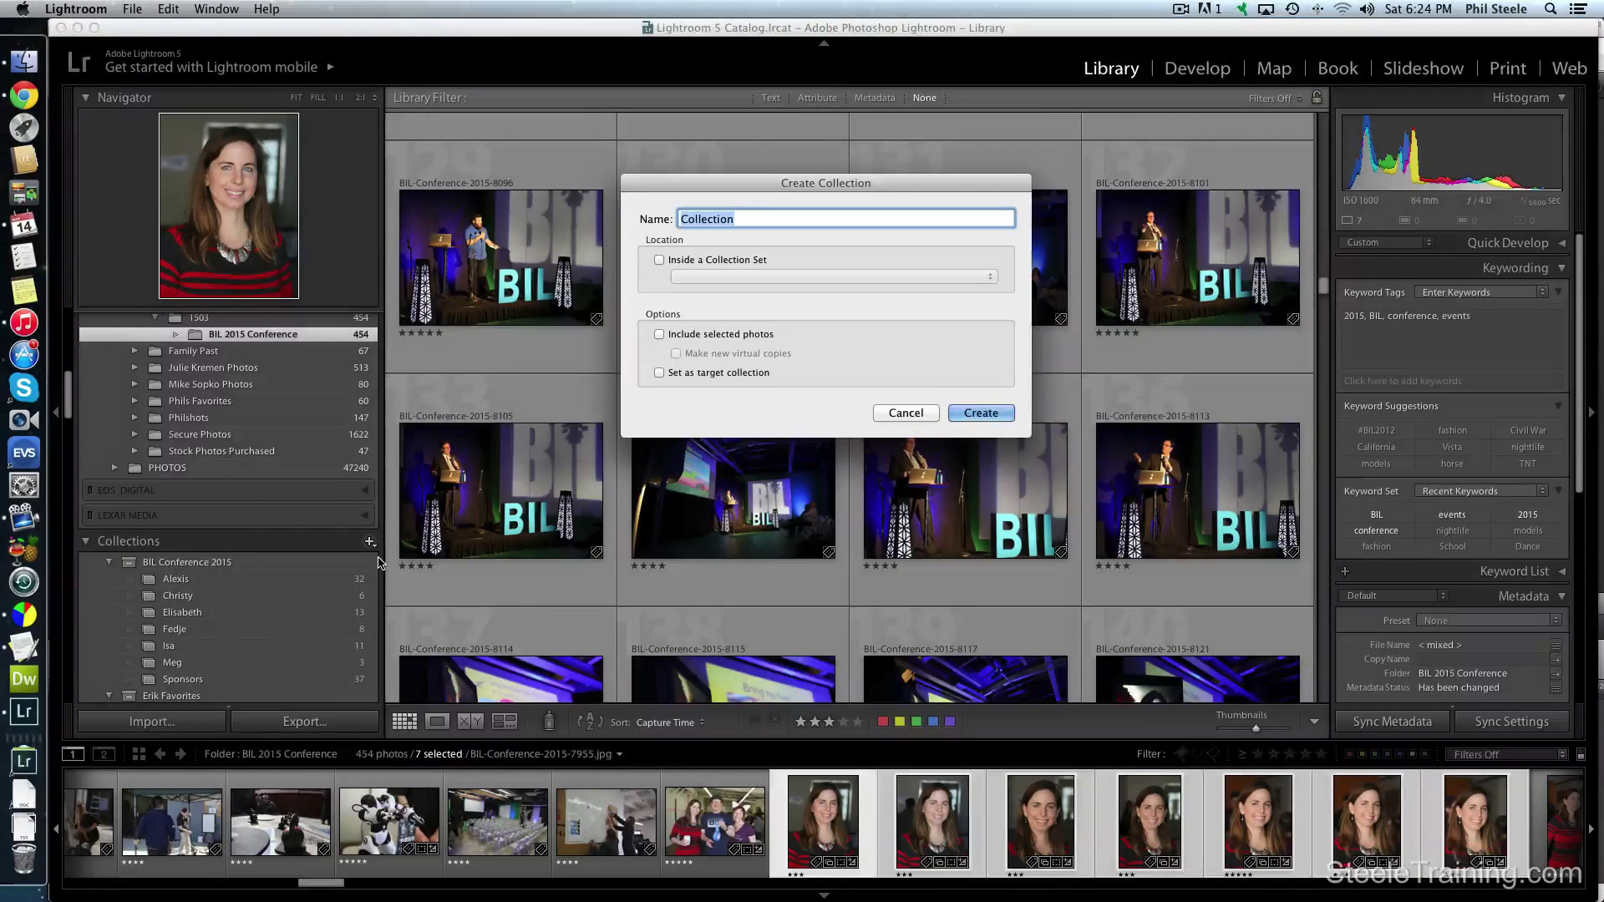
{"action": "type", "text": "BI"}
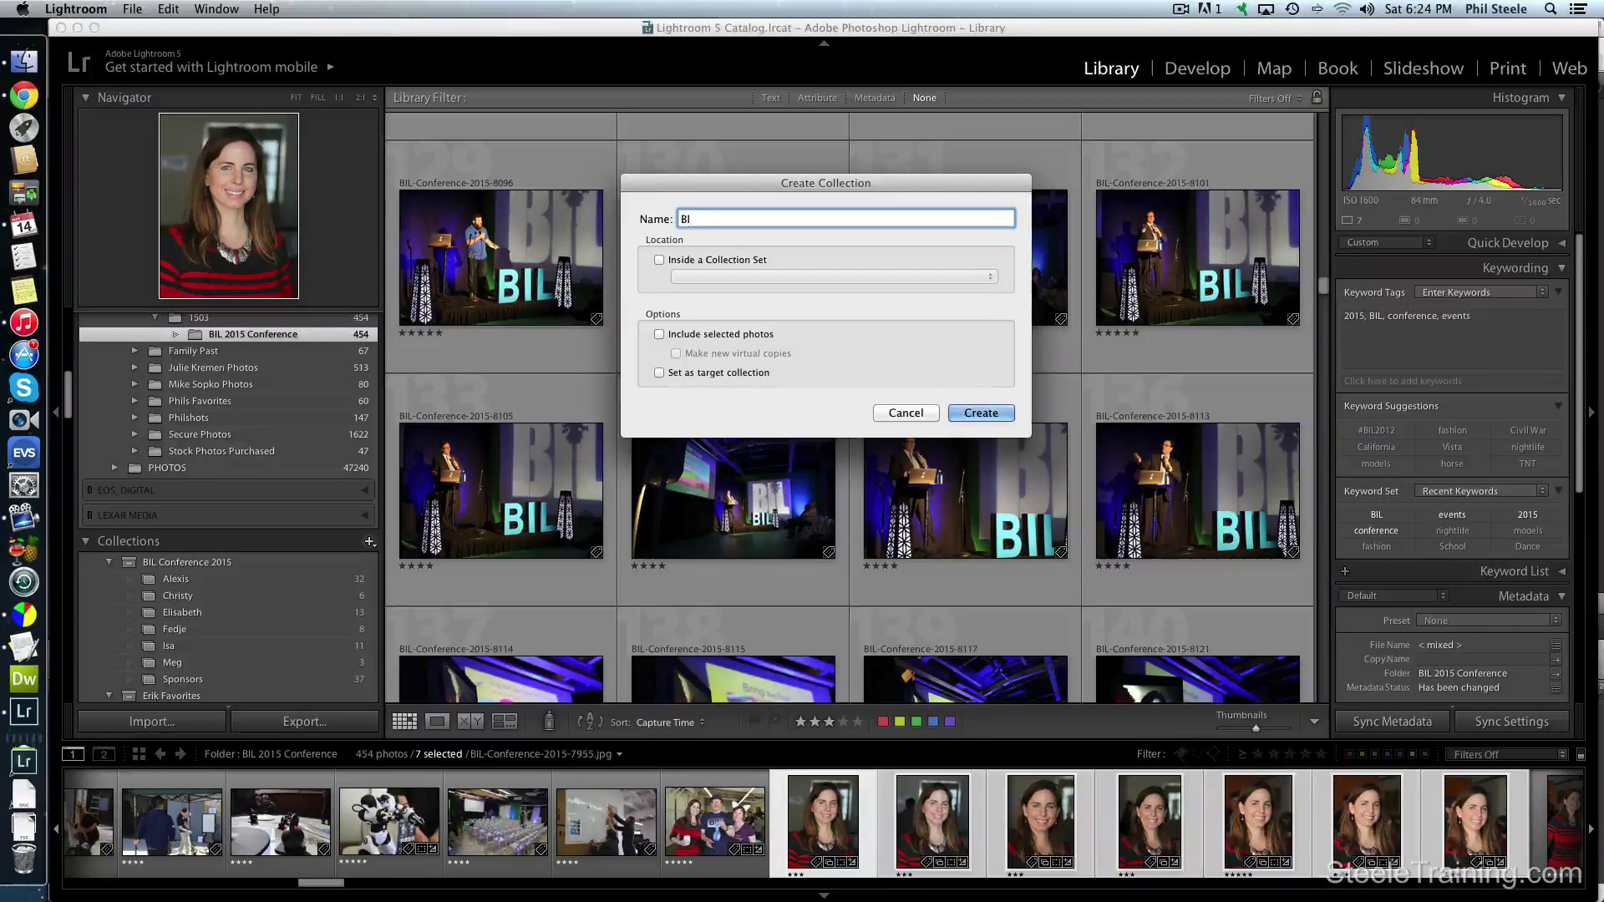
{"action": "type", "text": "L 2015 Favorites"}
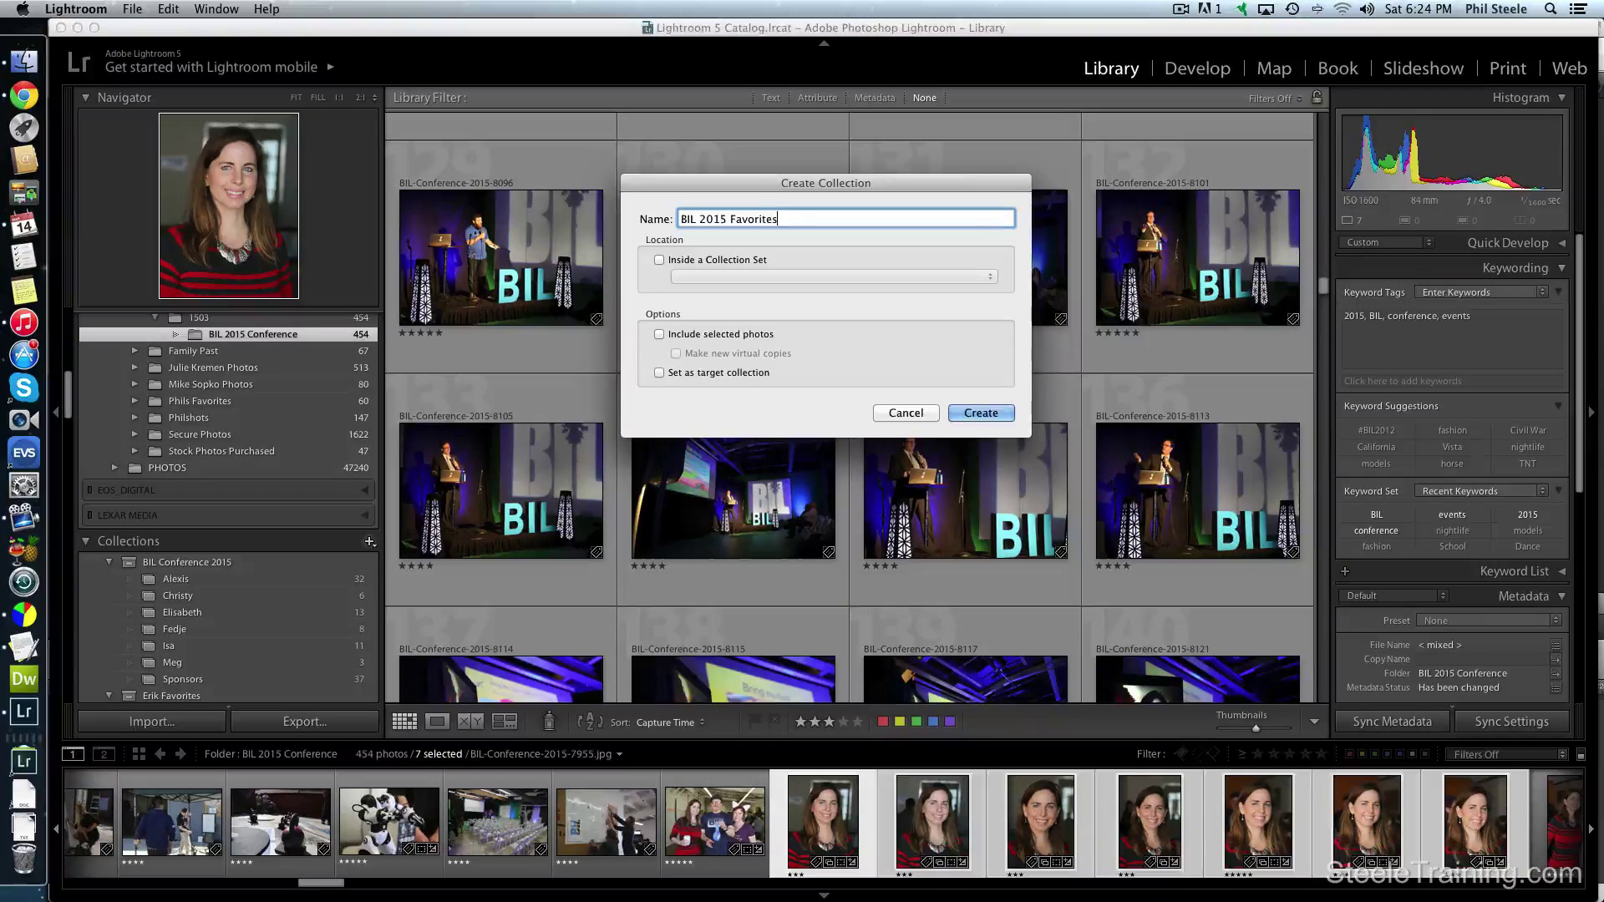
{"action": "left_click", "coordinate": [658, 260]}
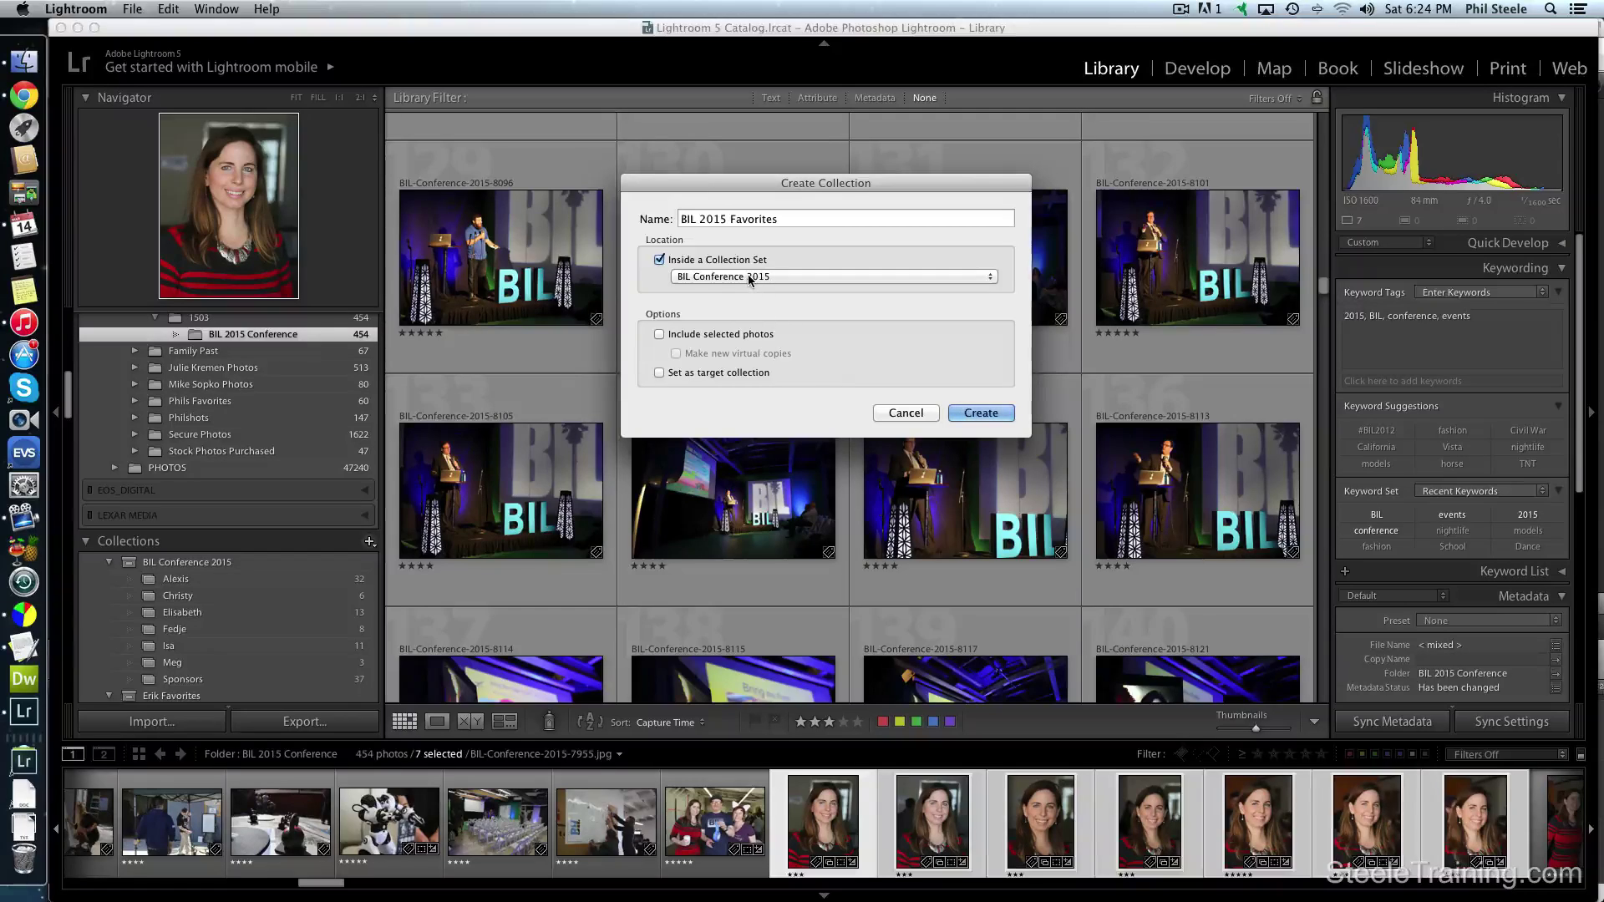
{"action": "left_click", "coordinate": [988, 415]}
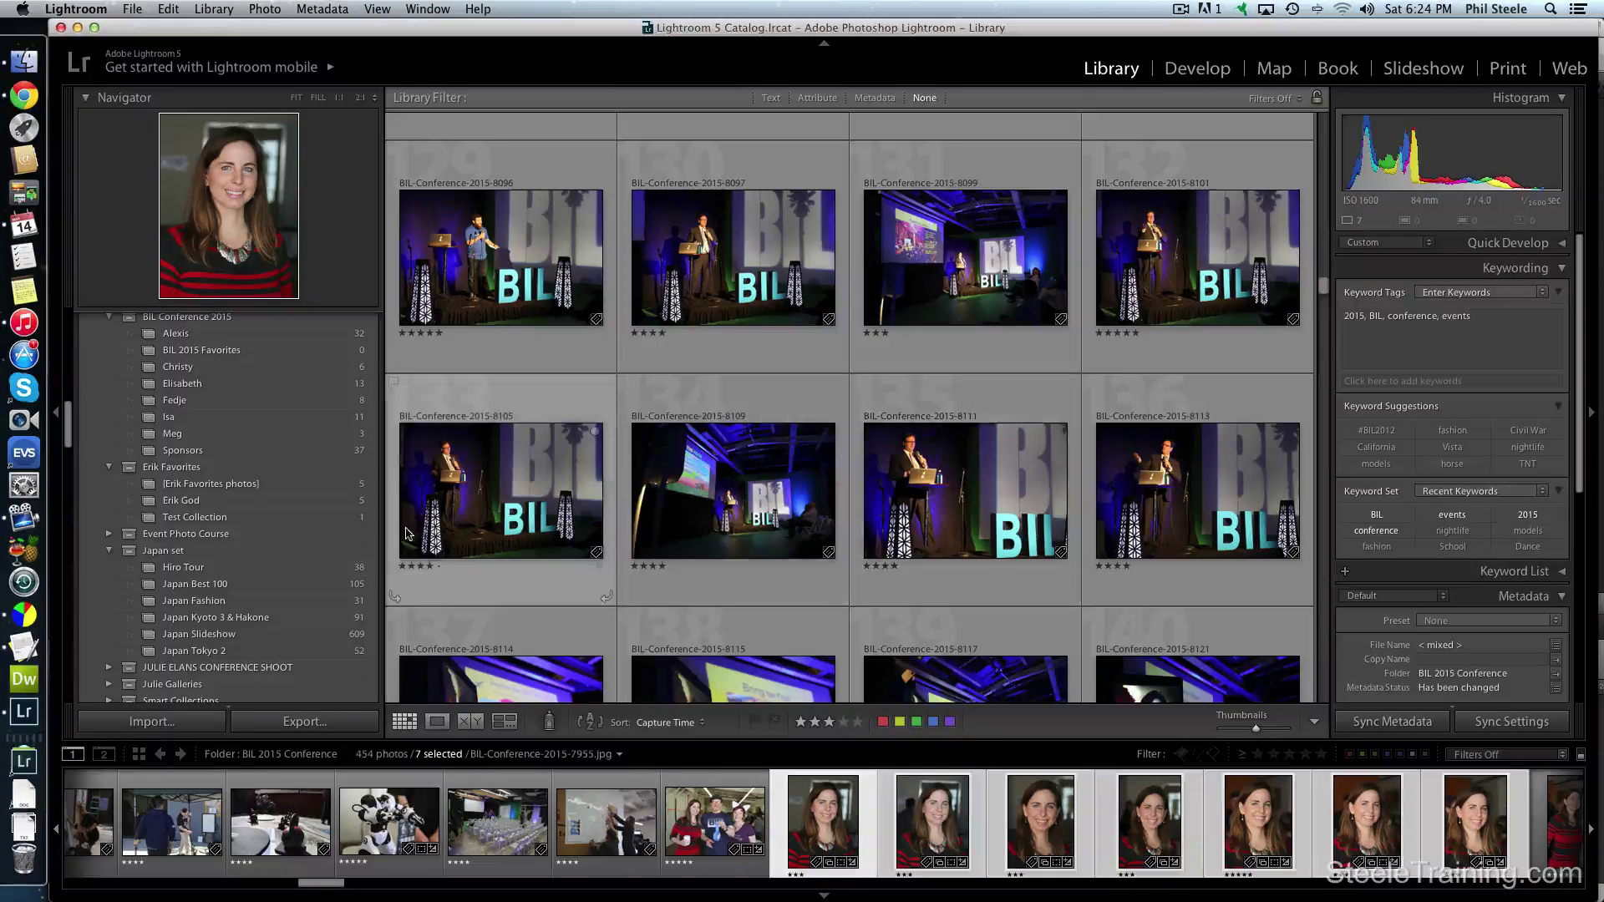
{"action": "scroll", "coordinate": [303, 593], "scroll_direction": "down", "scroll_amount": 5}
{"action": "scroll", "coordinate": [298, 591], "scroll_direction": "up", "scroll_amount": 10}
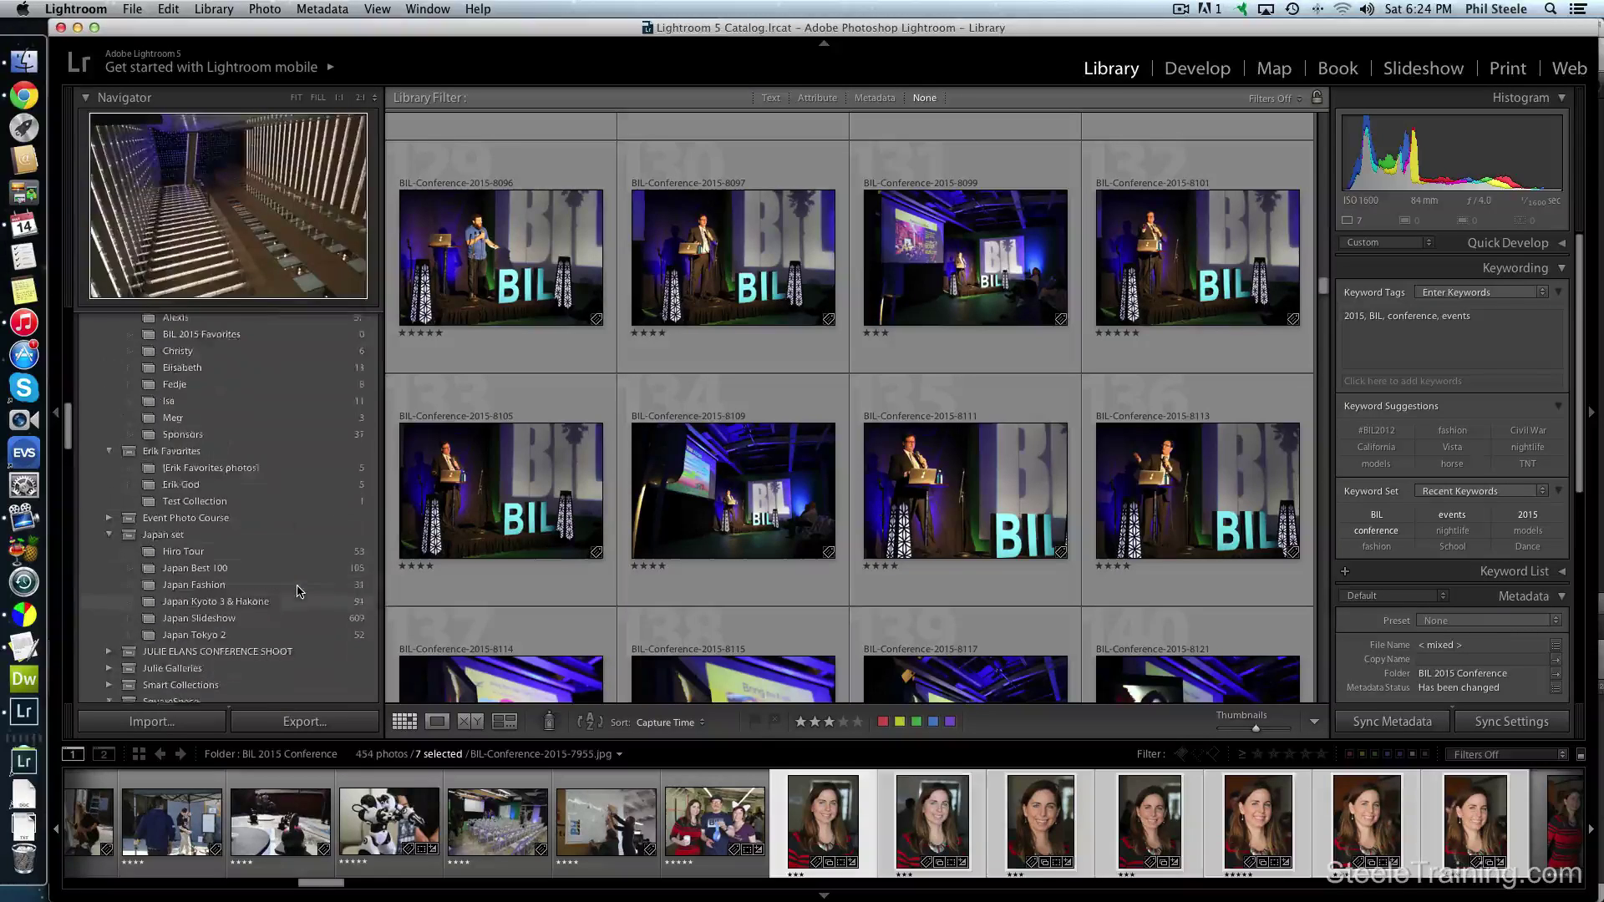
{"action": "left_click", "coordinate": [368, 619]}
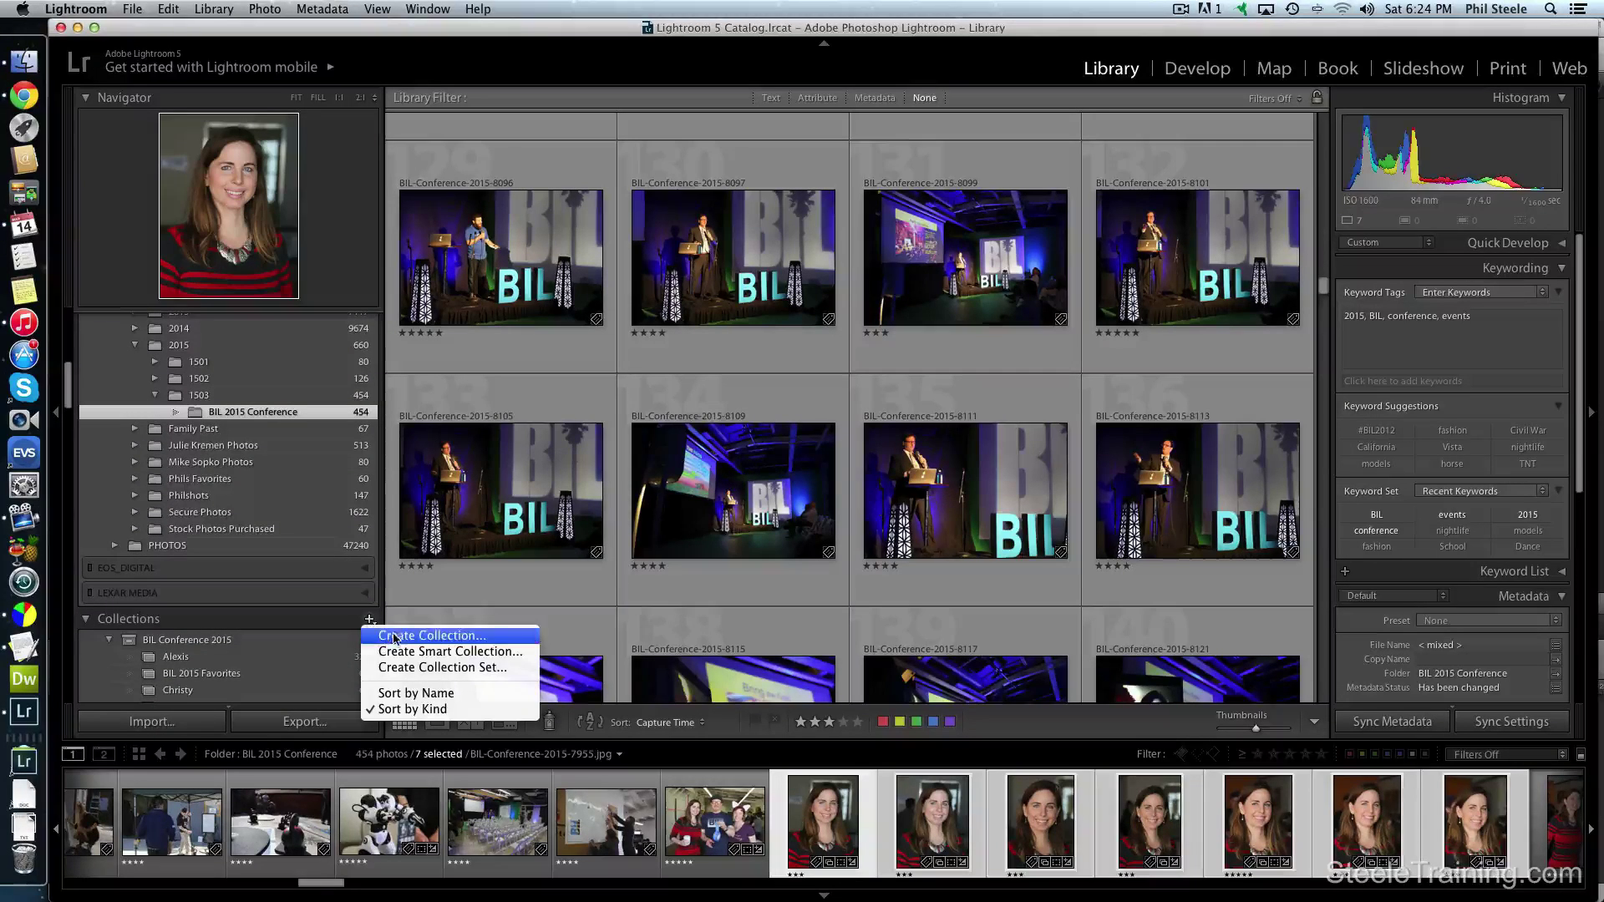
Step: Create a second collection, 'BIL 2015 Large', inside the BIL Conference 2015 set
{"action": "left_click", "coordinate": [397, 635]}
{"action": "type", "text": "B"}
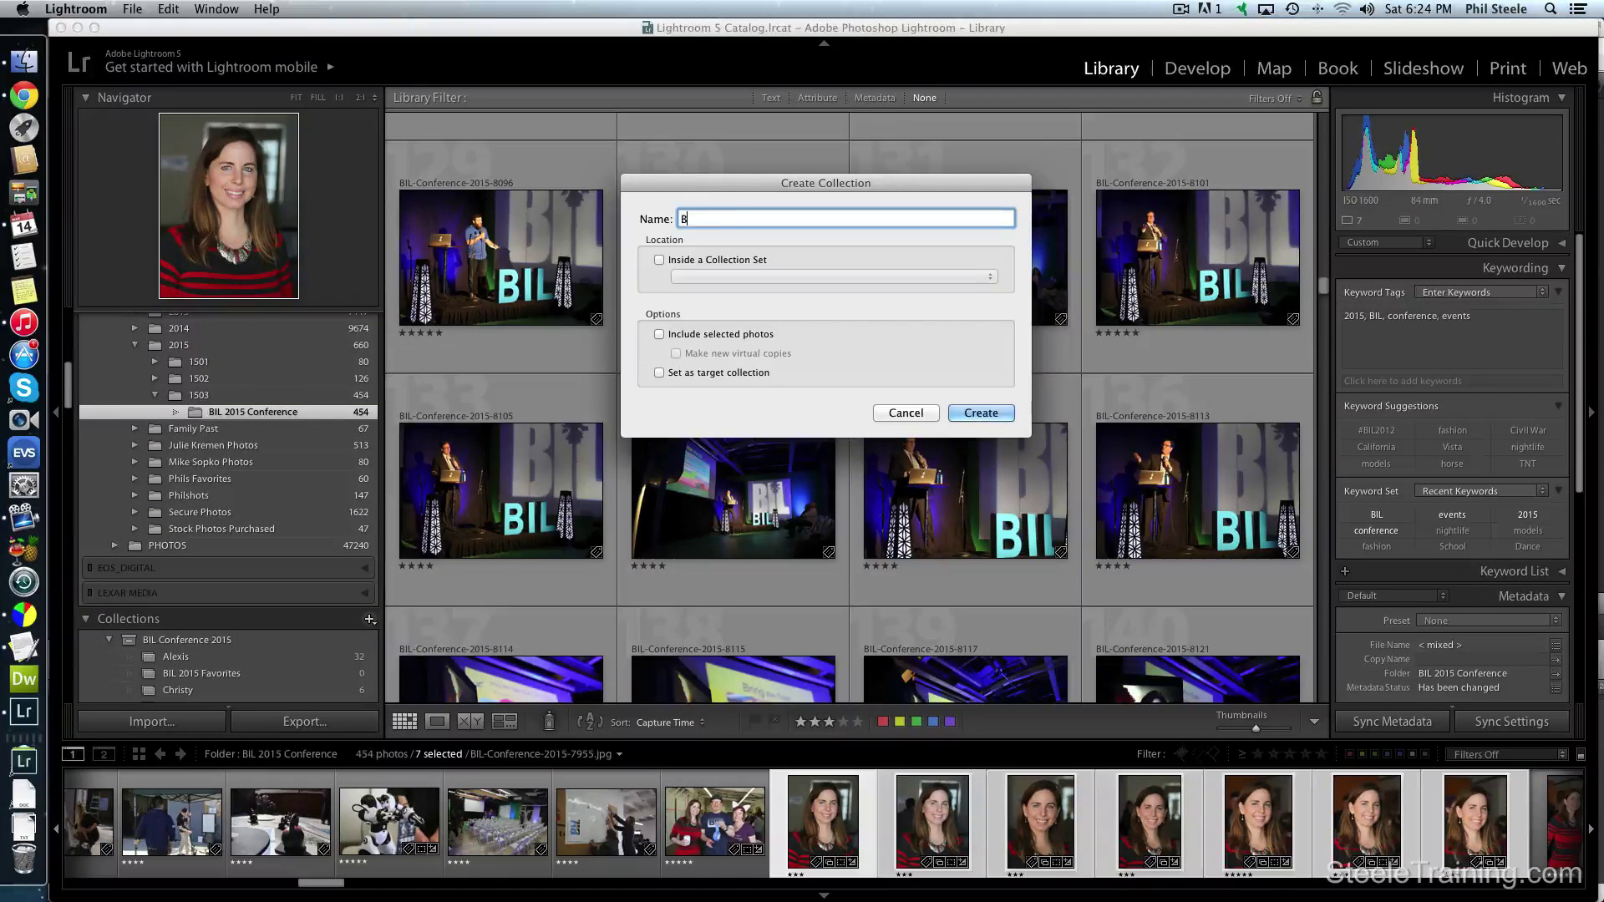
{"action": "type", "text": "IL 2015 Large"}
{"action": "left_click", "coordinate": [659, 260]}
{"action": "left_click", "coordinate": [973, 415]}
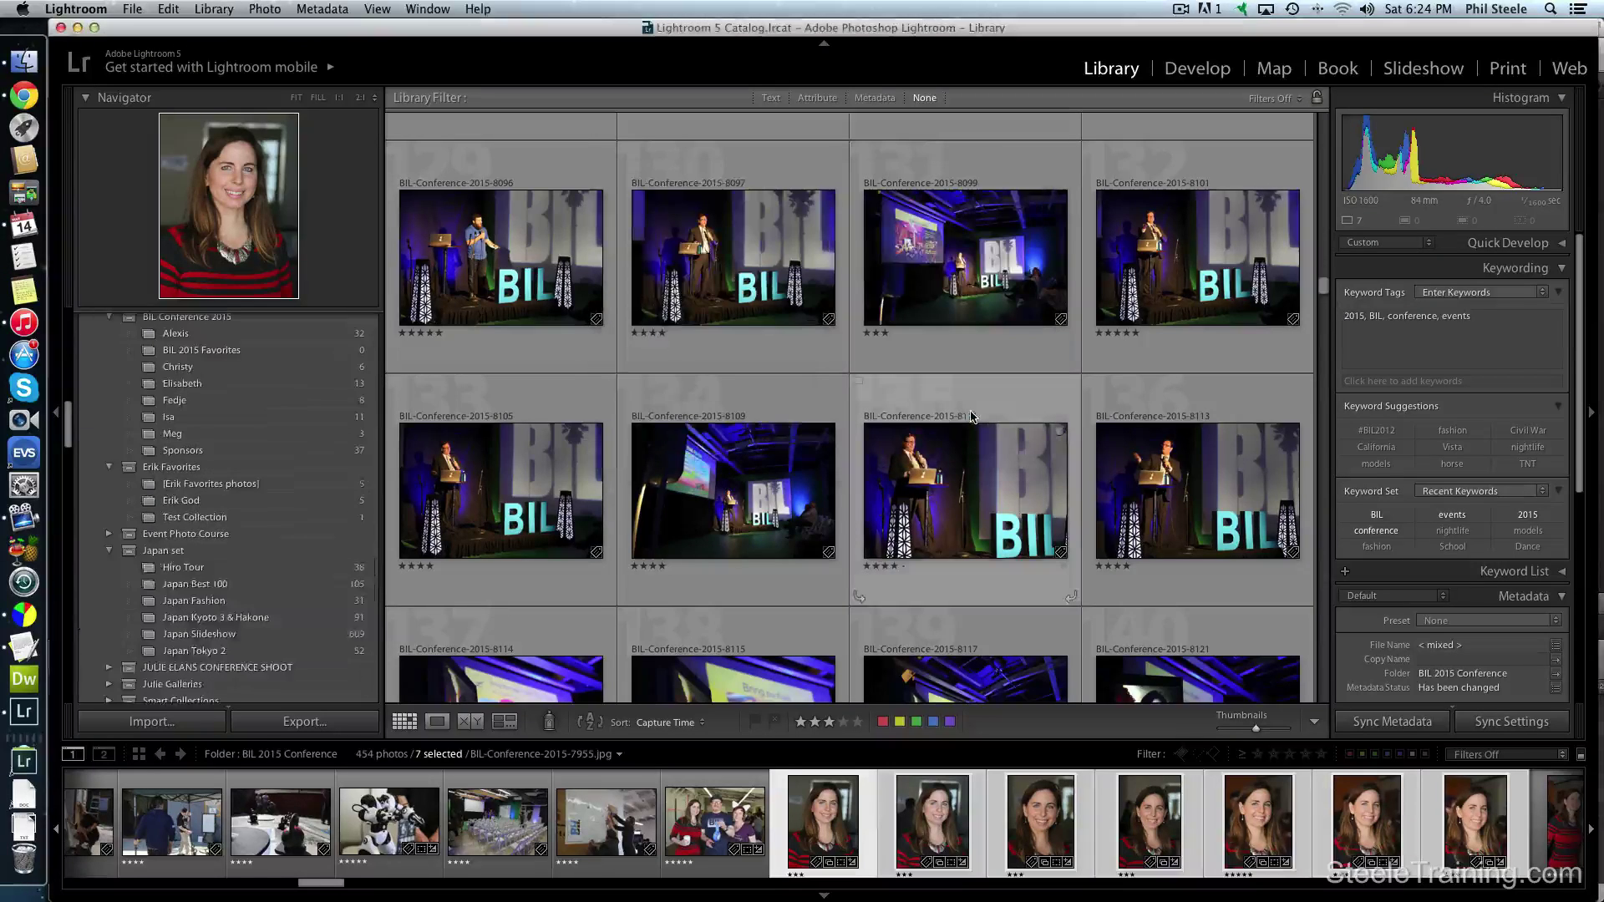
{"action": "scroll", "coordinate": [251, 501], "scroll_direction": "up", "scroll_amount": 3}
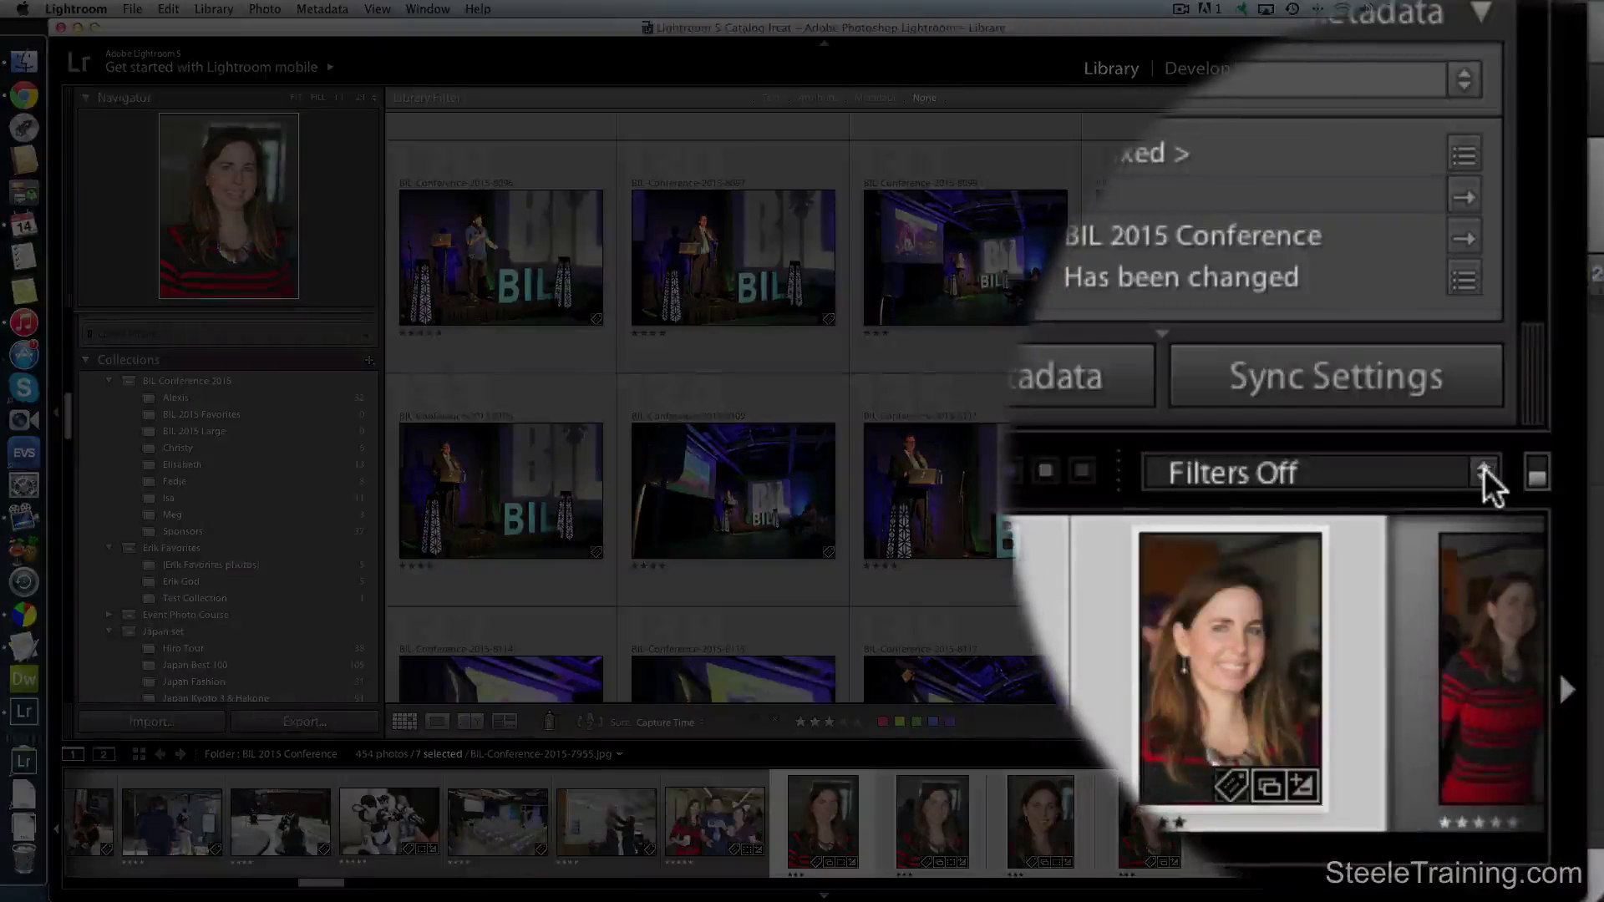
Step: Filter the filmstrip to show only photos rated four stars or higher
{"action": "left_click", "coordinate": [1486, 472]}
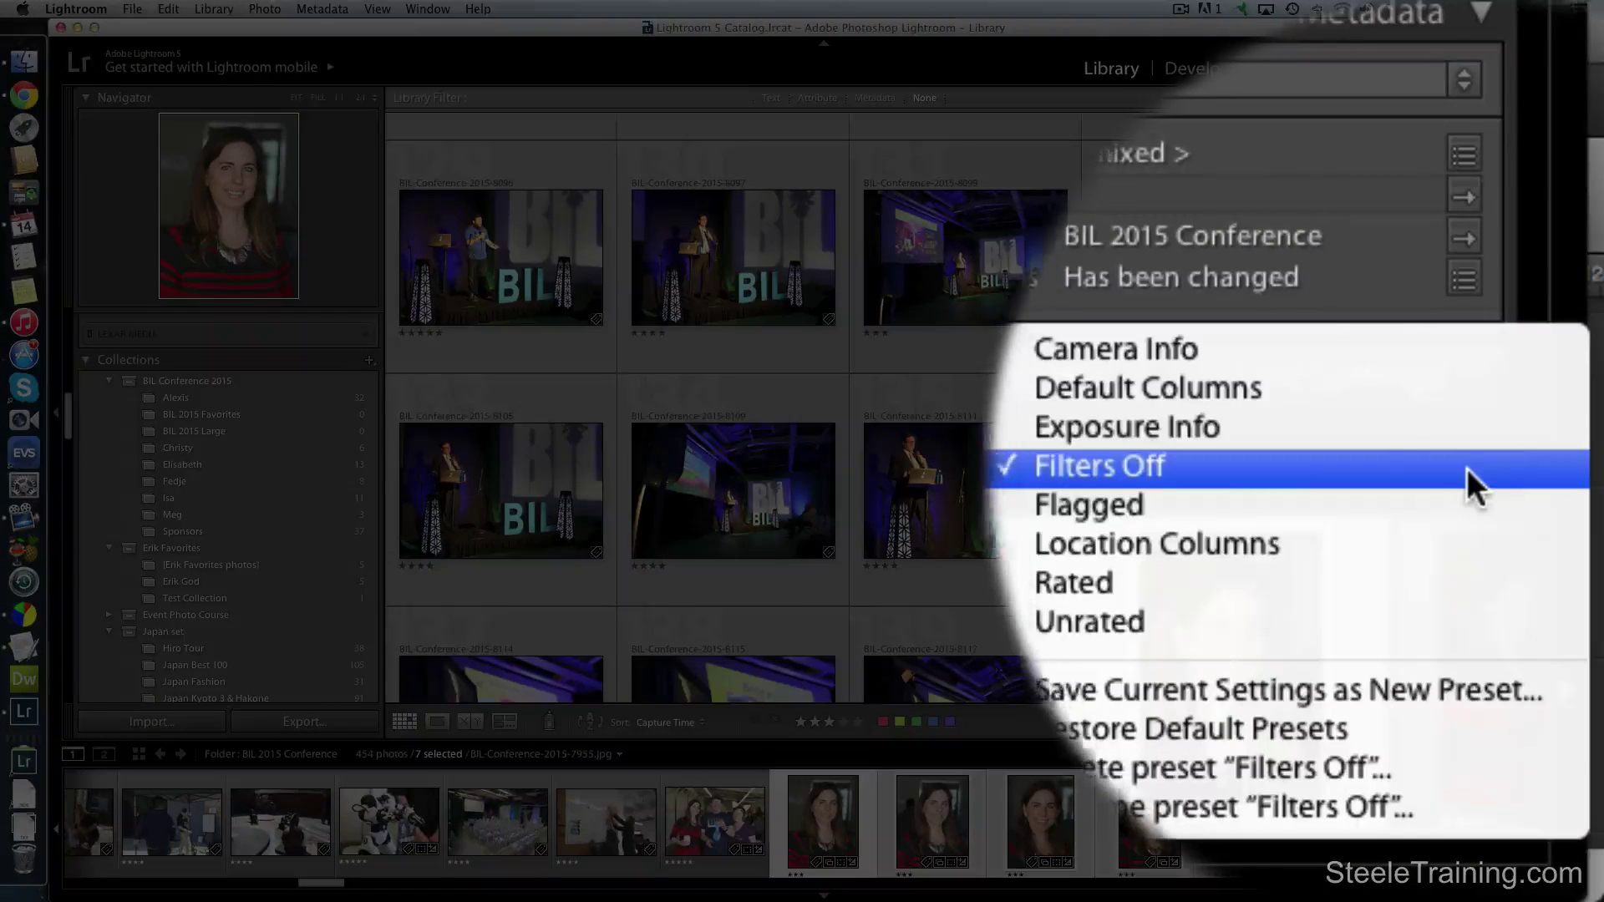
{"action": "key", "text": "Escape"}
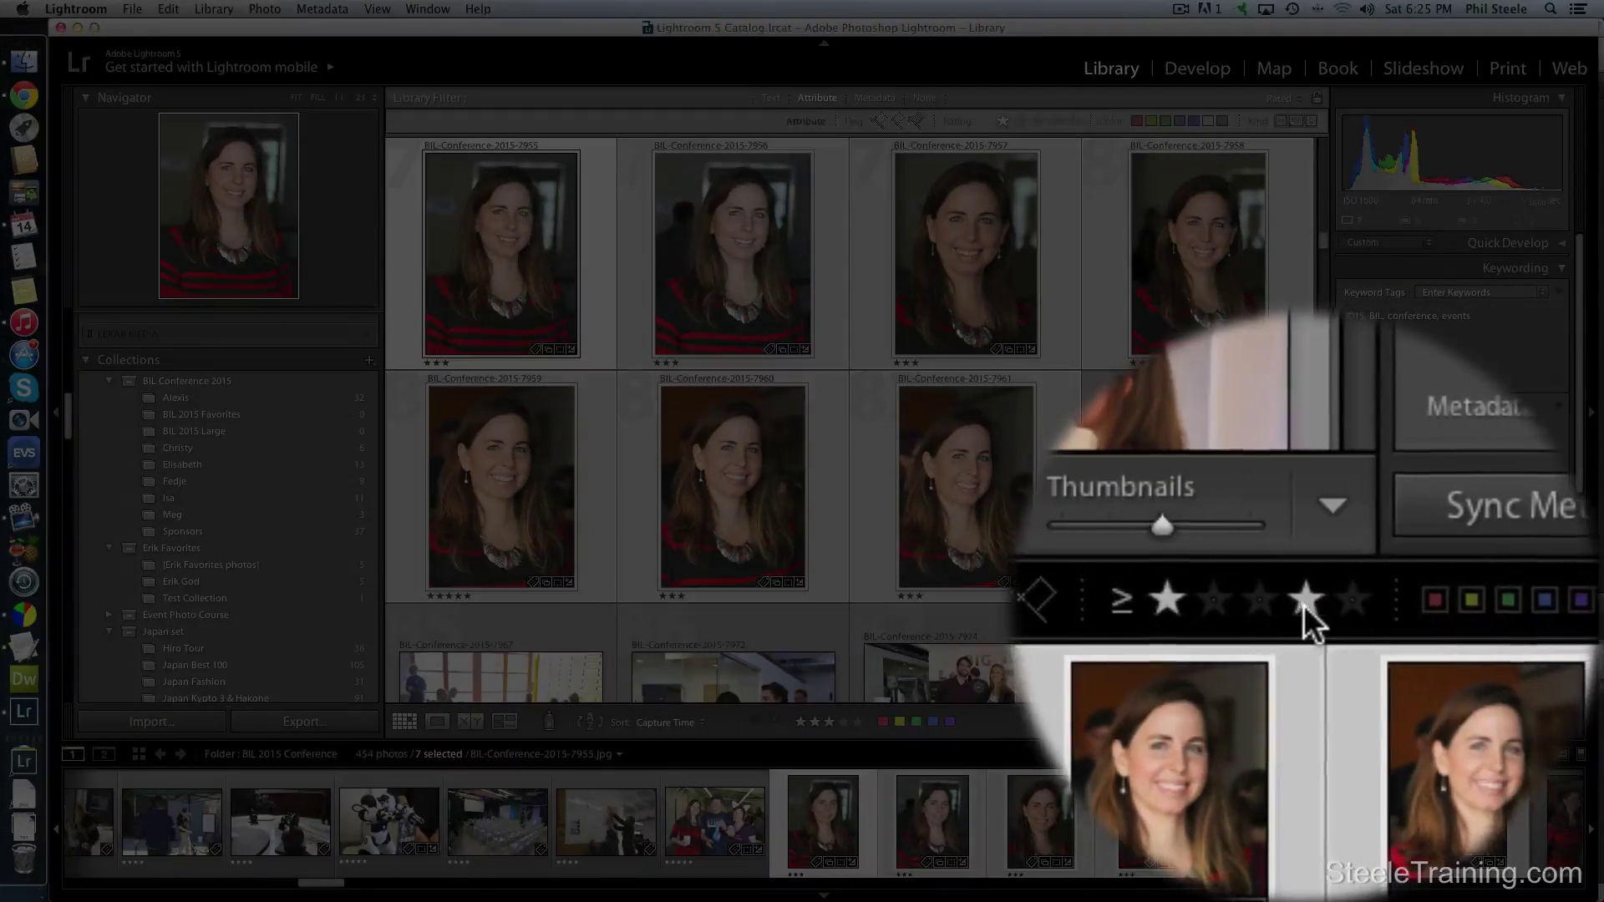
{"action": "left_click", "coordinate": [1305, 755]}
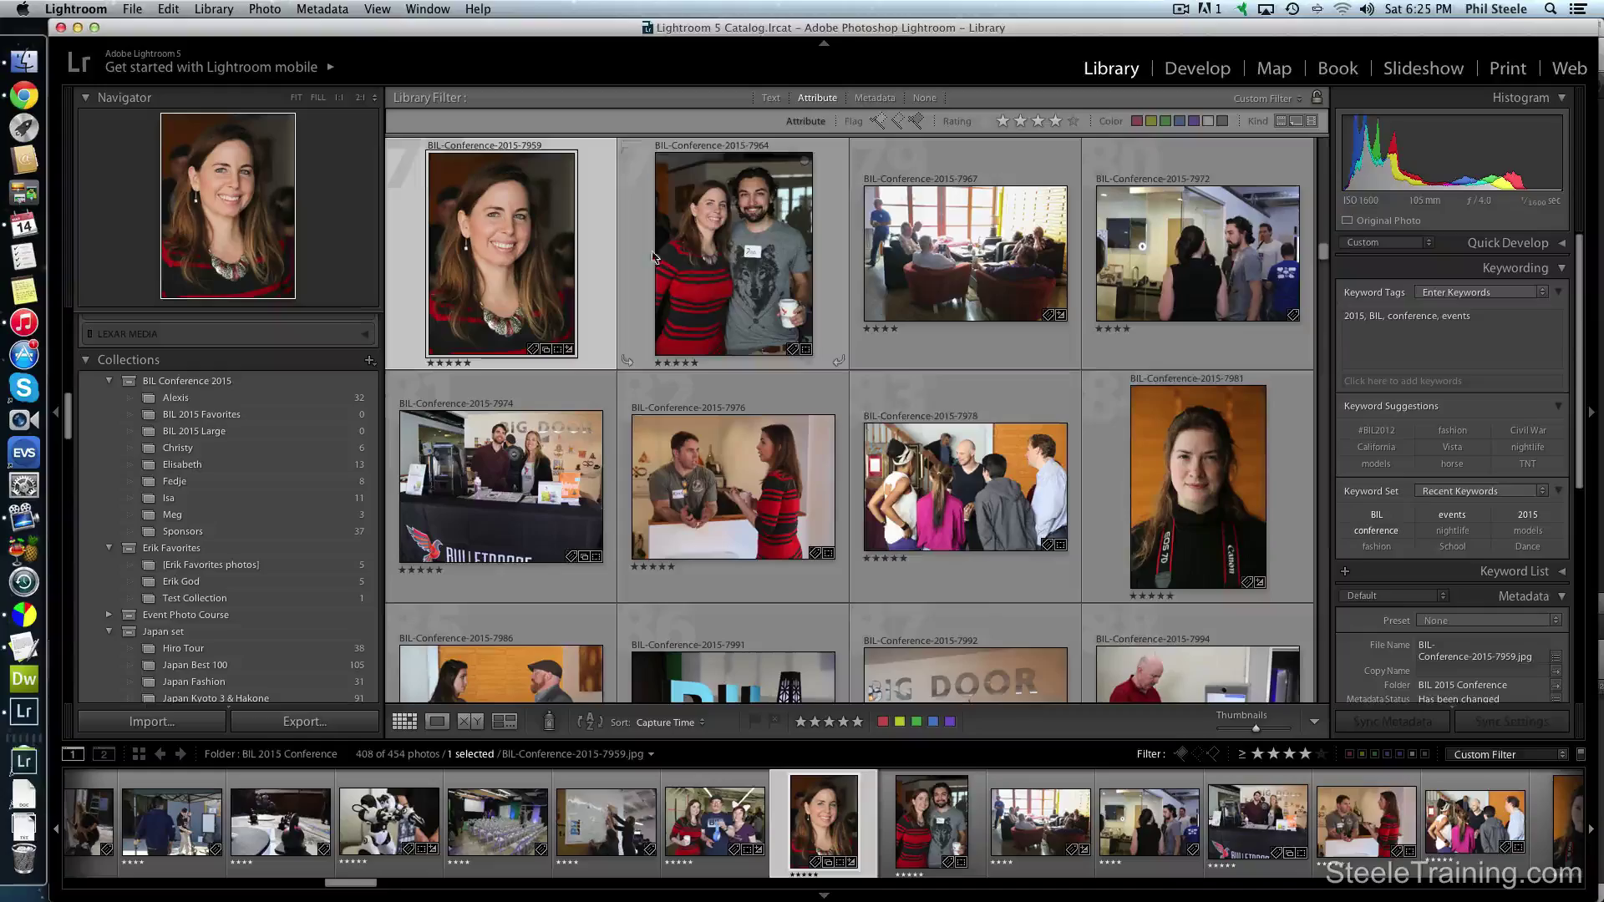
Step: Select all 408 filtered photos, add them to BIL 2015 Large, then deselect
{"action": "scroll", "coordinate": [1316, 253], "scroll_direction": "up", "scroll_amount": 10}
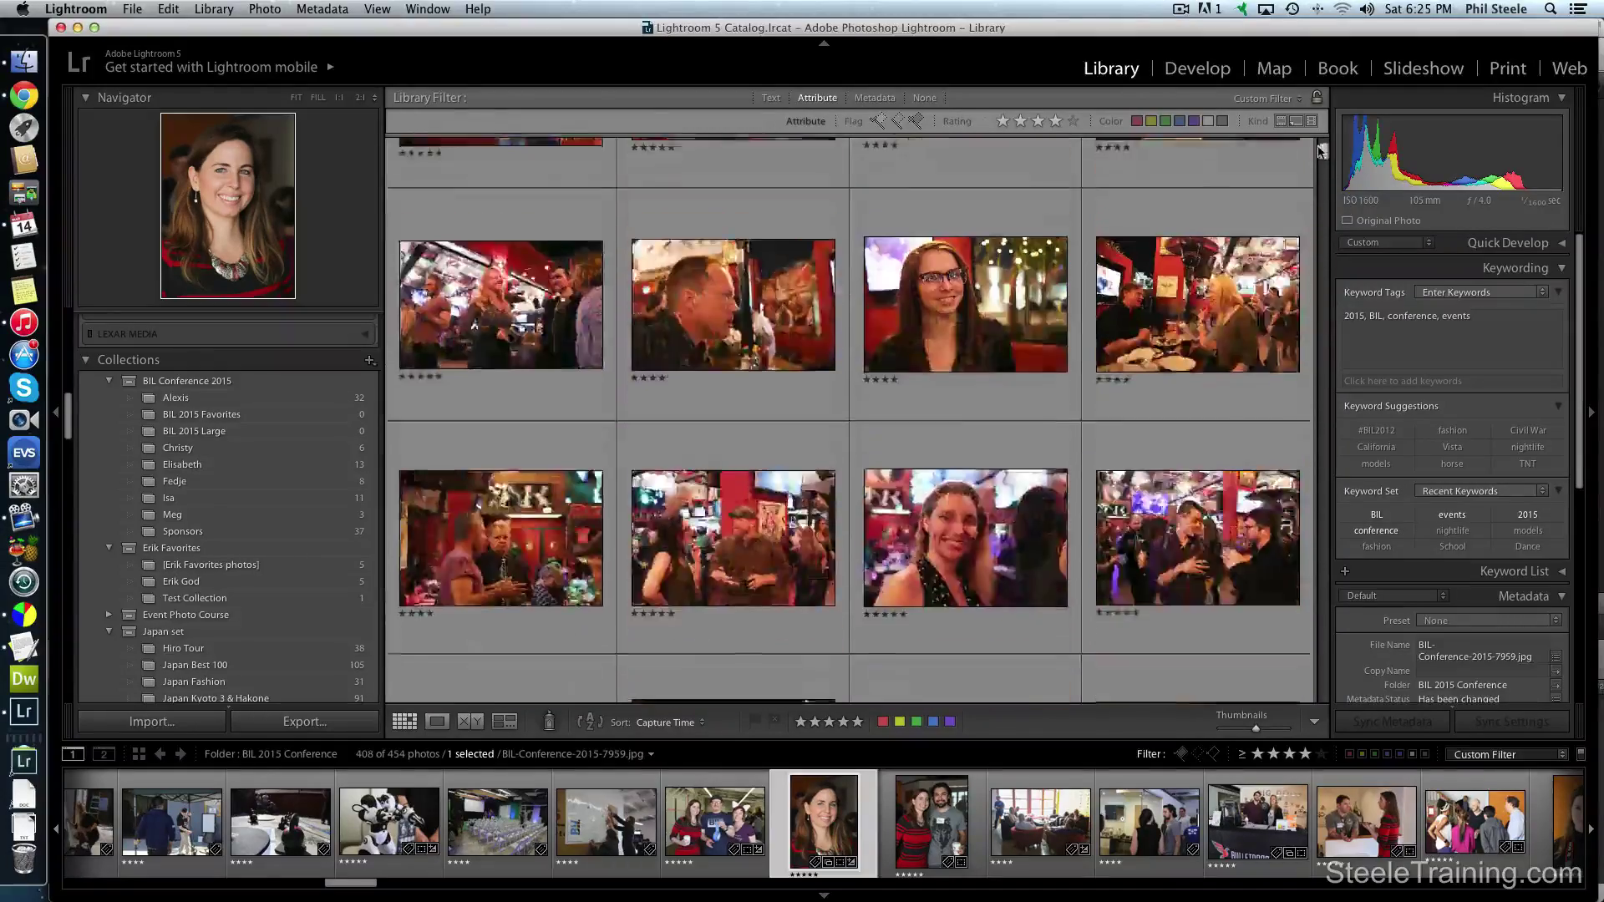
{"action": "left_click", "coordinate": [524, 275]}
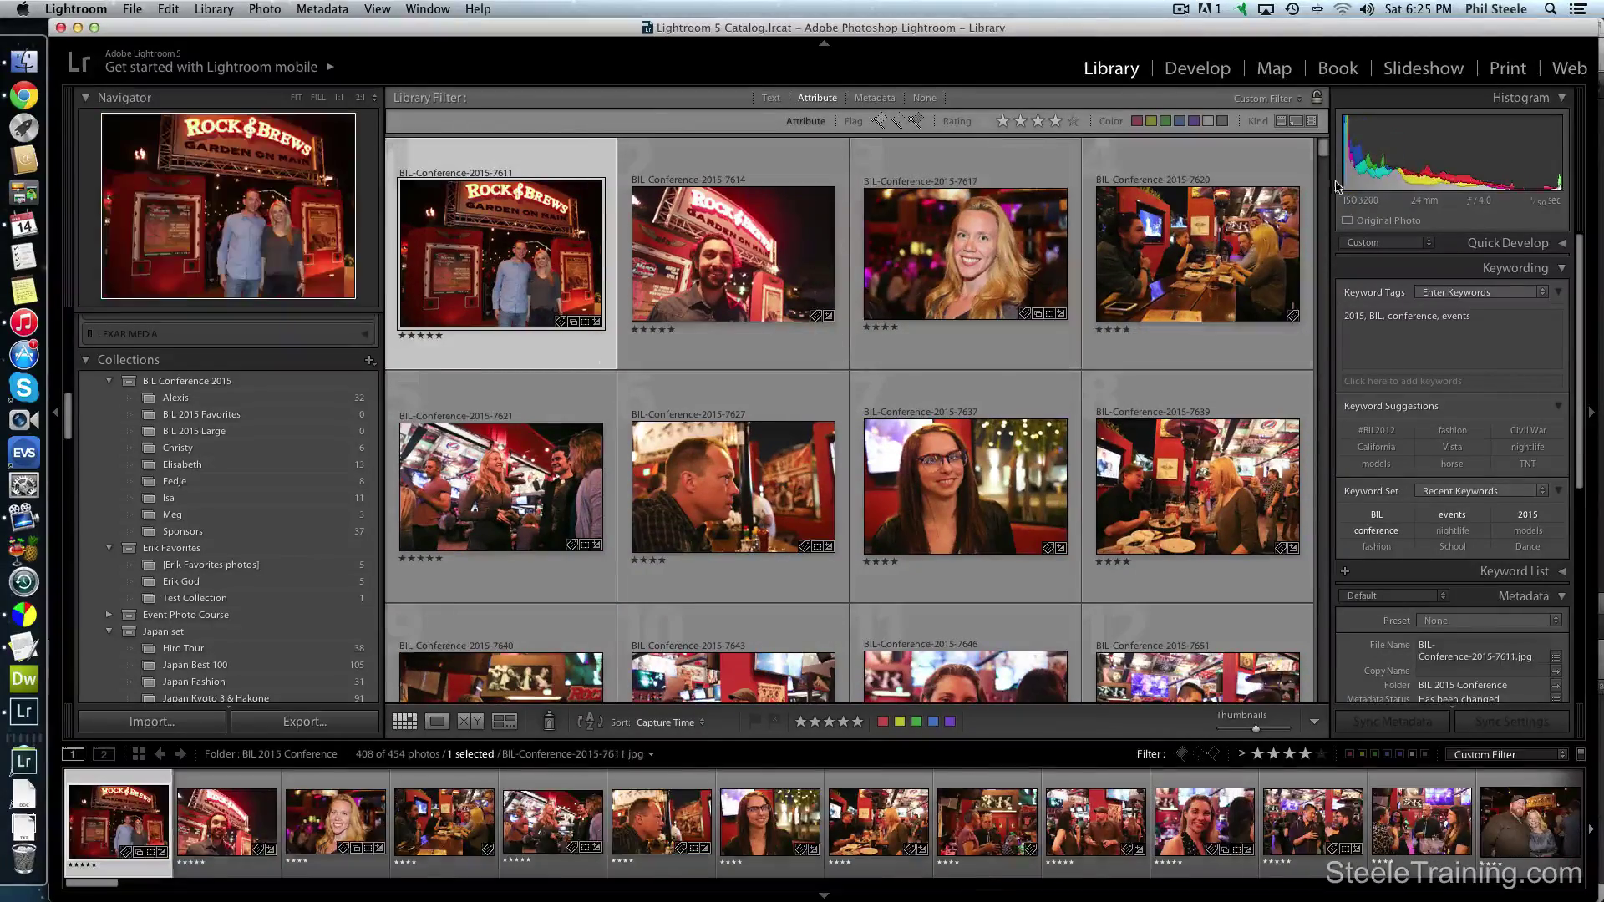
{"action": "left_click_drag", "start_coordinate": [1324, 151], "coordinate": [1320, 693]}
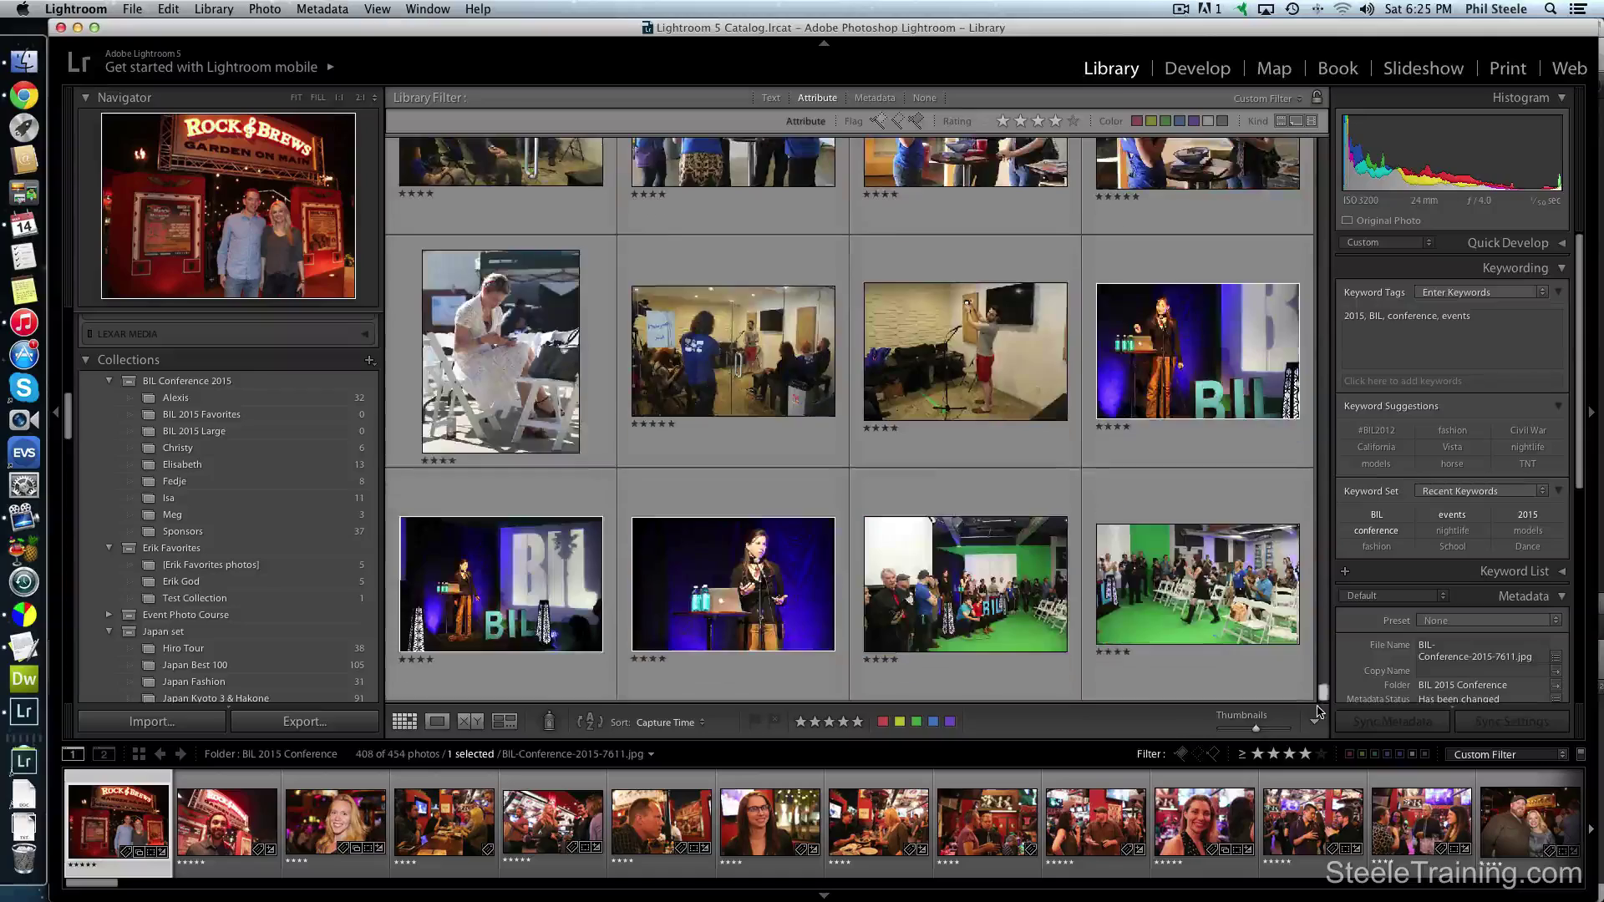
{"action": "left_click", "coordinate": [1209, 595], "text": "shift"}
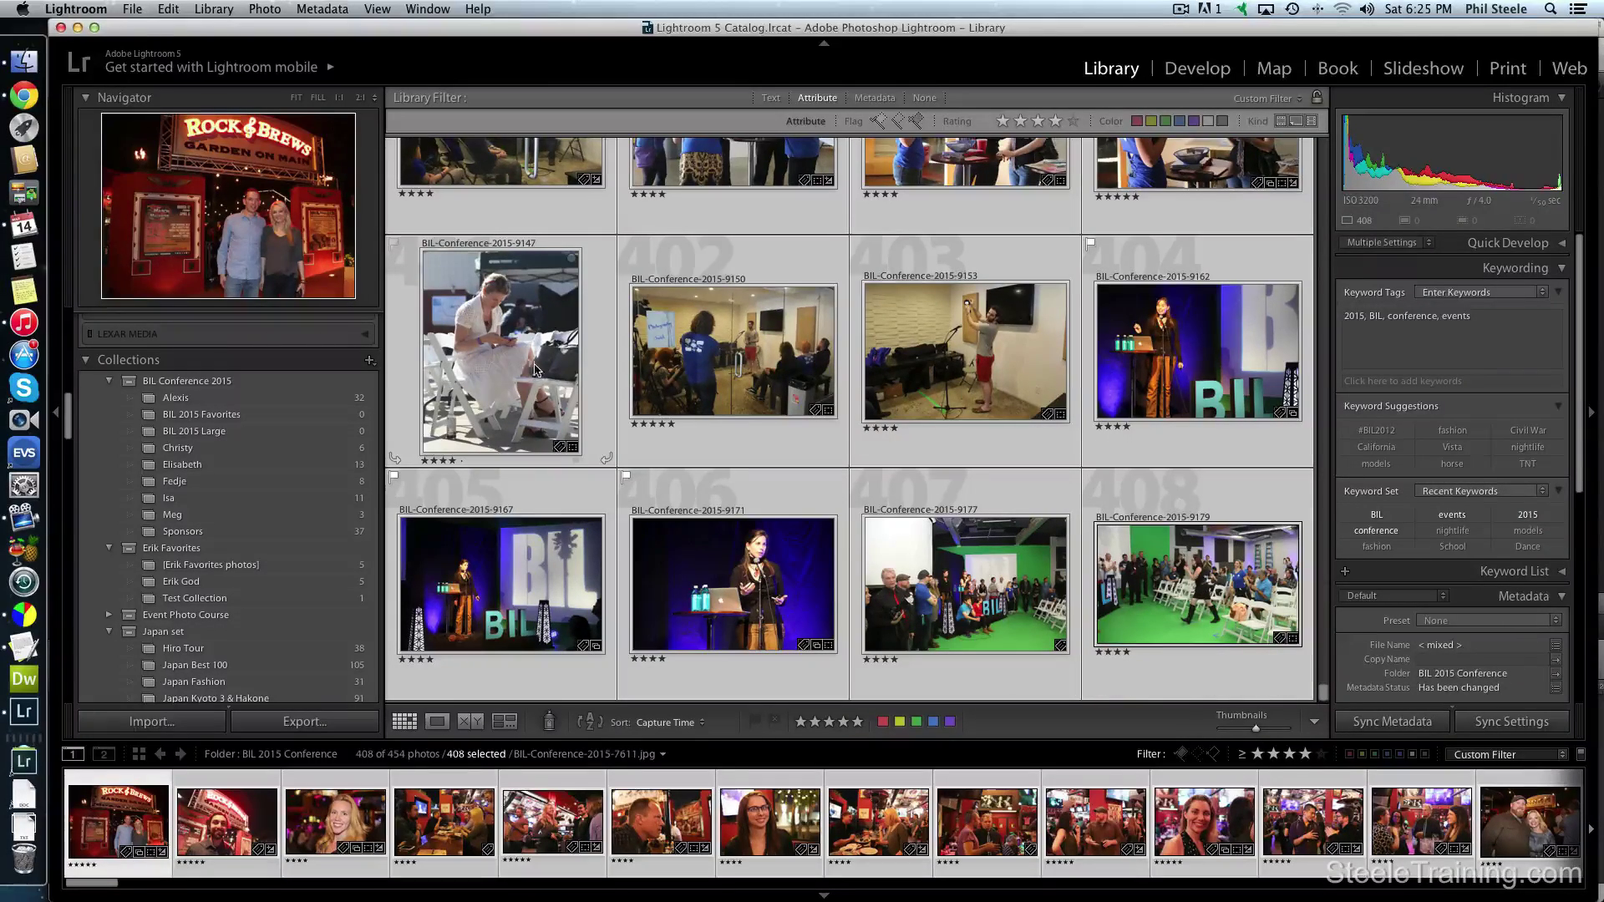
{"action": "left_click_drag", "start_coordinate": [508, 351], "coordinate": [247, 440]}
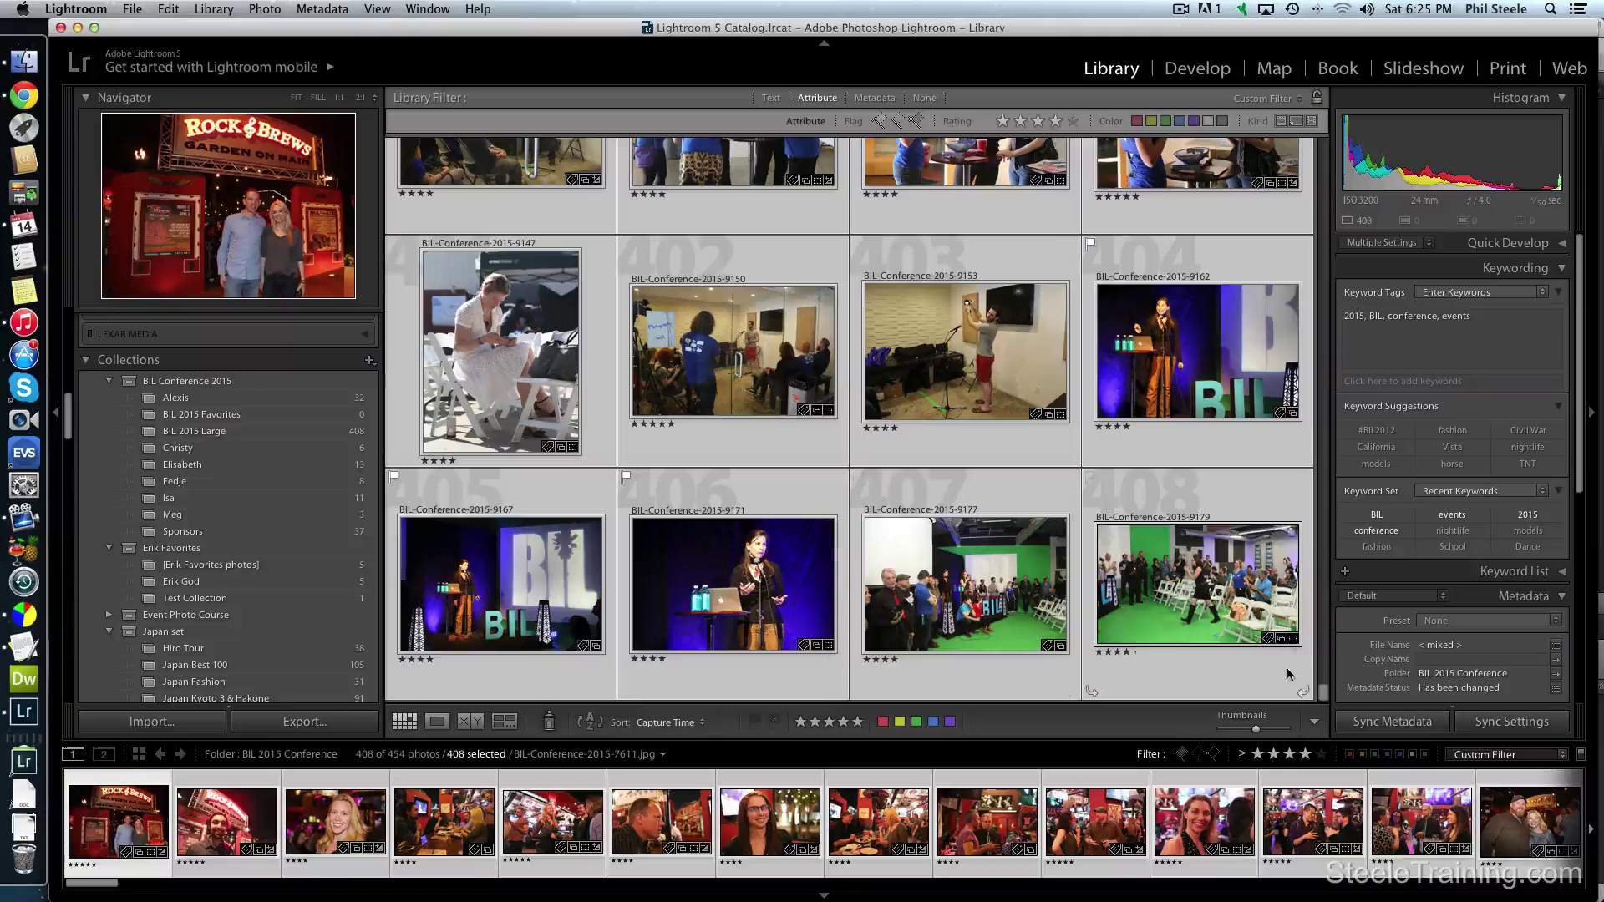
{"action": "left_click_drag", "start_coordinate": [1259, 733], "coordinate": [1252, 727]}
{"action": "scroll", "coordinate": [1192, 637], "scroll_direction": "down", "scroll_amount": 5}
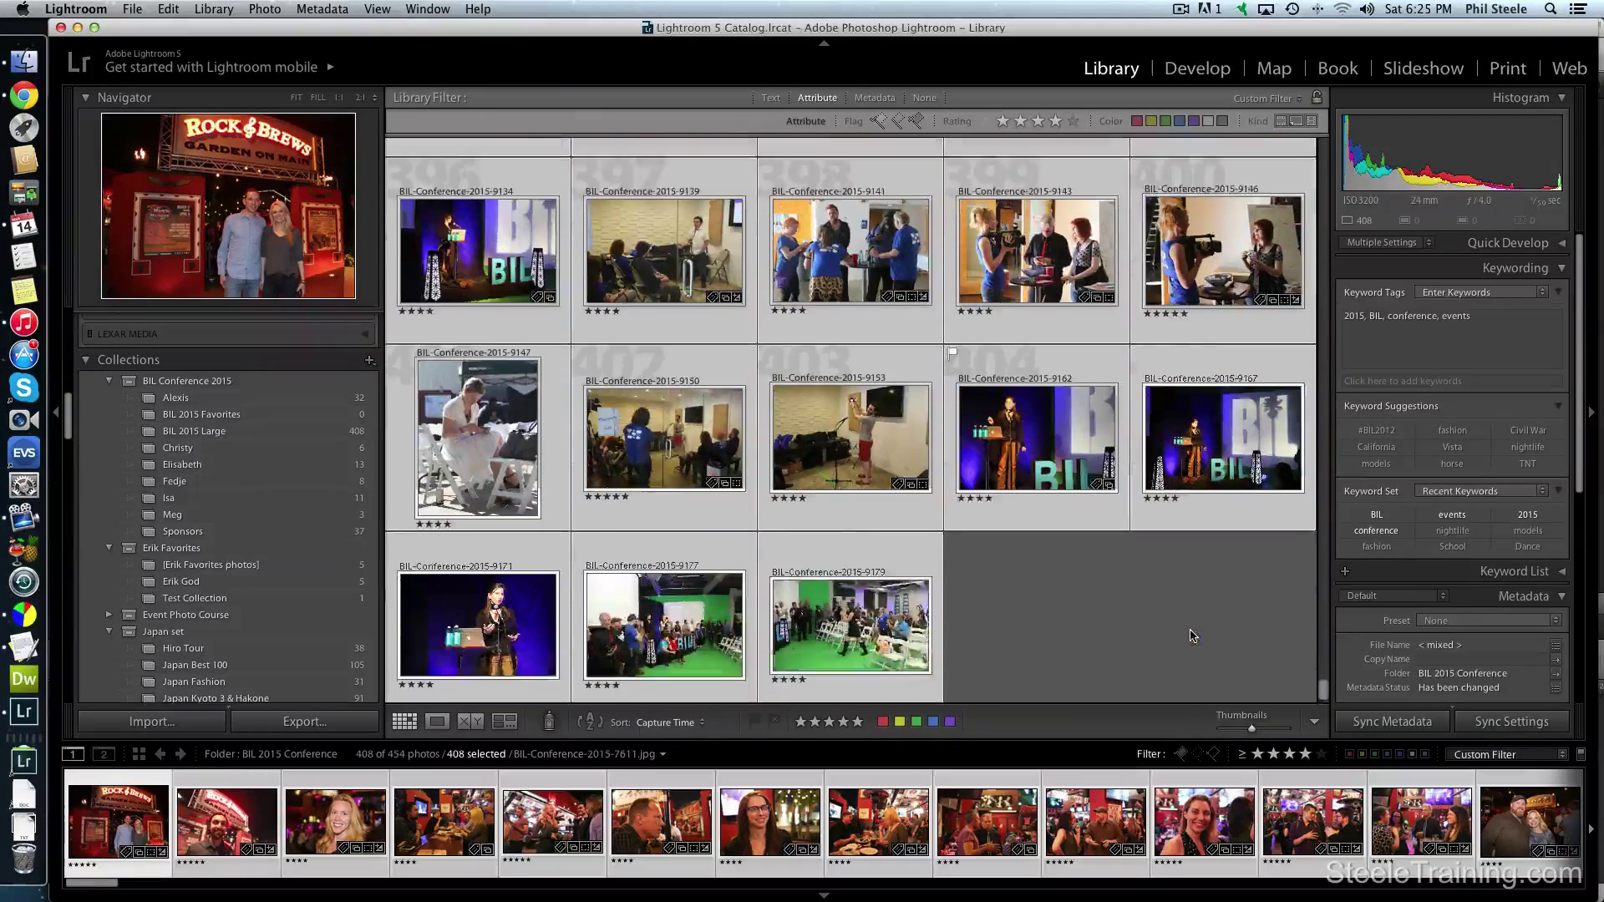
{"action": "left_click", "coordinate": [1124, 612]}
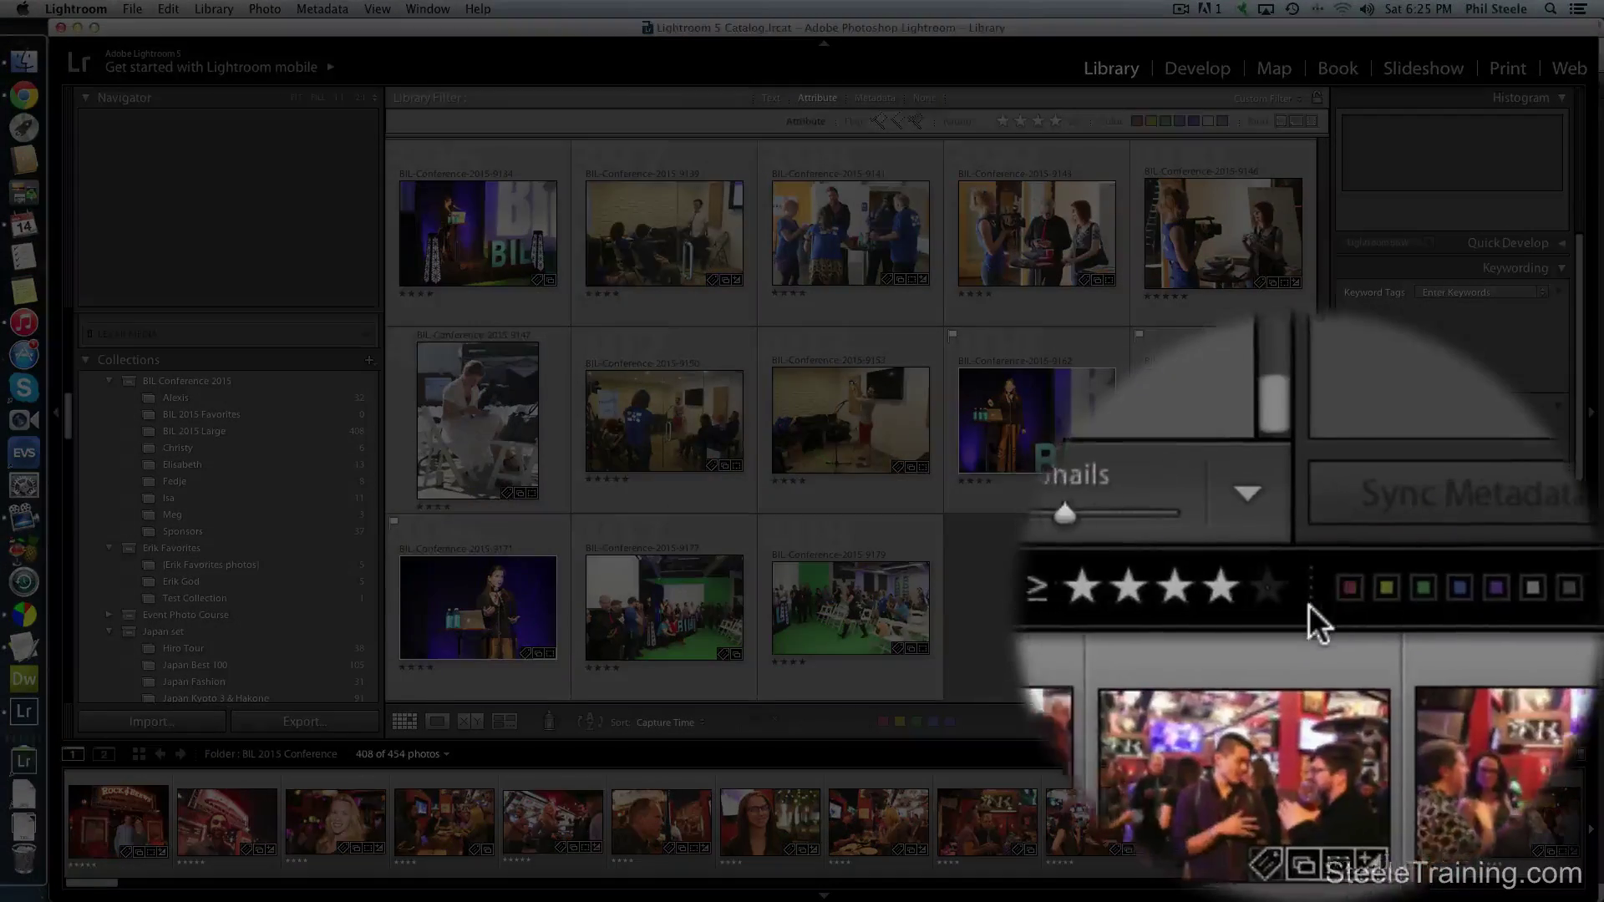
Step: Filter to five stars and add all 159 five-star photos to BIL 2015 Favorites
{"action": "left_click", "coordinate": [1321, 755]}
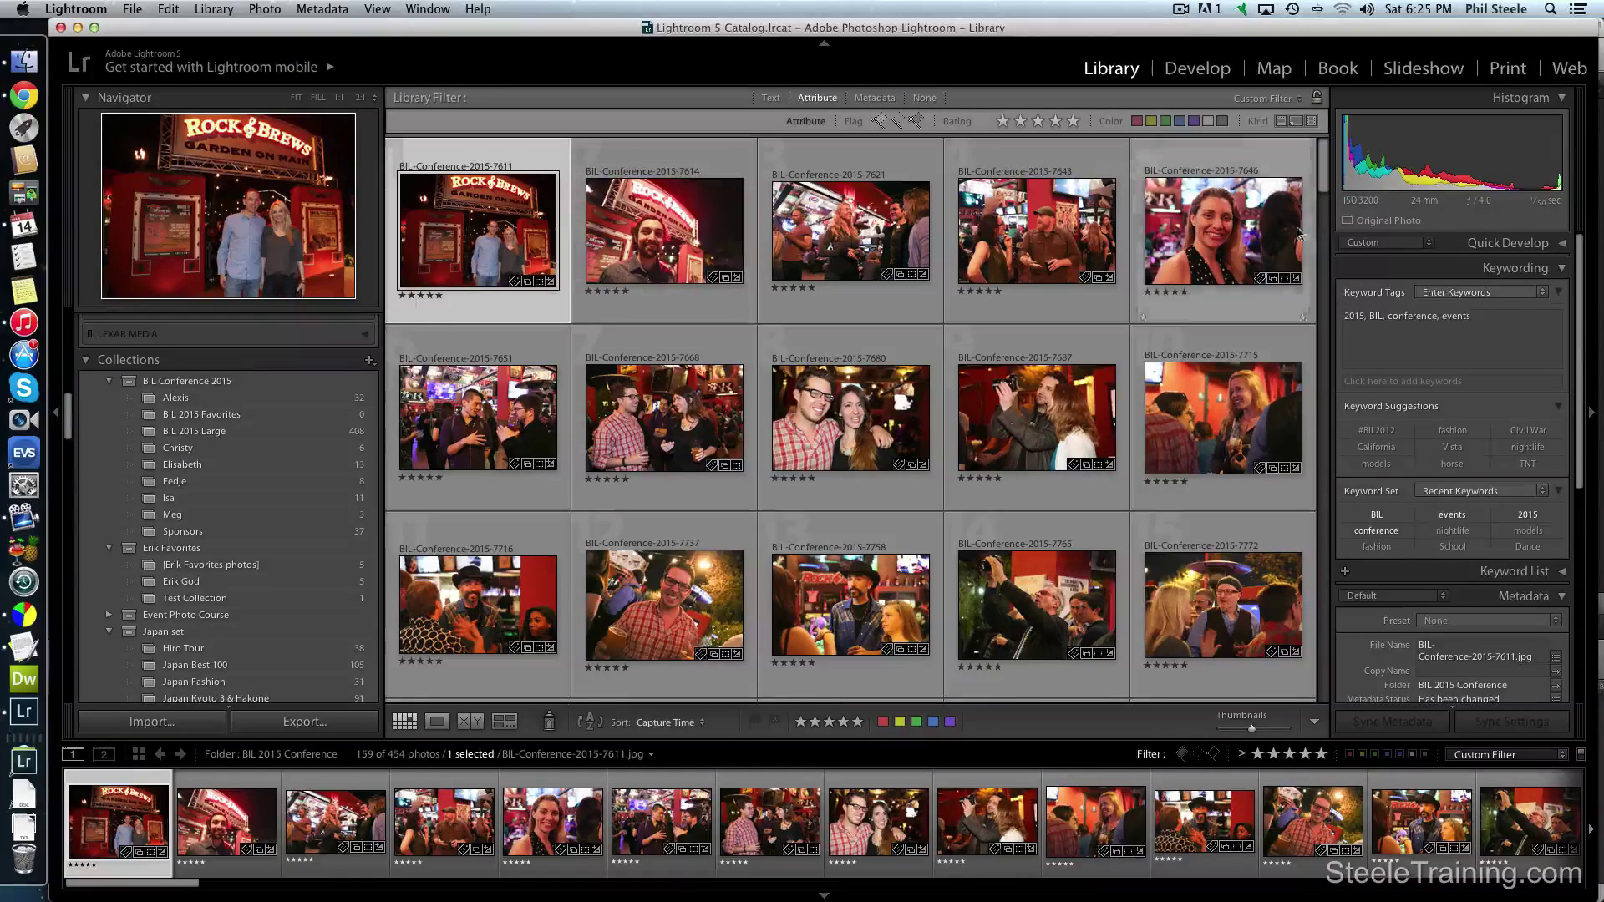
{"action": "left_click_drag", "start_coordinate": [1322, 169], "coordinate": [1323, 678]}
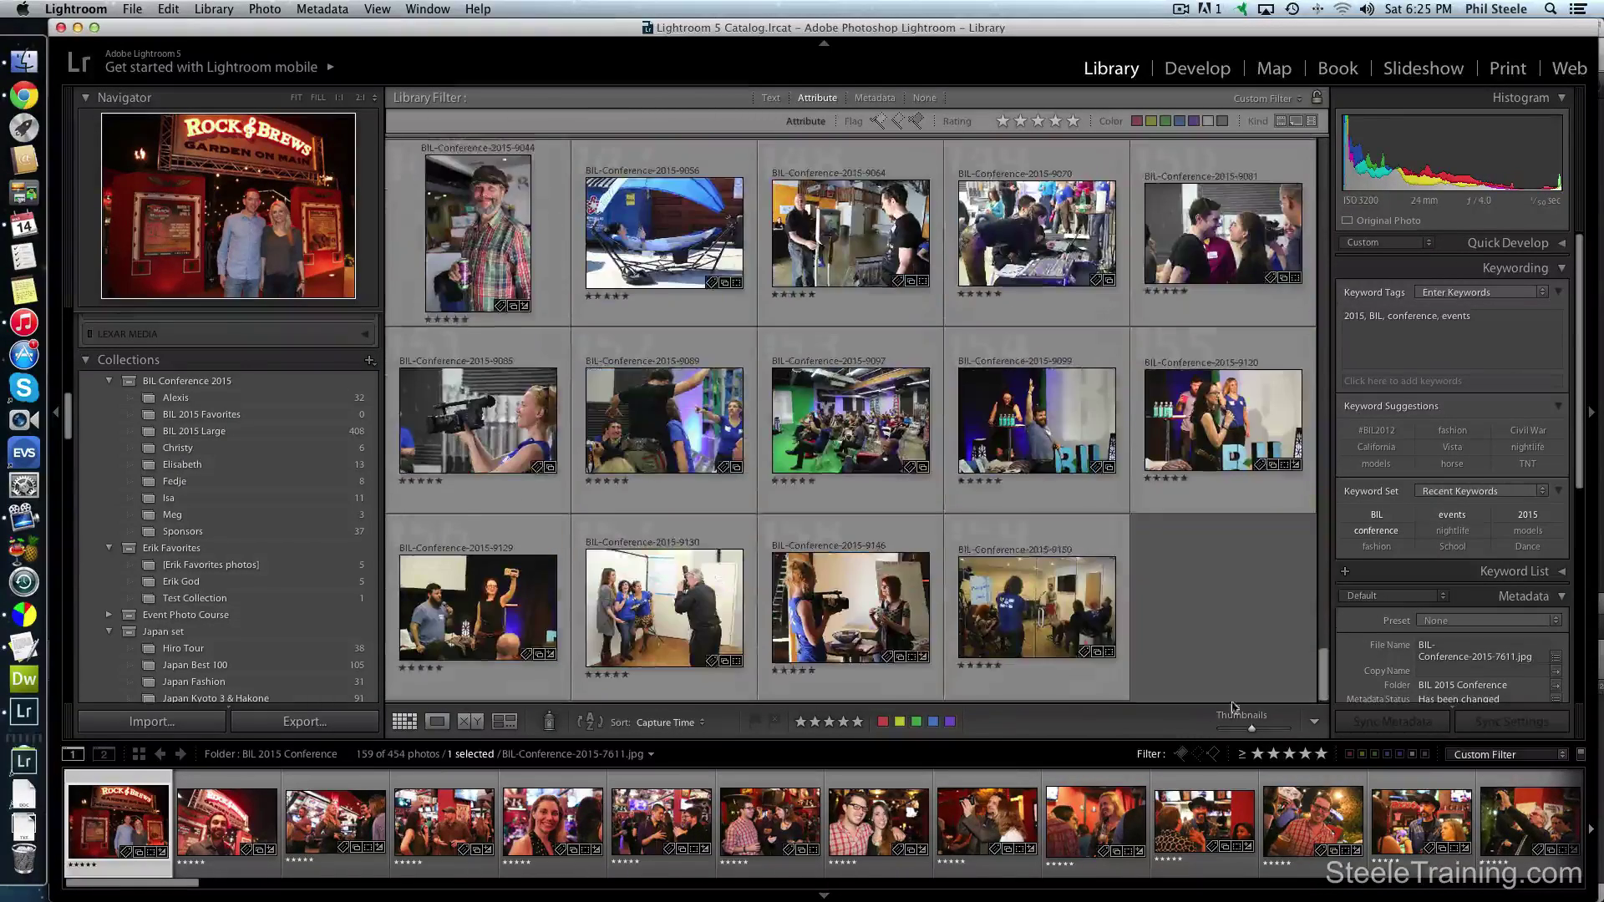
{"action": "left_click", "coordinate": [1036, 616], "text": "shift"}
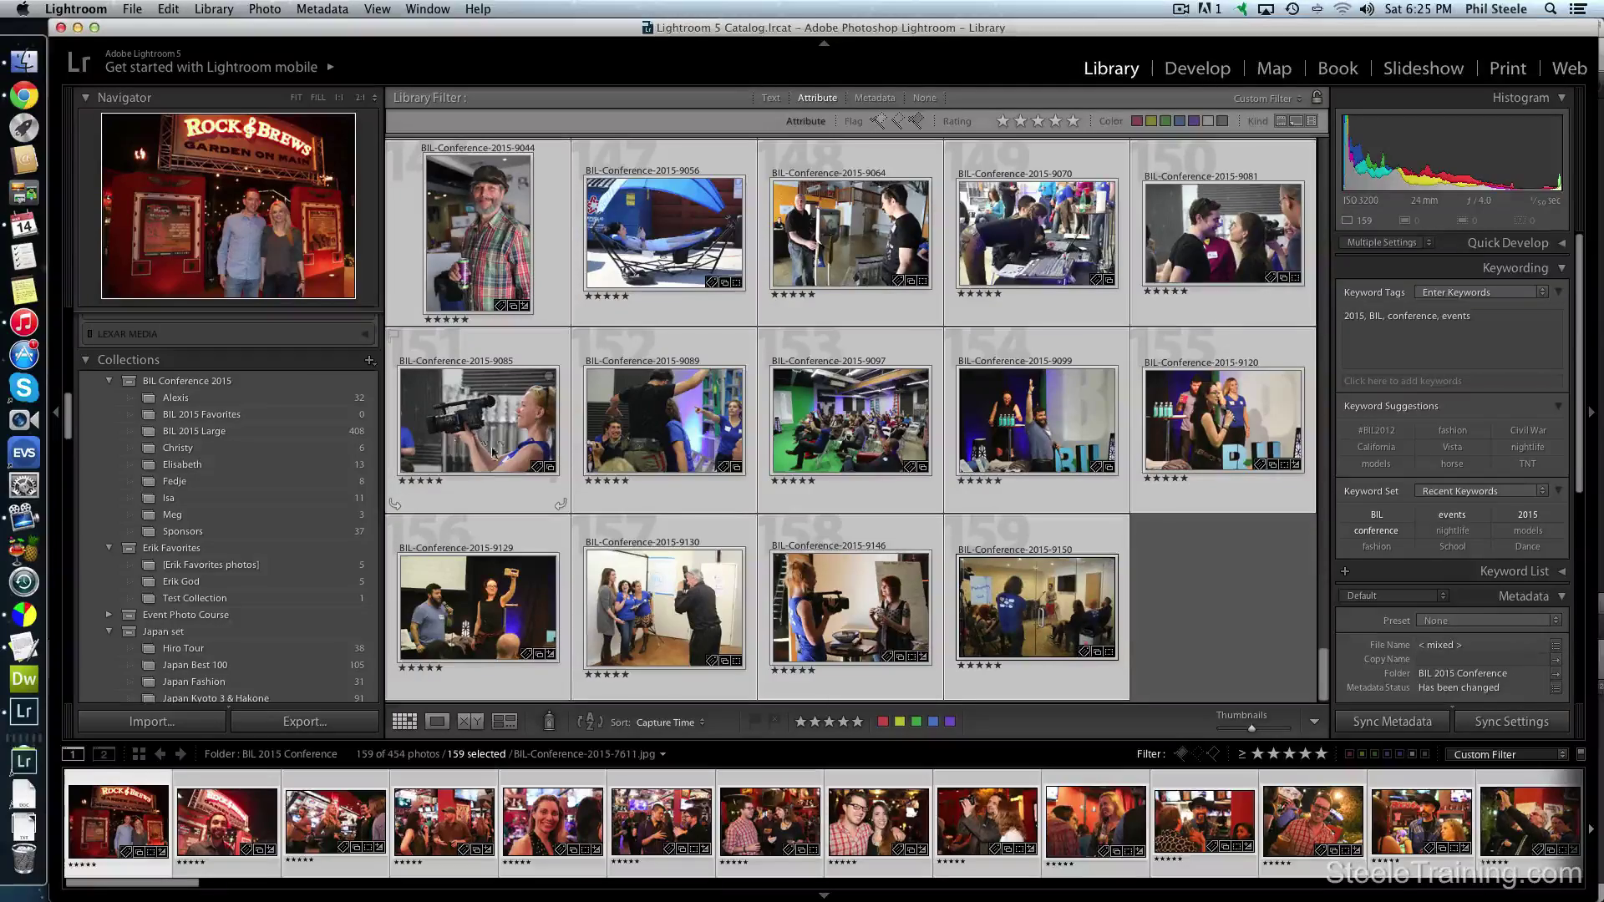
{"action": "left_click_drag", "start_coordinate": [505, 426], "coordinate": [294, 418]}
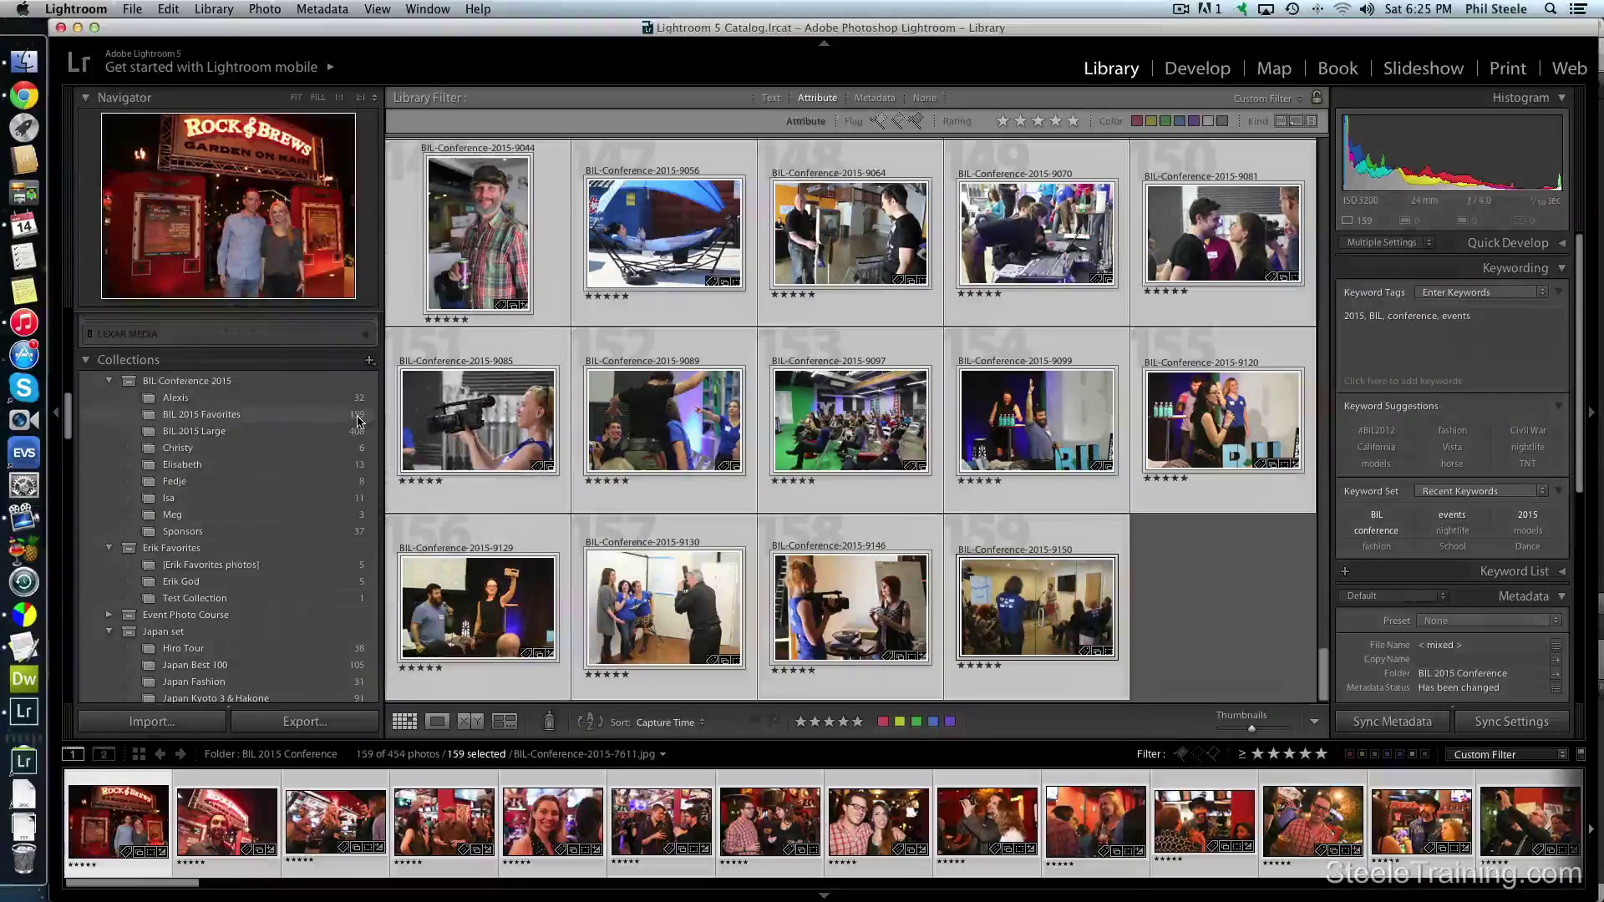
{"action": "left_click", "coordinate": [1248, 597]}
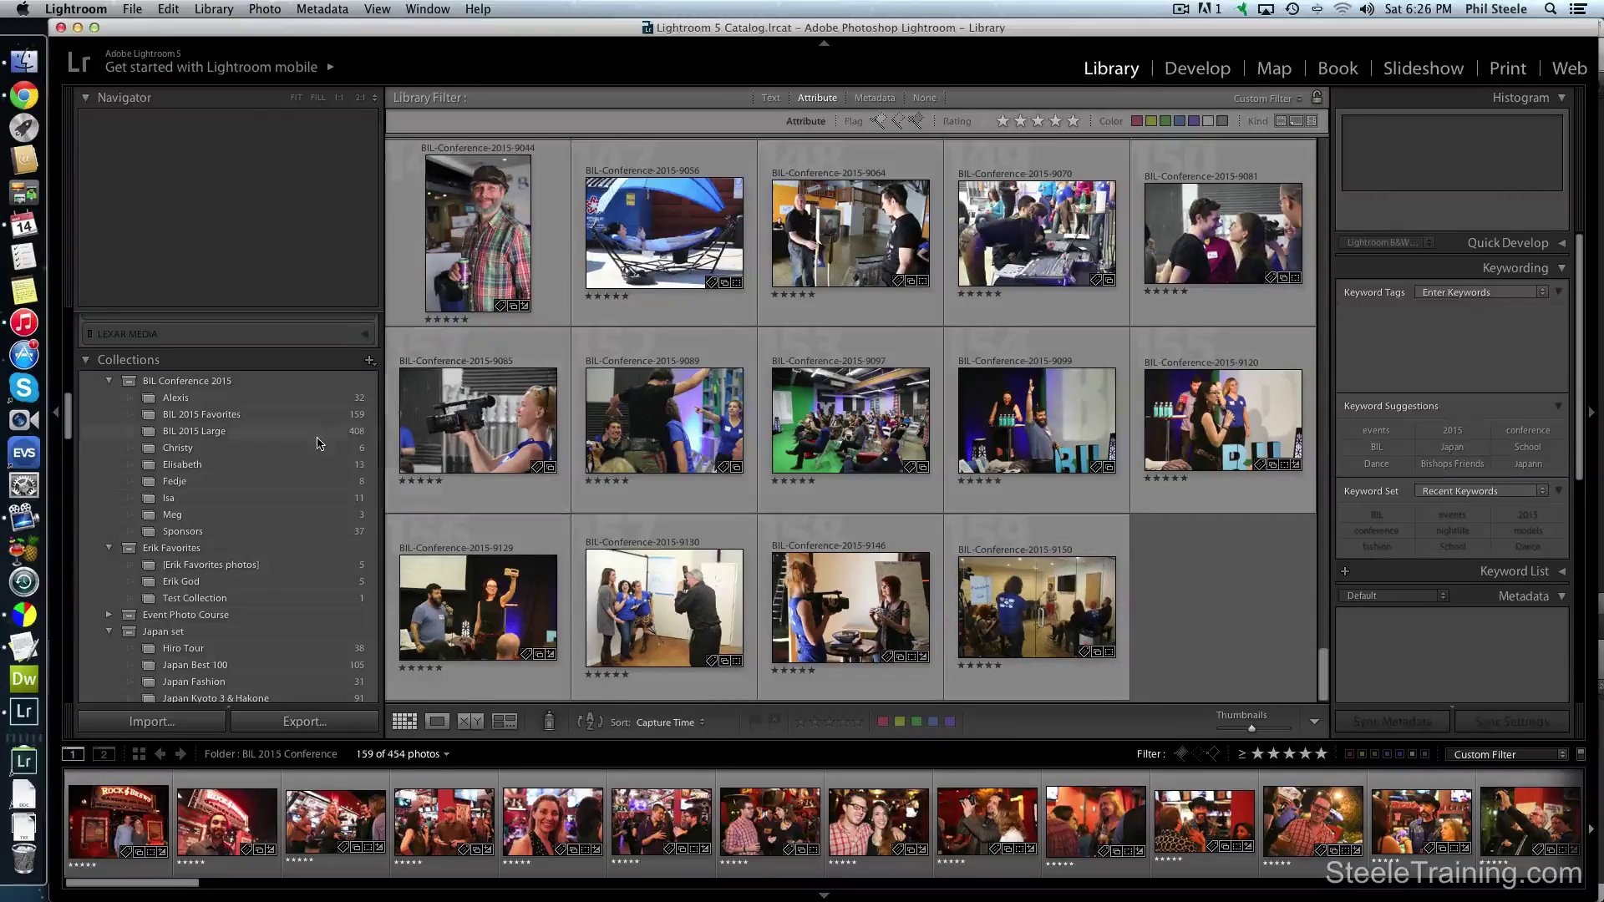
Step: Show BIL 2015 Favorites and drag thumbnails into a custom order, BIL-Conference-2015-7991 first
{"action": "mouse_move", "coordinate": [318, 430]}
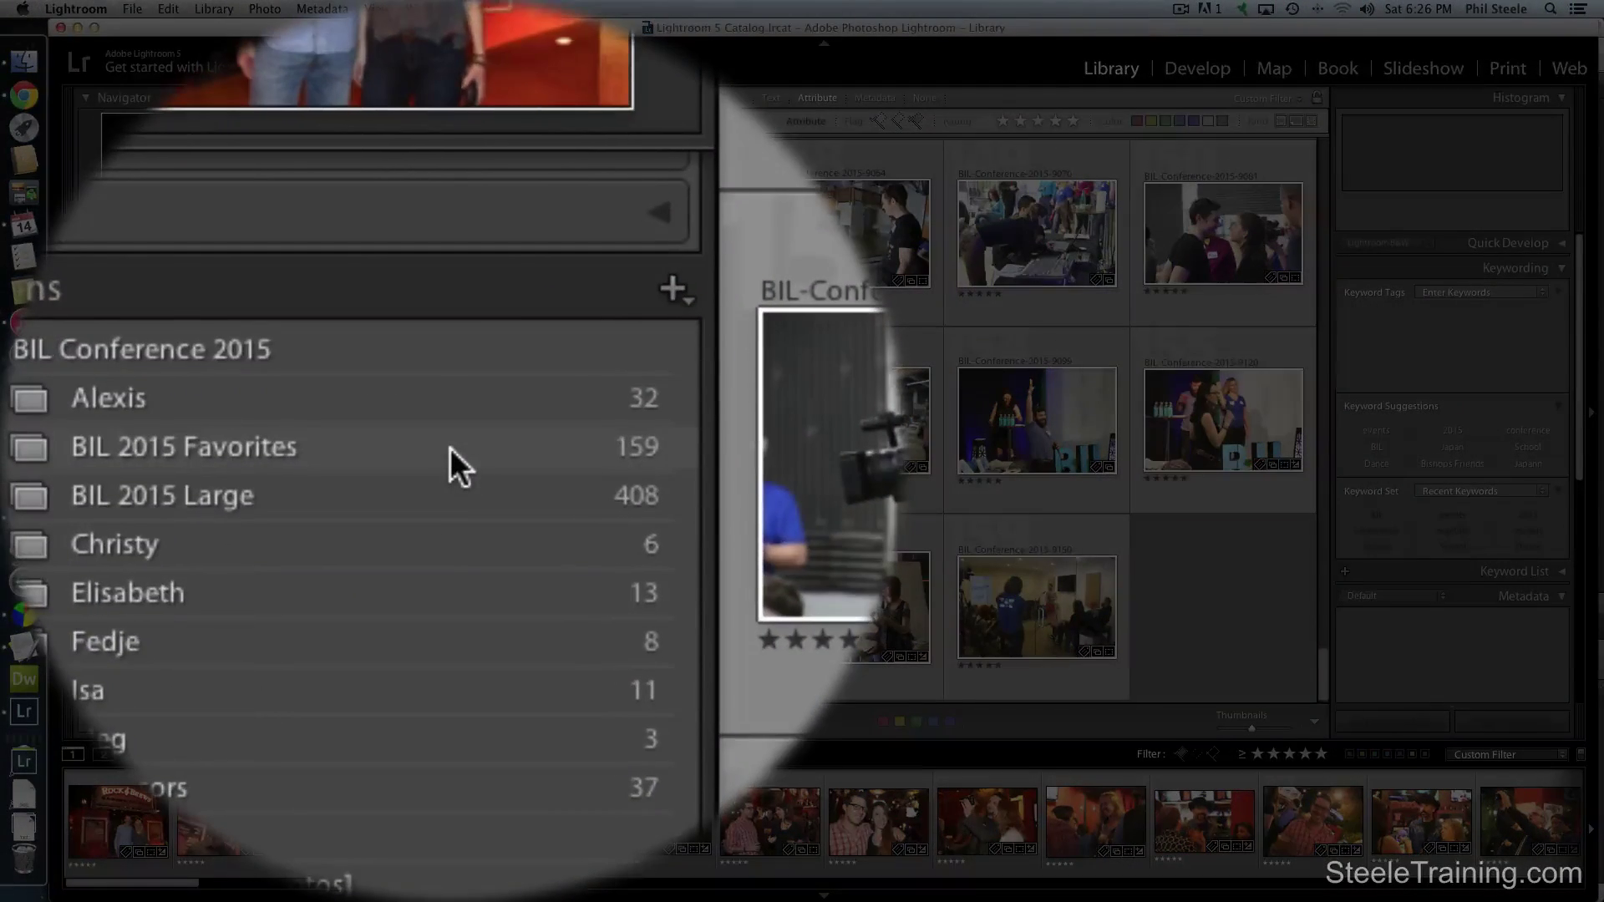
{"action": "left_click", "coordinate": [449, 448]}
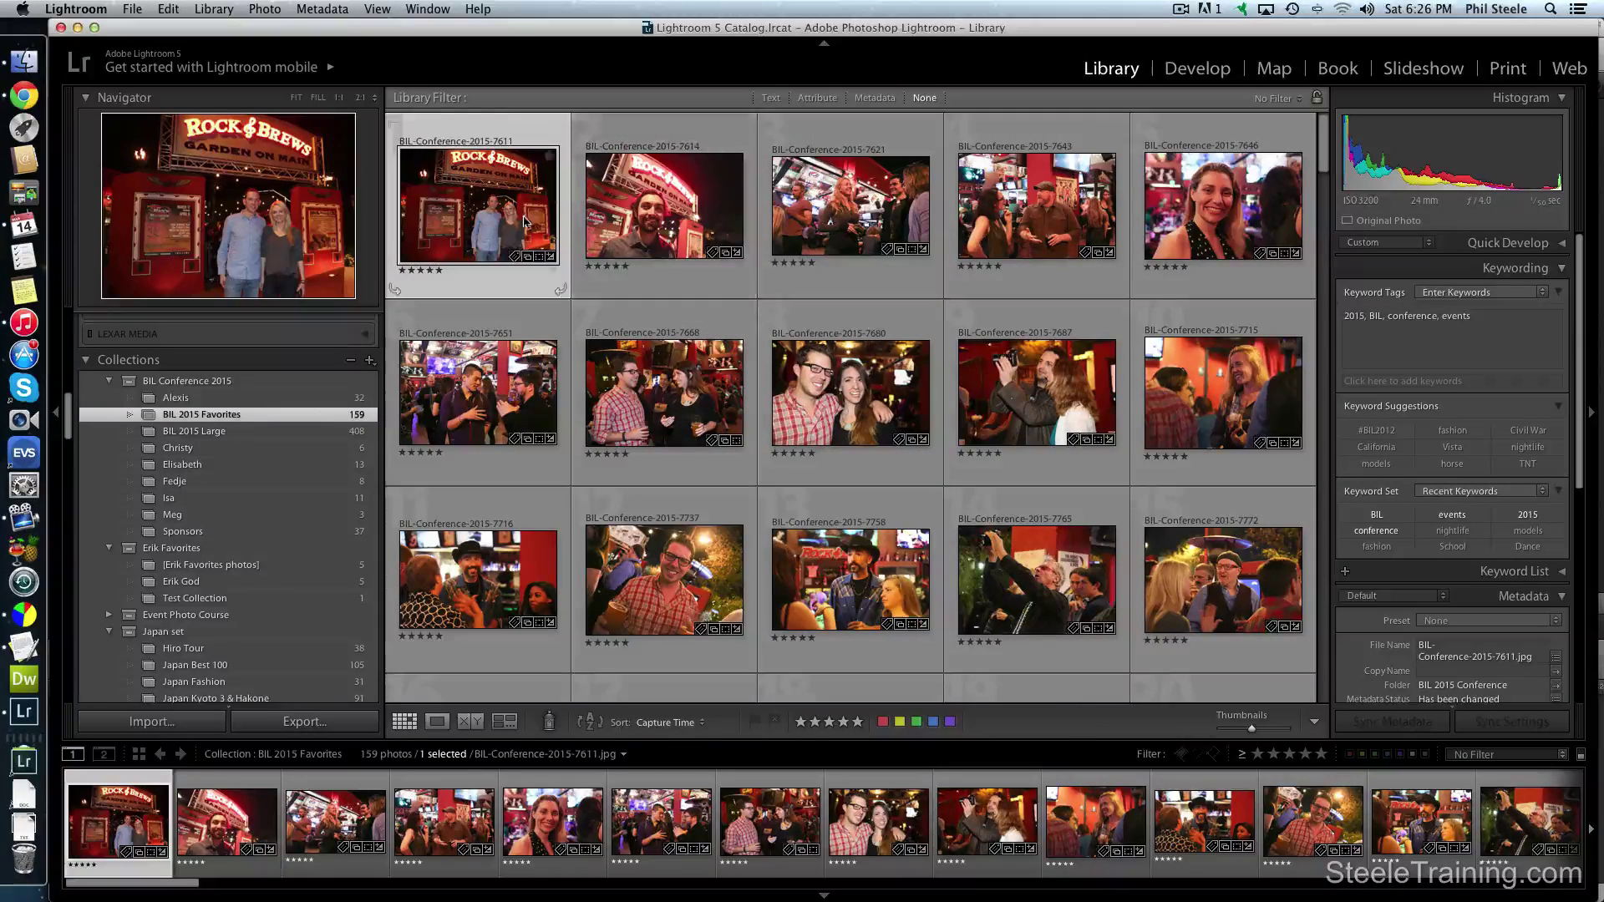
{"action": "scroll", "coordinate": [949, 507], "scroll_direction": "down", "scroll_amount": 2}
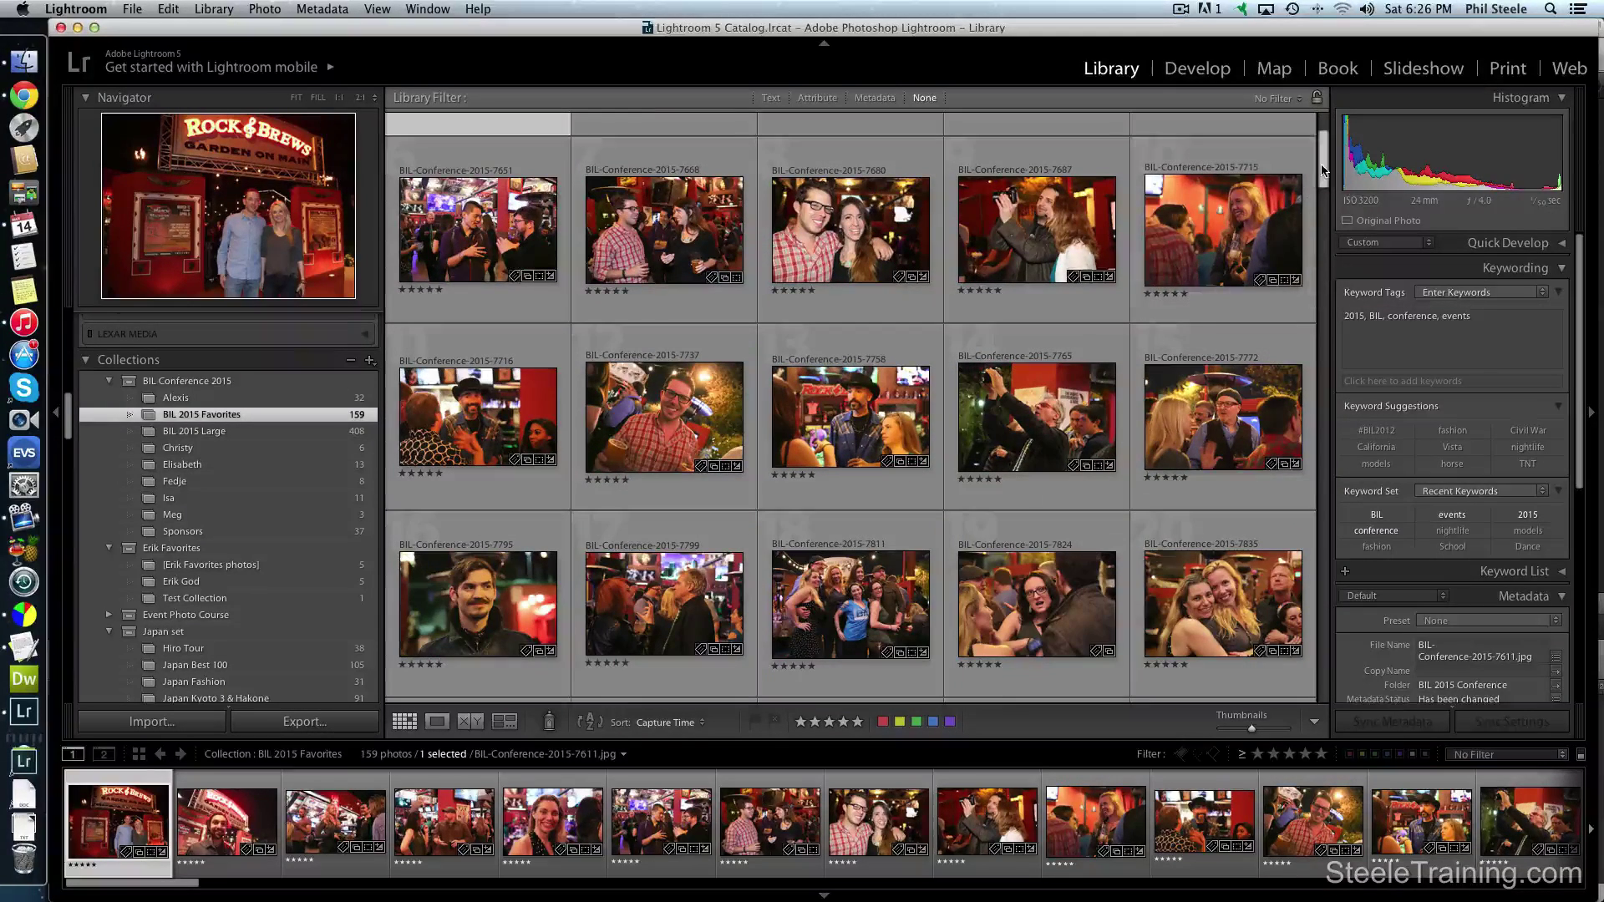
{"action": "scroll", "coordinate": [1309, 468], "scroll_direction": "down", "scroll_amount": 10}
{"action": "scroll", "coordinate": [1309, 468], "scroll_direction": "down", "scroll_amount": 15}
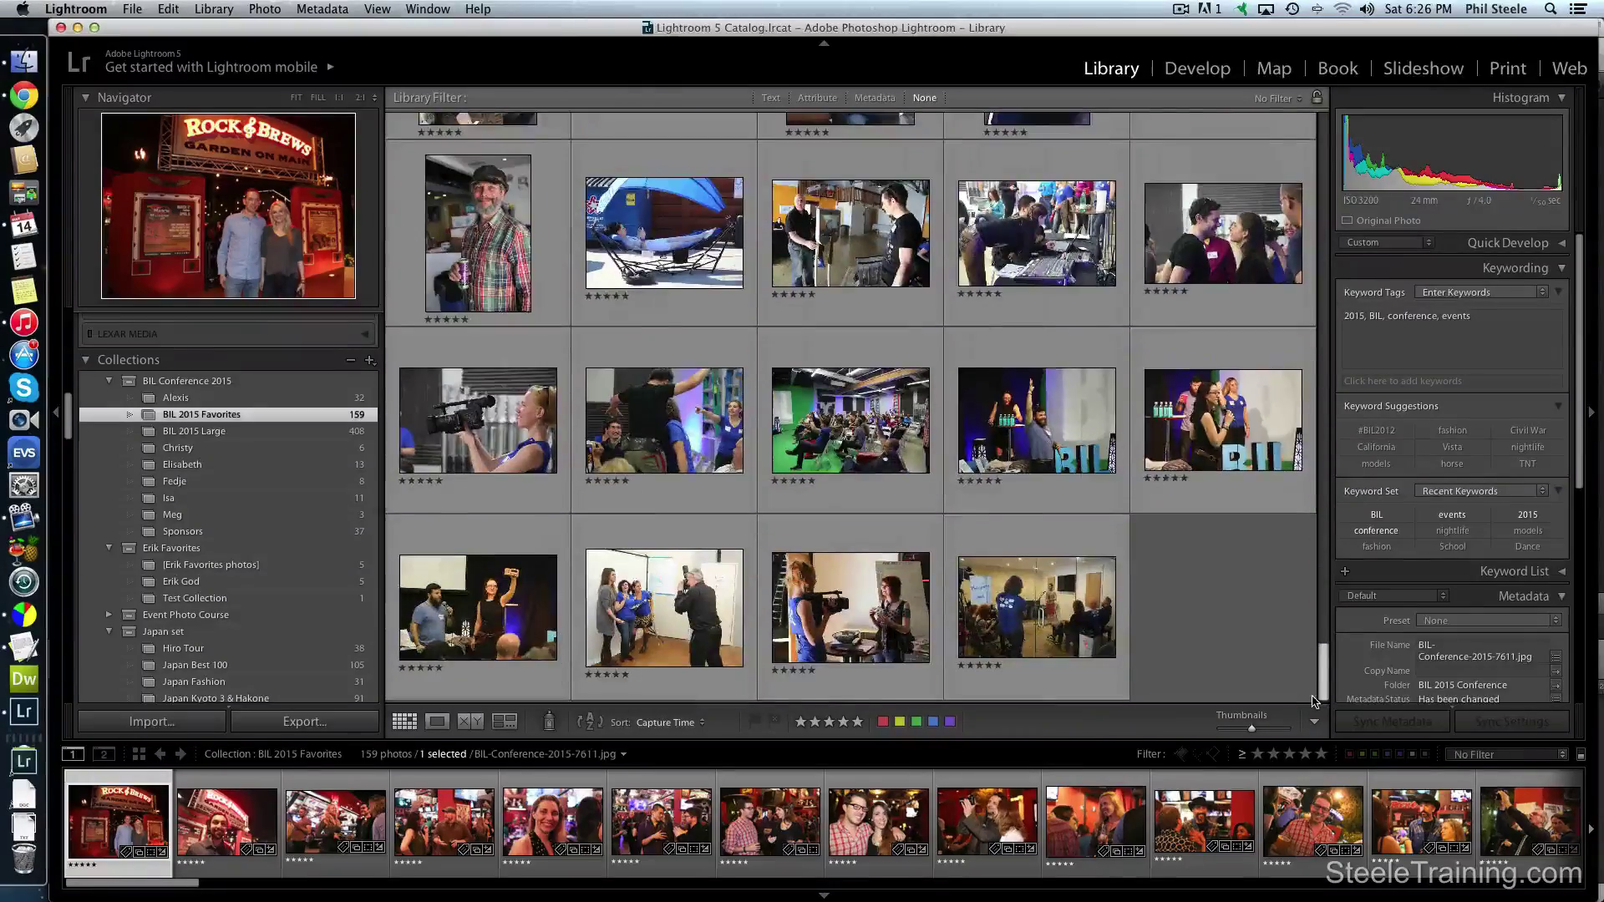
{"action": "scroll", "coordinate": [1314, 654], "scroll_direction": "up", "scroll_amount": 1}
{"action": "scroll", "coordinate": [1314, 584], "scroll_direction": "up", "scroll_amount": 20}
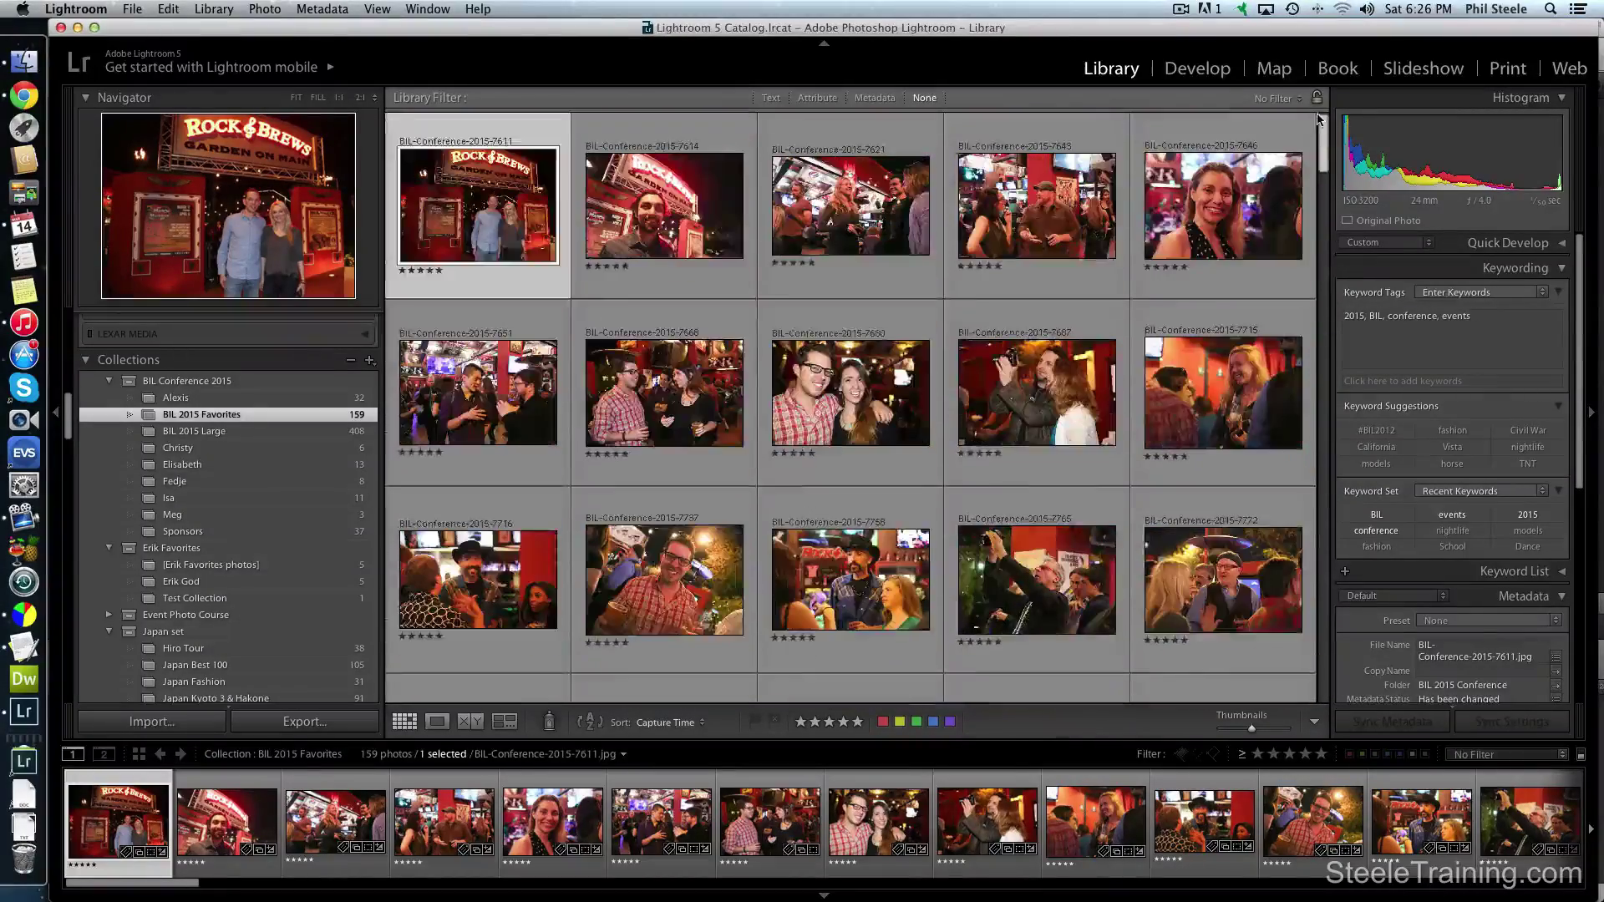
{"action": "left_click_drag", "start_coordinate": [478, 209], "coordinate": [675, 227]}
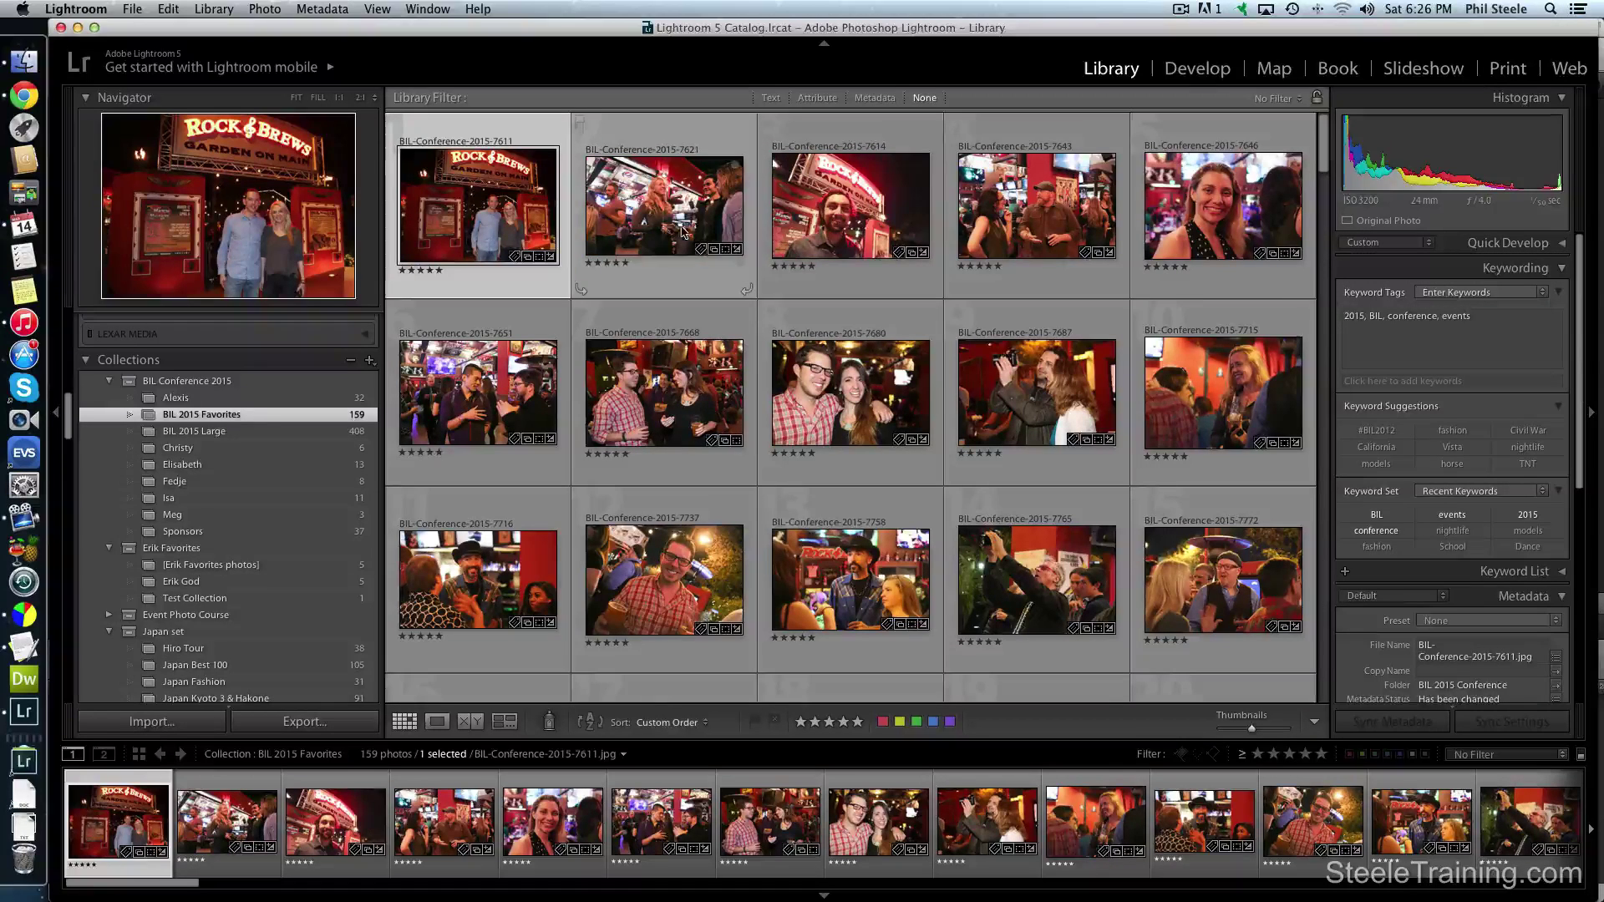
{"action": "left_click_drag", "start_coordinate": [855, 232], "coordinate": [854, 233]}
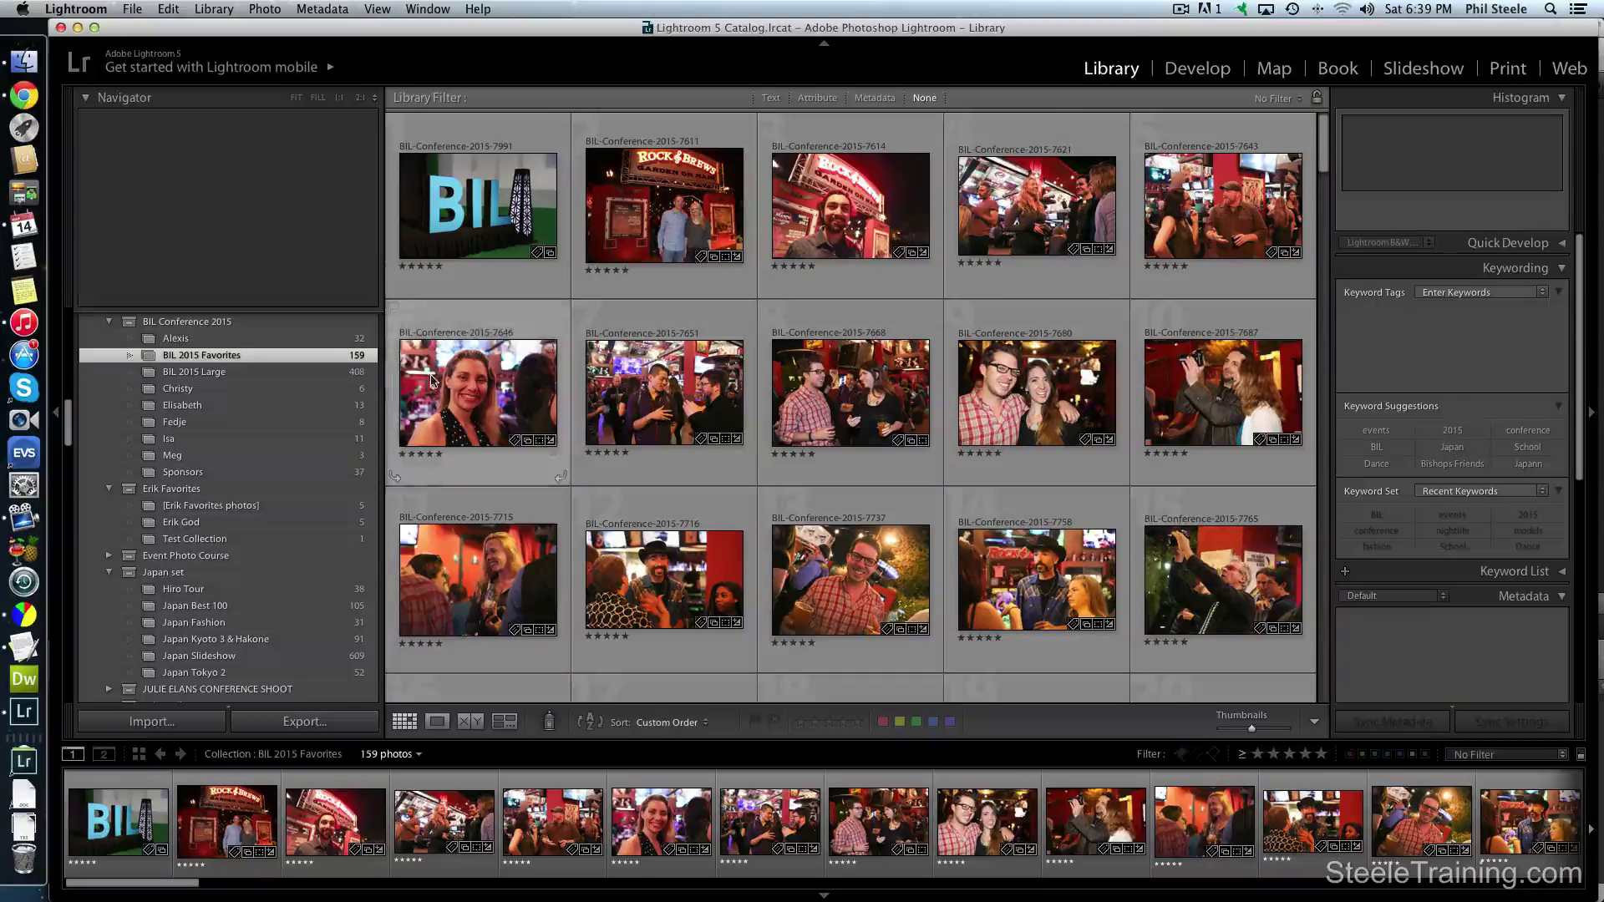
Step: Select all 159 Favorites photos, 7991 through the last, and bring up Export
{"action": "left_click", "coordinate": [313, 362]}
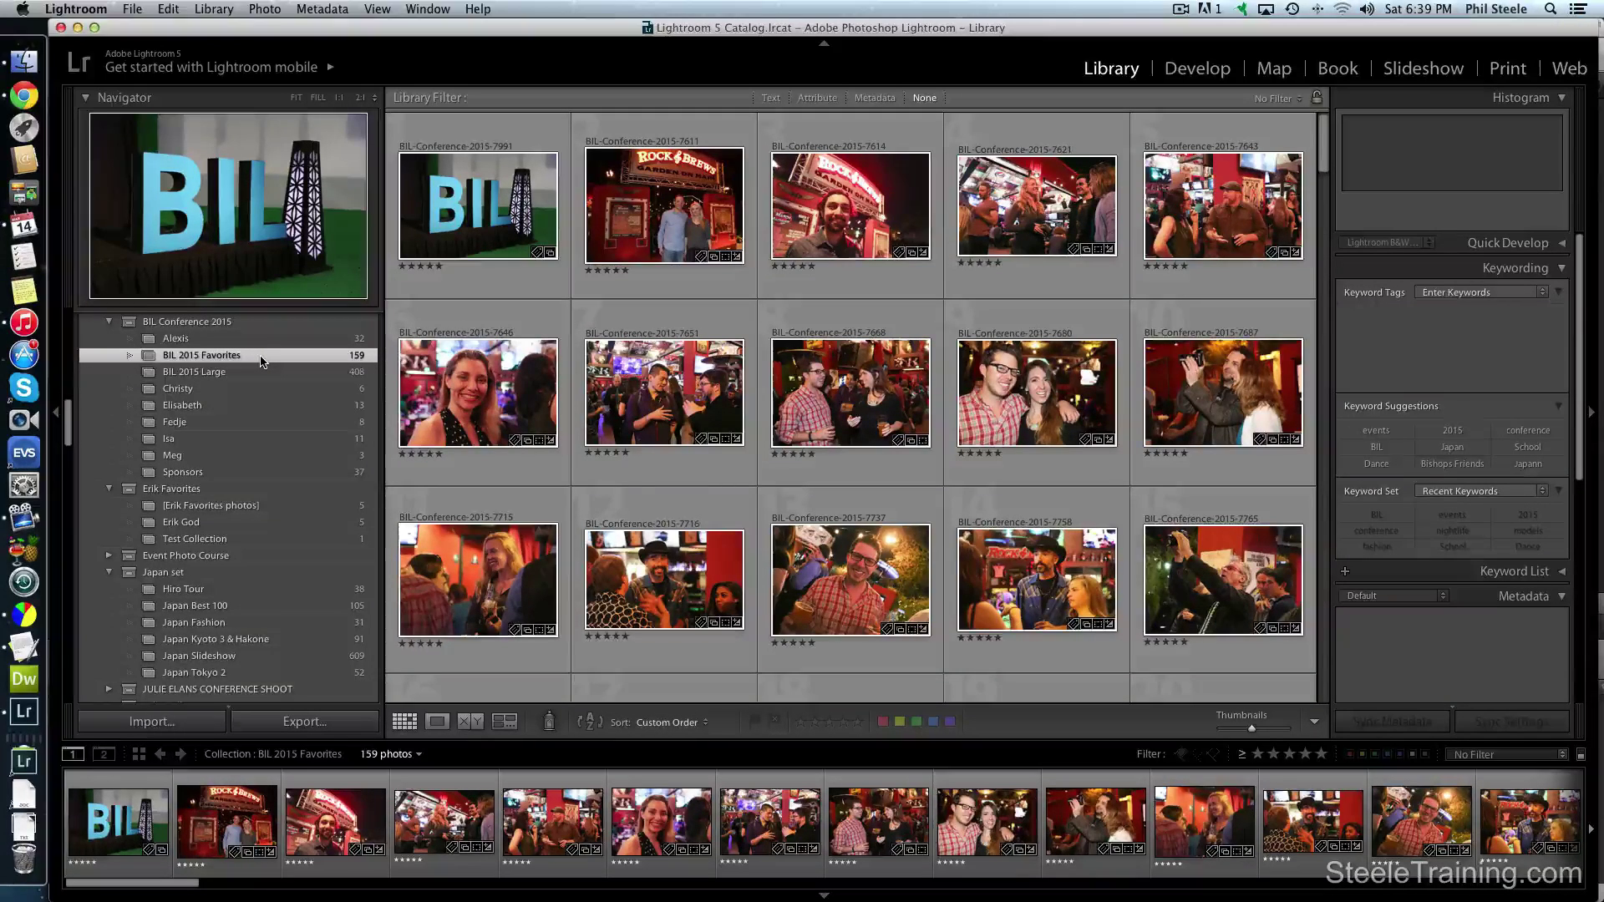
{"action": "left_click", "coordinate": [486, 231]}
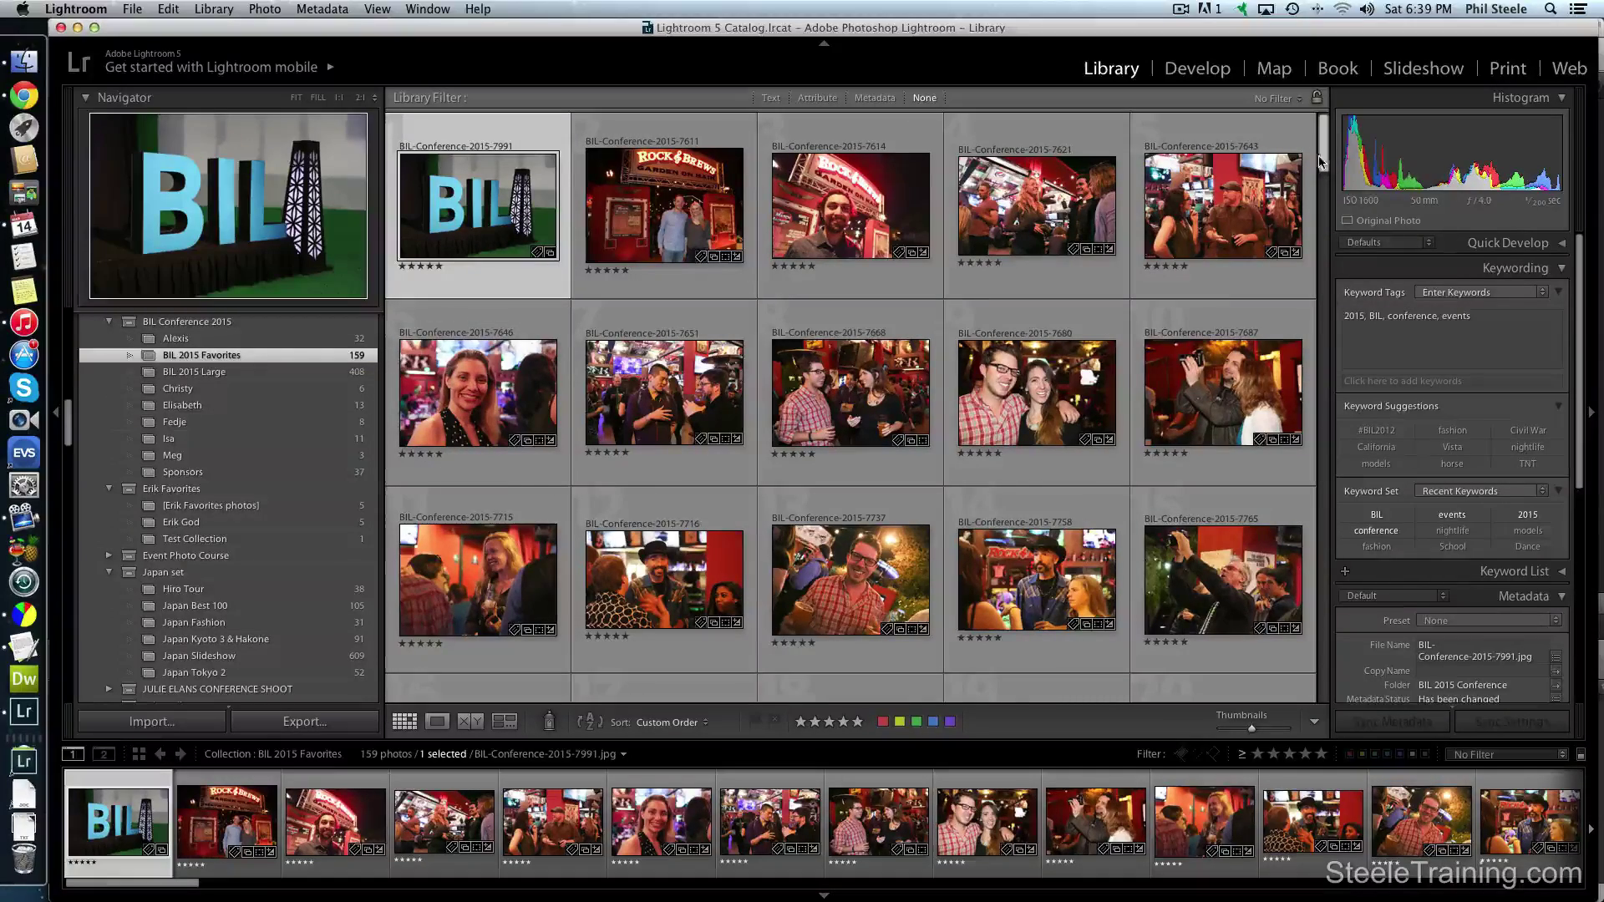
{"action": "left_click_drag", "start_coordinate": [1323, 159], "coordinate": [1324, 710]}
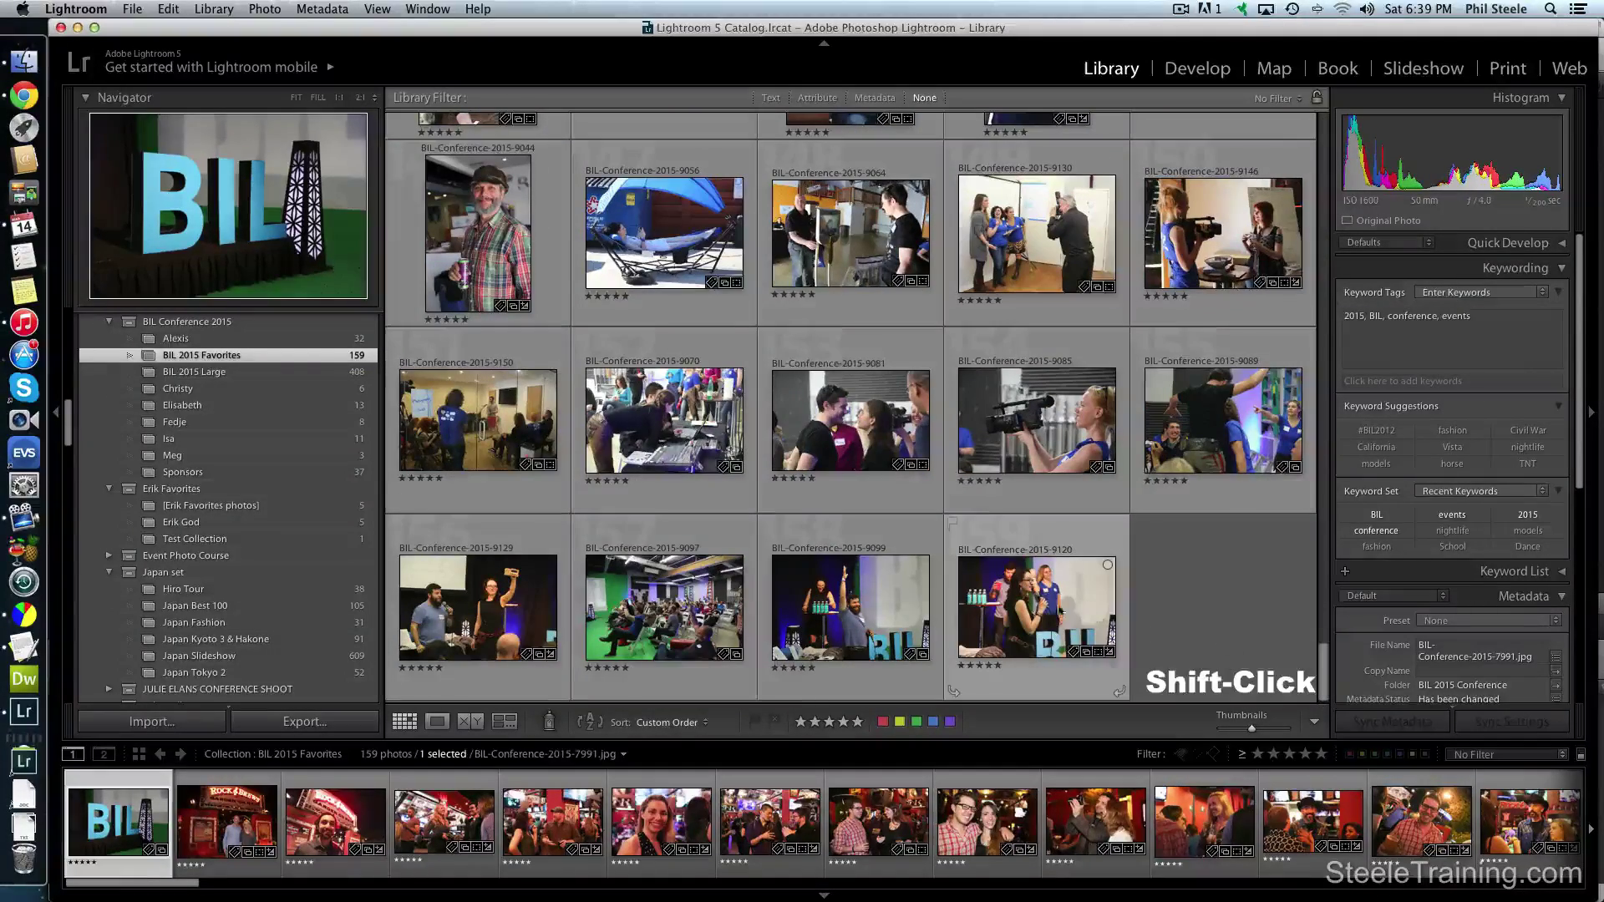
{"action": "left_click", "coordinate": [1040, 608], "text": "shift"}
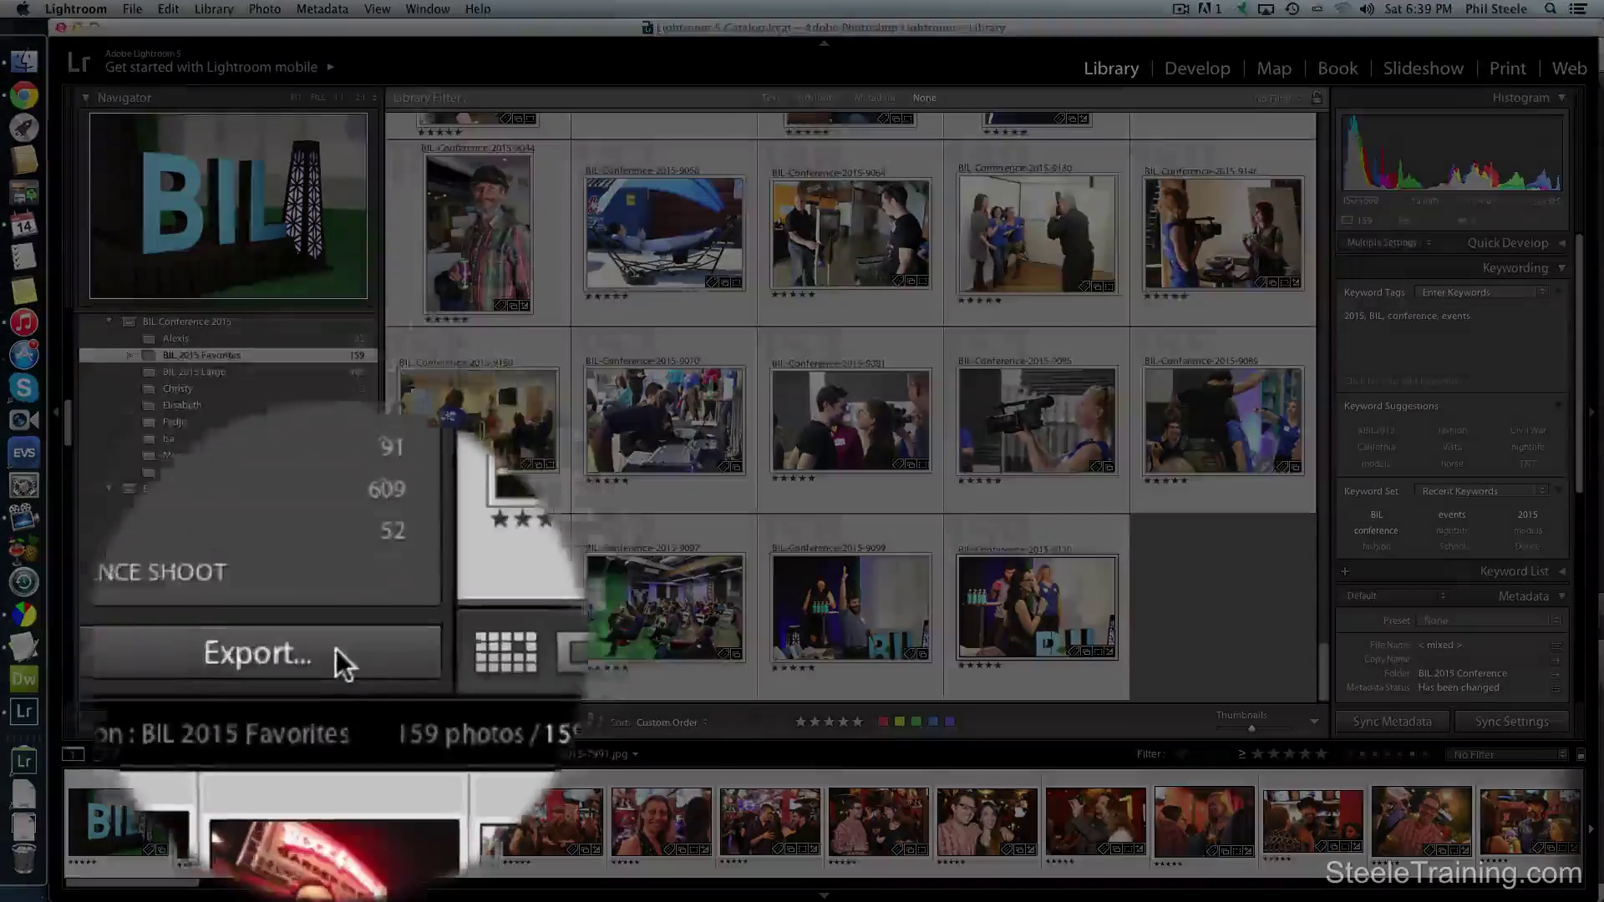
{"action": "left_click", "coordinate": [333, 724]}
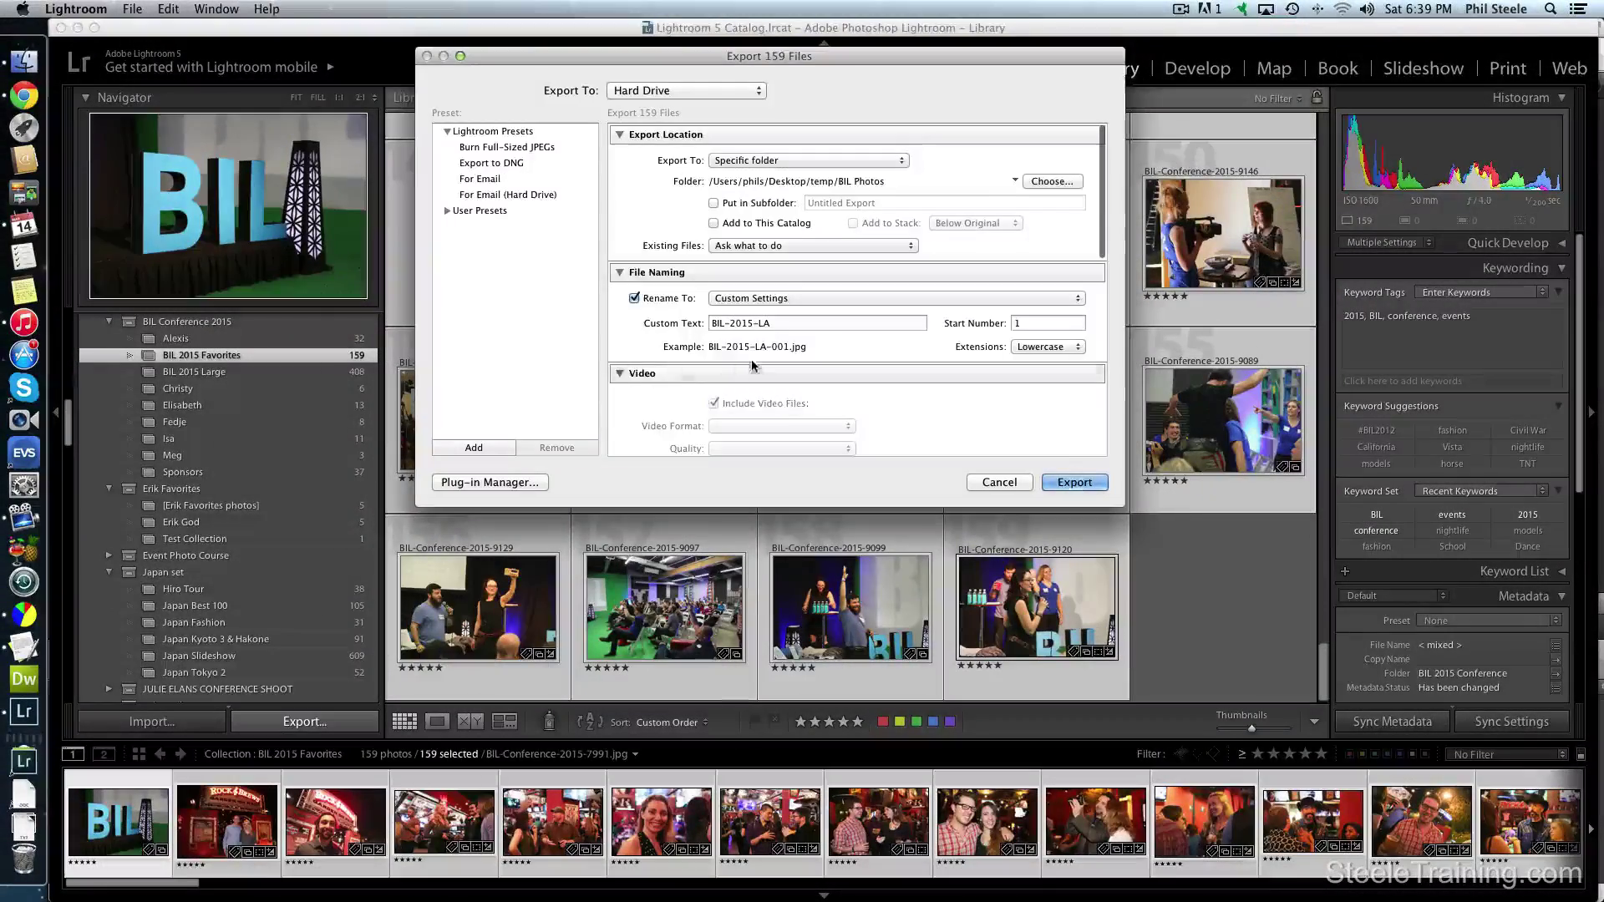
Step: Set the export destination to a new 'BIL 2015 Favorites' folder inside BIL Photos
{"action": "left_click", "coordinate": [1038, 185]}
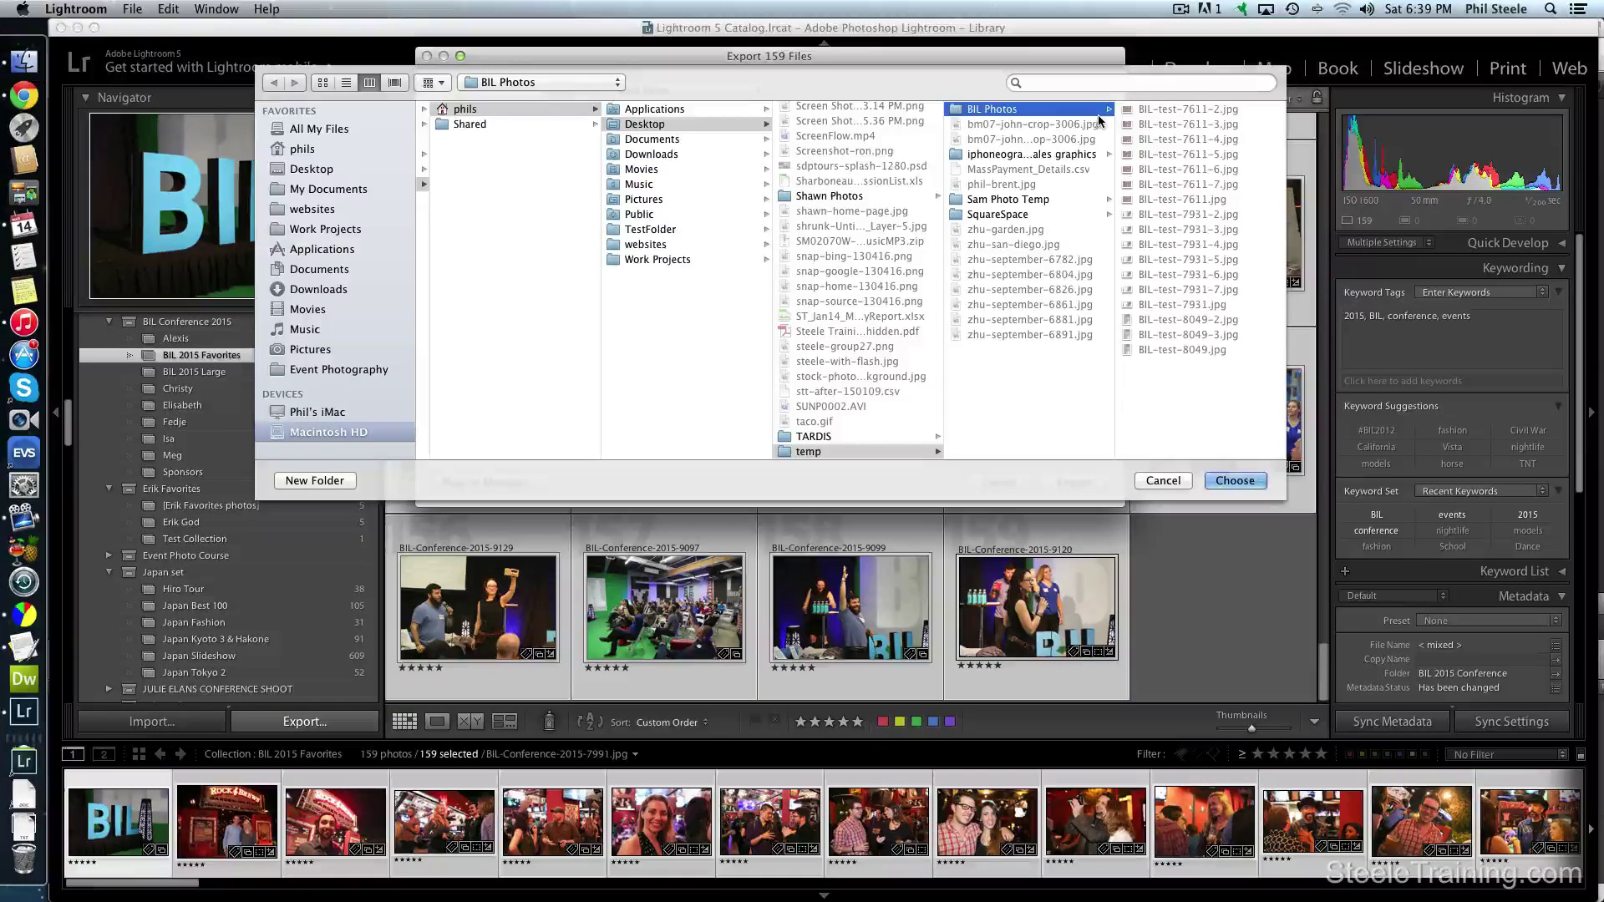
{"action": "left_click", "coordinate": [332, 484]}
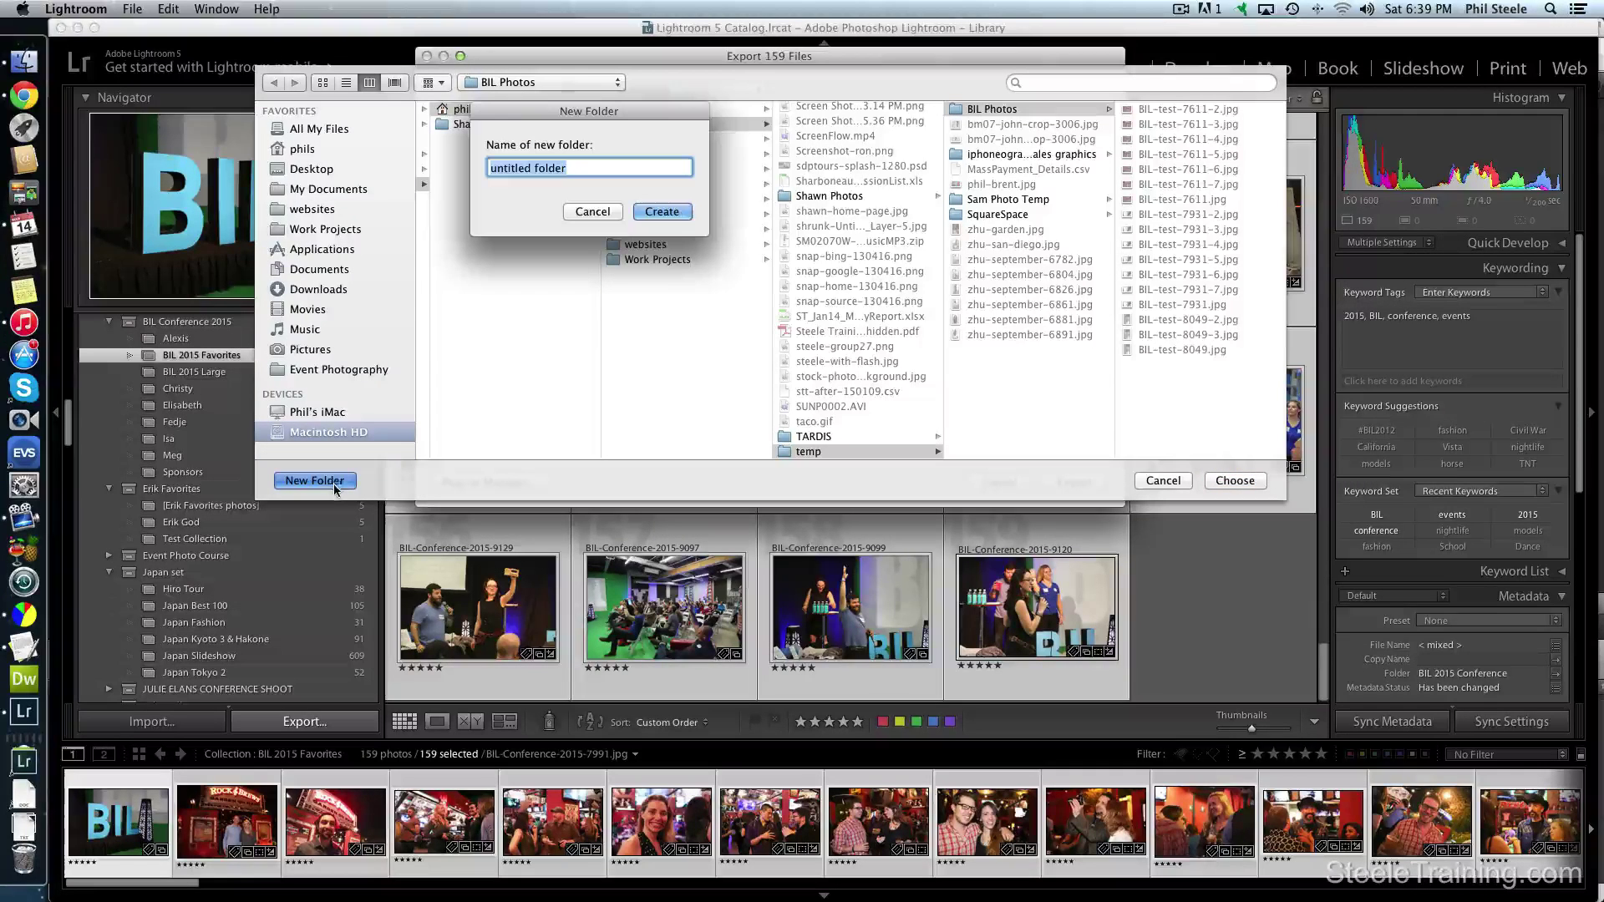
{"action": "type", "text": "BIL"}
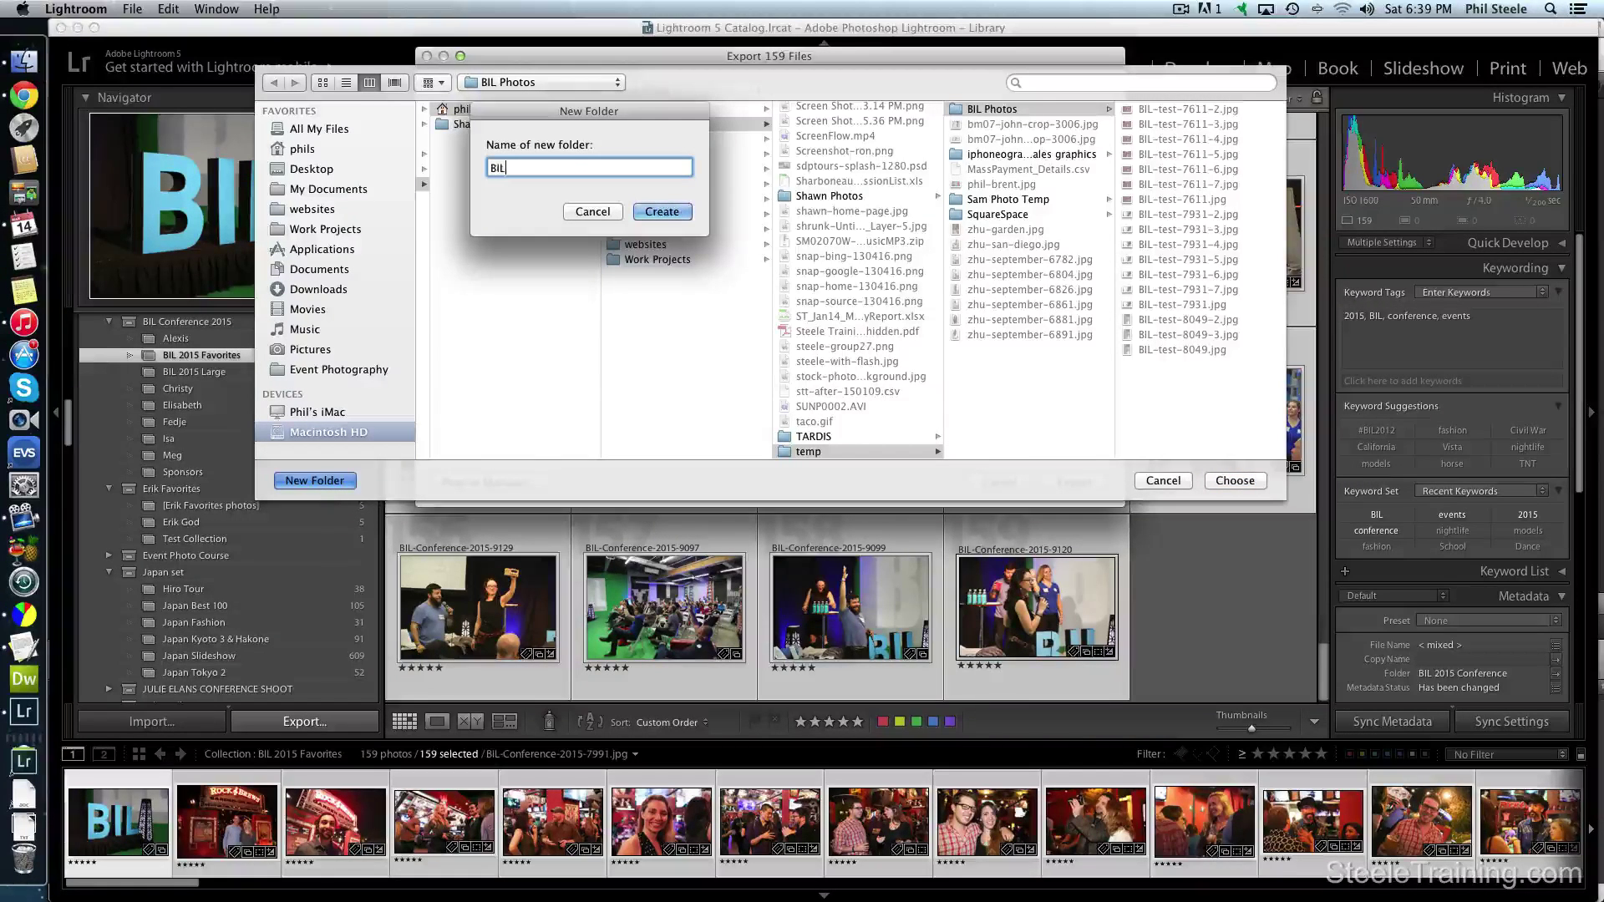
{"action": "type", "text": " 2015 Favor"}
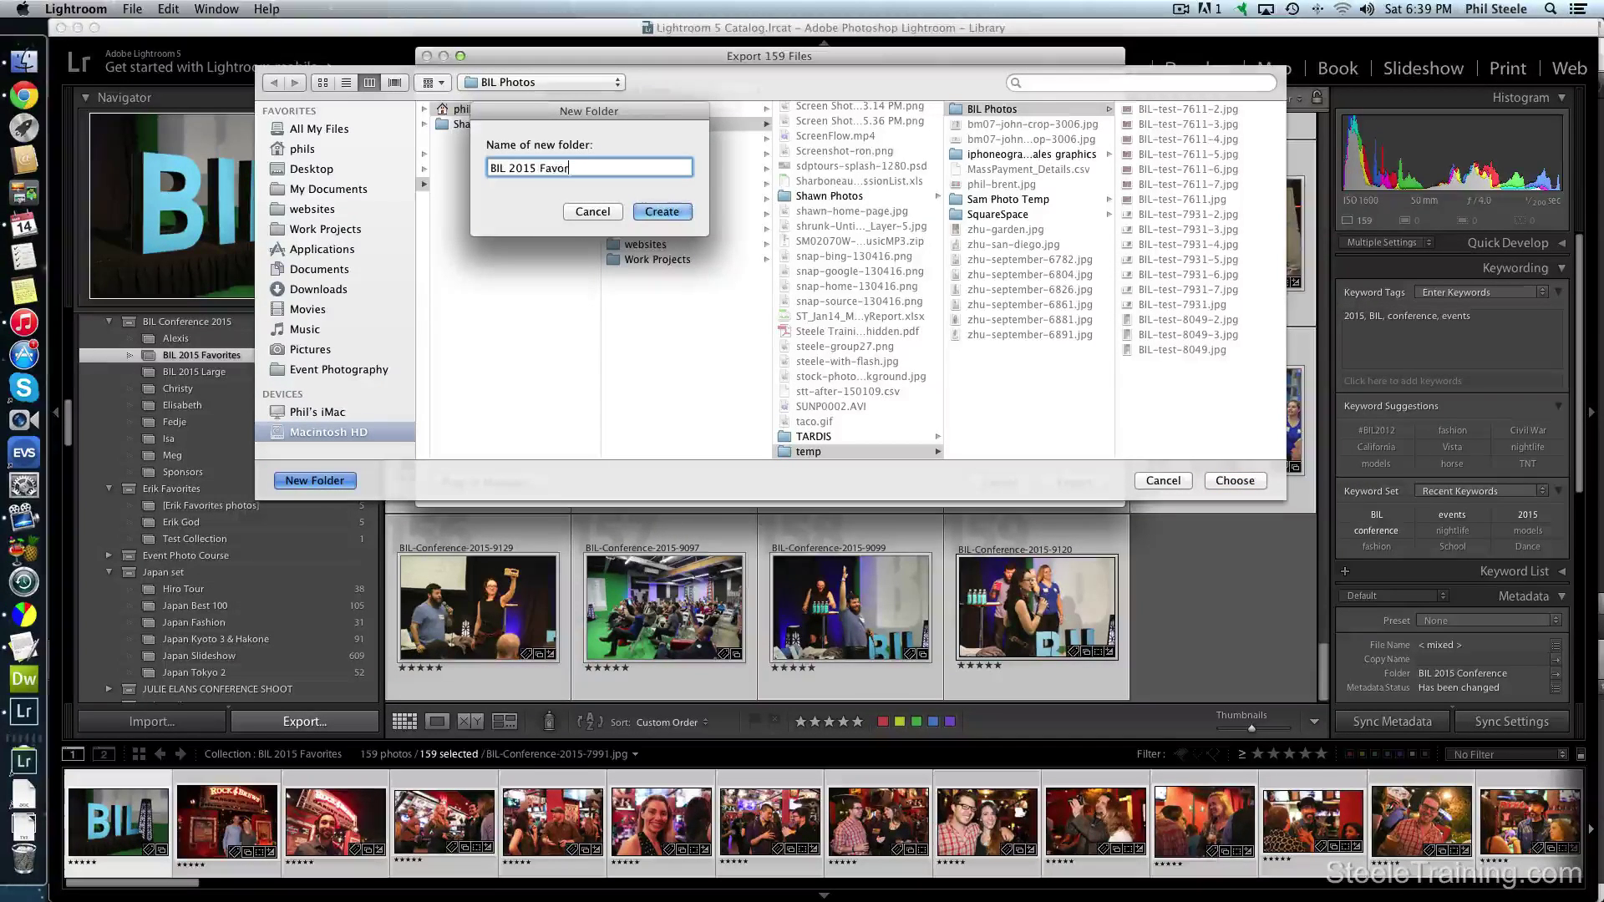
{"action": "type", "text": "ites"}
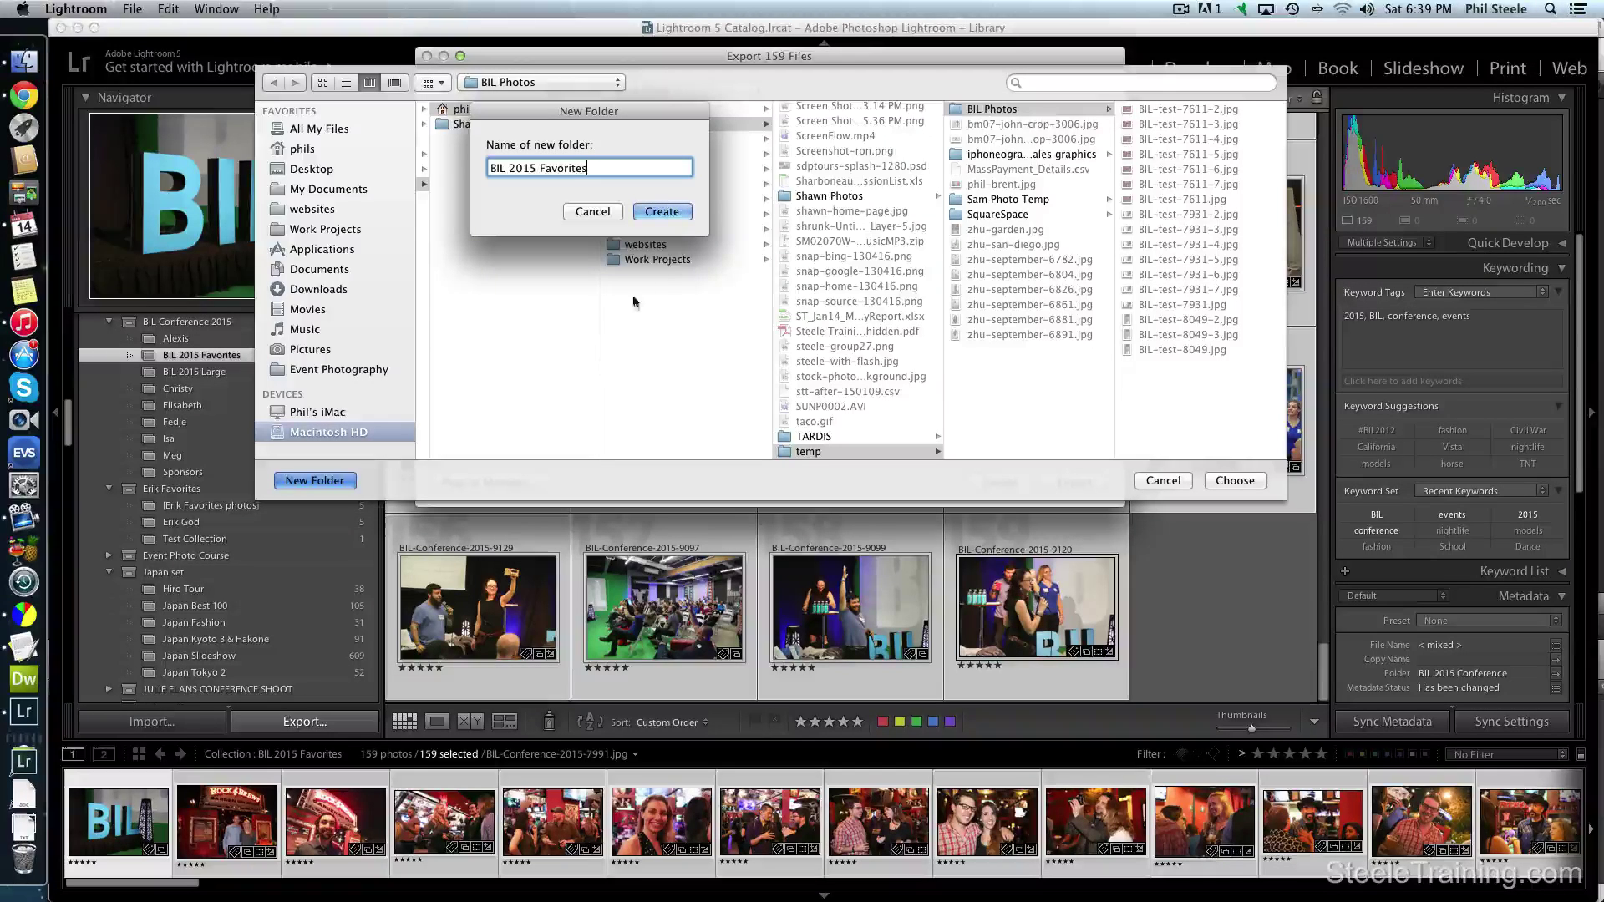
{"action": "left_click", "coordinate": [668, 215]}
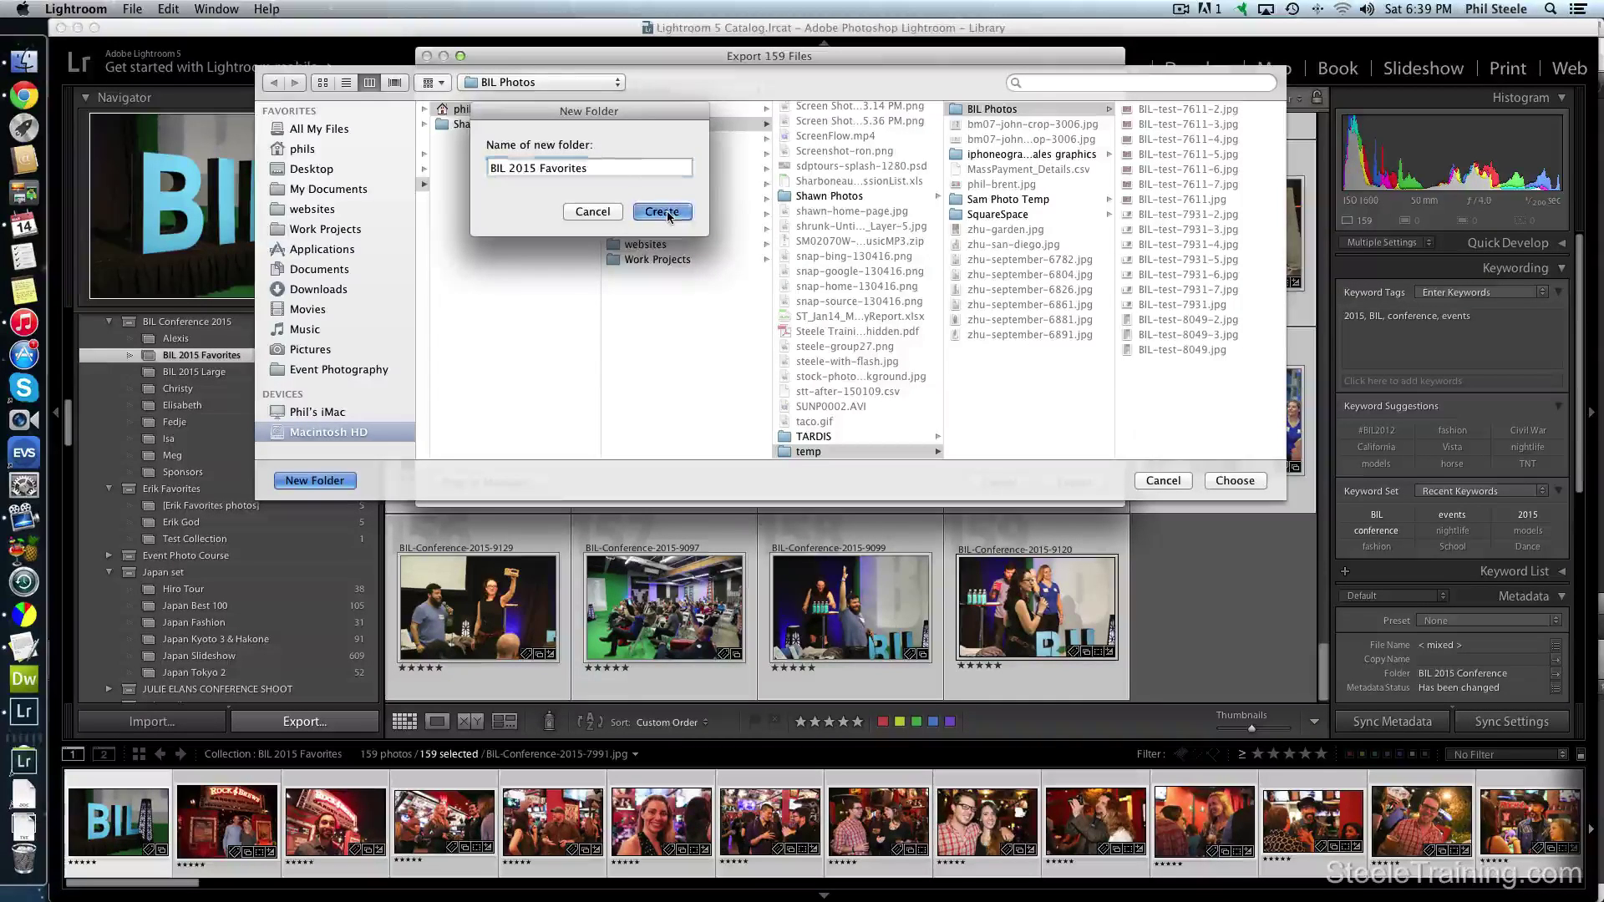
{"action": "left_click", "coordinate": [1235, 481]}
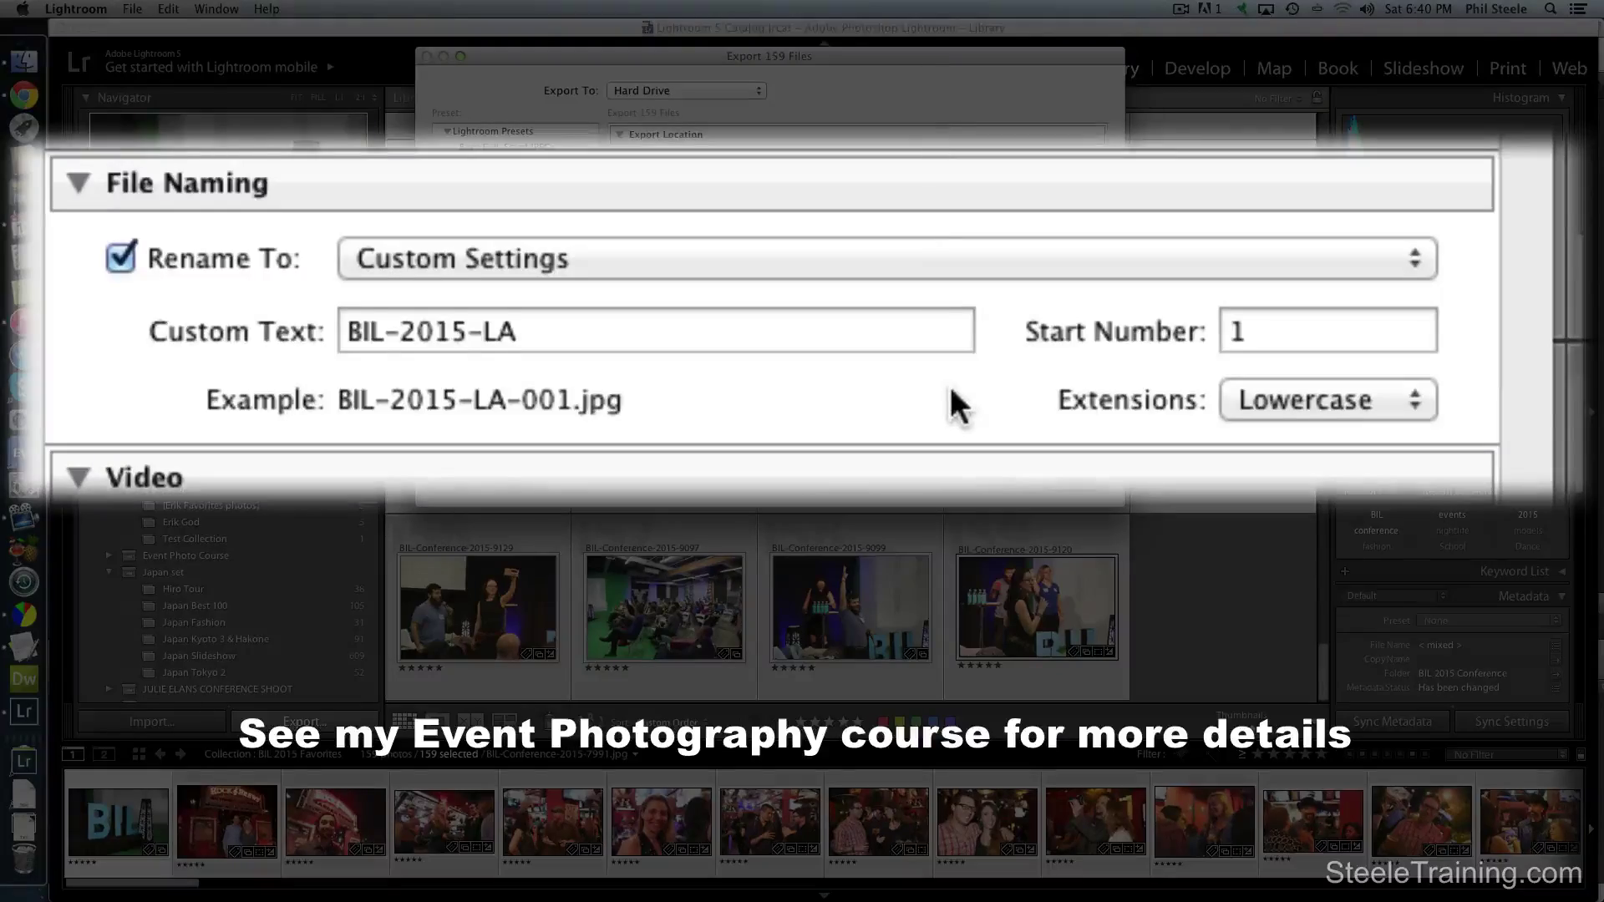
{"action": "scroll", "coordinate": [922, 346], "scroll_direction": "down", "scroll_amount": 5}
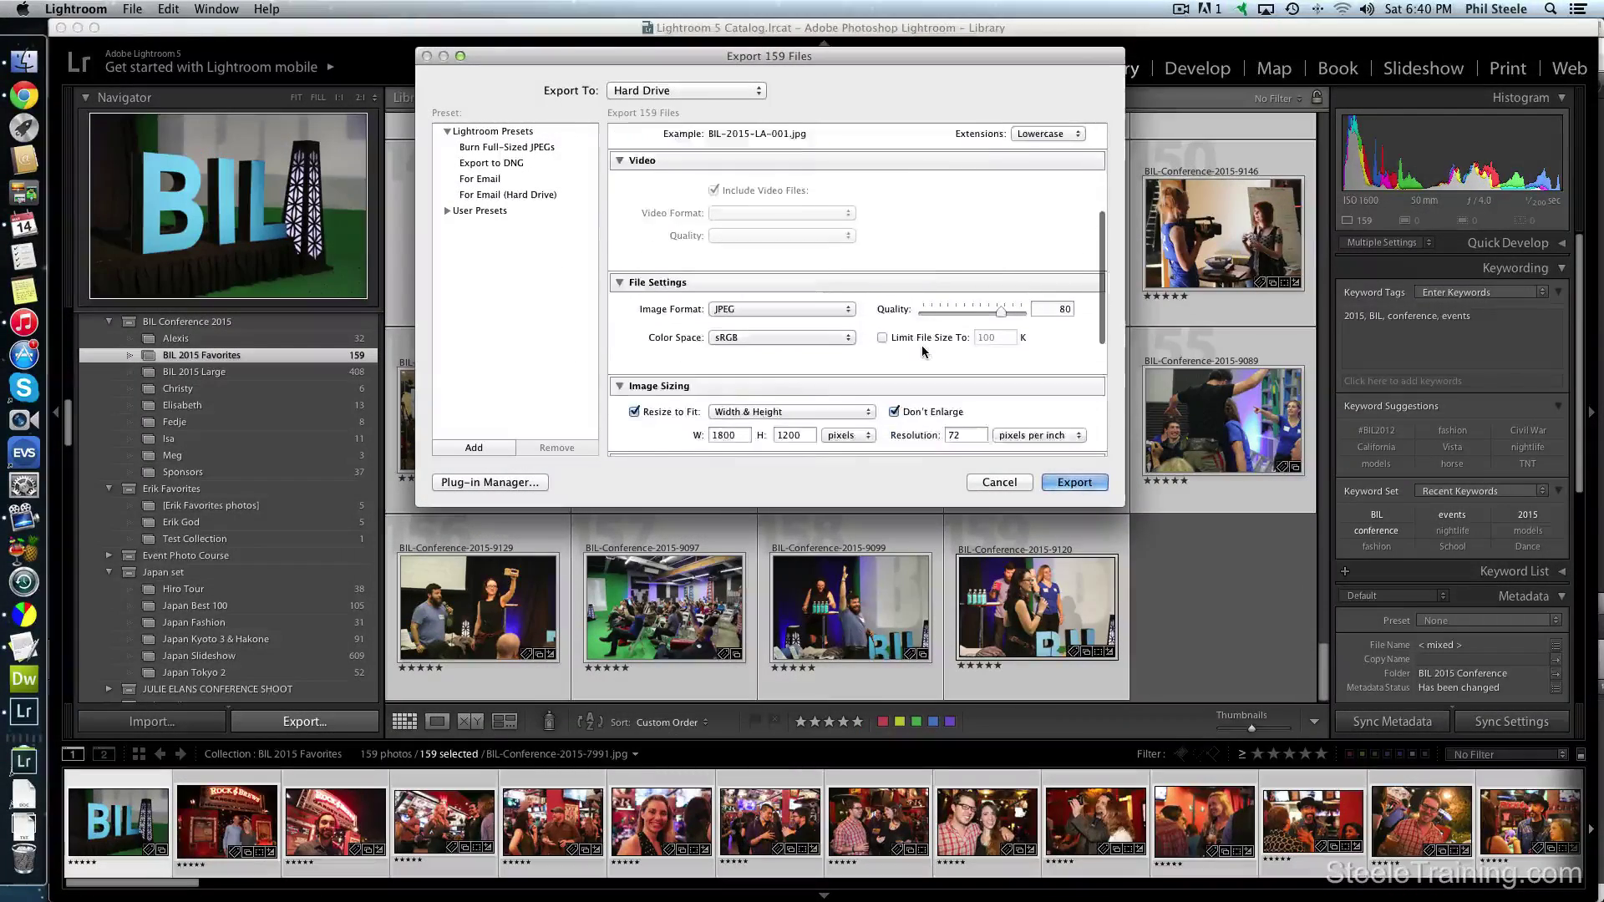
{"action": "scroll", "coordinate": [920, 344], "scroll_direction": "down", "scroll_amount": 2}
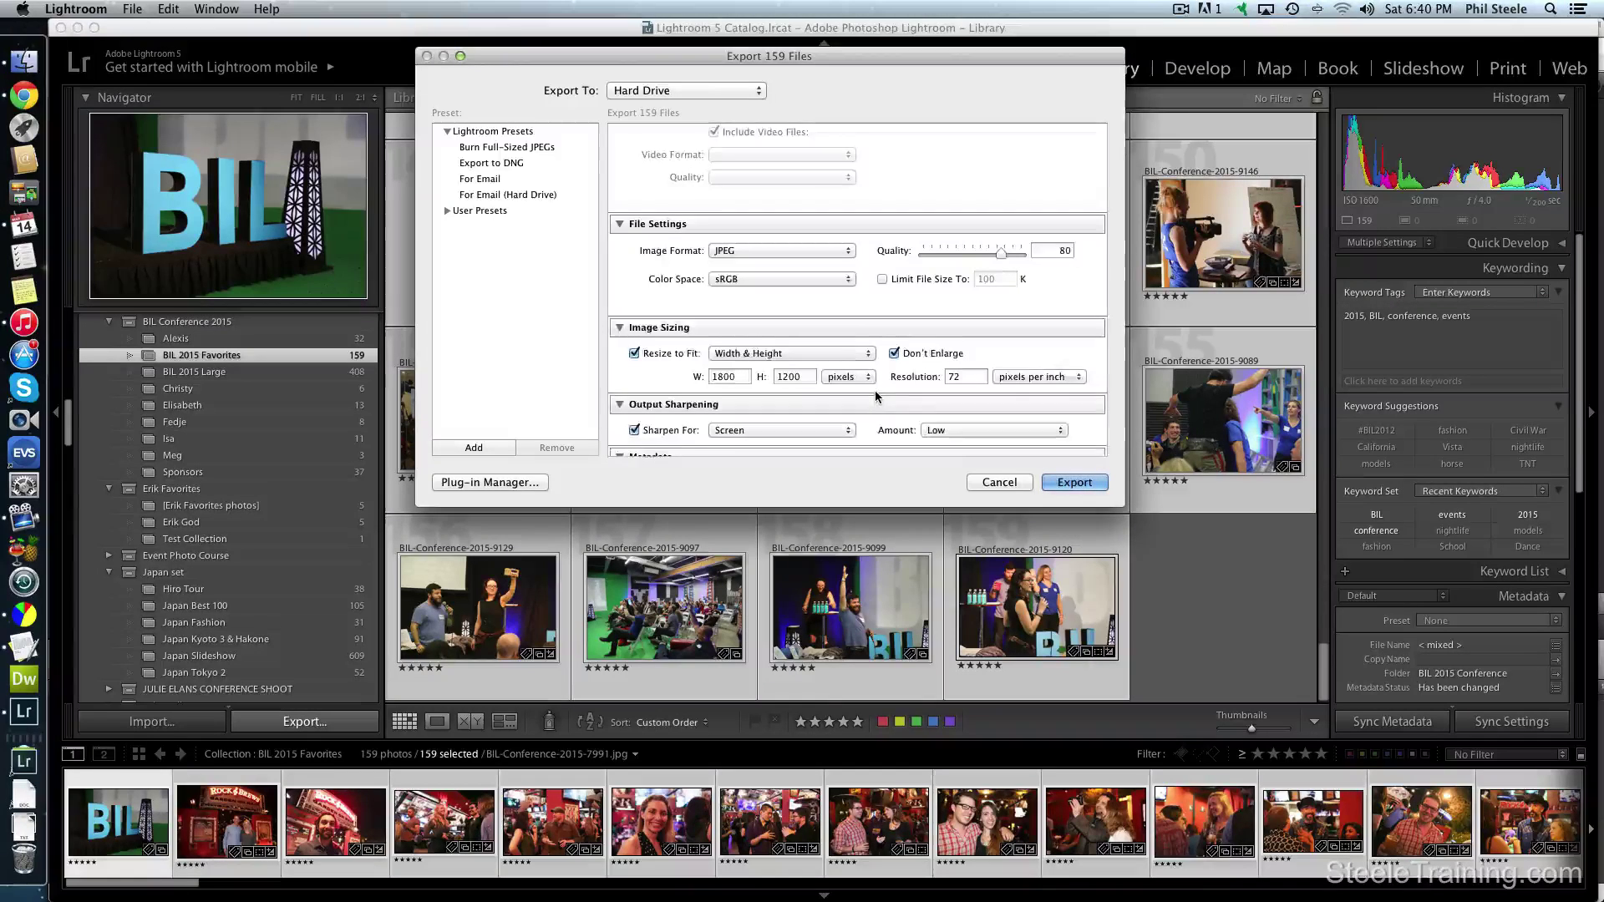
{"action": "scroll", "coordinate": [876, 396], "scroll_direction": "down", "scroll_amount": 3}
{"action": "scroll", "coordinate": [874, 390], "scroll_direction": "down", "scroll_amount": 2}
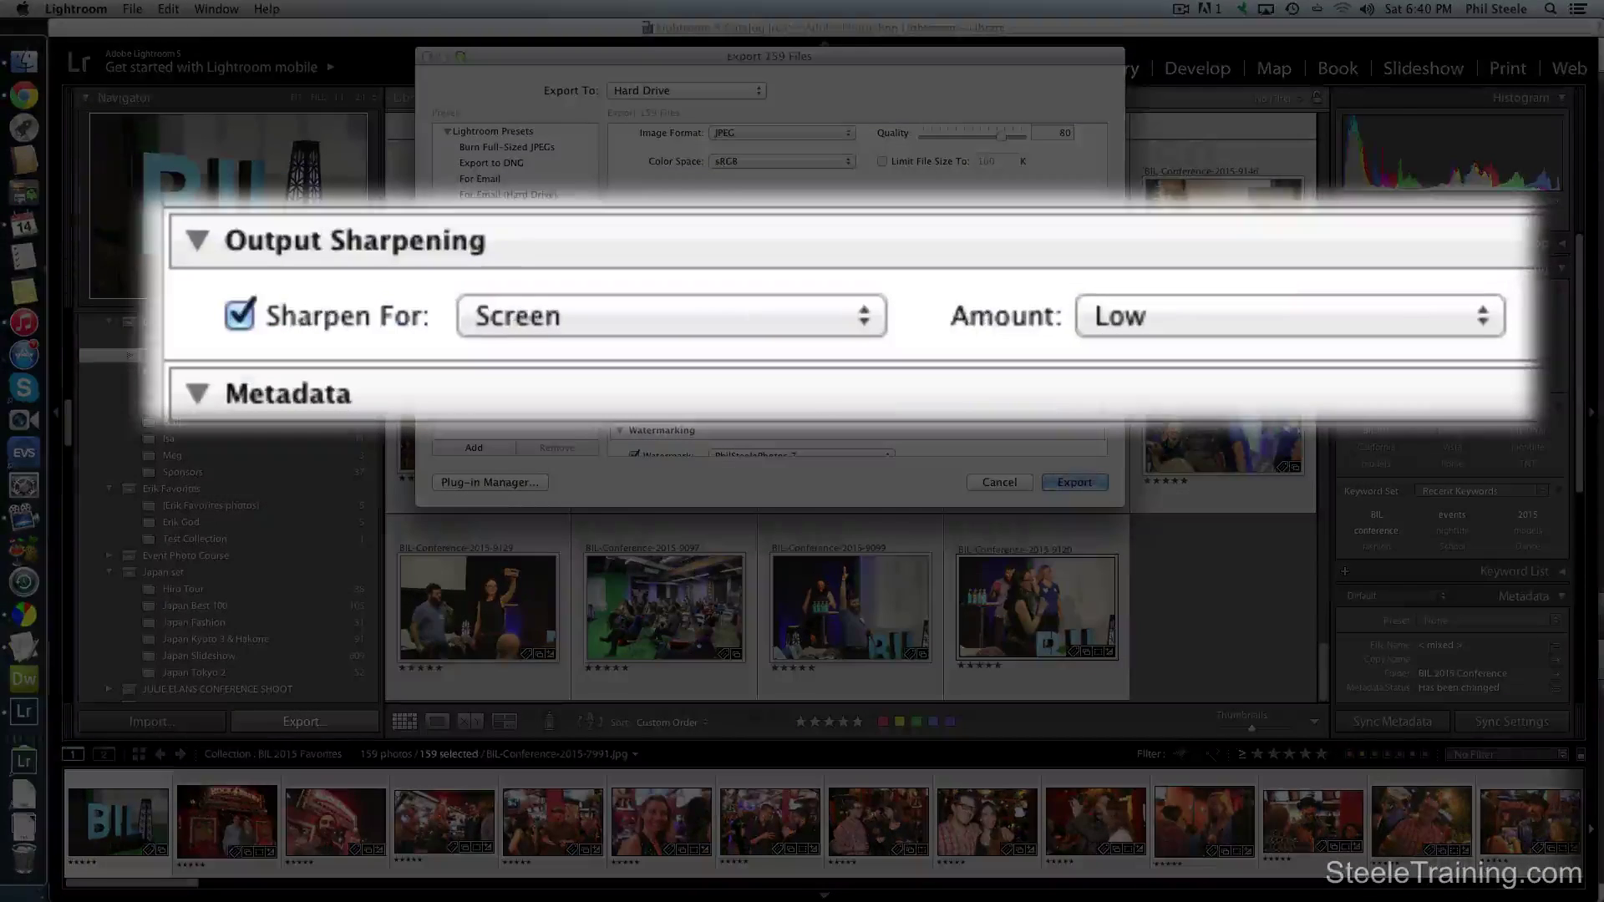
{"action": "scroll", "coordinate": [682, 399], "scroll_direction": "down", "scroll_amount": 2}
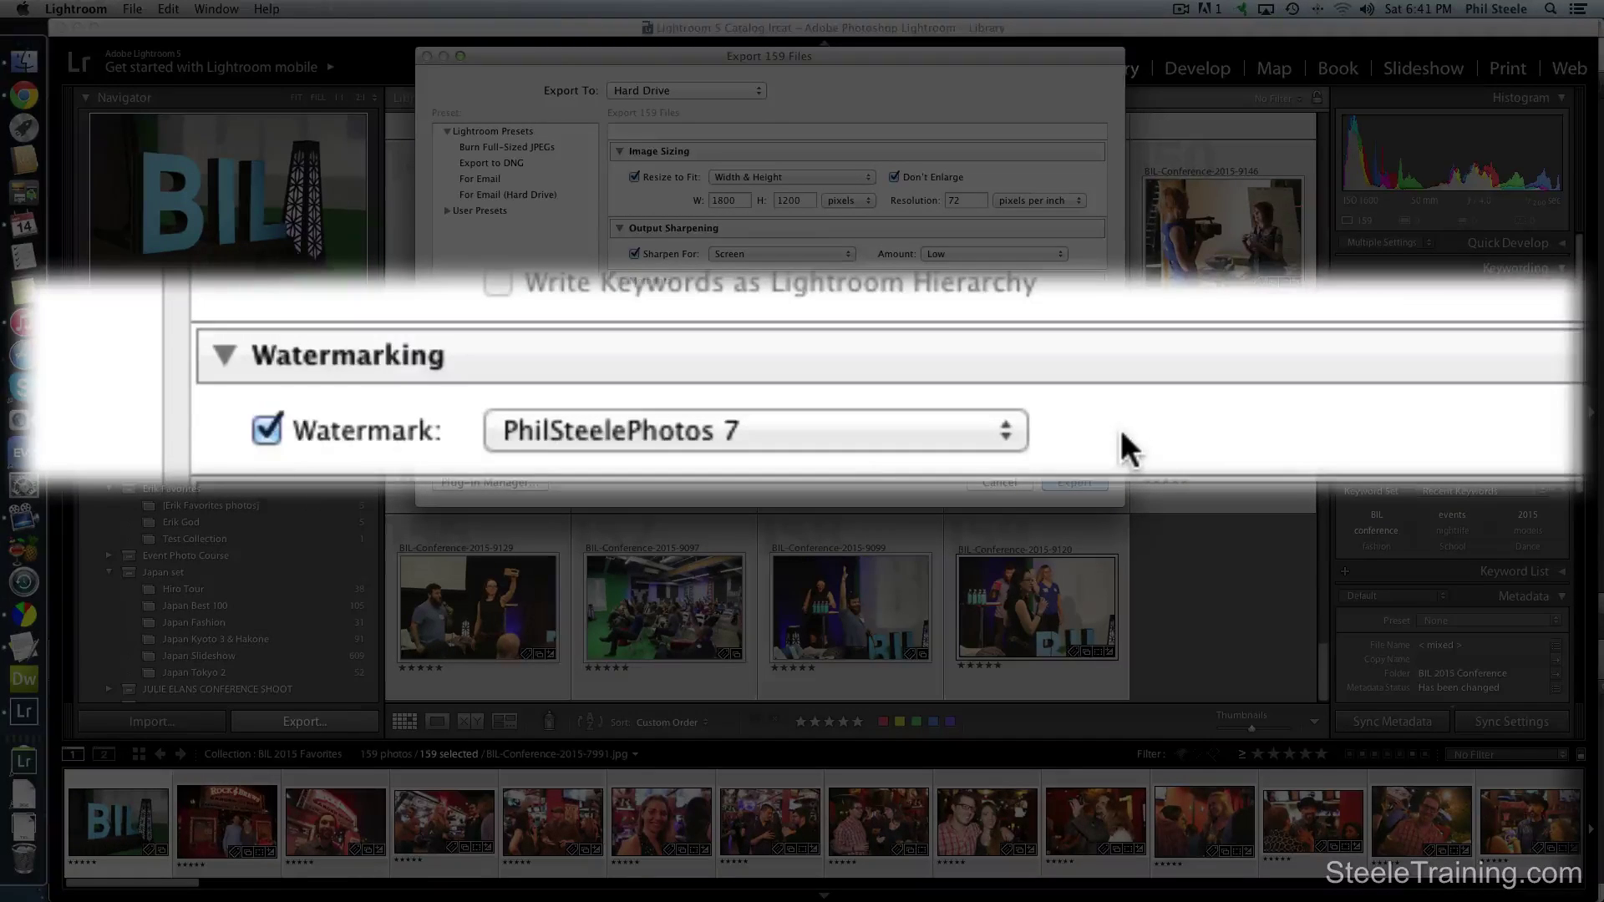
{"action": "scroll", "coordinate": [1121, 430], "scroll_direction": "down", "scroll_amount": 2}
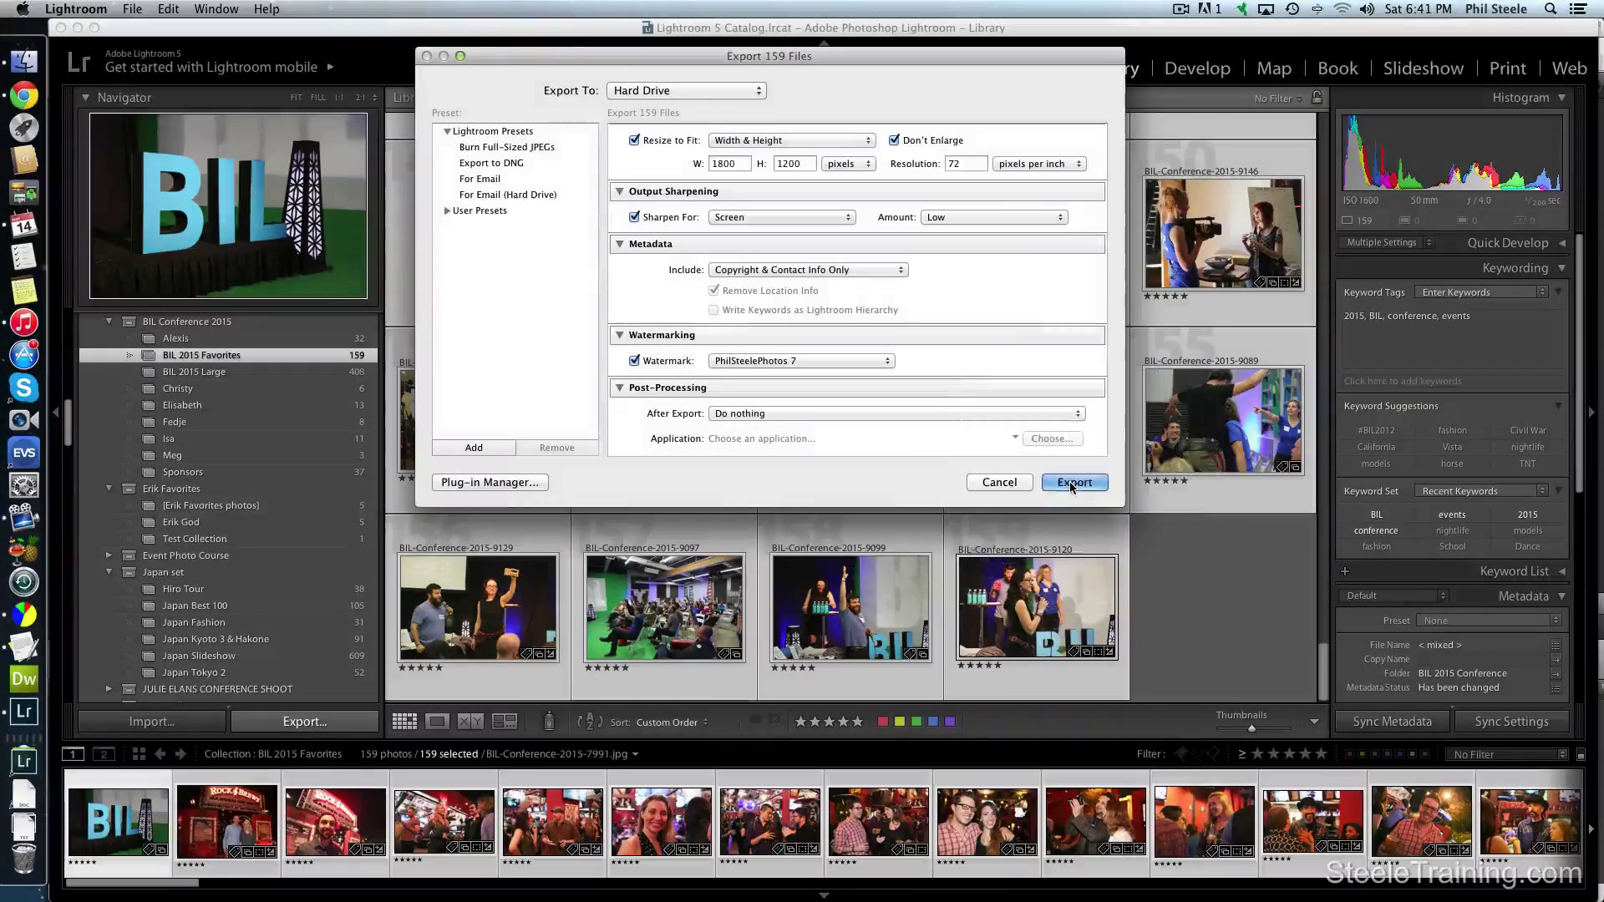
Step: Export the 159 Favorites and preview the resulting BIL-2015-LA JPEGs in the BIL 2015 Favorites folder
{"action": "left_click", "coordinate": [1069, 480]}
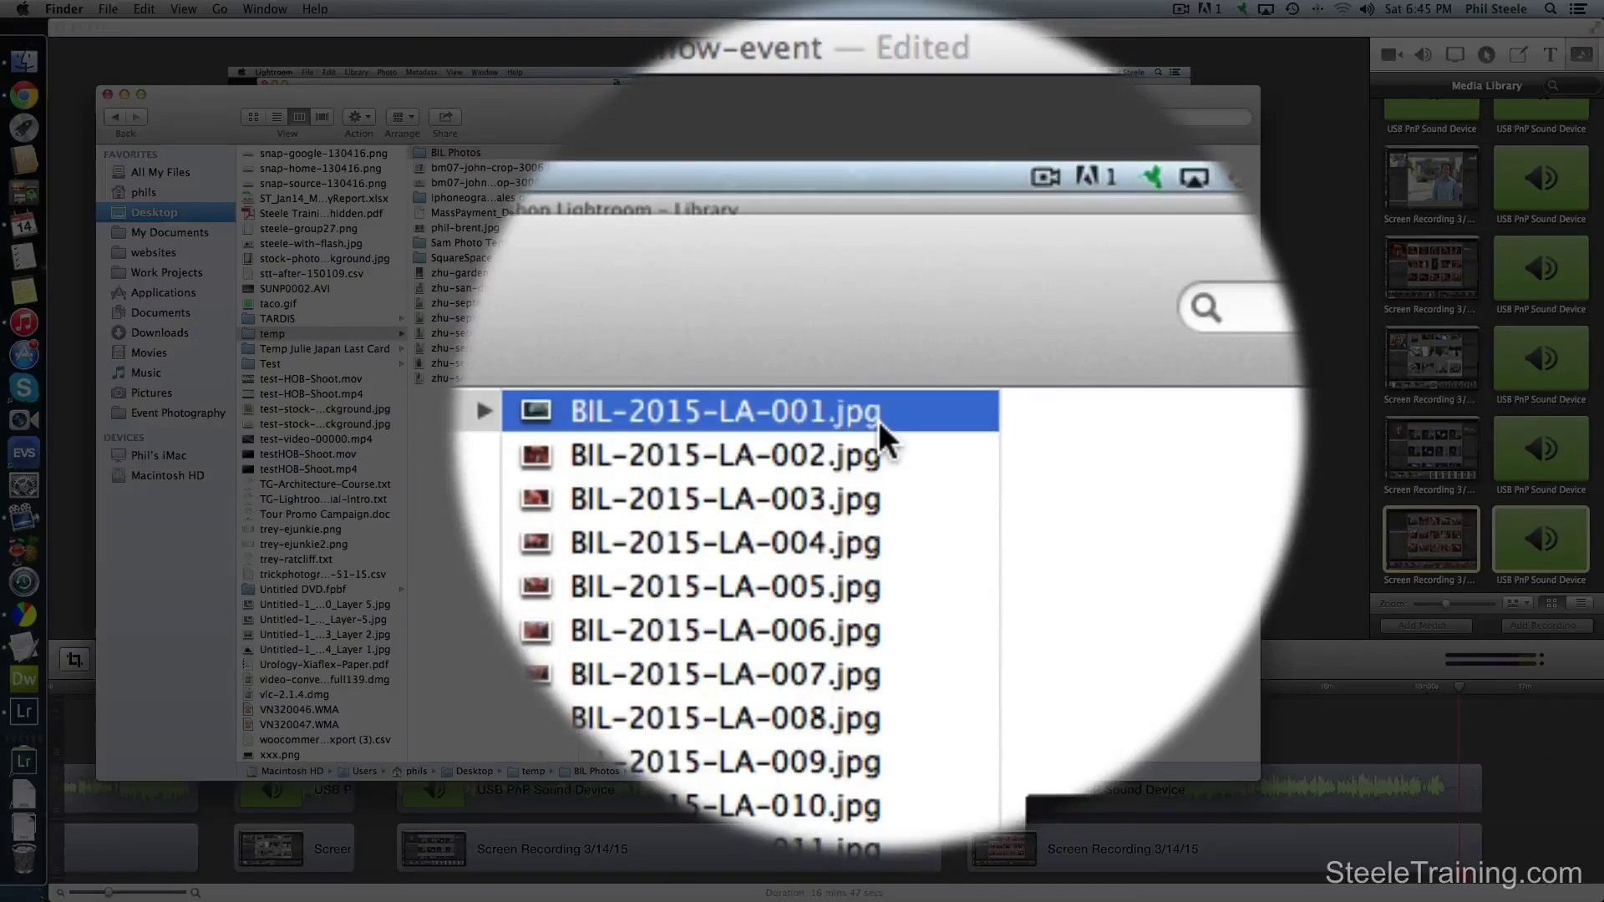
{"action": "key", "text": "Down"}
{"action": "key", "text": "Down"}
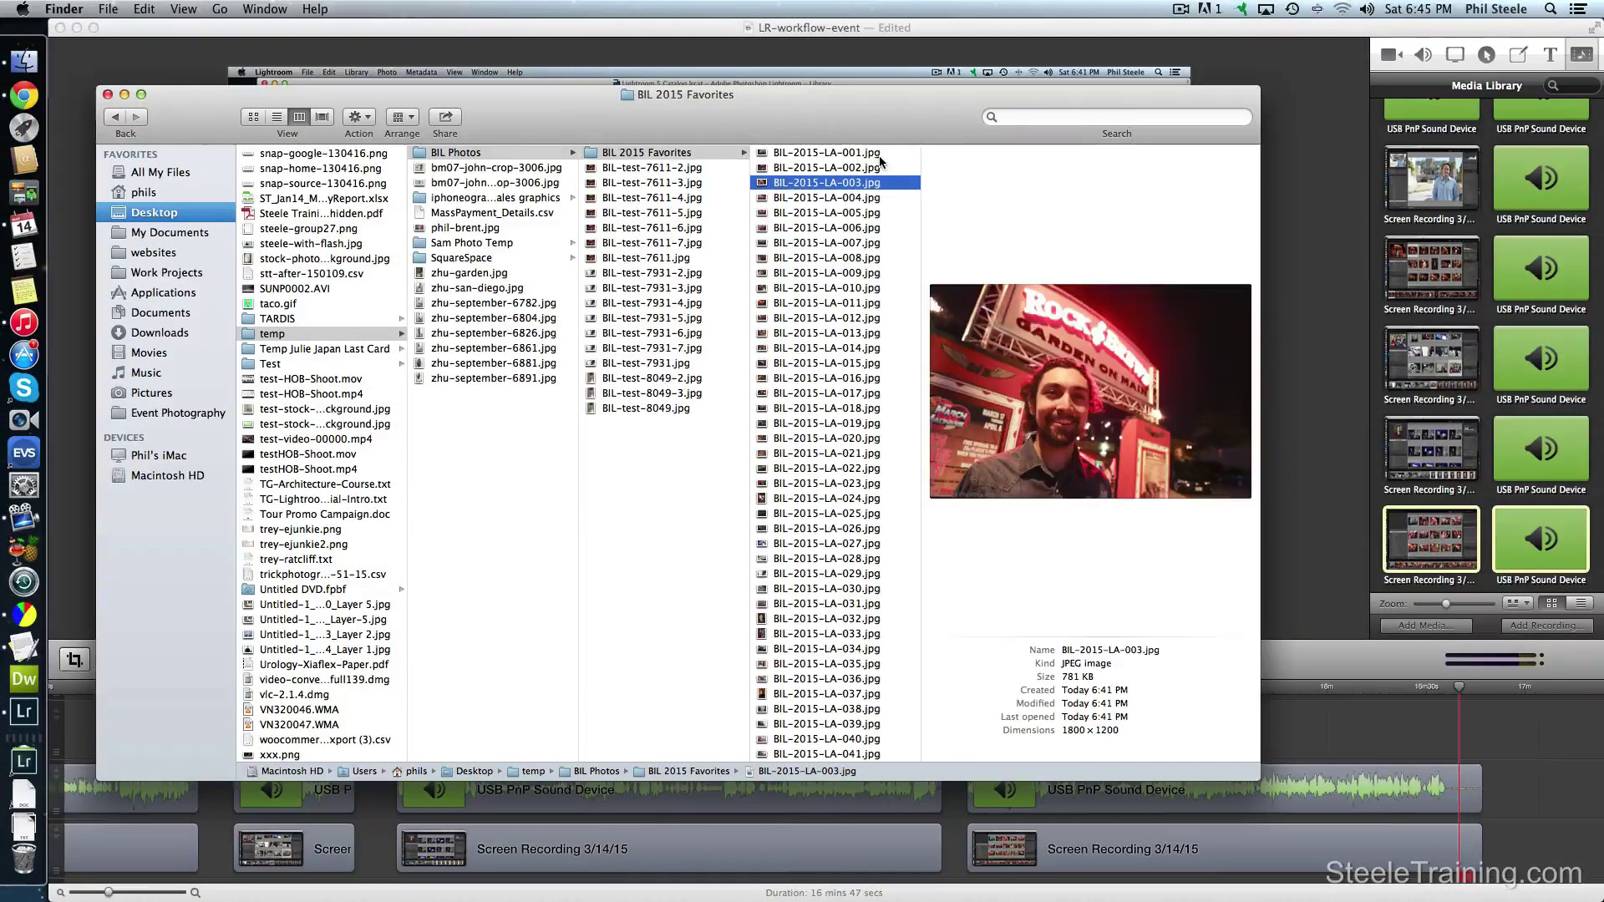
{"action": "key", "text": "Up"}
{"action": "key", "text": "Up"}
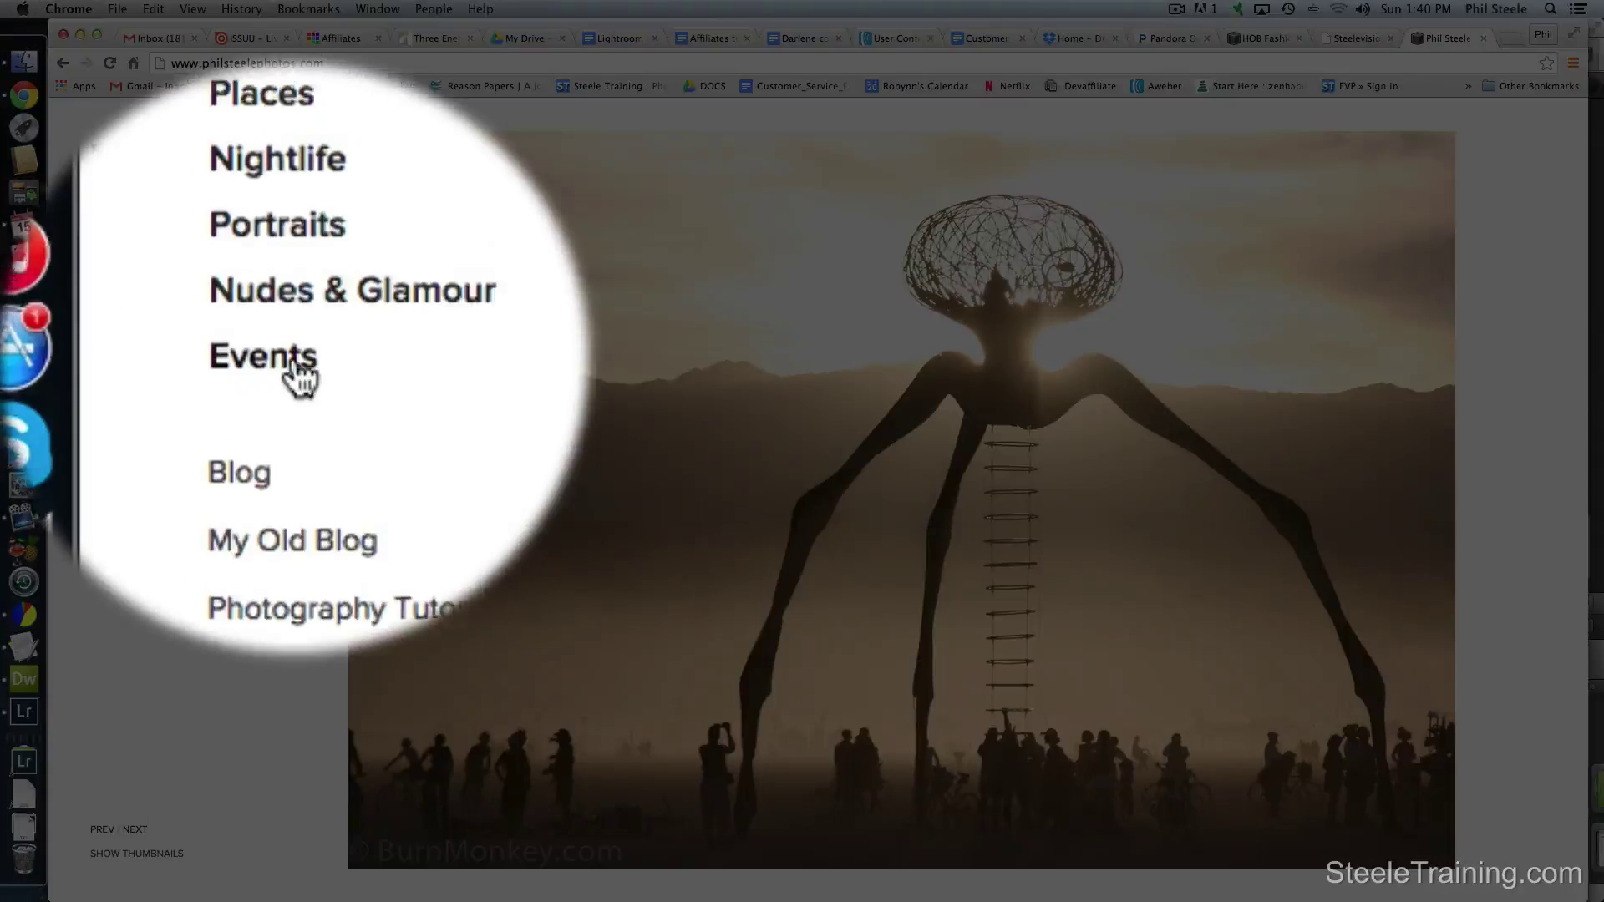
Step: Expand Events in the site navigation and open the BIL 2015 LA gallery
{"action": "left_click", "coordinate": [118, 360]}
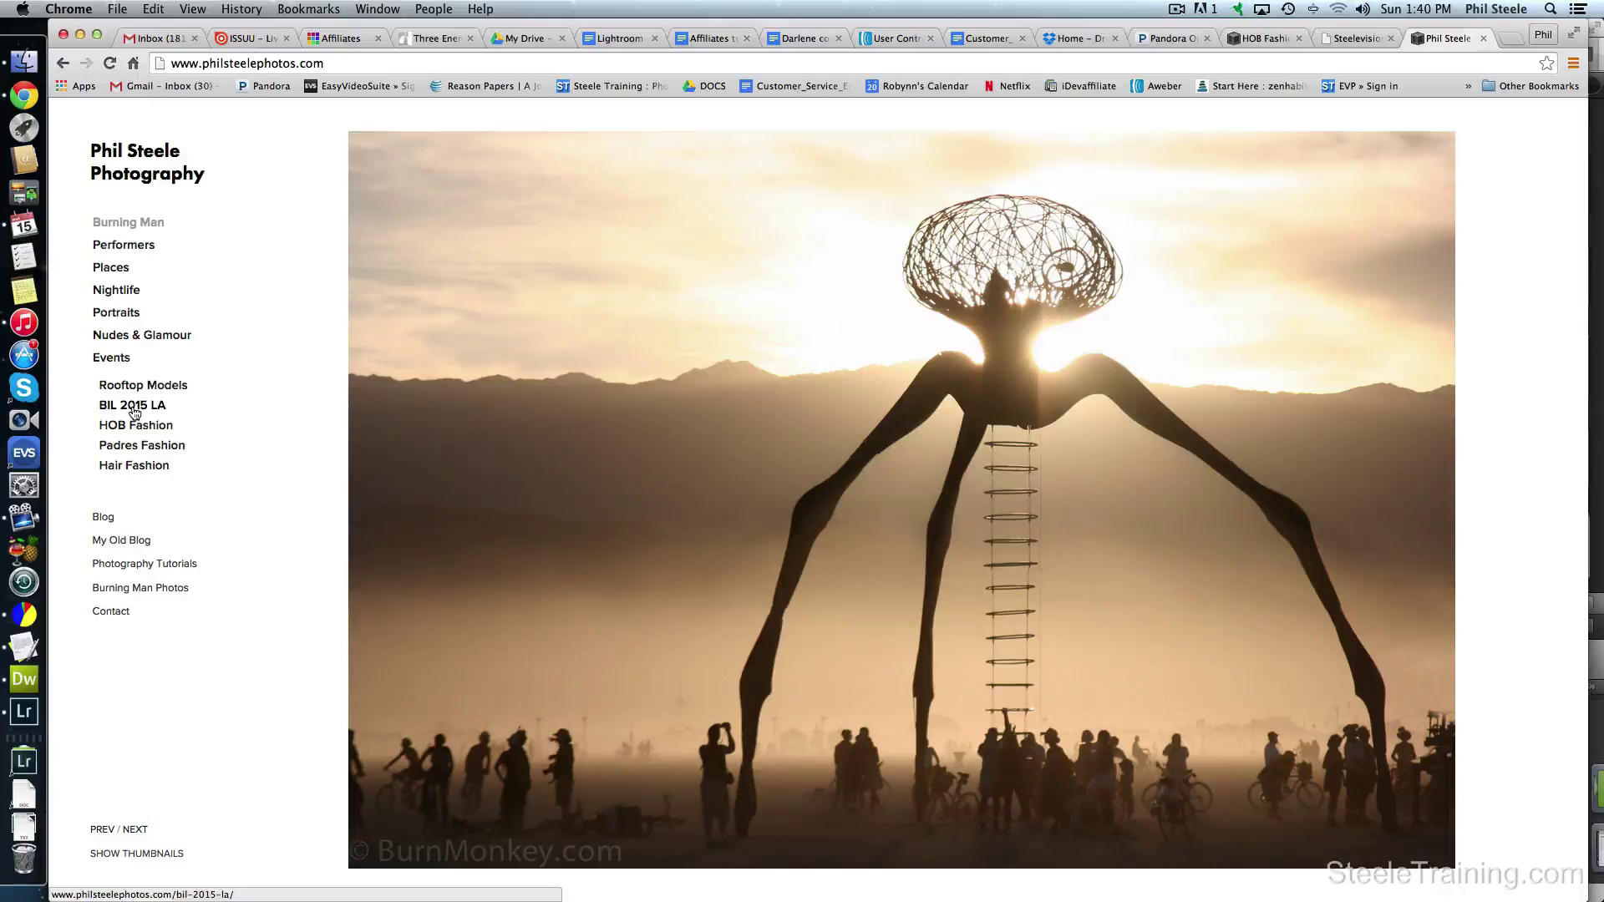
{"action": "left_click", "coordinate": [133, 412]}
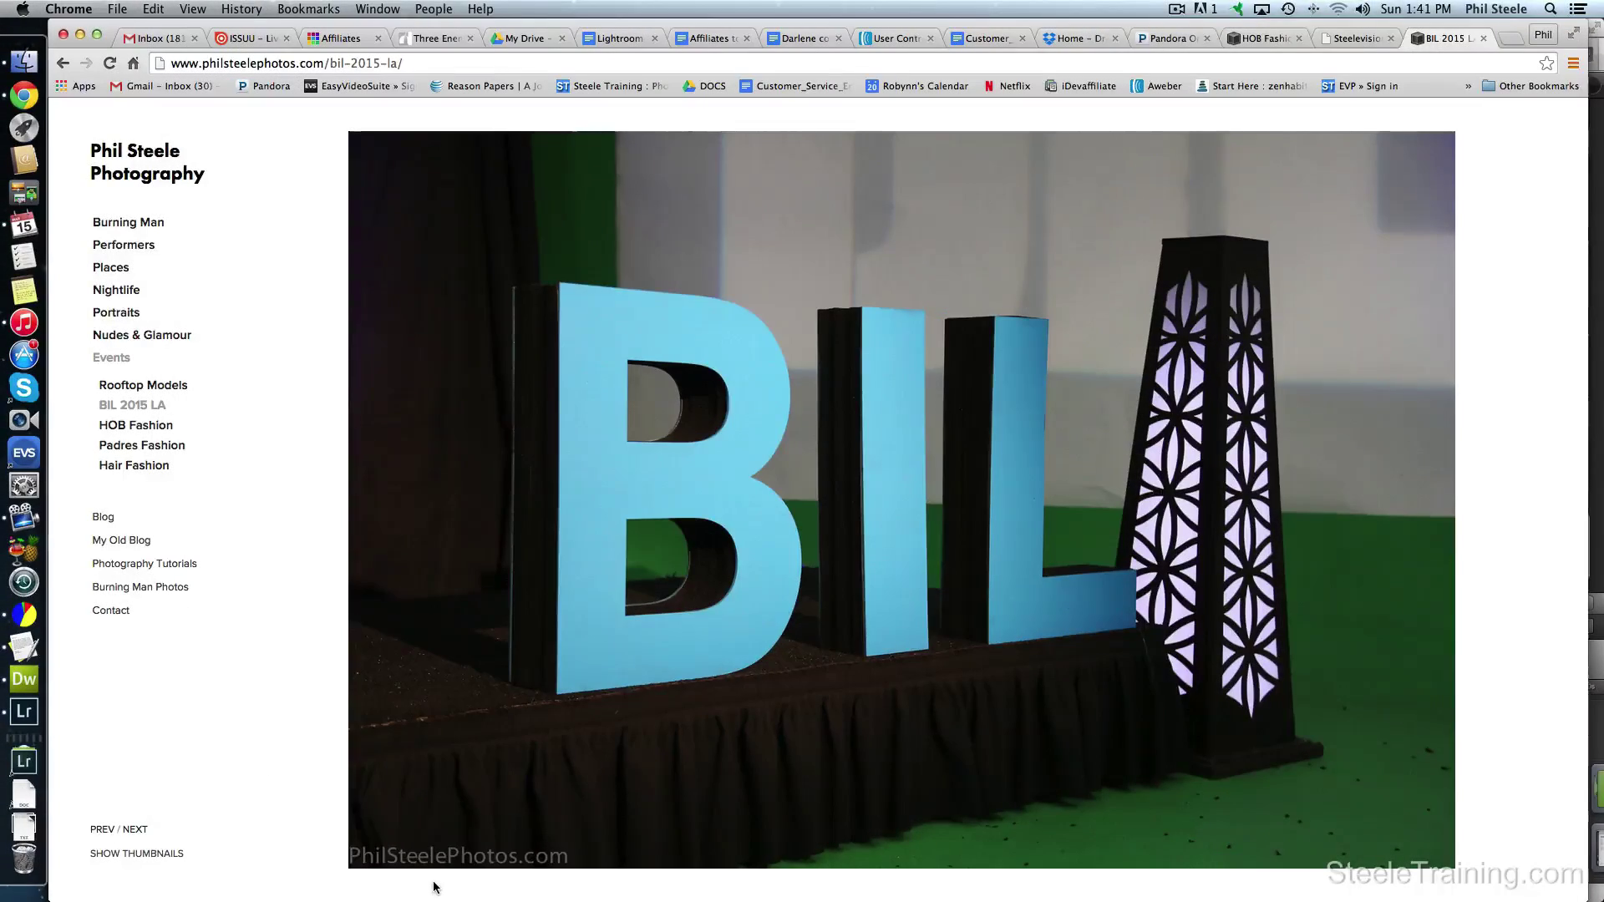
Step: Advance the BIL 2015 LA gallery to the next photo
{"action": "key", "text": "Right"}
{"action": "key", "text": "Right"}
{"action": "key", "text": "Right"}
{"action": "key", "text": "Right"}
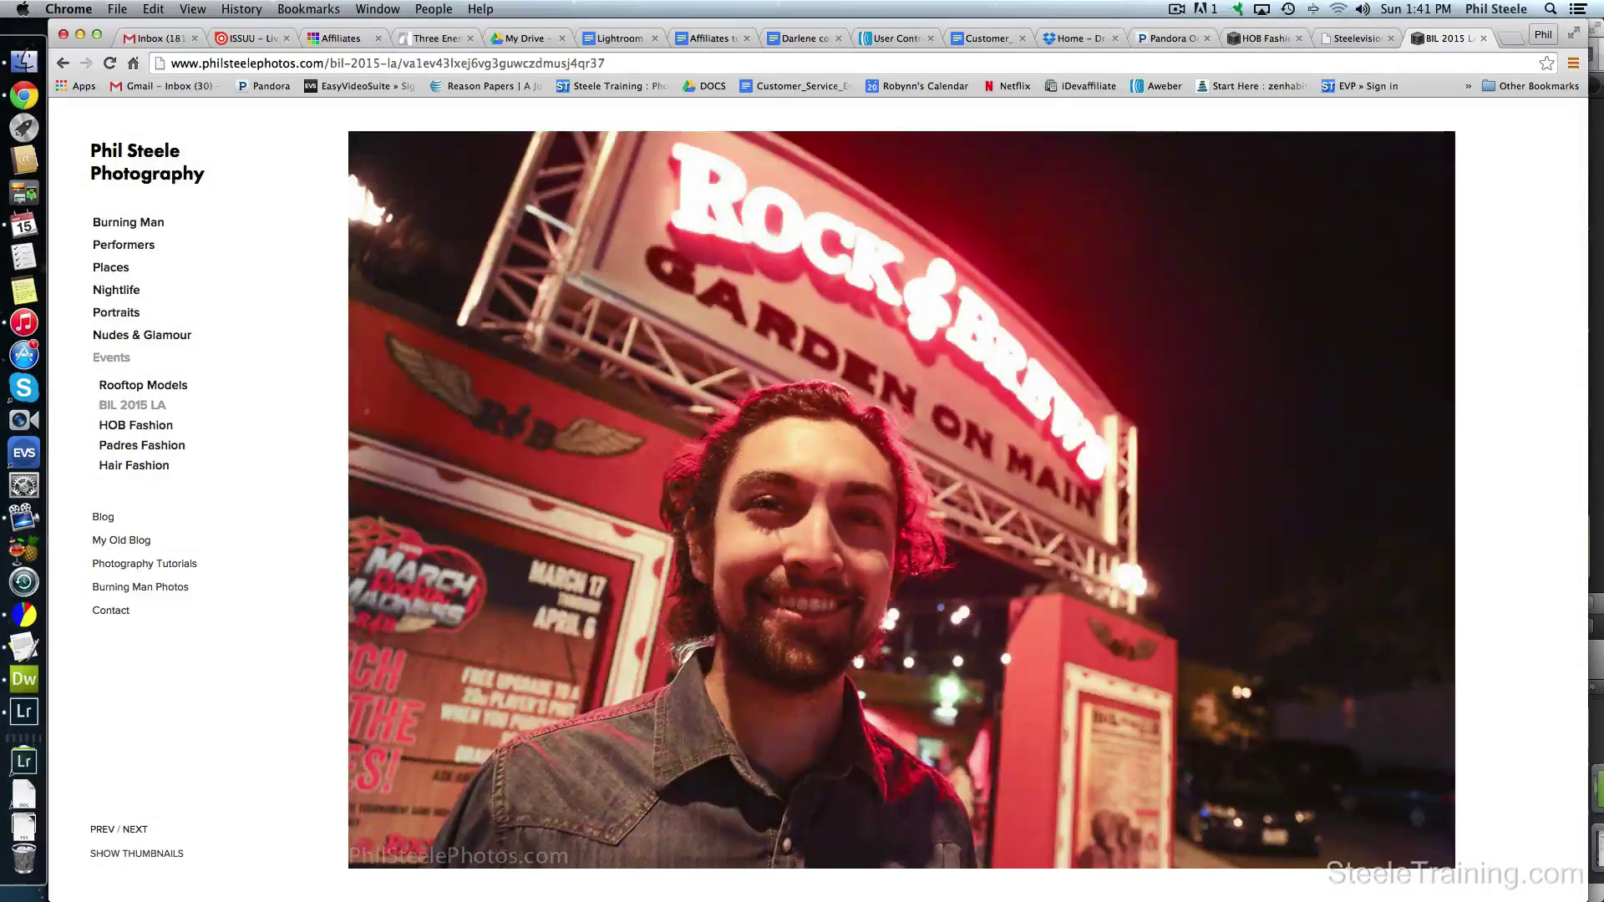